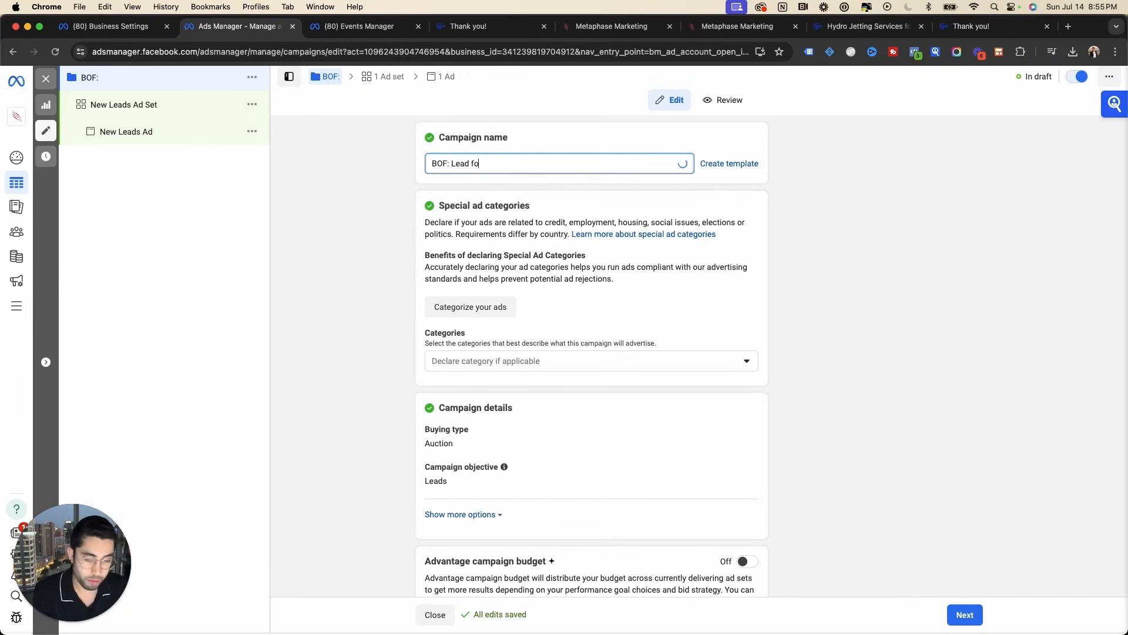
Rename the campaign as "BOF: Lead form // LLA // Video Ads".
{"action": "key", "text": "BackSpace"}
{"action": "key", "text": "BackSpace"}
{"action": "key", "text": "BackSpace"}
{"action": "key", "text": "BackSpace"}
{"action": "key", "text": "BackSpace"}
{"action": "key", "text": "BackSpace"}
{"action": "key", "text": "BackSpace"}
{"action": "key", "text": "BackSpace"}
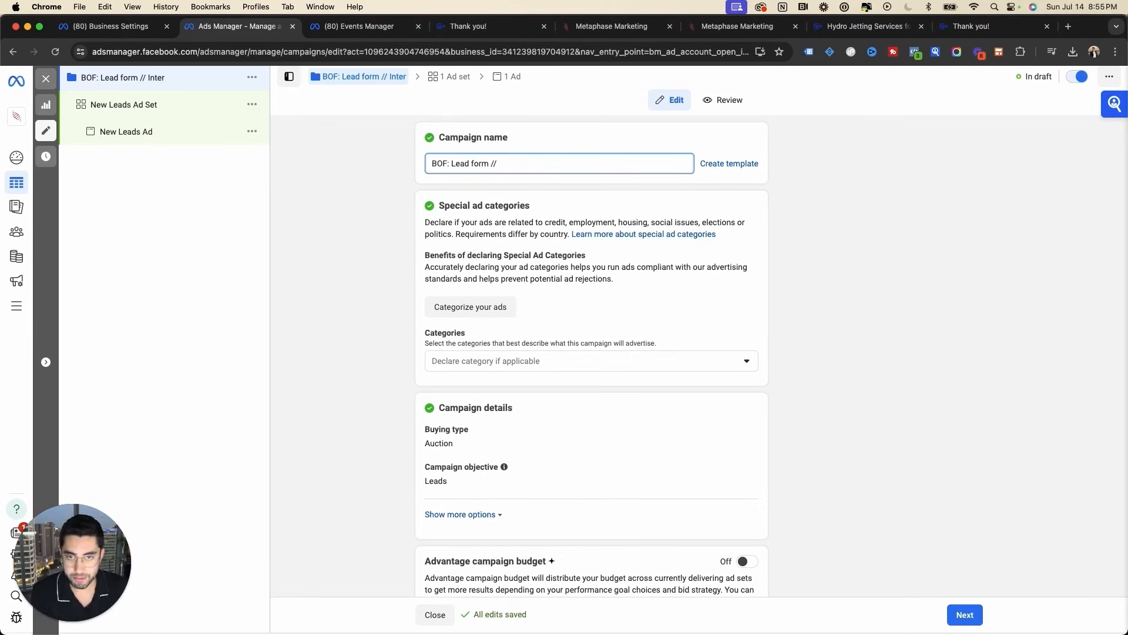
{"action": "type", "text": "LLA"}
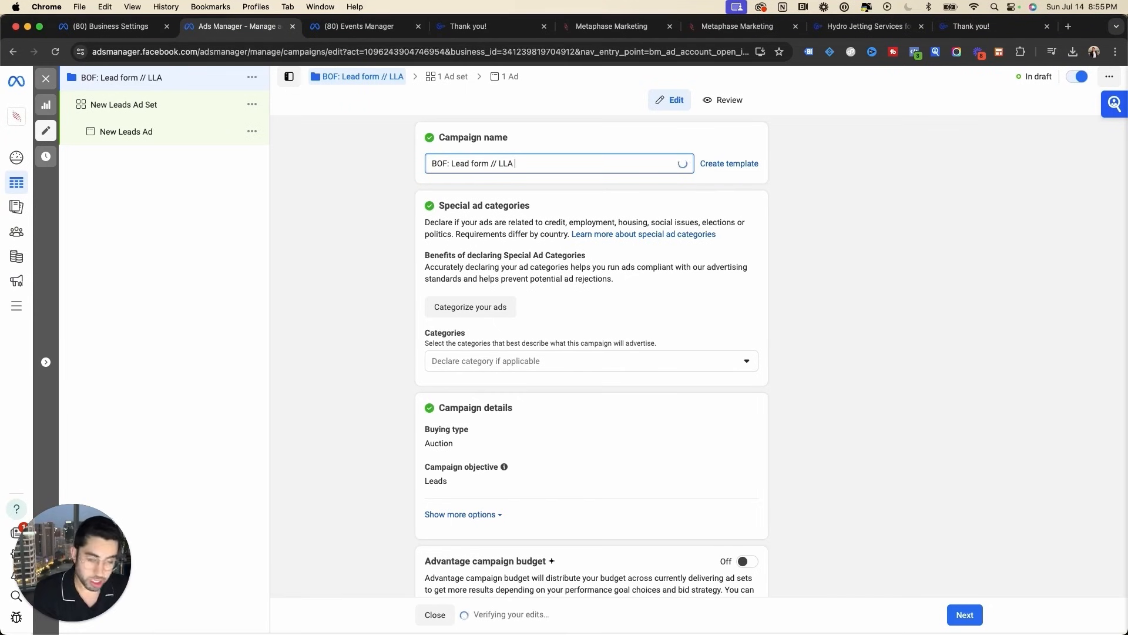
{"action": "type", "text": " //"}
{"action": "type", "text": "Video Ads"}
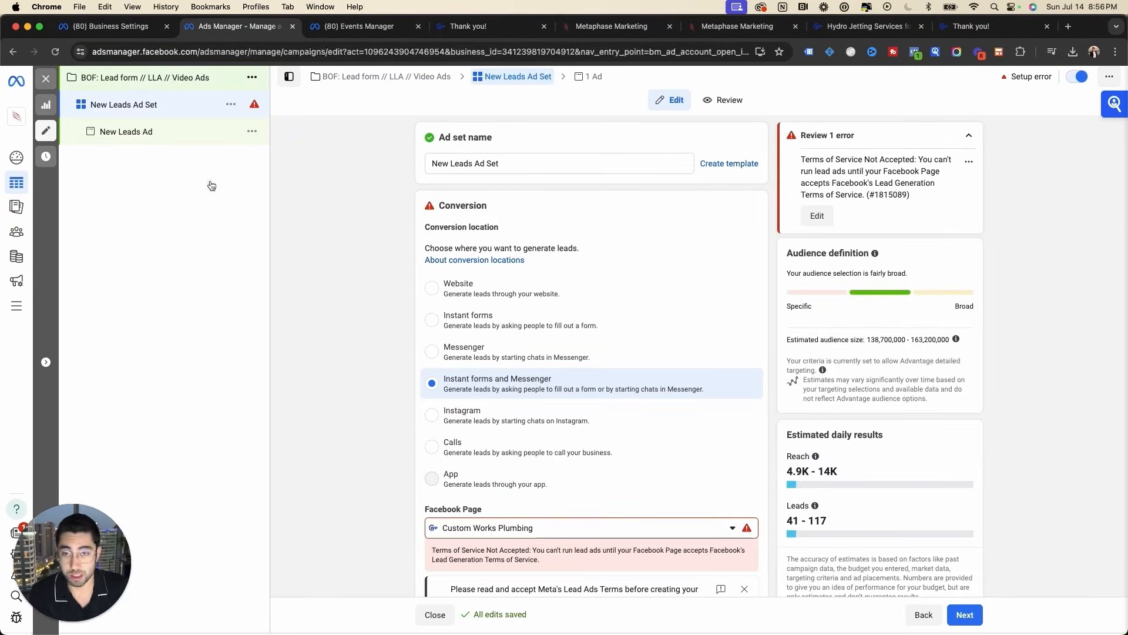
Turn on Advantage campaign budget for the campaign and set the daily budget to $100.00.
{"action": "scroll", "coordinate": [774, 425], "scroll_direction": "down", "scroll_amount": 3}
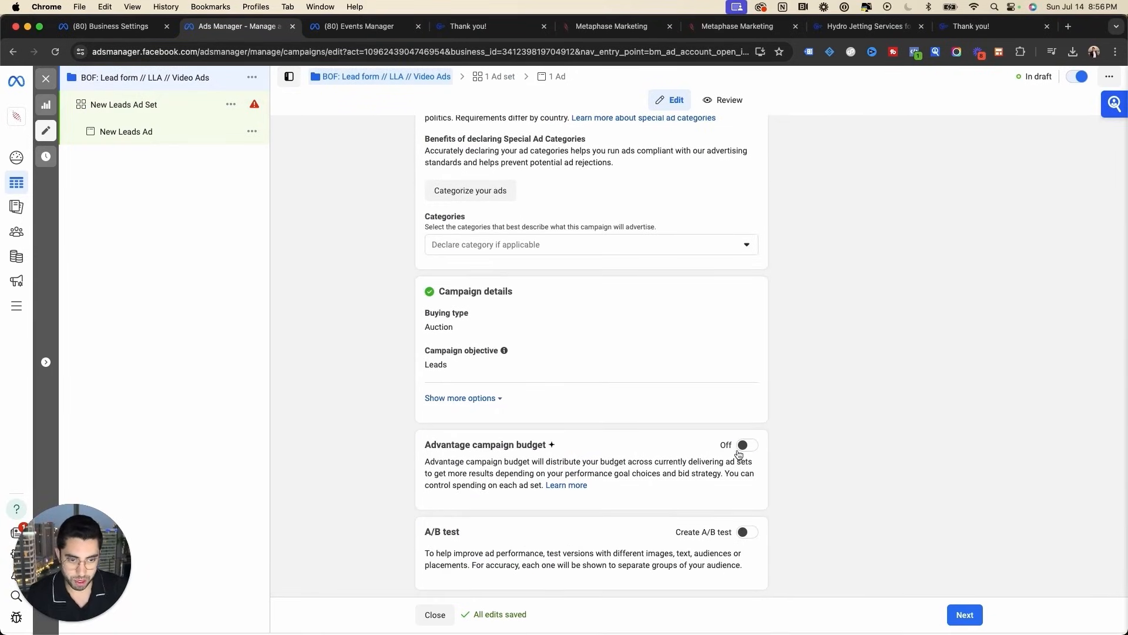
{"action": "left_click", "coordinate": [744, 445]}
{"action": "scroll", "coordinate": [643, 354], "scroll_direction": "down", "scroll_amount": 3}
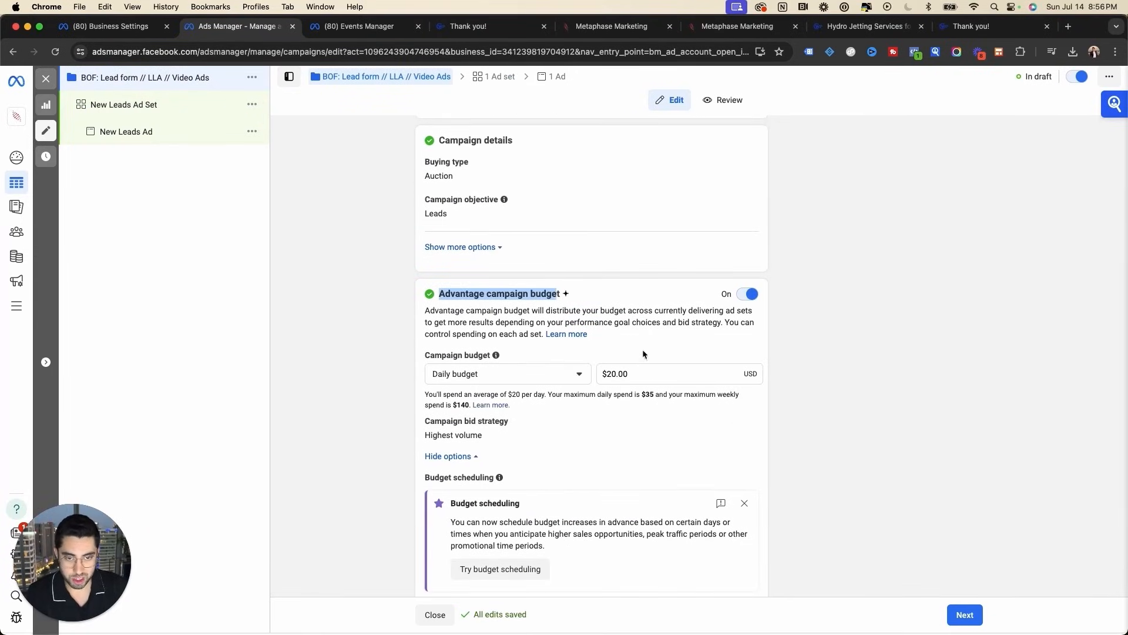
{"action": "left_click", "coordinate": [645, 374]}
{"action": "key", "text": "super+a"}
{"action": "type", "text": "10"}
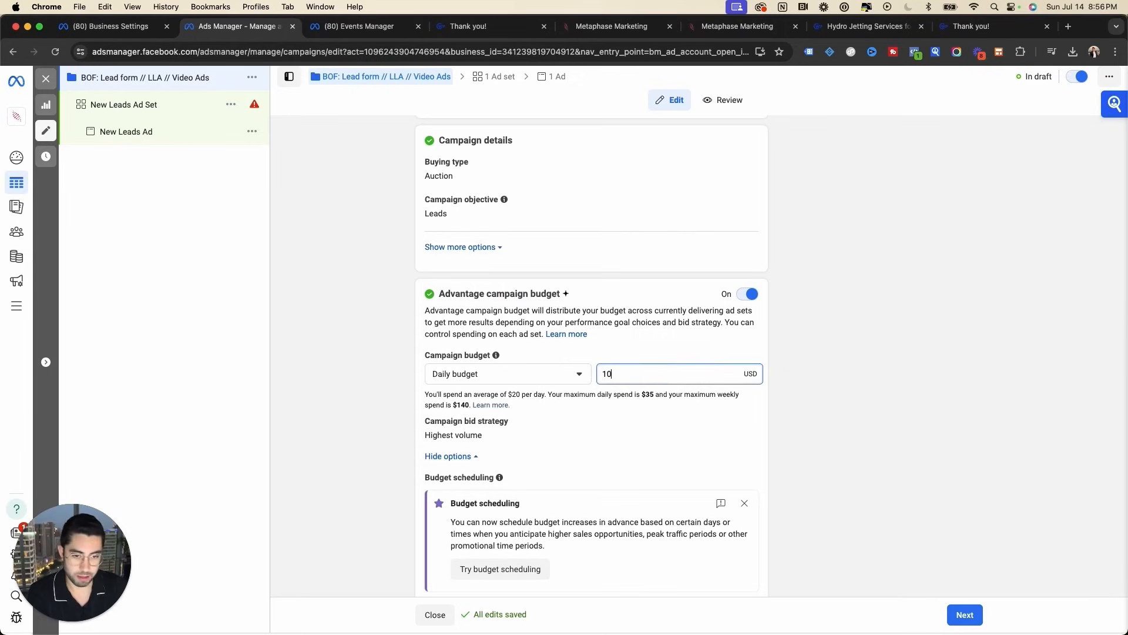
Review the campaign's A/B test and budget settings, and collapse the extra budget options.
{"action": "left_click_drag", "start_coordinate": [424, 531], "coordinate": [460, 532]}
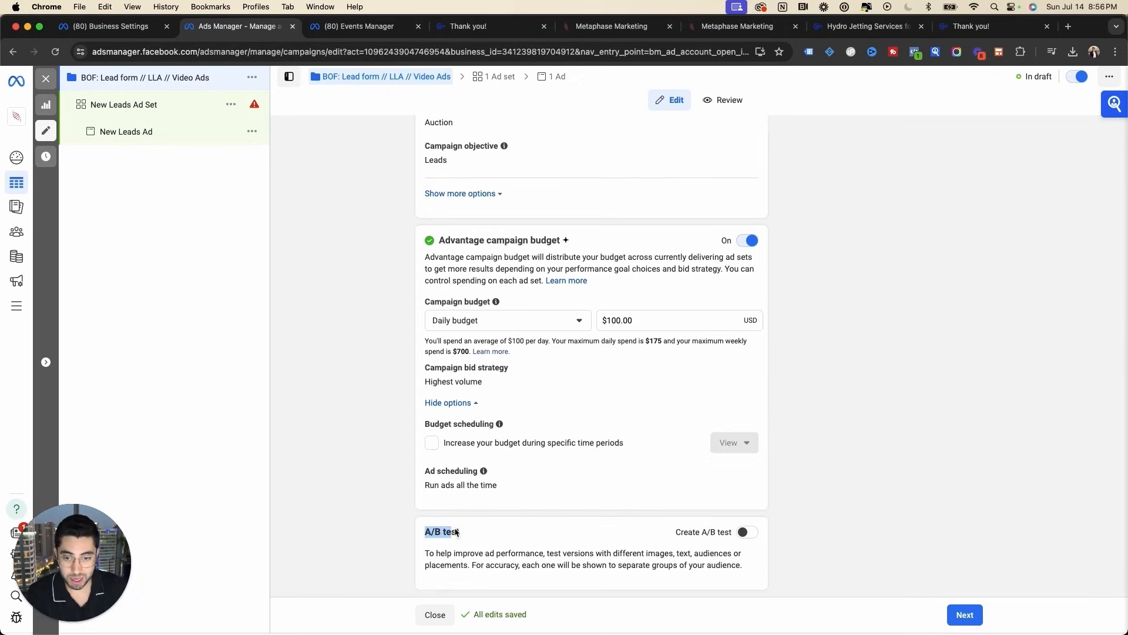
{"action": "left_click", "coordinate": [323, 375]}
{"action": "scroll", "coordinate": [324, 375], "scroll_direction": "up", "scroll_amount": 2}
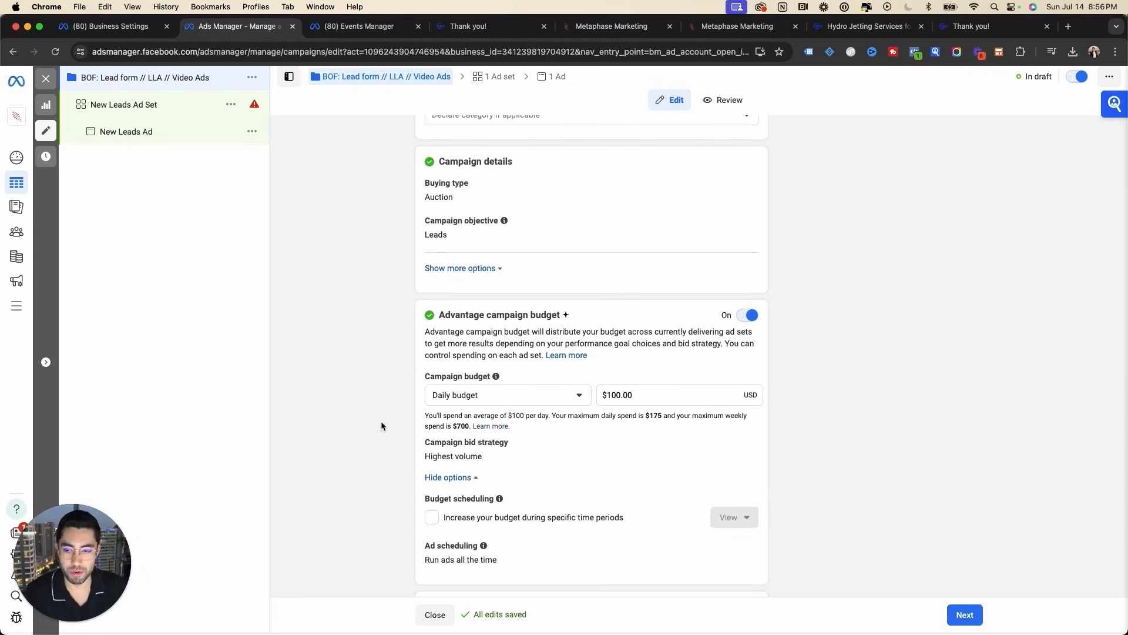
{"action": "scroll", "coordinate": [542, 558], "scroll_direction": "down", "scroll_amount": 2}
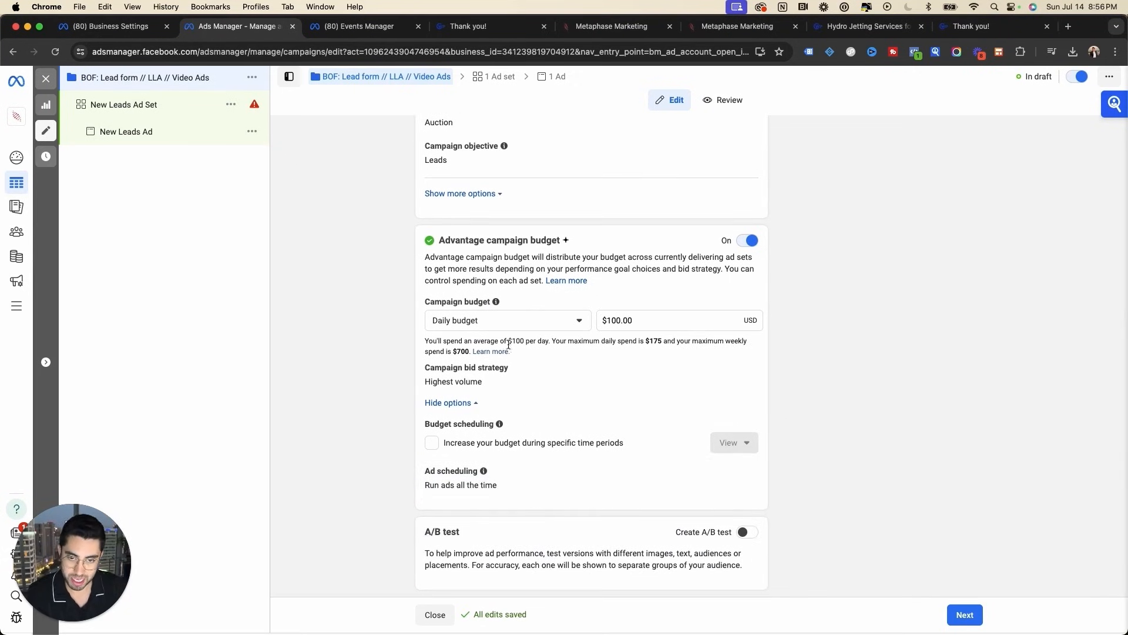
{"action": "left_click", "coordinate": [448, 403]}
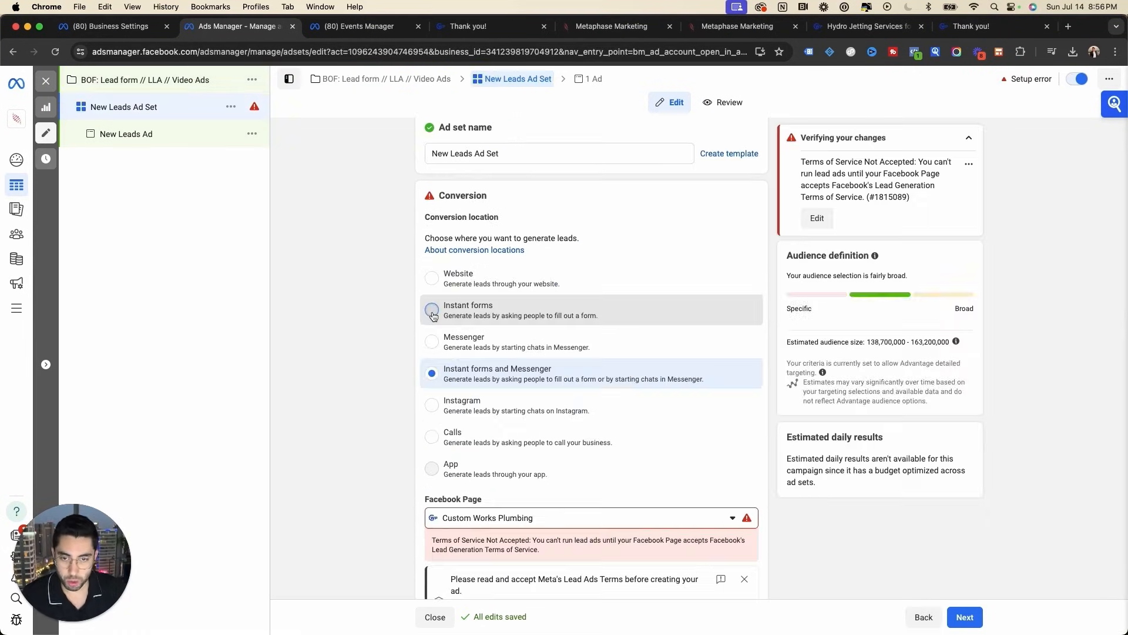
Set the ad set's conversion location to Instant forms and rename the ad set as "3% LLA".
{"action": "left_click", "coordinate": [433, 311]}
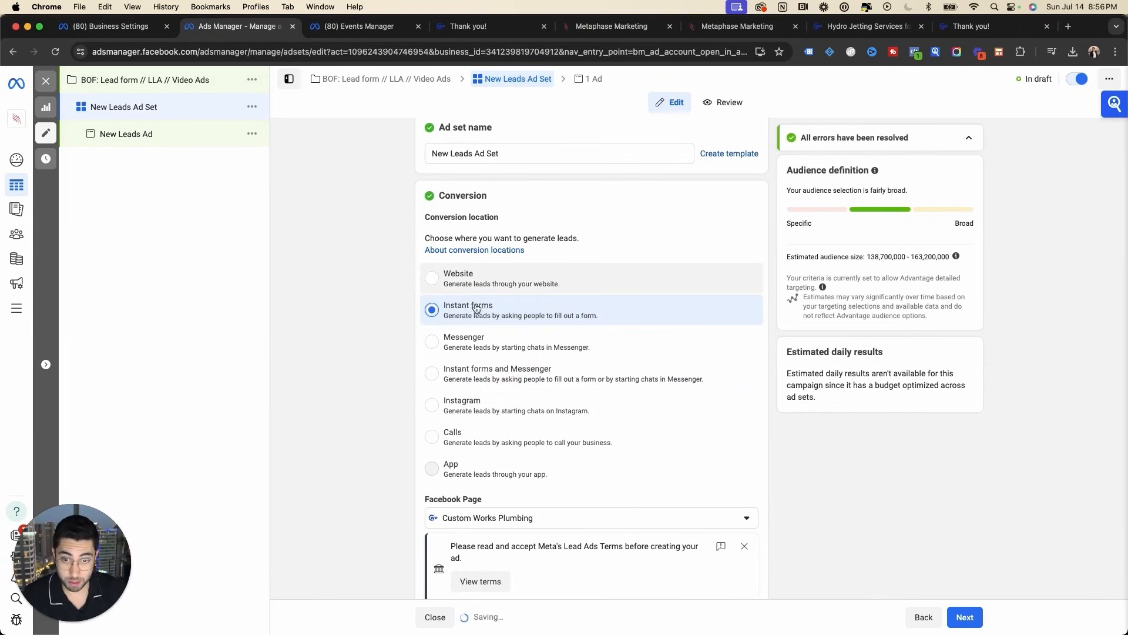
{"action": "triple_click", "coordinate": [511, 151]}
{"action": "type", "text": "3"}
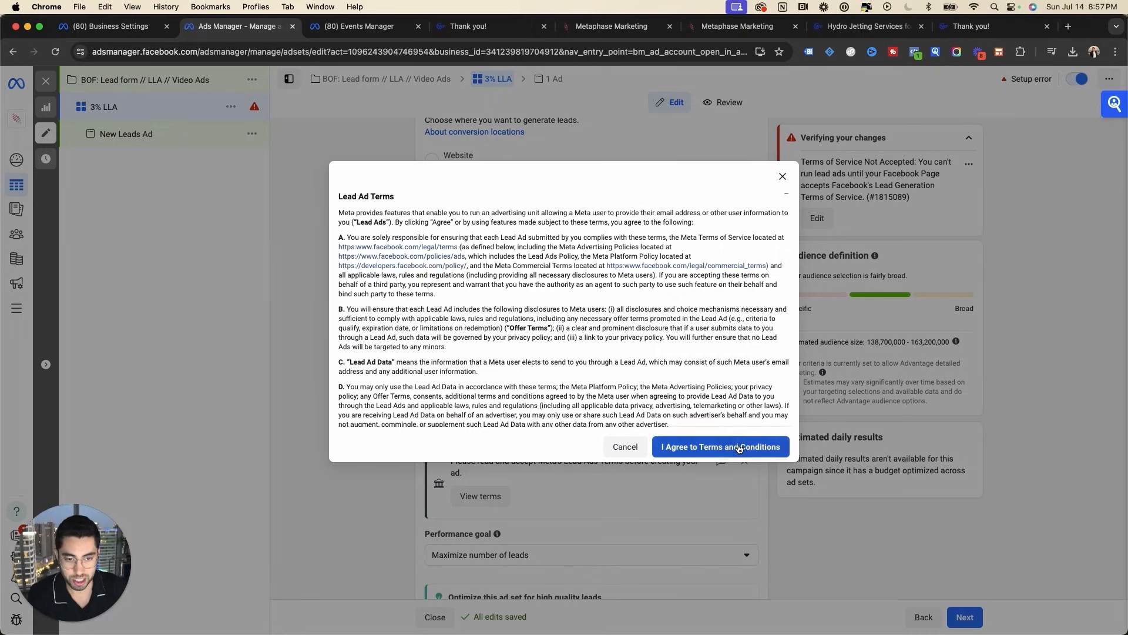
Accept Meta's Lead Ad Terms for the Custom Works Plumbing page and dismiss the terms notice.
{"action": "left_click", "coordinate": [741, 448]}
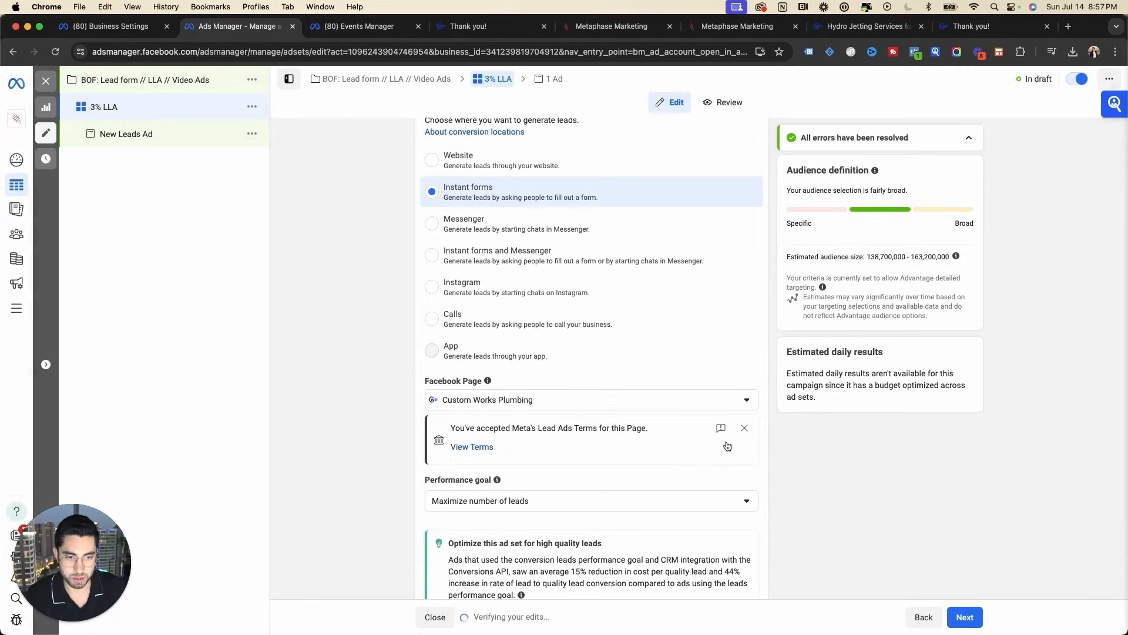
{"action": "left_click", "coordinate": [745, 426]}
Examine the ad set's performance goal choices, available catalogs, schedule and audience controls without changing them.
{"action": "scroll", "coordinate": [746, 432], "scroll_direction": "down", "scroll_amount": 3}
{"action": "left_click", "coordinate": [434, 266]}
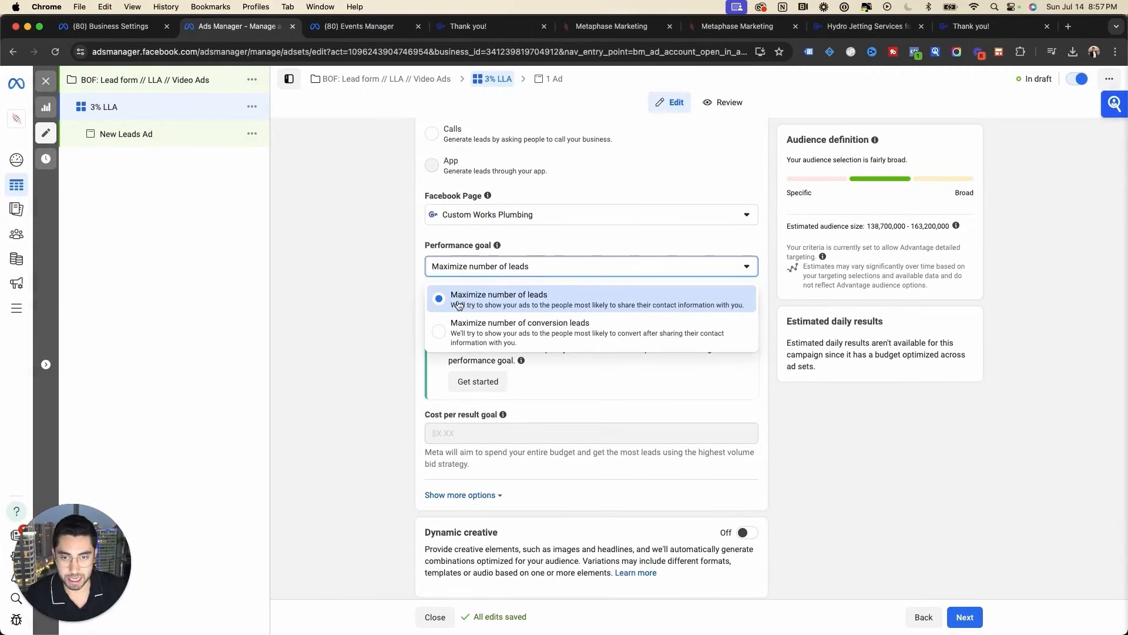
{"action": "scroll", "coordinate": [469, 453], "scroll_direction": "down", "scroll_amount": 6}
{"action": "left_click", "coordinate": [471, 285]}
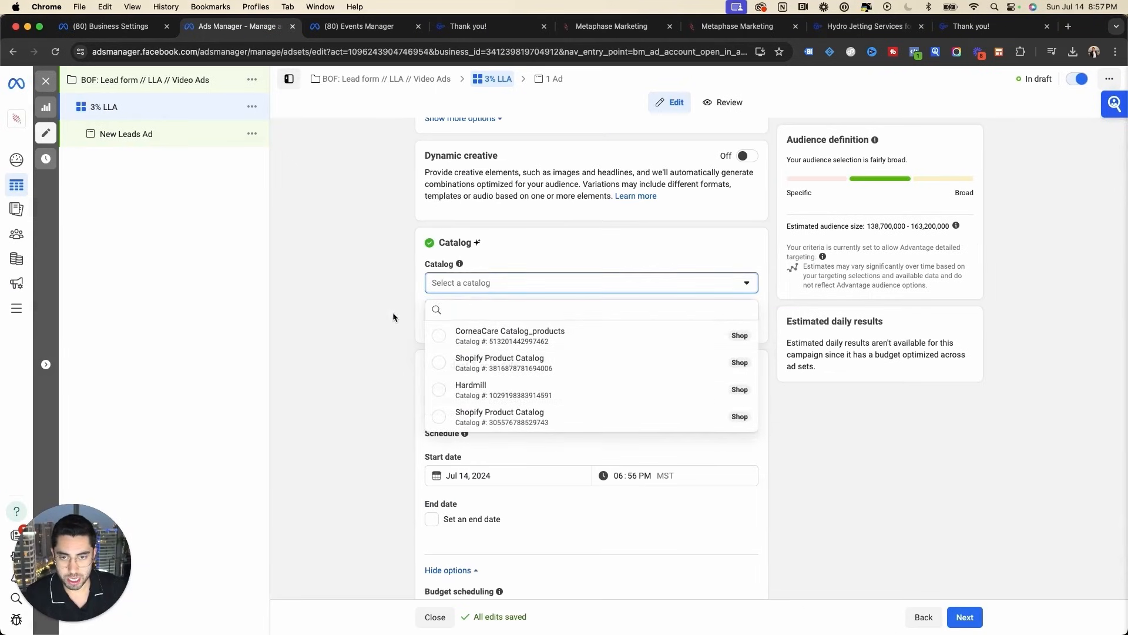
{"action": "left_click", "coordinate": [327, 438]}
{"action": "scroll", "coordinate": [327, 437], "scroll_direction": "down", "scroll_amount": 7}
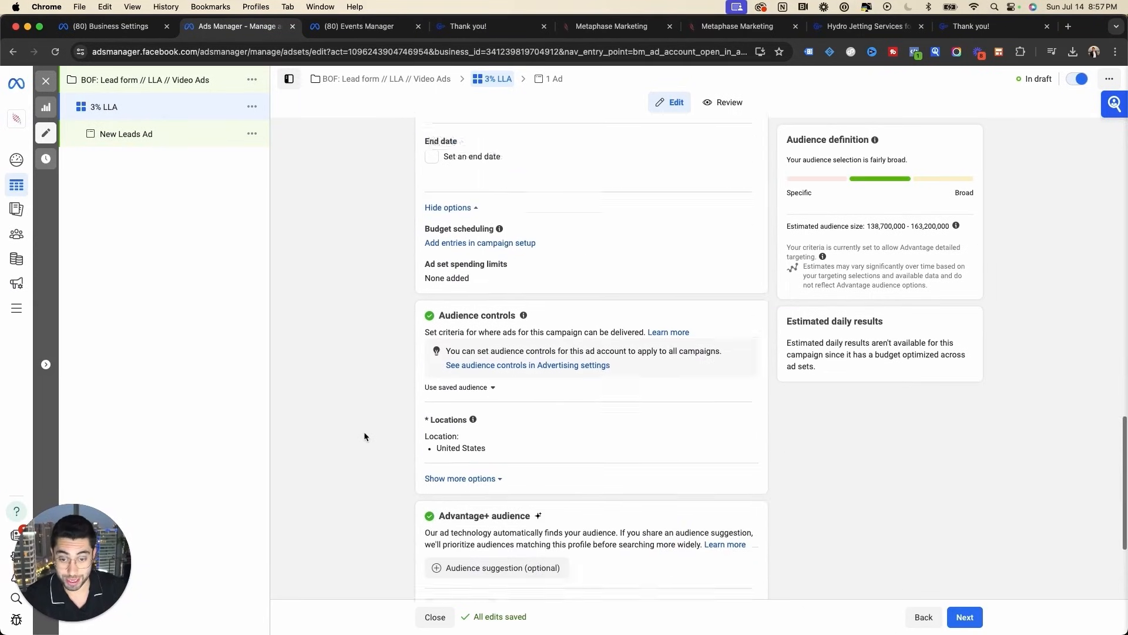
{"action": "scroll", "coordinate": [535, 488], "scroll_direction": "up", "scroll_amount": 2}
{"action": "scroll", "coordinate": [492, 406], "scroll_direction": "down", "scroll_amount": 2}
Expand the Advantage+ audience suggestion and look at the custom audience search and the choices for creating a new audience.
{"action": "left_click", "coordinate": [485, 400]}
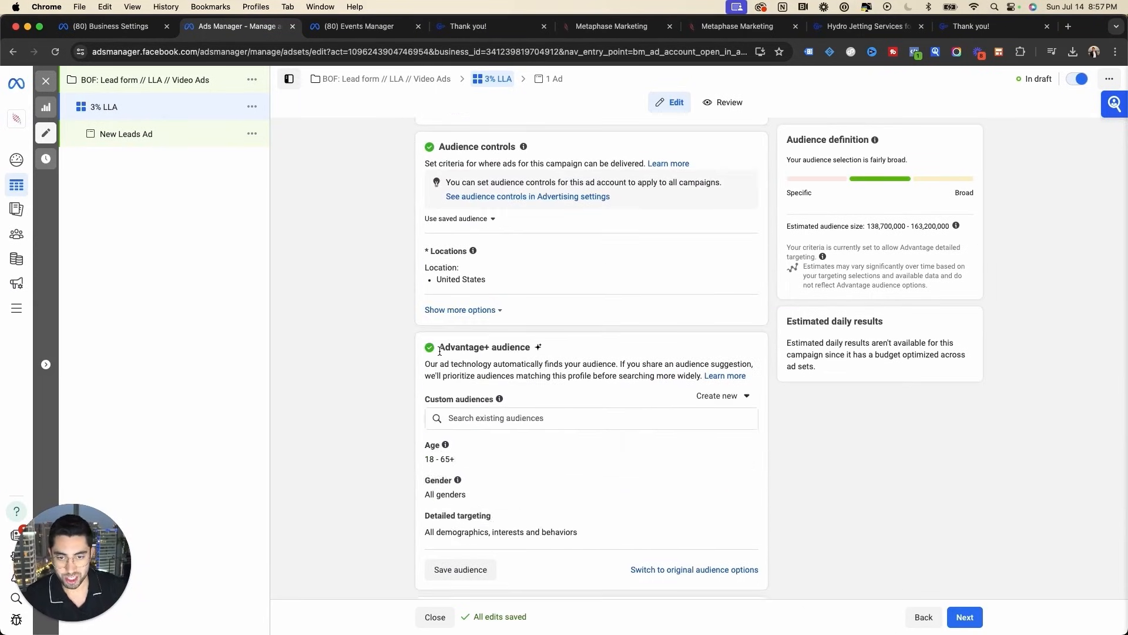
{"action": "left_click_drag", "start_coordinate": [439, 348], "coordinate": [550, 353]}
{"action": "scroll", "coordinate": [549, 353], "scroll_direction": "down", "scroll_amount": 1}
{"action": "left_click", "coordinate": [522, 352]}
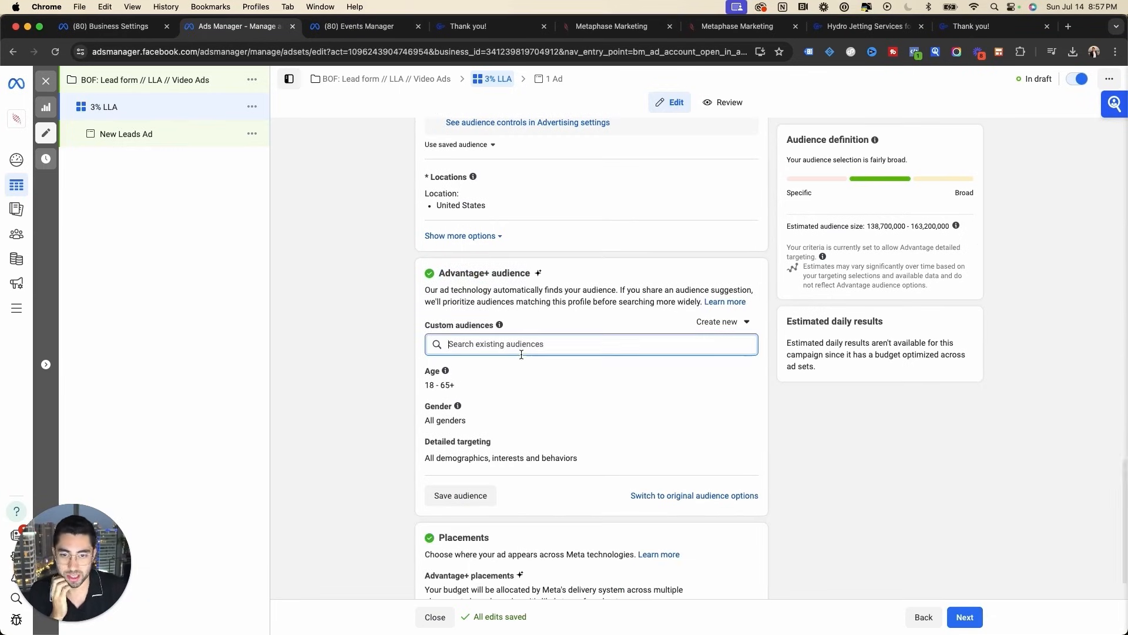
{"action": "left_click", "coordinate": [660, 350]}
{"action": "left_click", "coordinate": [726, 319]}
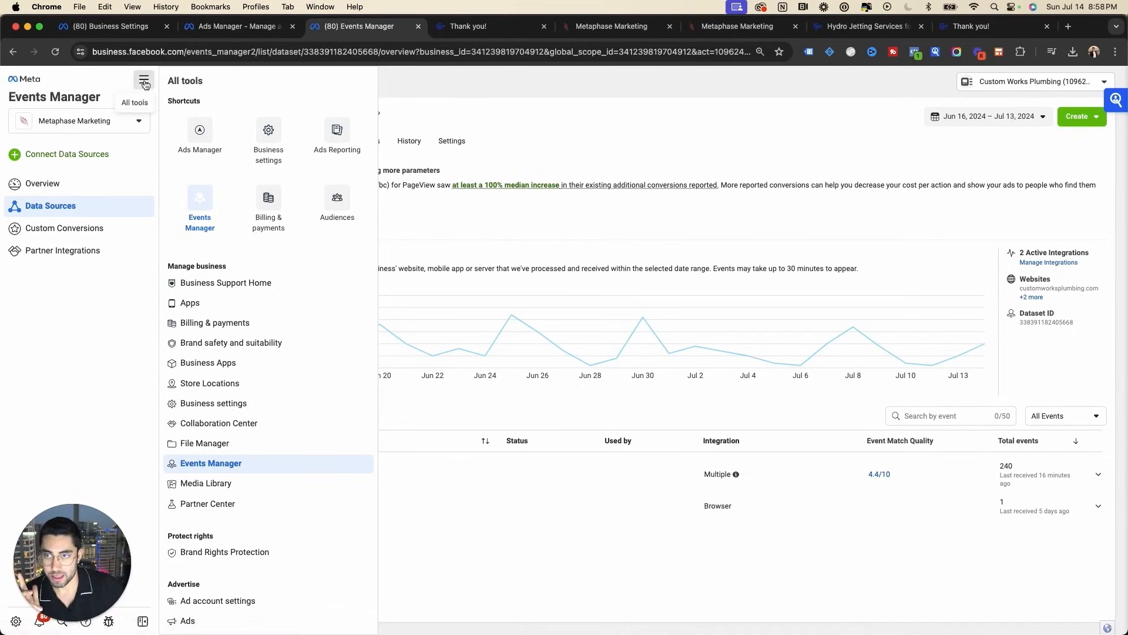
Open the Audiences page for the Custom Works Plumbing ad account and check which audience types can be created.
{"action": "mouse_move", "coordinate": [14, 106]}
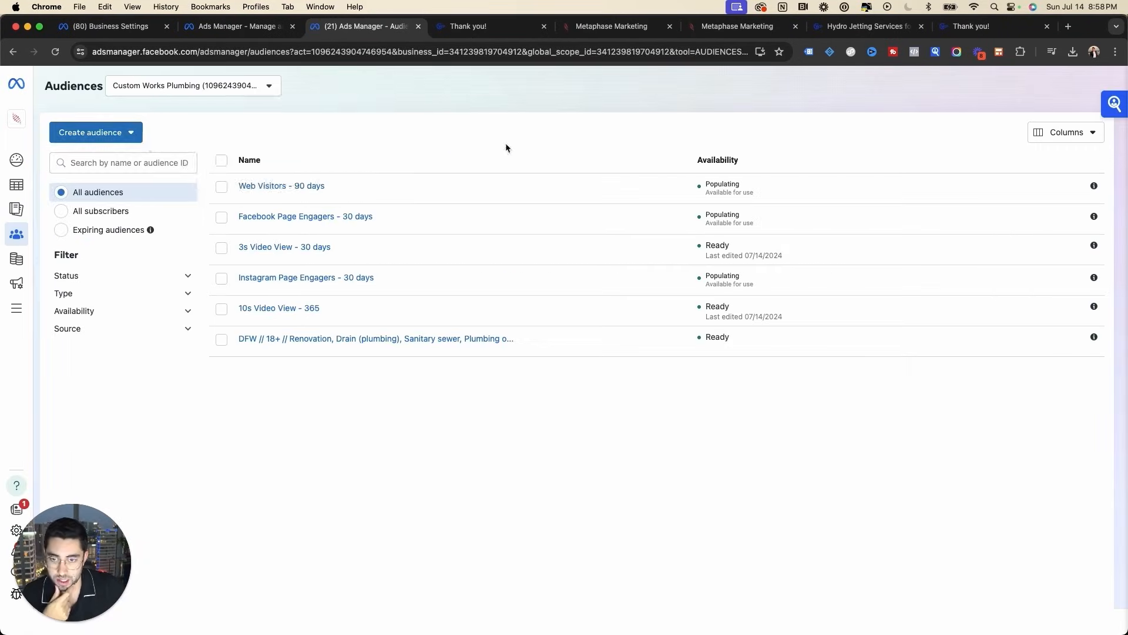
{"action": "left_click", "coordinate": [96, 132]}
{"action": "left_click", "coordinate": [76, 186]}
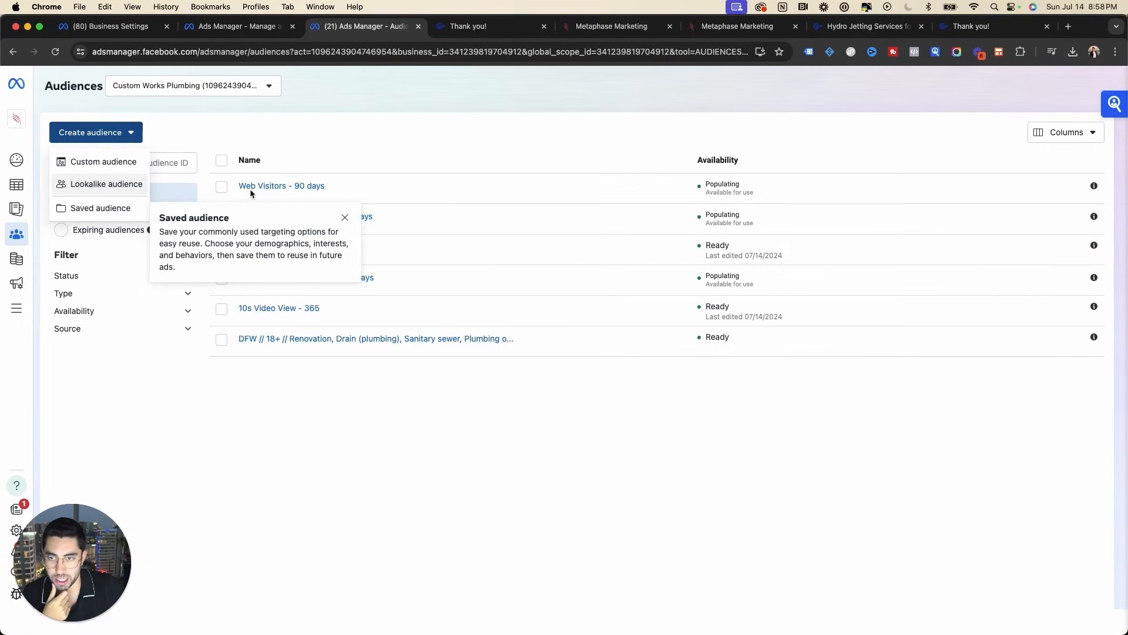
{"action": "left_click", "coordinate": [562, 186]}
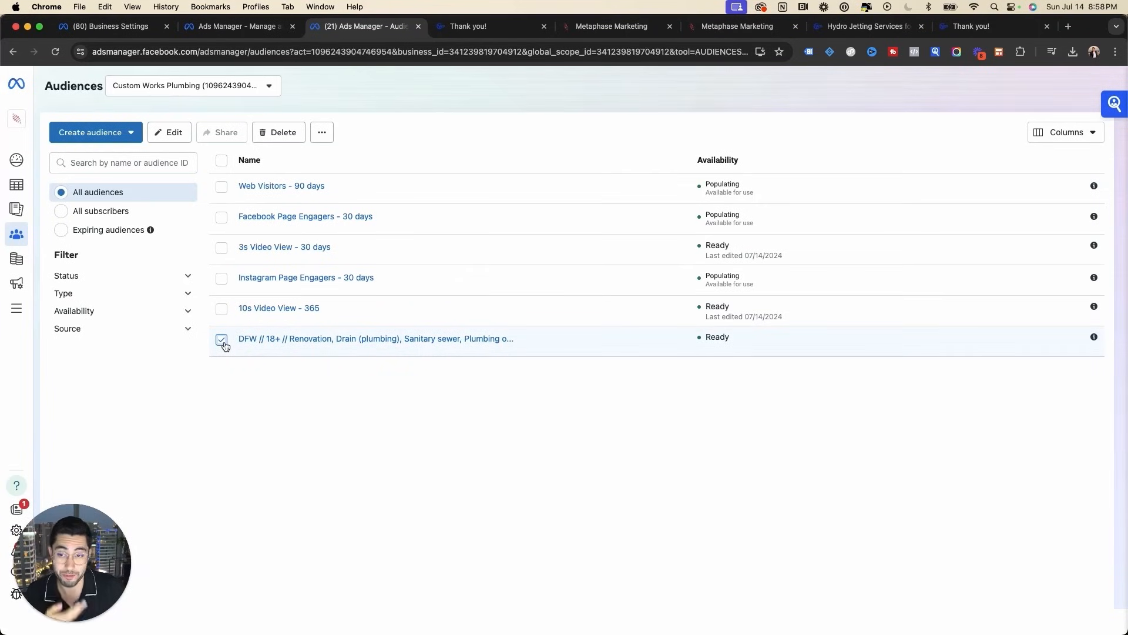
Start a lookalike audience from only the "Web Visitors - 90 days" audience.
{"action": "left_click", "coordinate": [224, 343]}
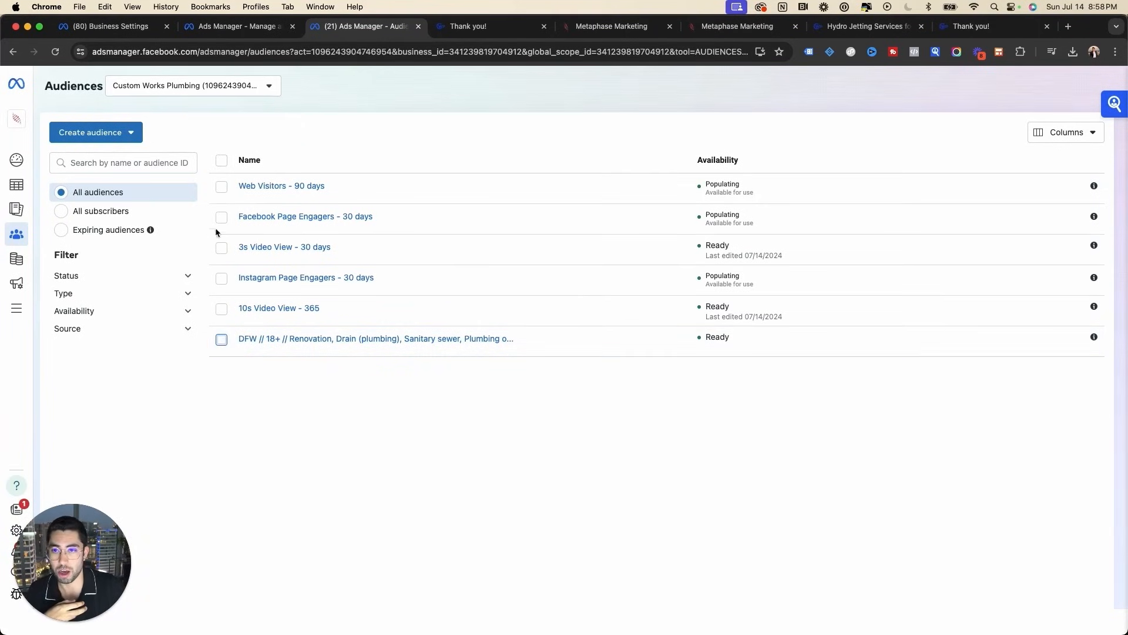
{"action": "left_click", "coordinate": [221, 187]}
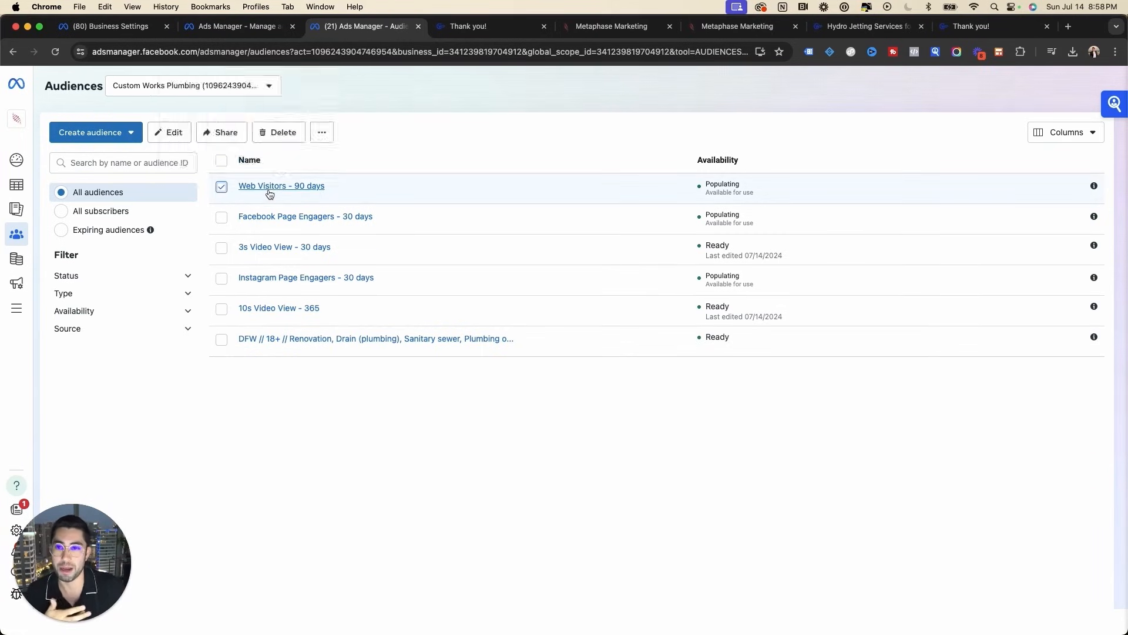
{"action": "left_click", "coordinate": [322, 132]}
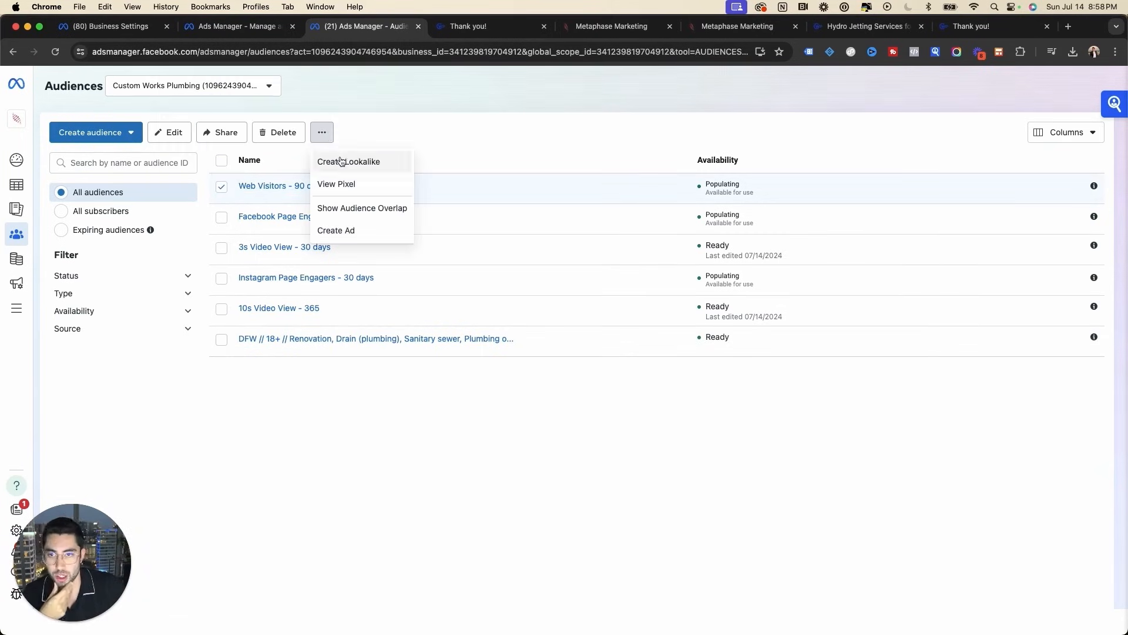
{"action": "left_click", "coordinate": [341, 160]}
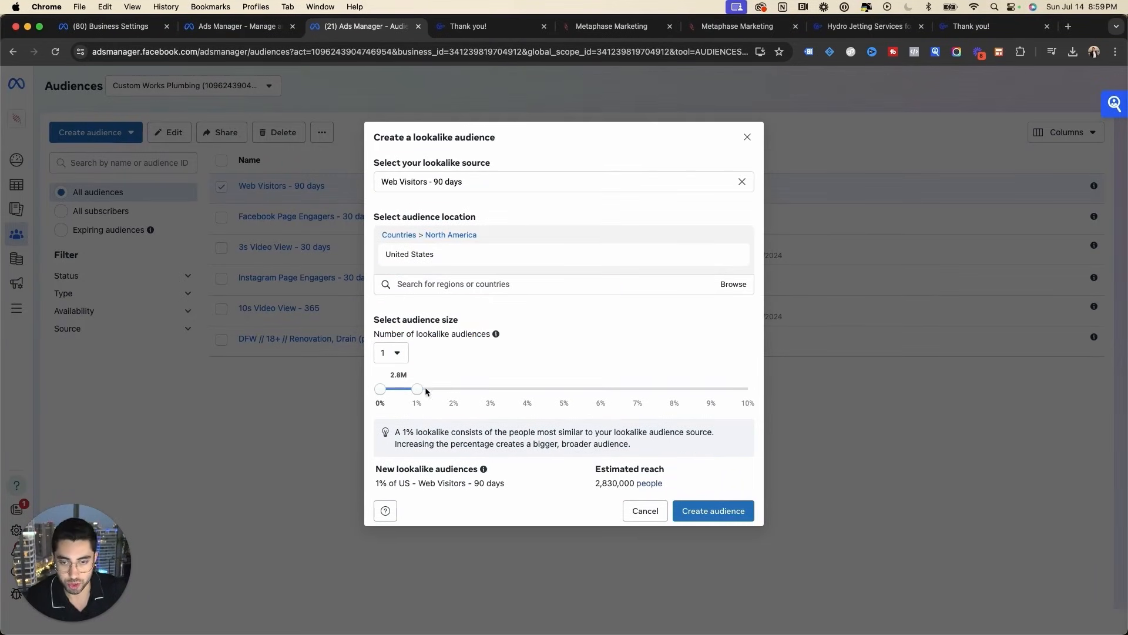
Compare the lookalike's estimated reach at audience sizes of 2% and 1%.
{"action": "left_click_drag", "start_coordinate": [421, 387], "coordinate": [460, 392]}
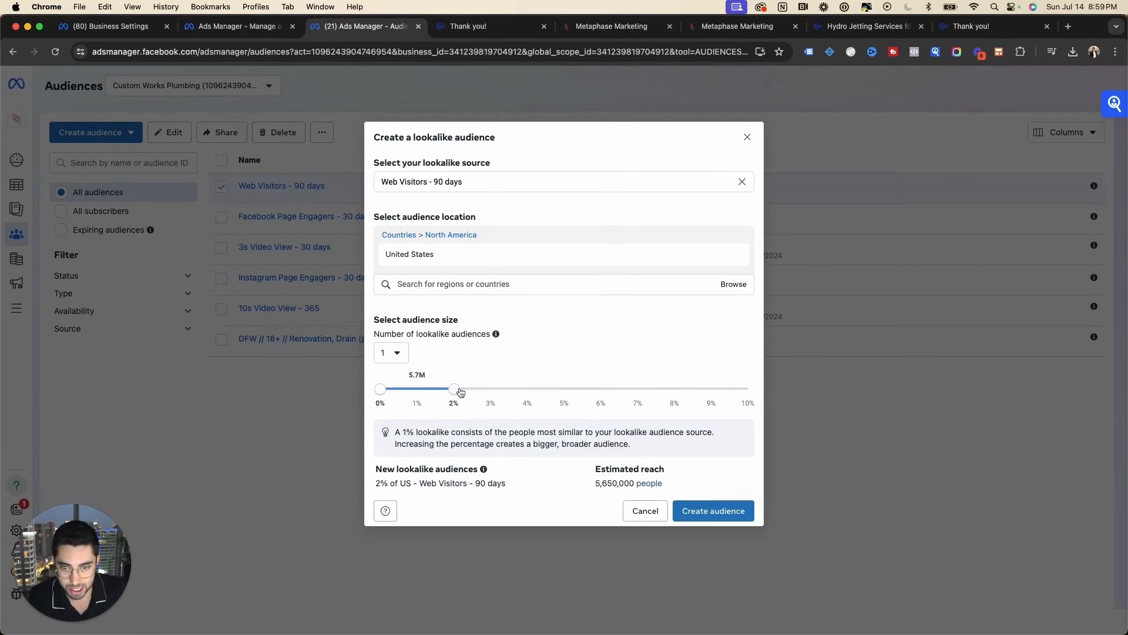
{"action": "left_click_drag", "start_coordinate": [590, 485], "coordinate": [632, 483]}
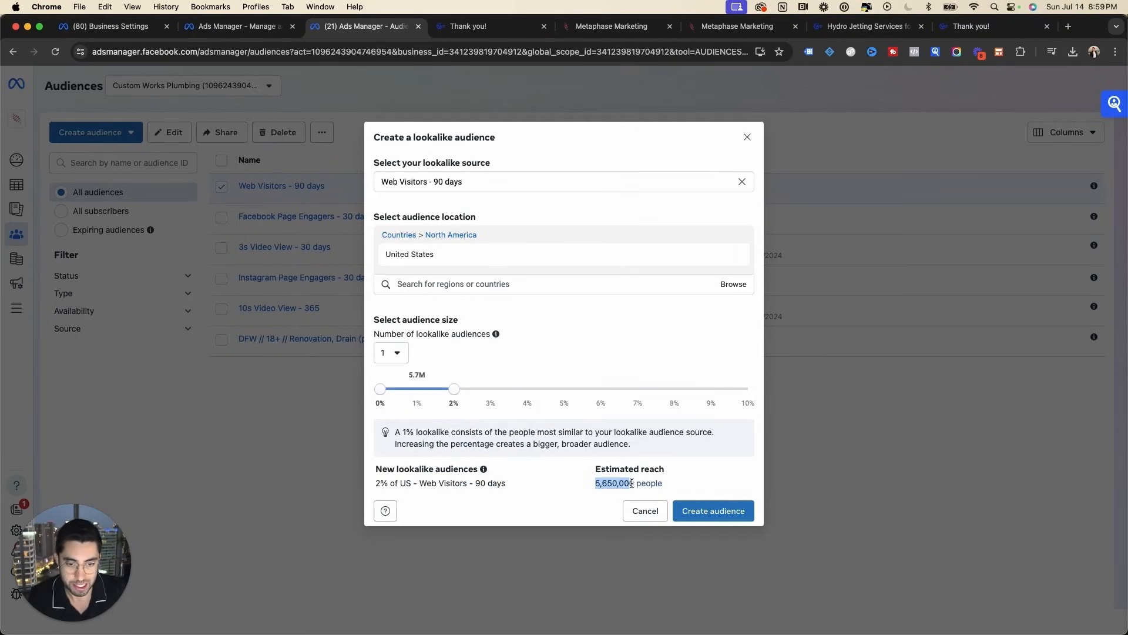
{"action": "left_click_drag", "start_coordinate": [454, 389], "coordinate": [425, 390]}
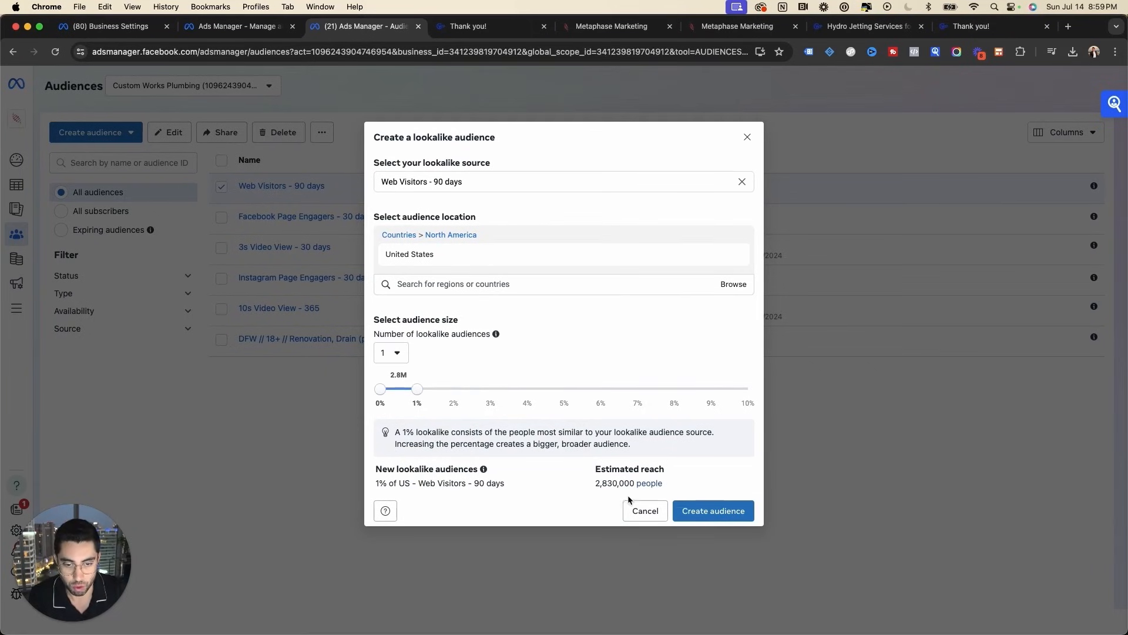
{"action": "left_click_drag", "start_coordinate": [582, 486], "coordinate": [633, 483]}
Check the lookalike's estimated reach at broader audience sizes of 3%, 5% and 10%.
{"action": "left_click", "coordinate": [490, 389]}
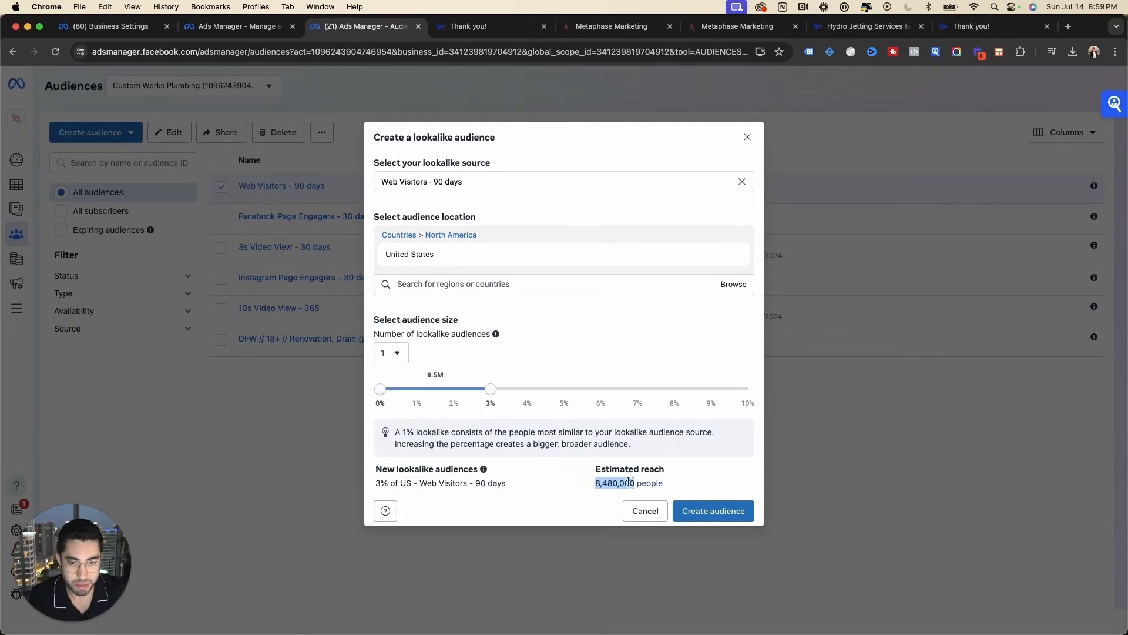
{"action": "left_click", "coordinate": [564, 389]}
{"action": "left_click_drag", "start_coordinate": [584, 489], "coordinate": [635, 484]}
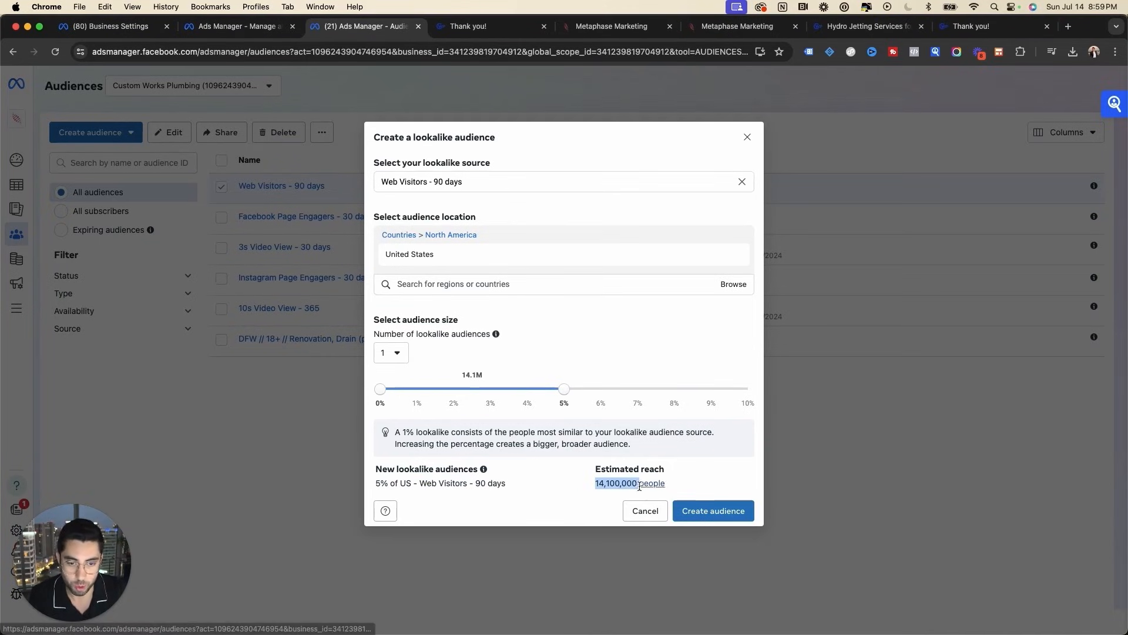
{"action": "left_click", "coordinate": [675, 389]}
{"action": "left_click", "coordinate": [755, 389]}
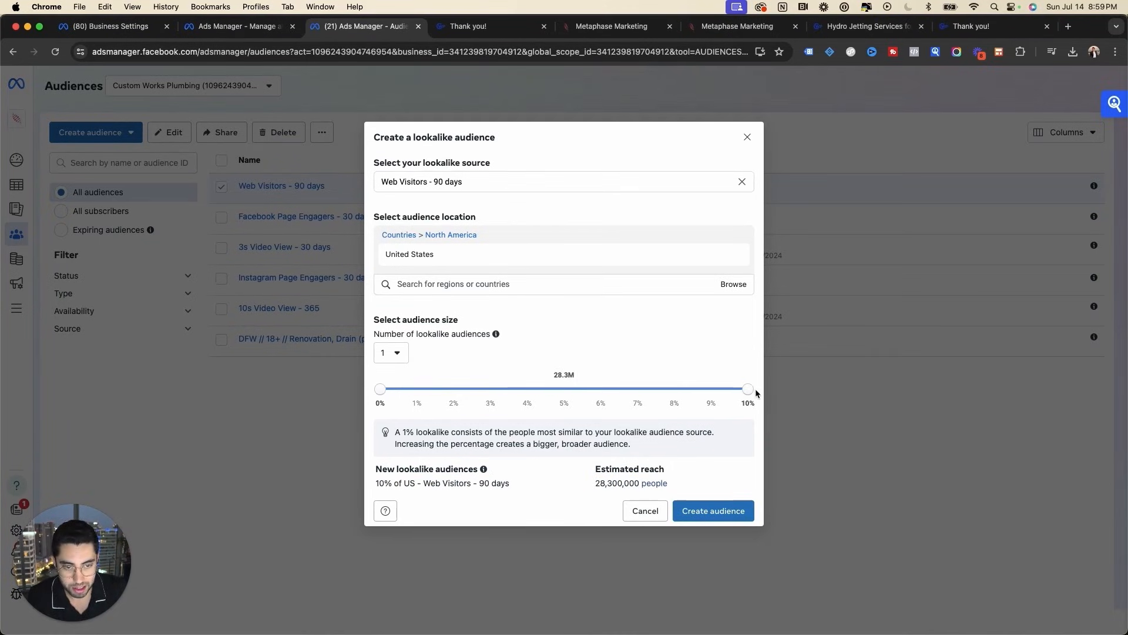
Reduce the lookalike audience size to 5% and on to 1%, and check the new audience's name.
{"action": "left_click", "coordinate": [562, 390]}
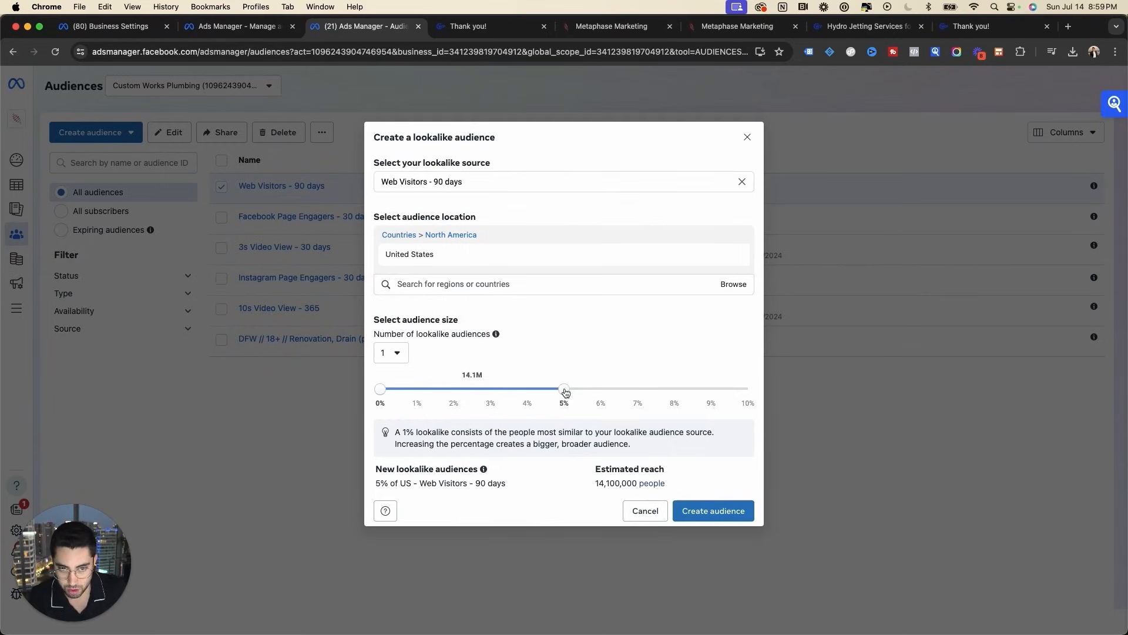
{"action": "left_click_drag", "start_coordinate": [561, 396], "coordinate": [410, 401]}
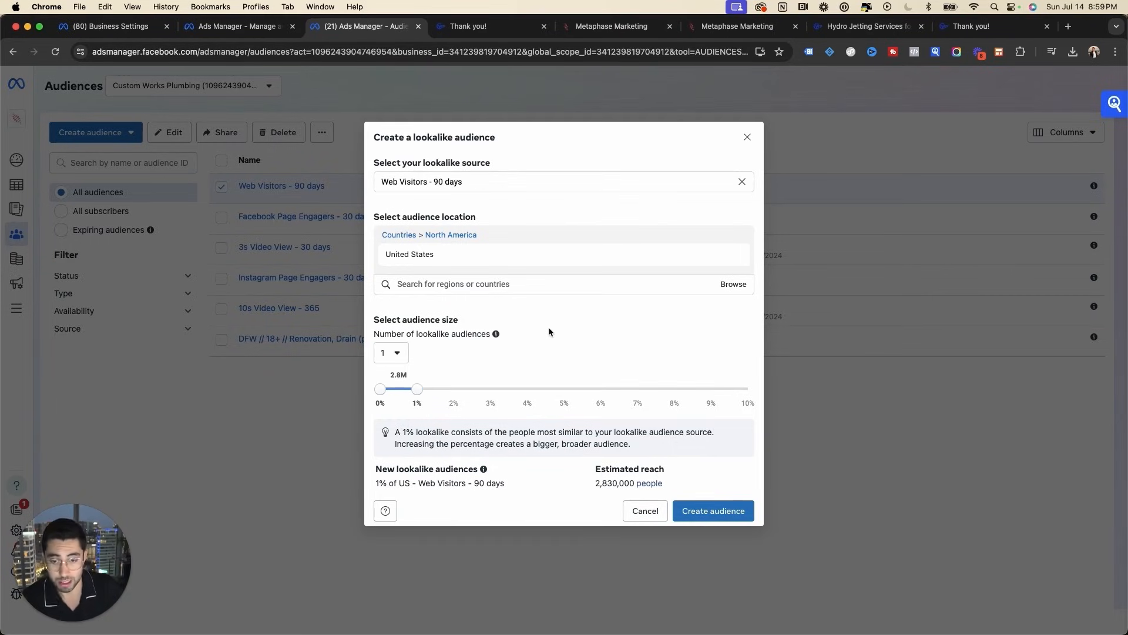
{"action": "mouse_move", "coordinate": [506, 483]}
{"action": "left_mouse_down"}
{"action": "mouse_move", "coordinate": [376, 488]}
{"action": "mouse_move", "coordinate": [509, 483]}
{"action": "left_mouse_up"}
{"action": "left_click", "coordinate": [508, 483]}
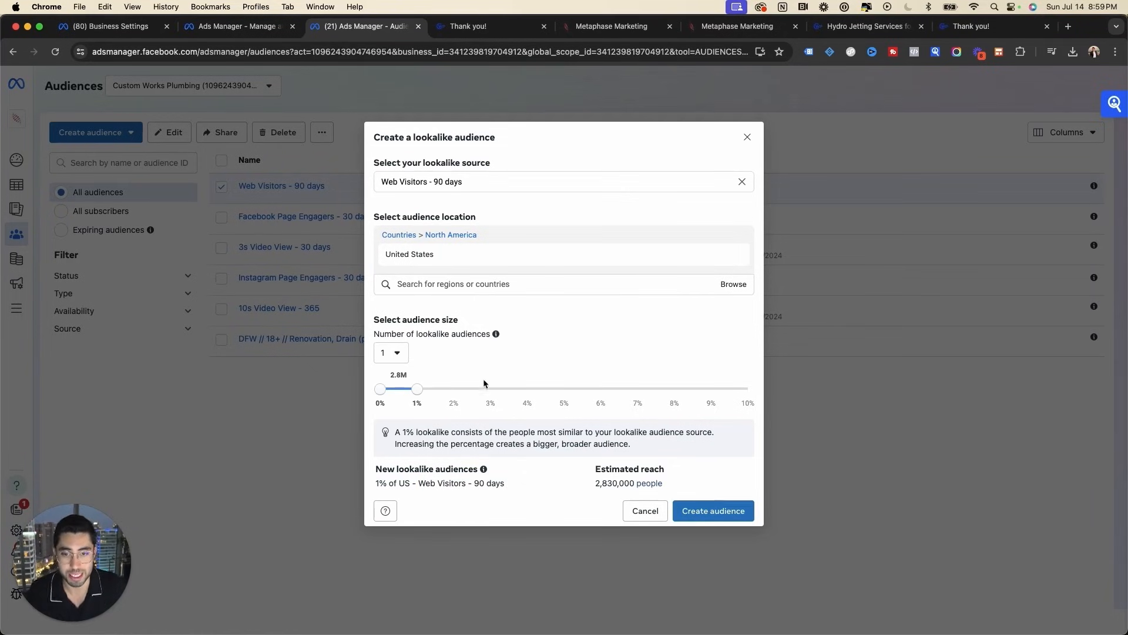
Compare the lookalike's estimated reach at audience sizes of 10% and 3%.
{"action": "left_click_drag", "start_coordinate": [416, 391], "coordinate": [738, 397]}
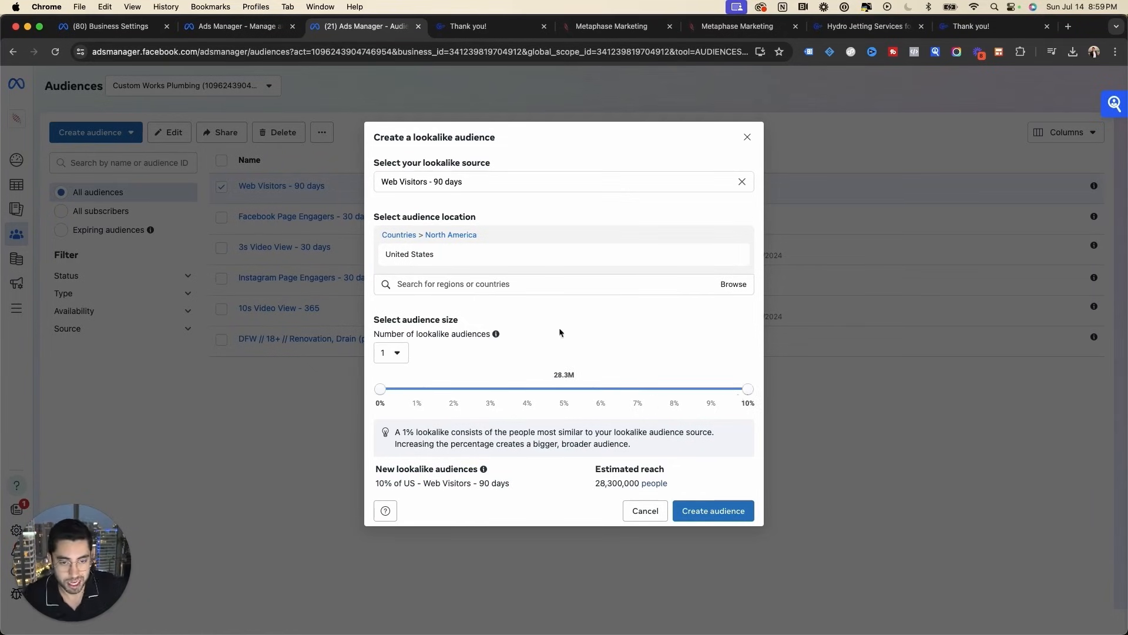
{"action": "left_click_drag", "start_coordinate": [595, 483], "coordinate": [640, 483]}
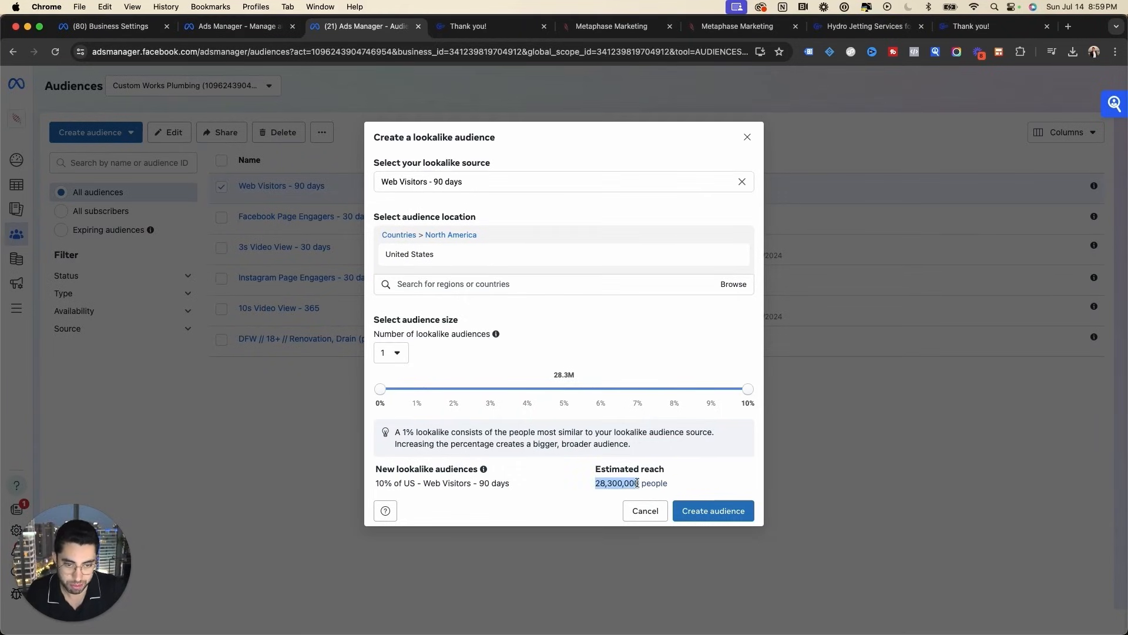
{"action": "left_click", "coordinate": [582, 489]}
{"action": "left_click_drag", "start_coordinate": [748, 391], "coordinate": [491, 389]}
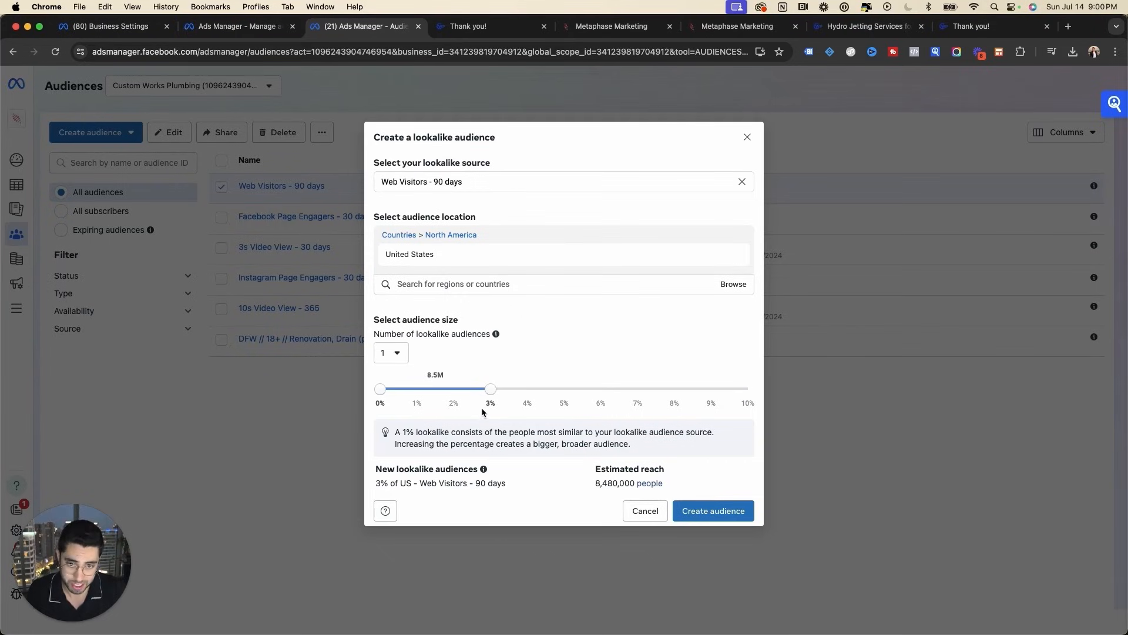
{"action": "left_click_drag", "start_coordinate": [491, 389], "coordinate": [753, 390]}
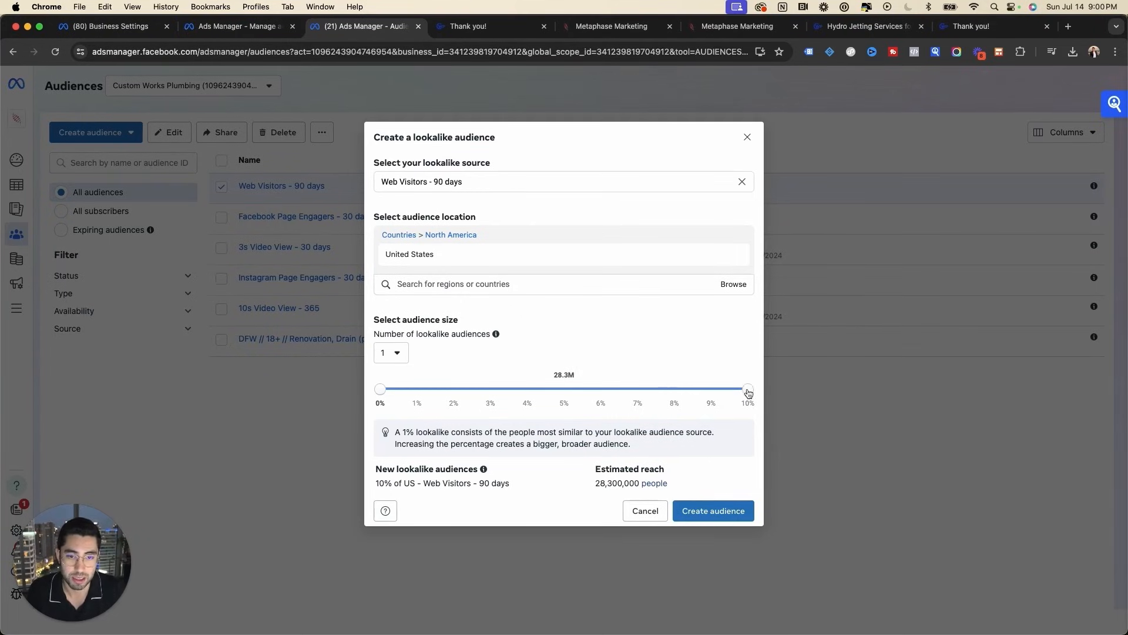
{"action": "left_click_drag", "start_coordinate": [594, 487], "coordinate": [639, 488]}
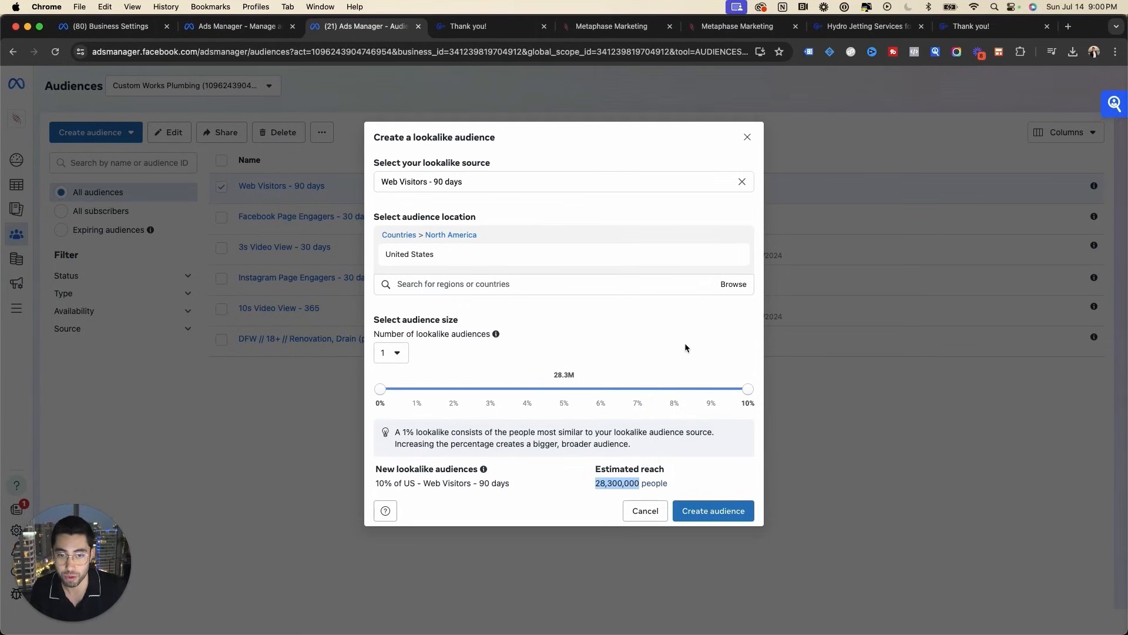
Set the lookalike size to 3% and create the audience from the "Web Visitors - 90 days" source.
{"action": "left_click_drag", "start_coordinate": [747, 389], "coordinate": [490, 389]}
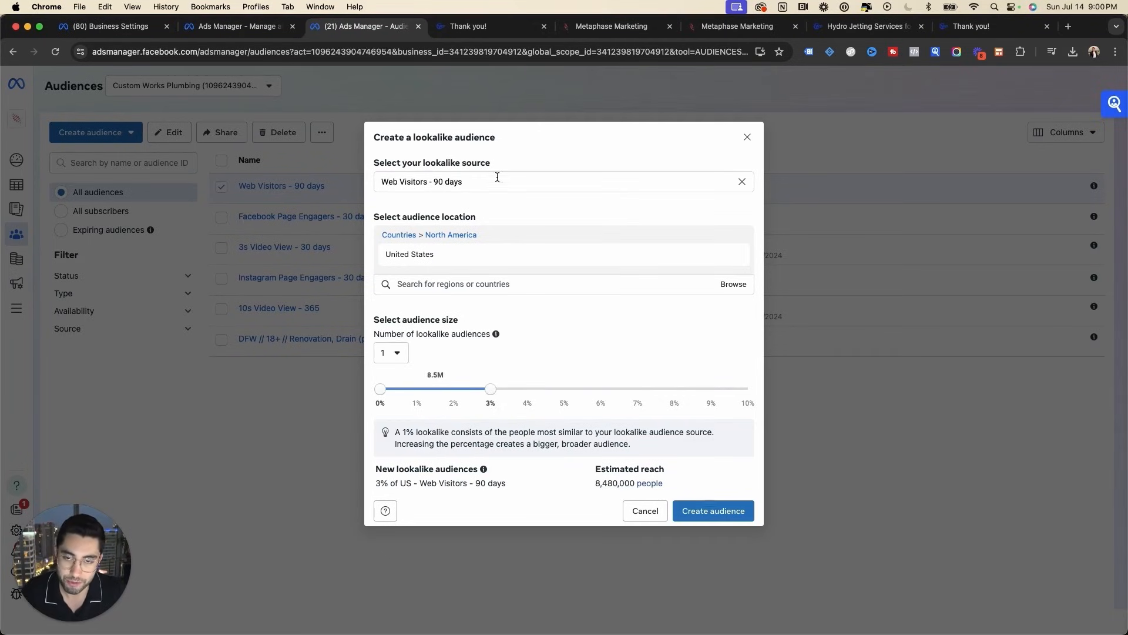
{"action": "left_click_drag", "start_coordinate": [380, 182], "coordinate": [462, 183]}
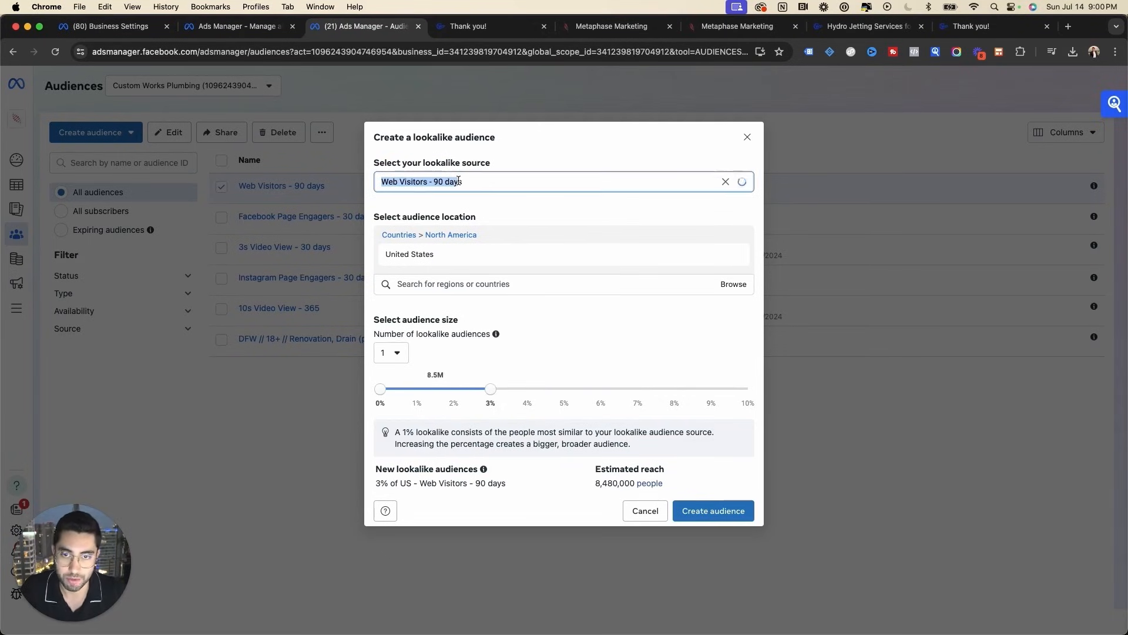
{"action": "left_click", "coordinate": [621, 492]}
{"action": "left_click", "coordinate": [717, 511]}
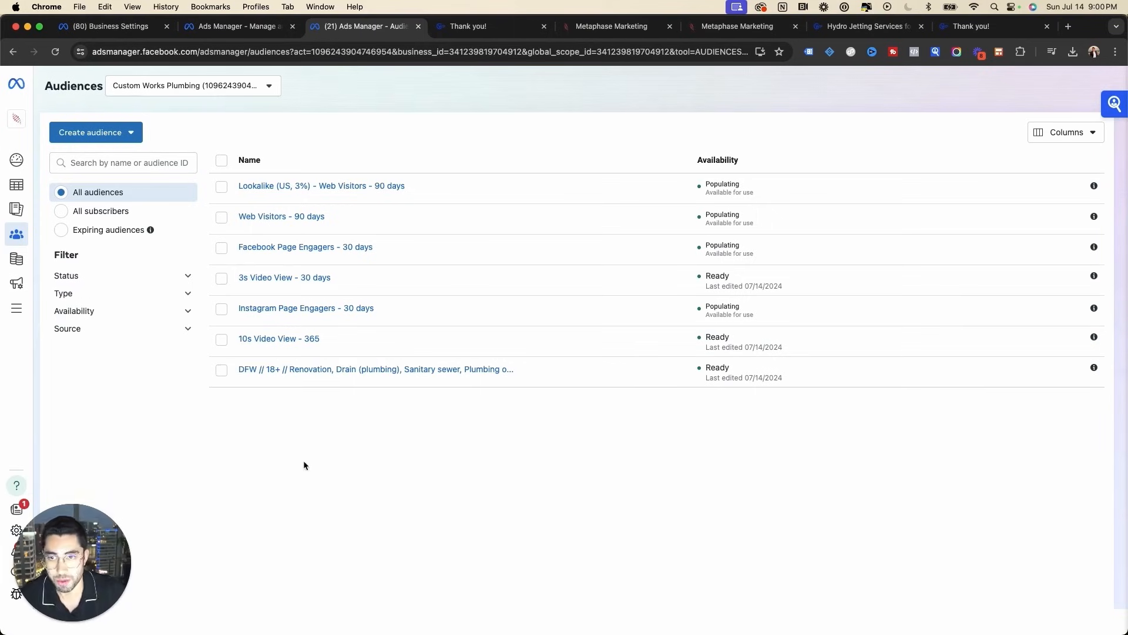
Add "Lookalike (US, 3%) - Web Visitors - 90 days" to the custom audiences of the 3% LLA ad set.
{"action": "left_click", "coordinate": [247, 26]}
{"action": "left_click", "coordinate": [517, 344]}
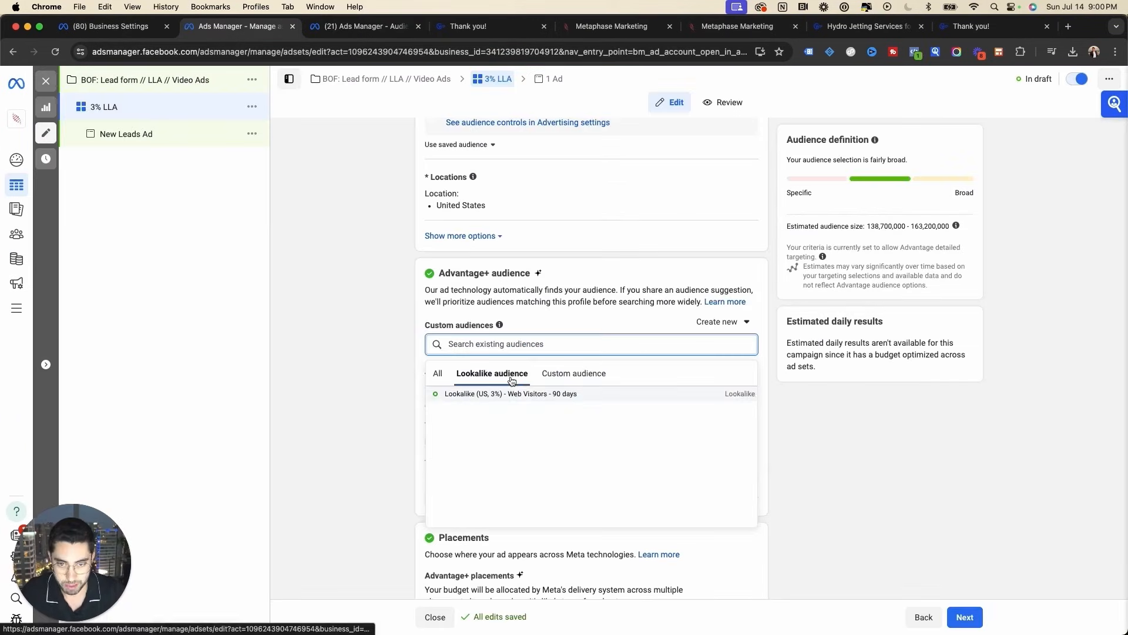
{"action": "left_click", "coordinate": [520, 397]}
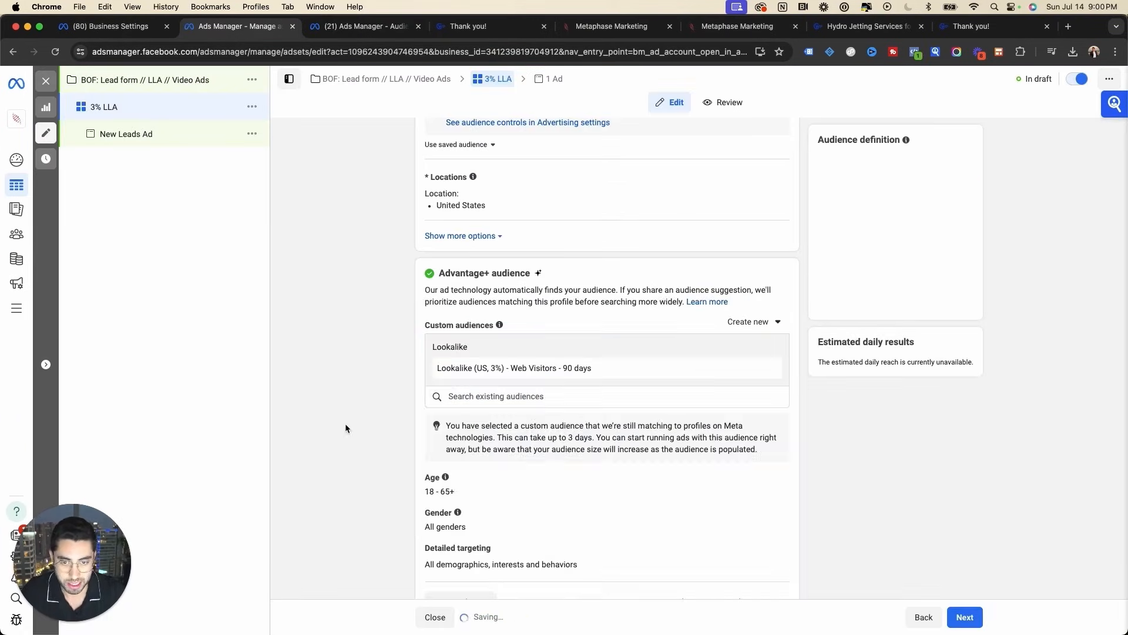
Check the availability status of the new lookalike and the Facebook Page engagers audience in the audience list.
{"action": "key", "text": "ctrl+Tab"}
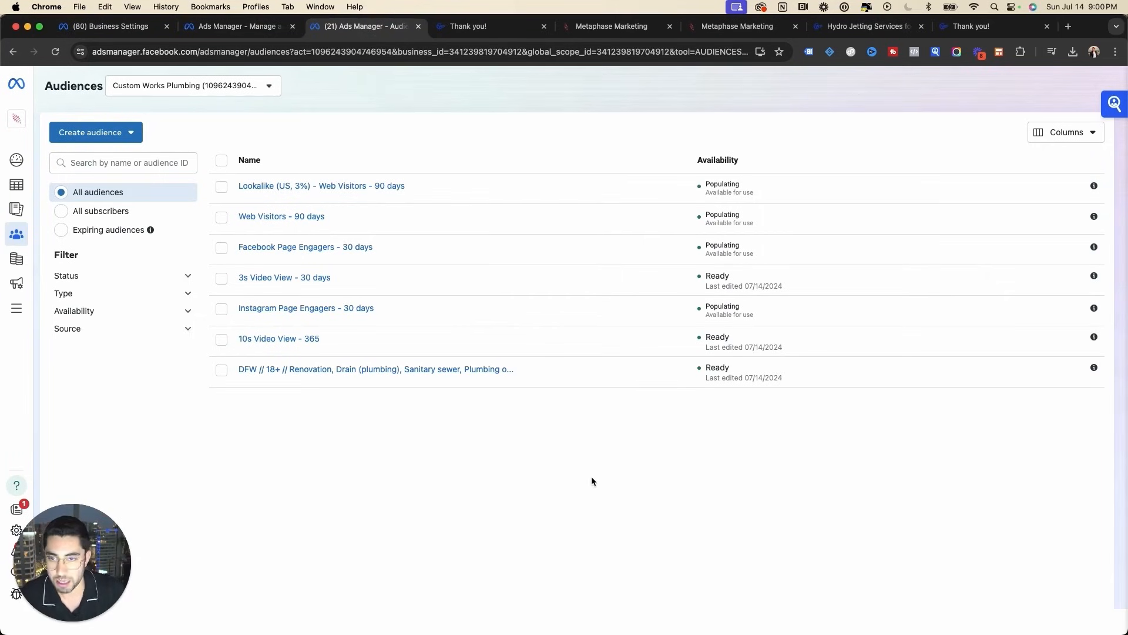
{"action": "left_click_drag", "start_coordinate": [706, 192], "coordinate": [763, 192]}
{"action": "left_click", "coordinate": [763, 192]}
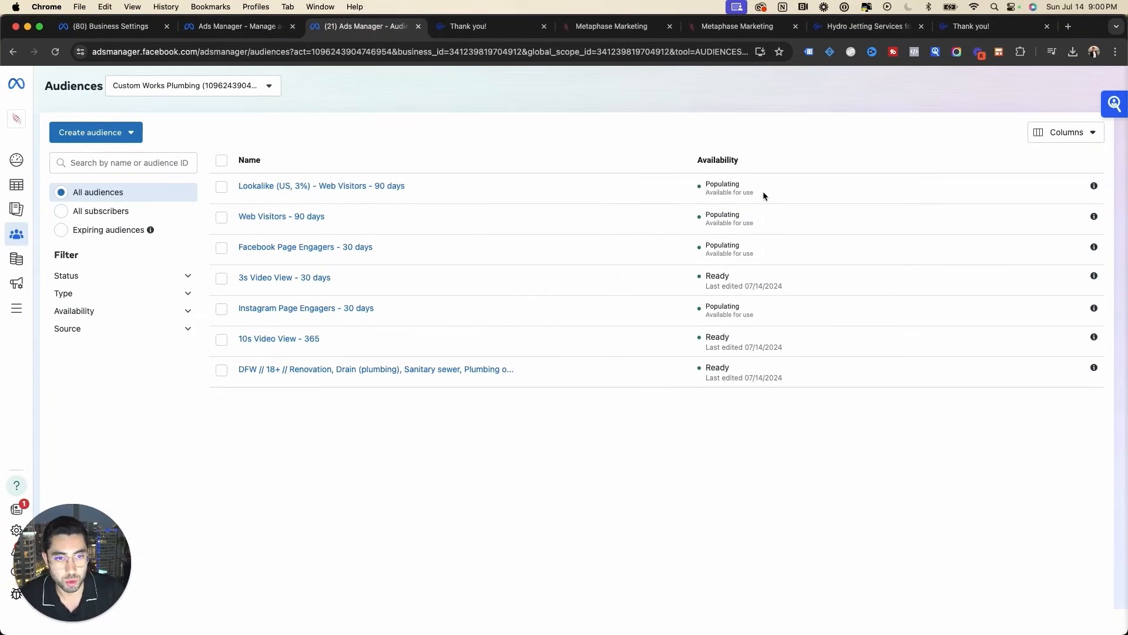
{"action": "left_click_drag", "start_coordinate": [690, 247], "coordinate": [782, 246]}
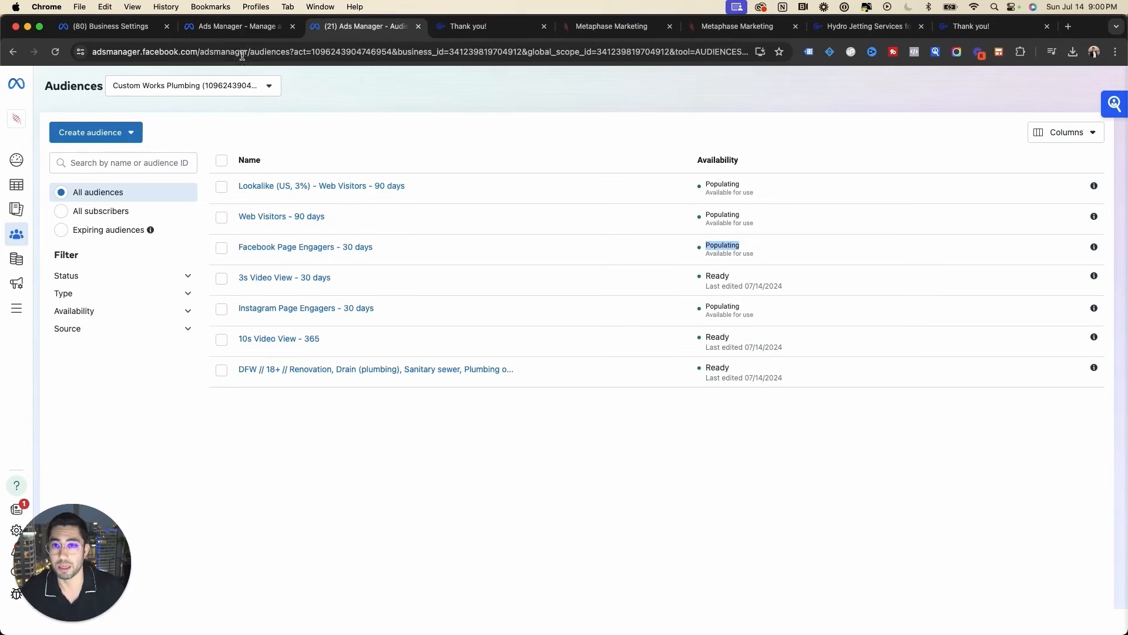
Check the estimated audience size in the 3% LLA ad set's audience definition.
{"action": "left_click", "coordinate": [228, 27]}
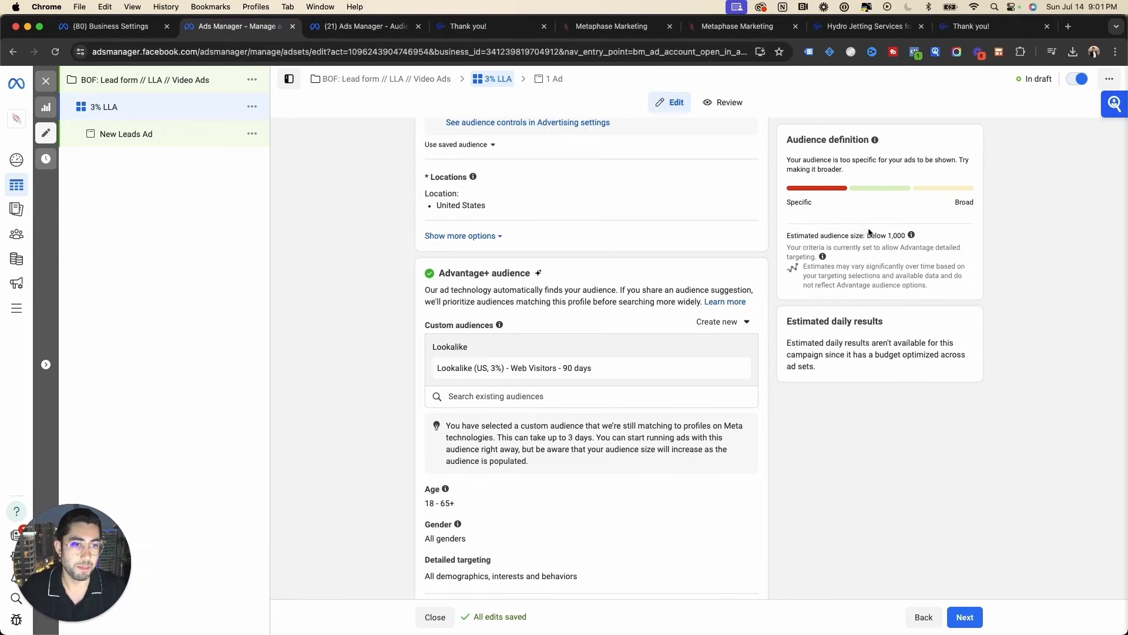
{"action": "mouse_move", "coordinate": [889, 235]}
{"action": "left_mouse_down"}
{"action": "mouse_move", "coordinate": [787, 235]}
{"action": "mouse_move", "coordinate": [902, 235]}
{"action": "left_mouse_up"}
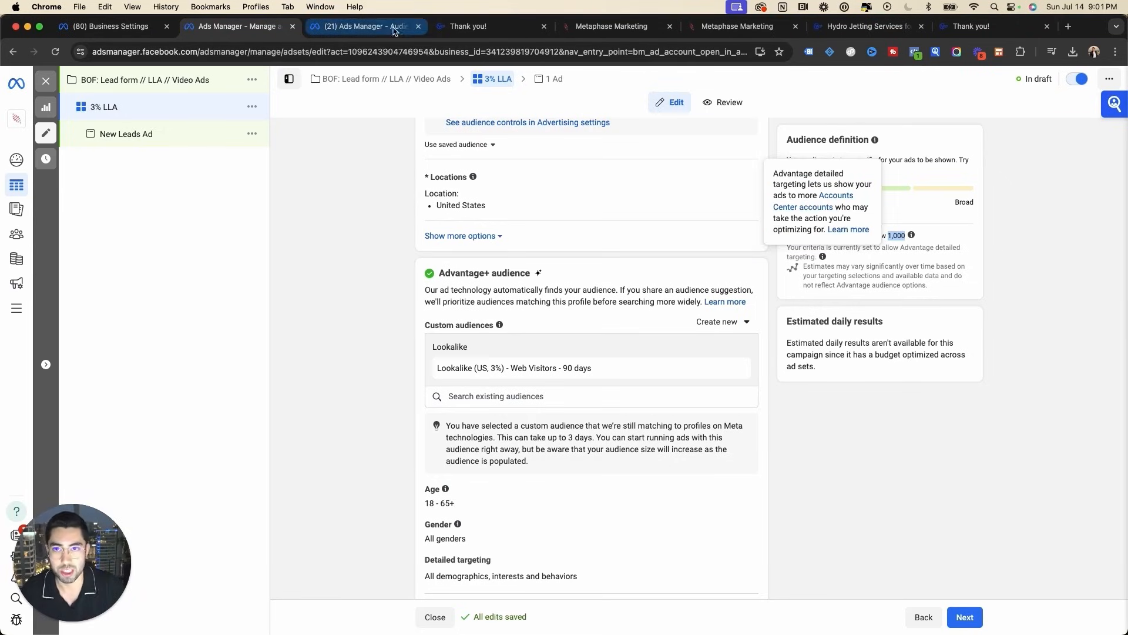
{"action": "left_click", "coordinate": [344, 373]}
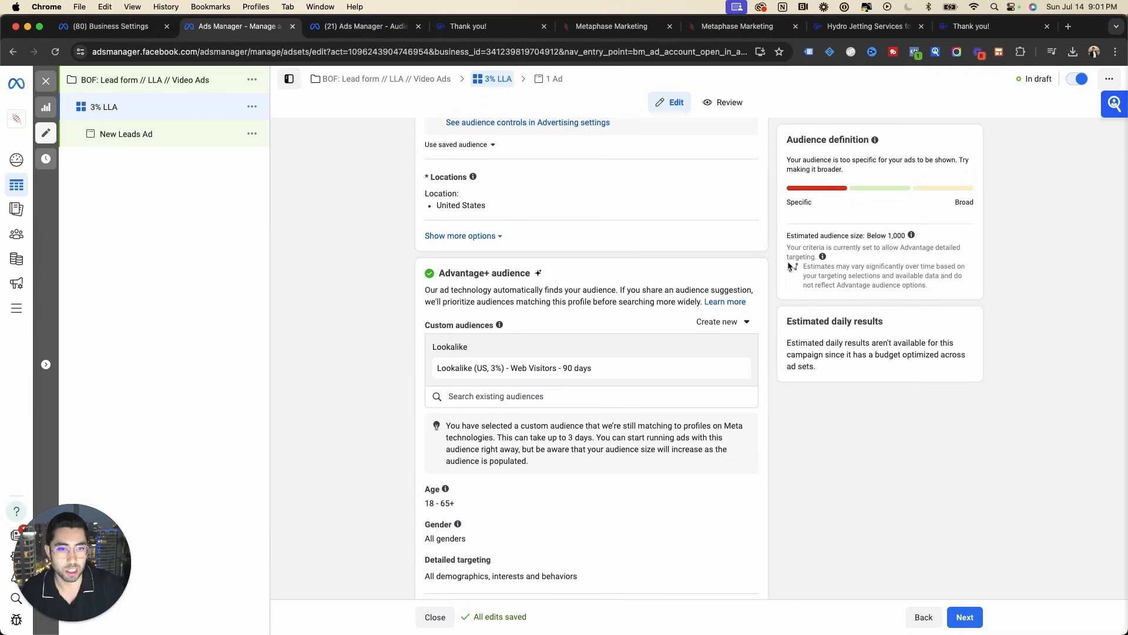
Replace the United States location with Dallas, Texas within 20 mi and Fort Worth, Texas within 15 mi.
{"action": "scroll", "coordinate": [528, 294], "scroll_direction": "up", "scroll_amount": 2}
{"action": "left_click", "coordinate": [488, 319]}
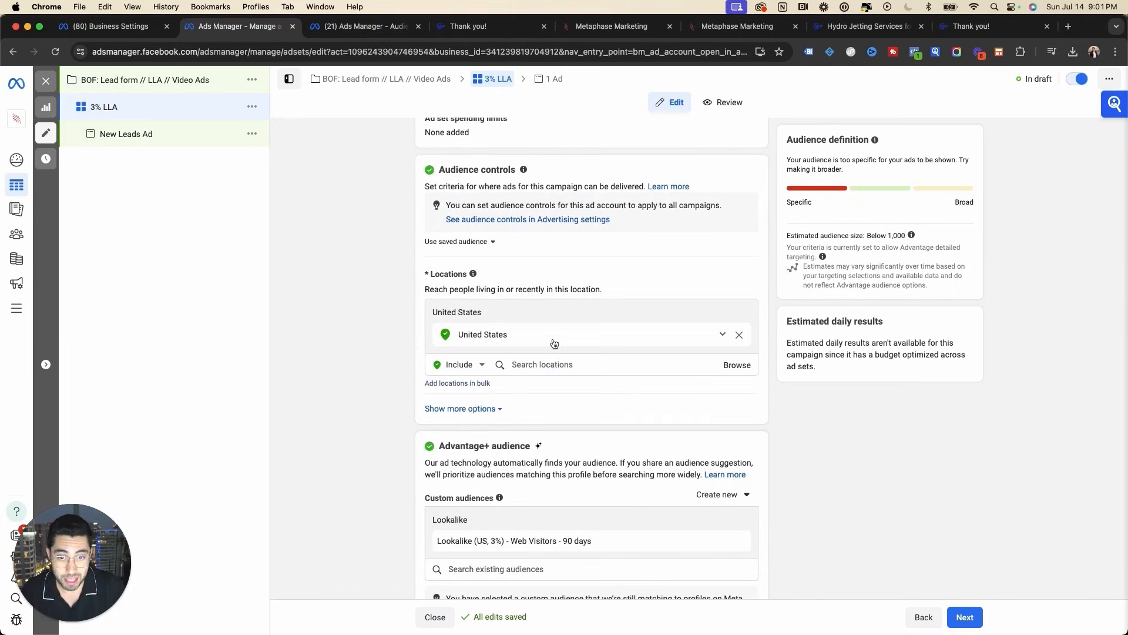
{"action": "left_click", "coordinate": [739, 335]}
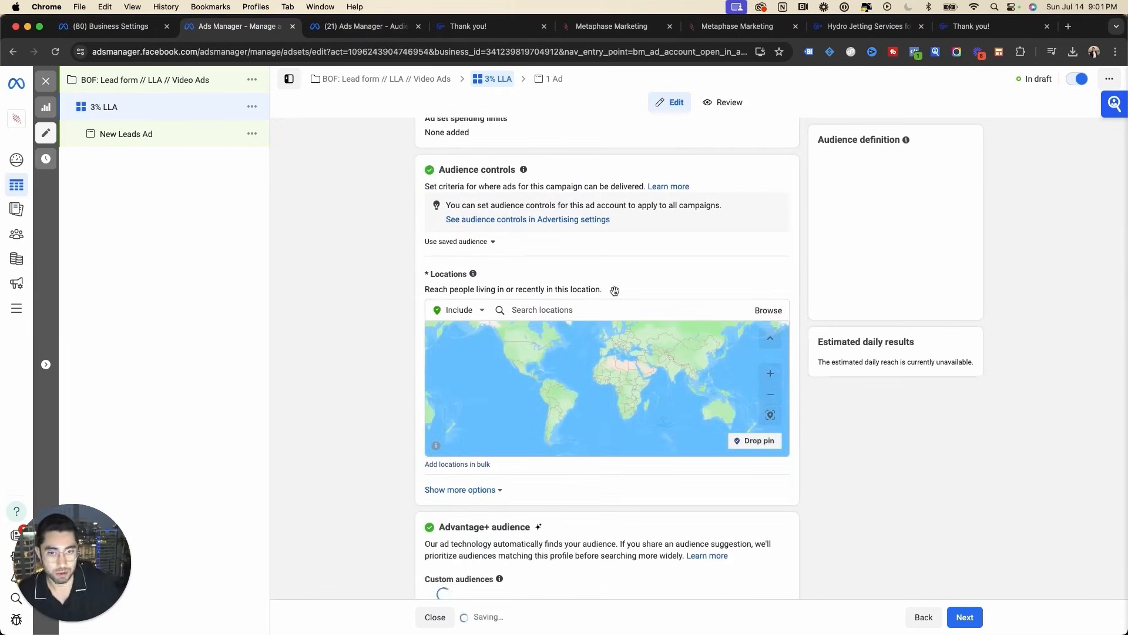
{"action": "left_click", "coordinate": [609, 312]}
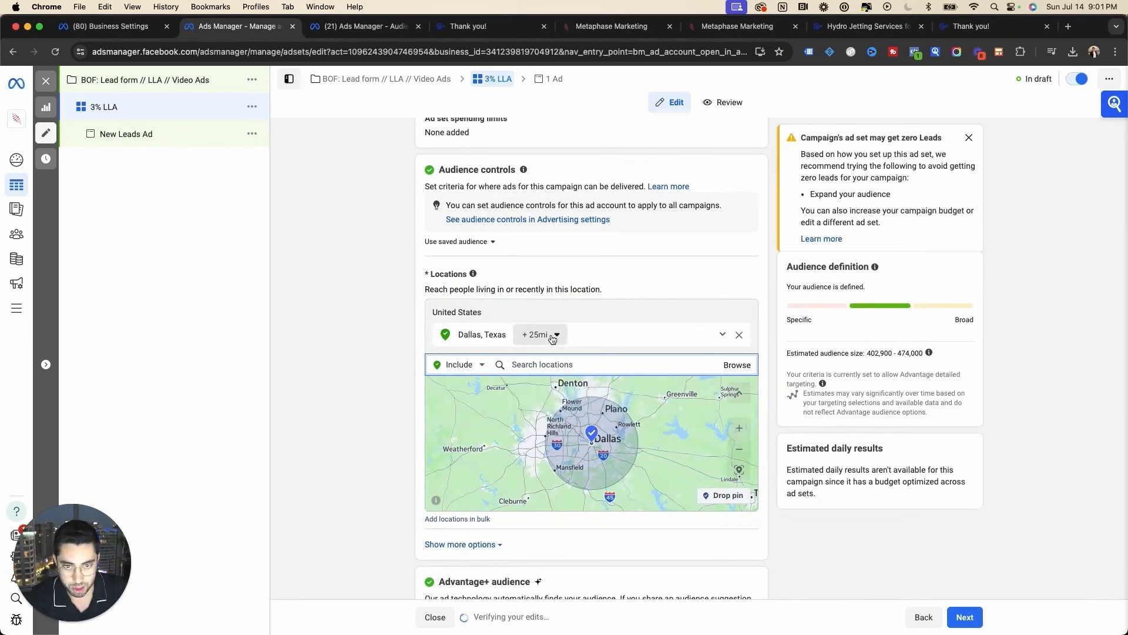
{"action": "left_click", "coordinate": [540, 334]}
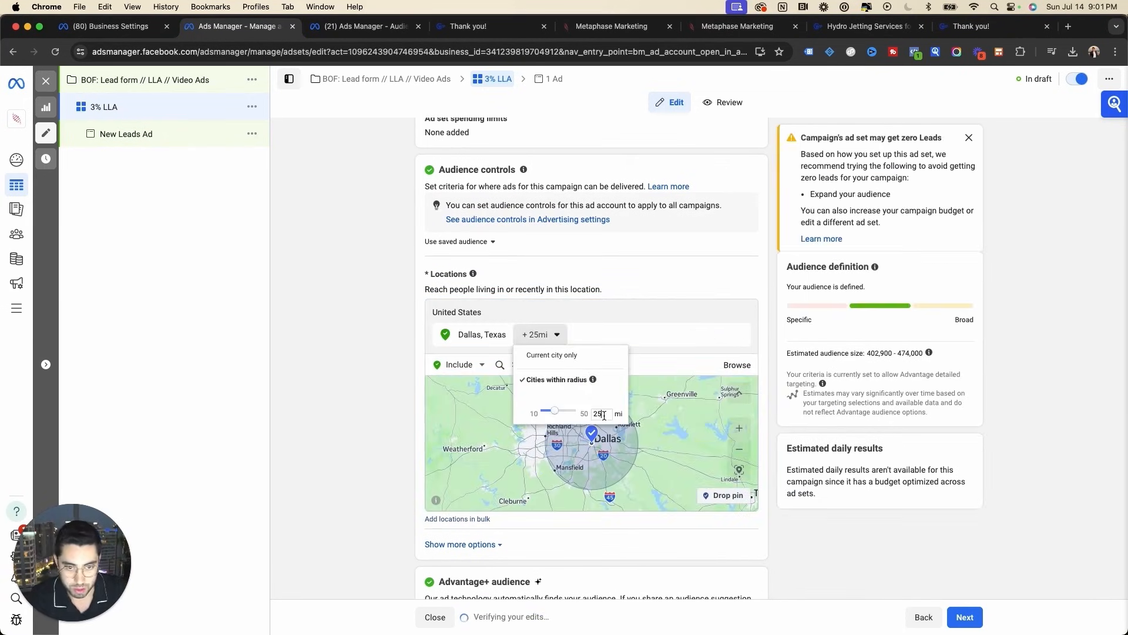
{"action": "type", "text": "20"}
{"action": "key", "text": "Return"}
{"action": "left_click", "coordinate": [588, 364]}
{"action": "type", "text": "for"}
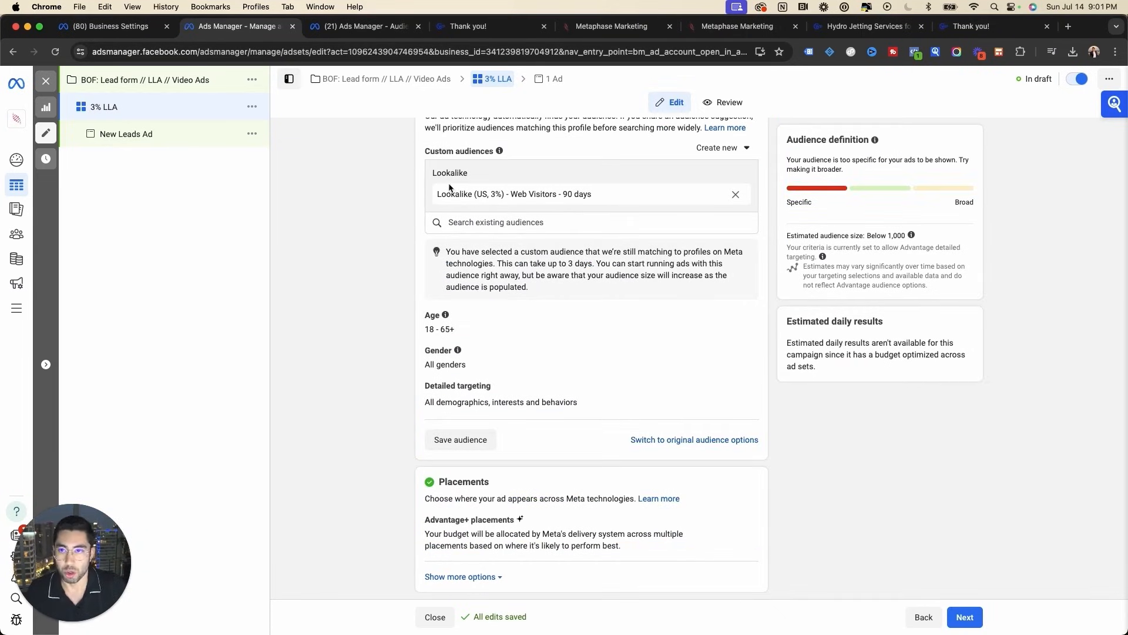
Review the ad set's settings, the choices for creating a new audience and the existing audiences available to add.
{"action": "scroll", "coordinate": [514, 206], "scroll_direction": "up", "scroll_amount": 3}
{"action": "scroll", "coordinate": [463, 441], "scroll_direction": "down", "scroll_amount": 3}
{"action": "scroll", "coordinate": [354, 421], "scroll_direction": "up", "scroll_amount": 10}
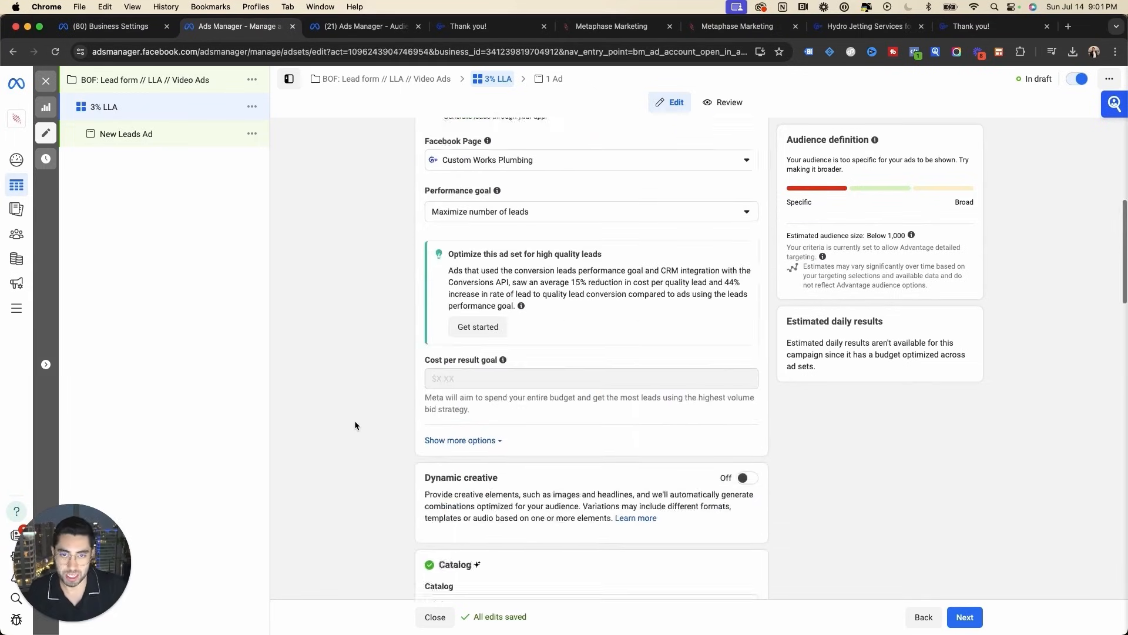
{"action": "scroll", "coordinate": [354, 421], "scroll_direction": "down", "scroll_amount": 9}
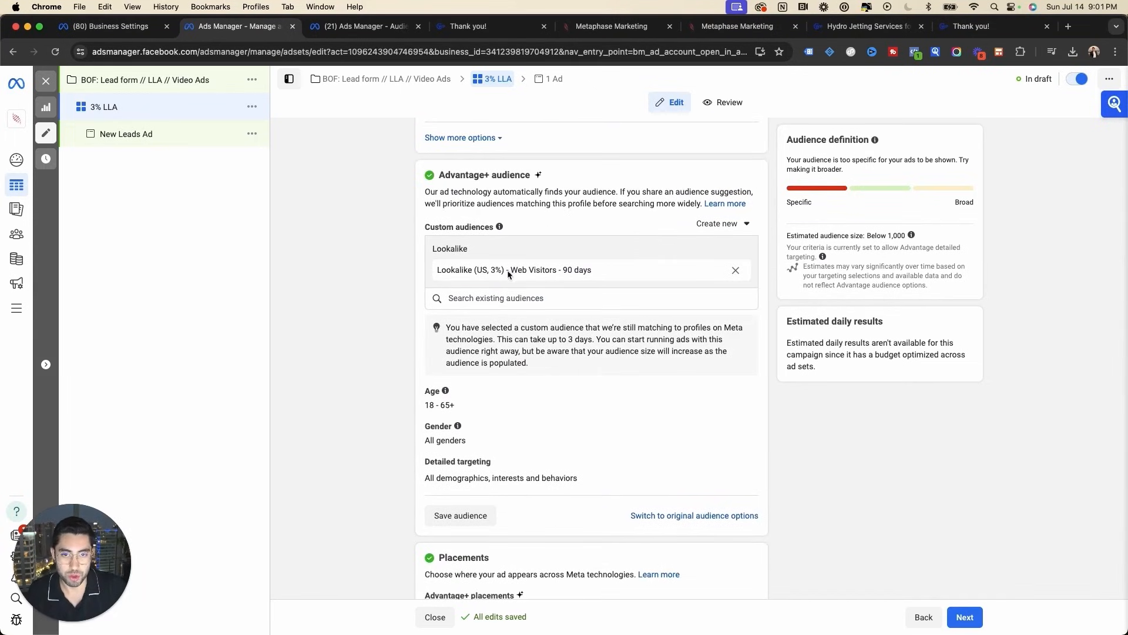
{"action": "left_click", "coordinate": [722, 223]}
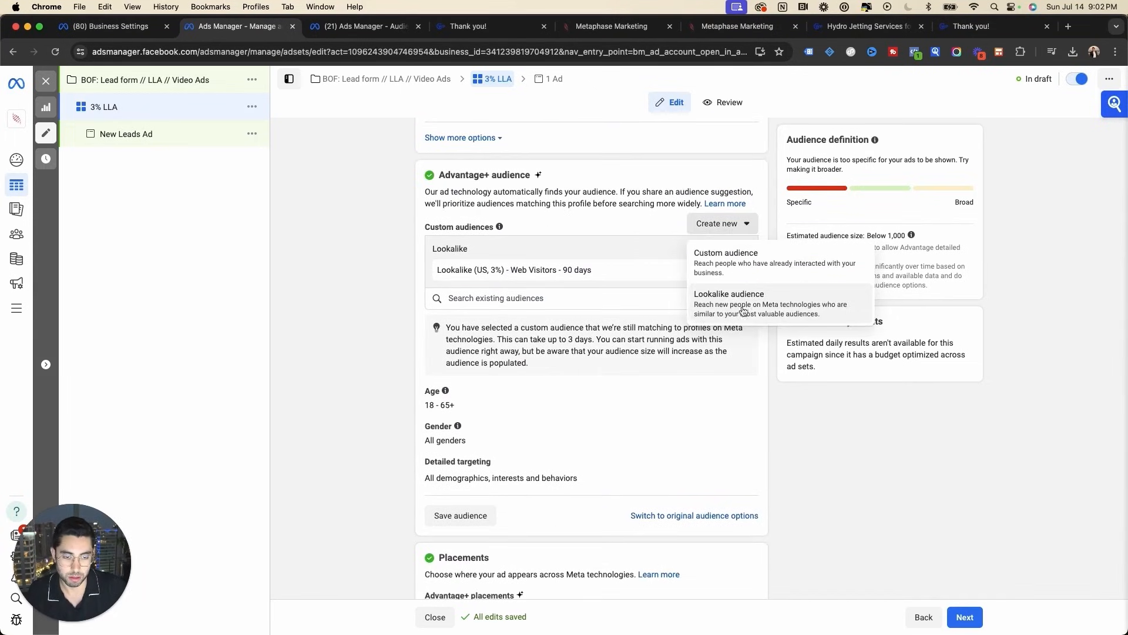
{"action": "left_click", "coordinate": [640, 186]}
{"action": "left_click", "coordinate": [587, 298]}
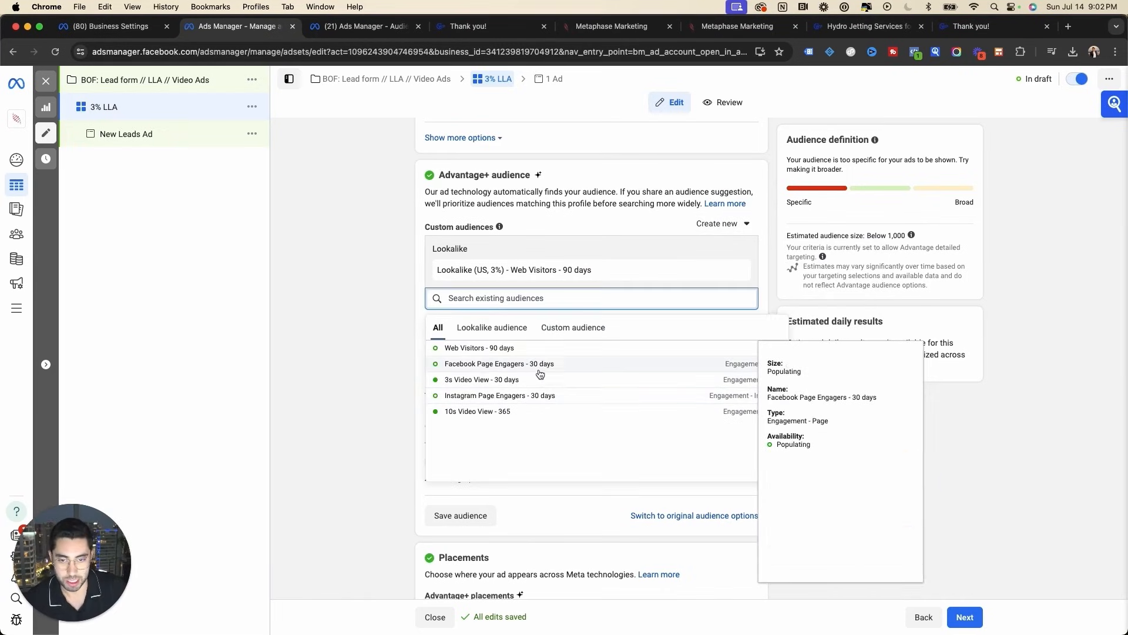
{"action": "left_click", "coordinate": [327, 382]}
Review the ad set's locations and audience settings, including the option to create a new lookalike audience.
{"action": "scroll", "coordinate": [550, 345], "scroll_direction": "down", "scroll_amount": 2}
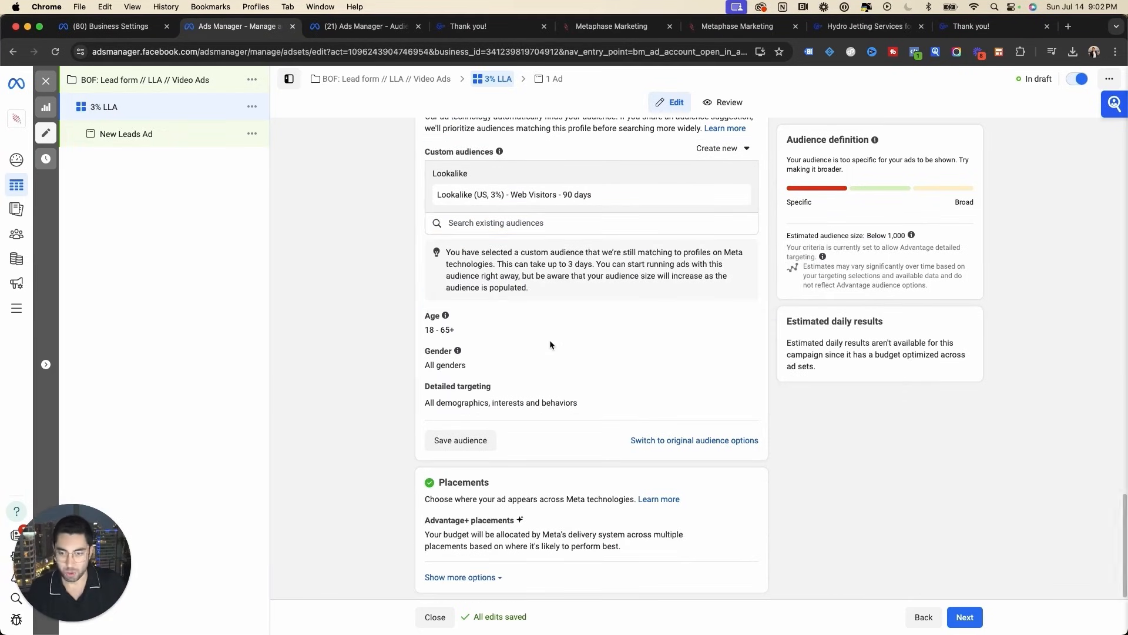
{"action": "scroll", "coordinate": [549, 340], "scroll_direction": "up", "scroll_amount": 2}
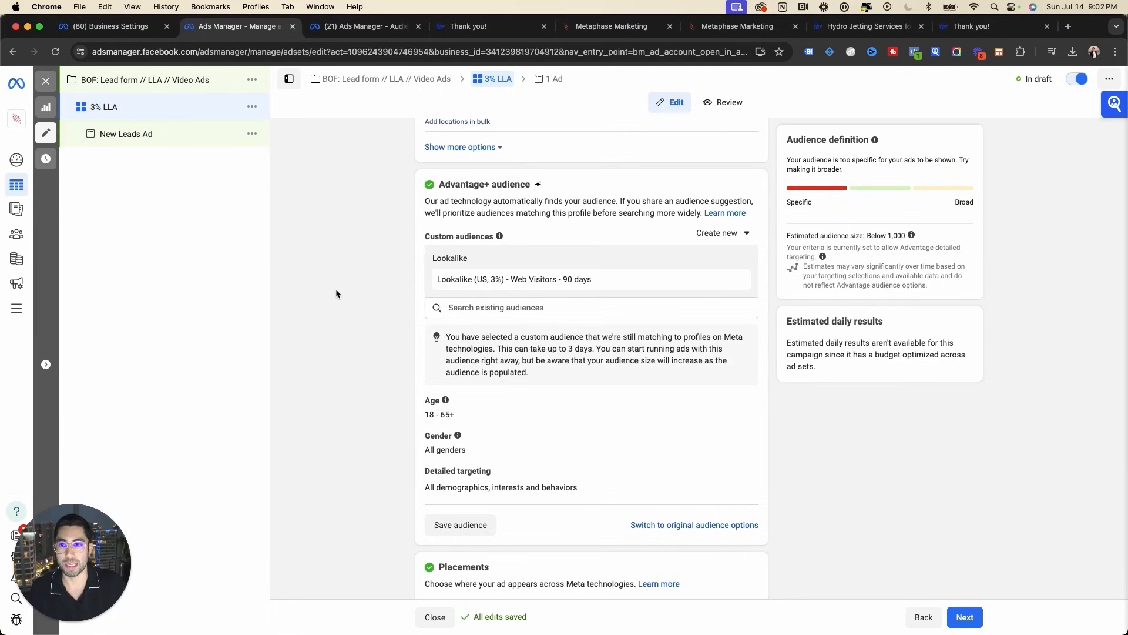
{"action": "scroll", "coordinate": [420, 348], "scroll_direction": "up", "scroll_amount": 15}
{"action": "scroll", "coordinate": [414, 270], "scroll_direction": "down", "scroll_amount": 10}
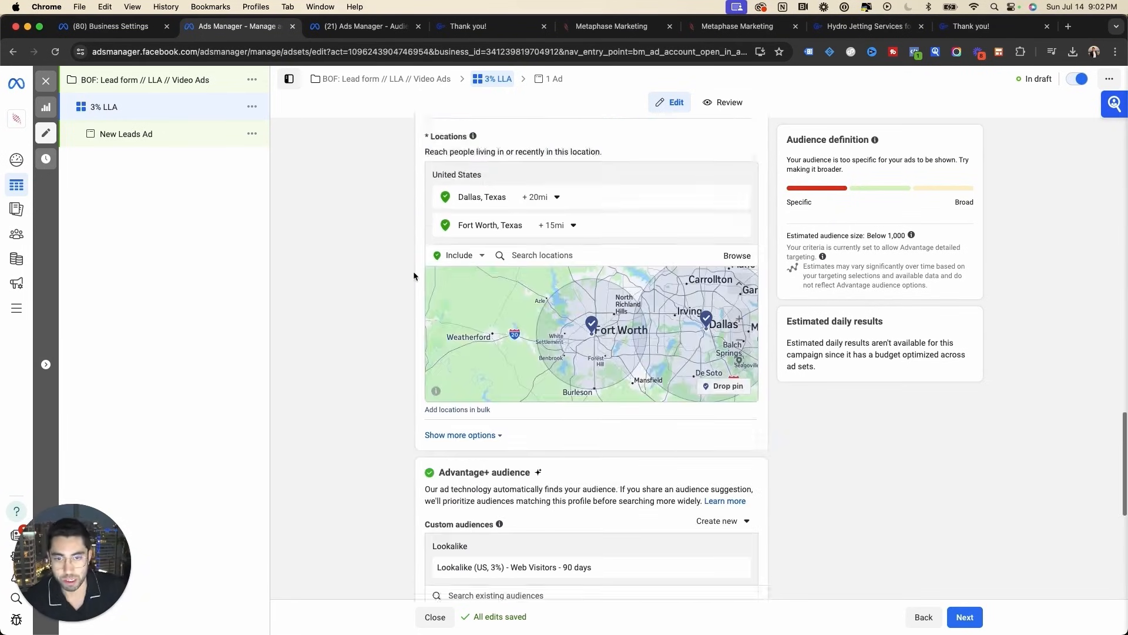
{"action": "scroll", "coordinate": [564, 329], "scroll_direction": "down", "scroll_amount": 5}
{"action": "left_click", "coordinate": [722, 286]}
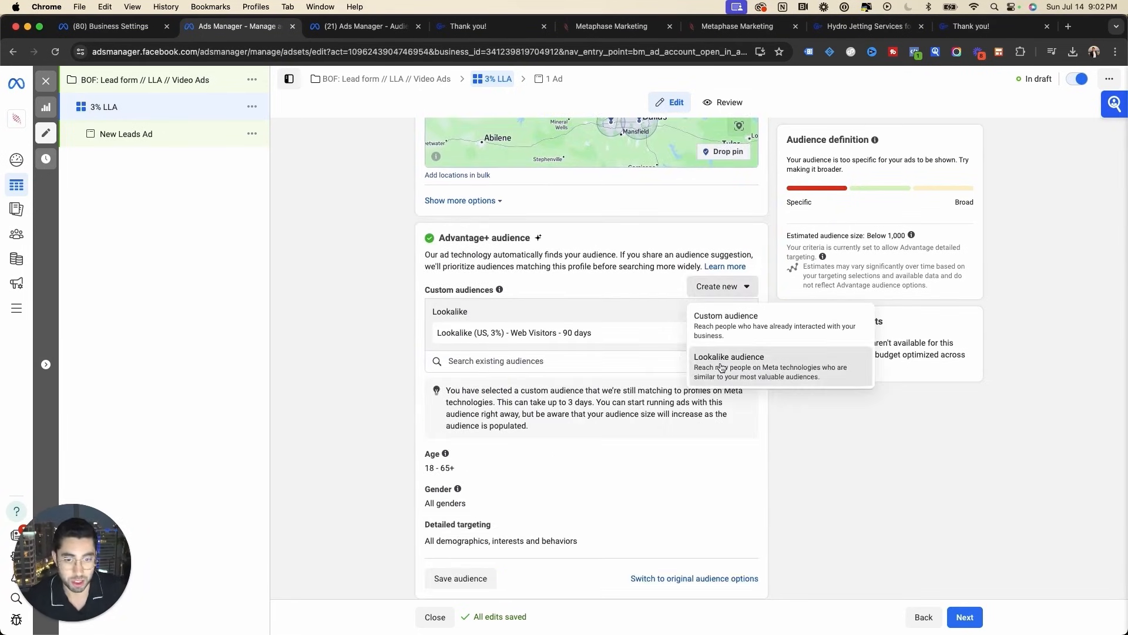
{"action": "left_click", "coordinate": [721, 367]}
Start a lookalike audience from only the "10s Video View - 365" audience on the Audiences page.
{"action": "key", "text": "ctrl+Tab"}
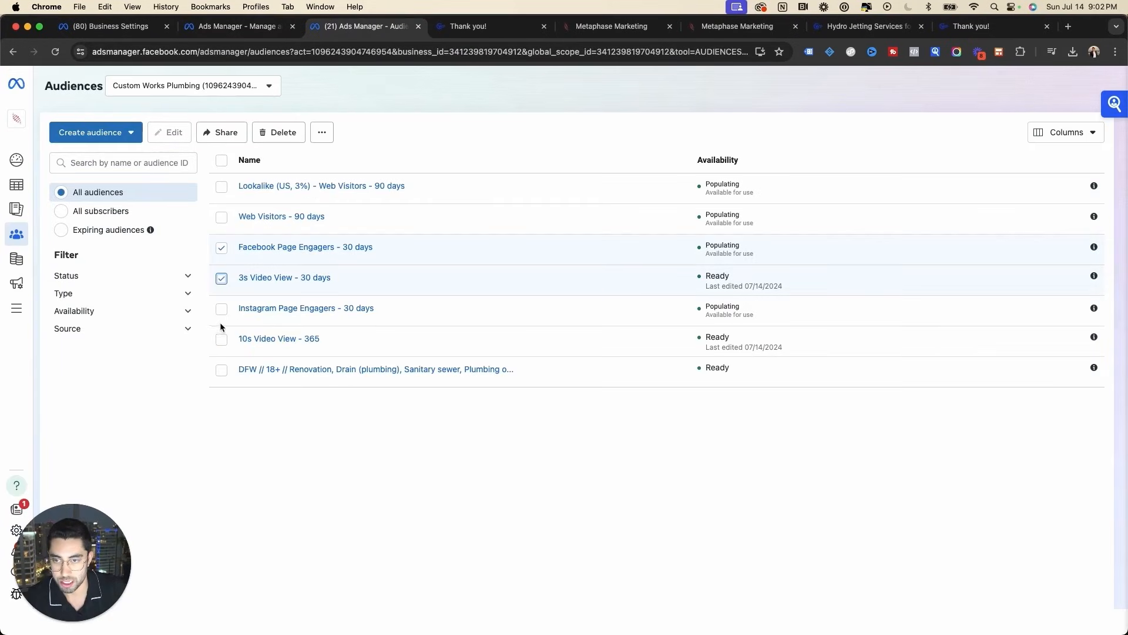
{"action": "left_click", "coordinate": [221, 309]}
{"action": "left_click", "coordinate": [221, 309]}
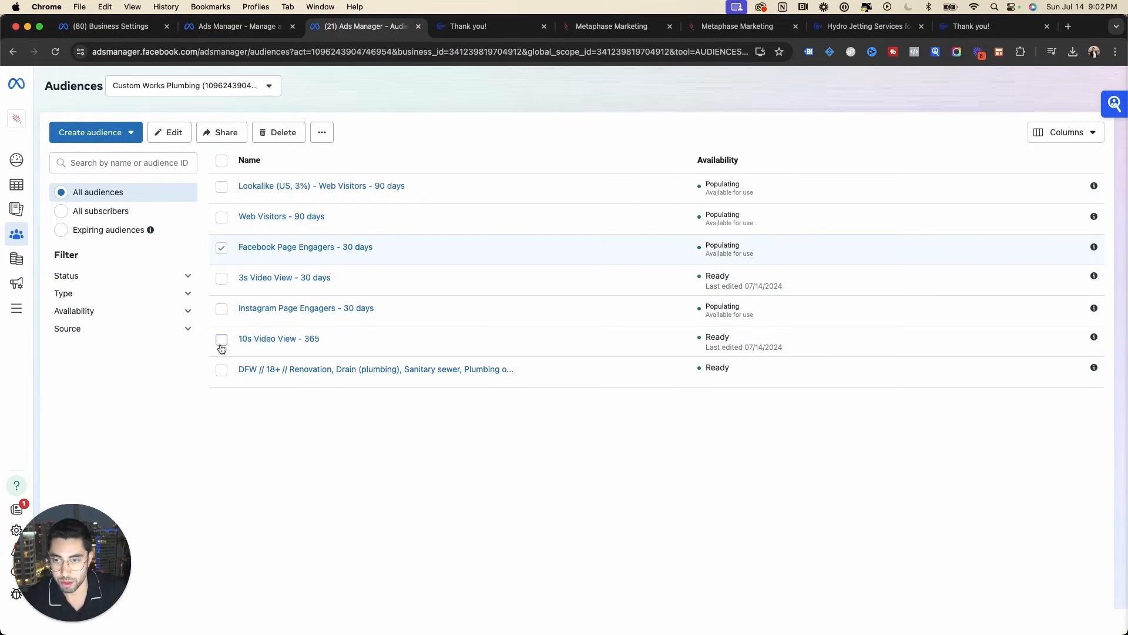
{"action": "left_click", "coordinate": [222, 340]}
{"action": "left_click", "coordinate": [222, 247]}
{"action": "left_click", "coordinate": [322, 133]}
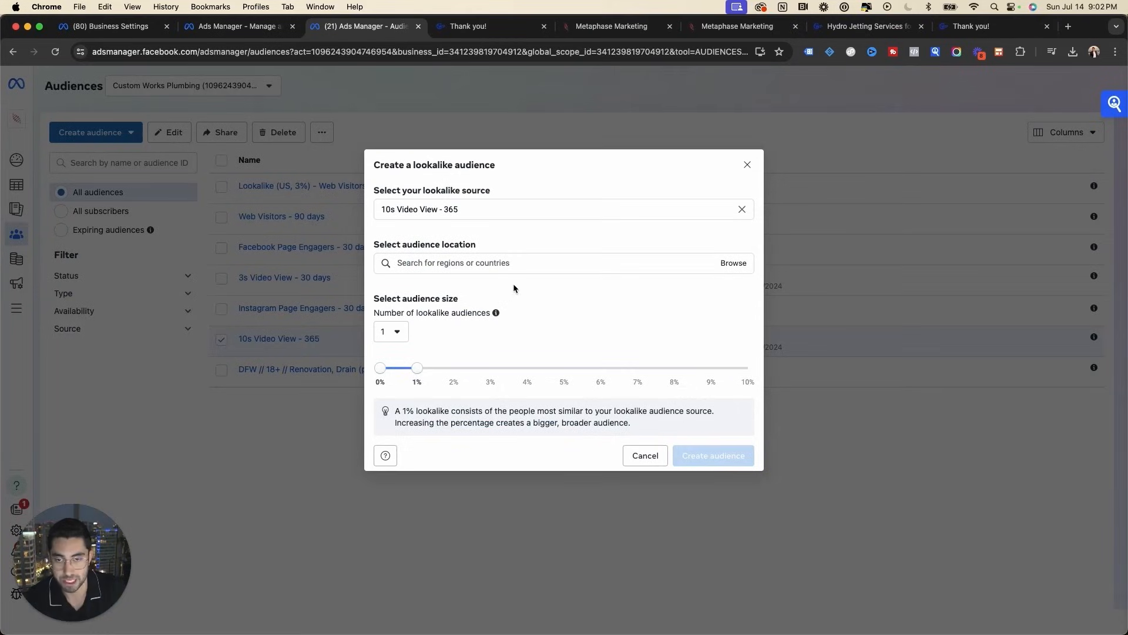
Create the video-view lookalike with an audience size of 3% and the United States as location.
{"action": "left_click_drag", "start_coordinate": [417, 368], "coordinate": [487, 375]}
{"action": "left_click", "coordinate": [453, 263]}
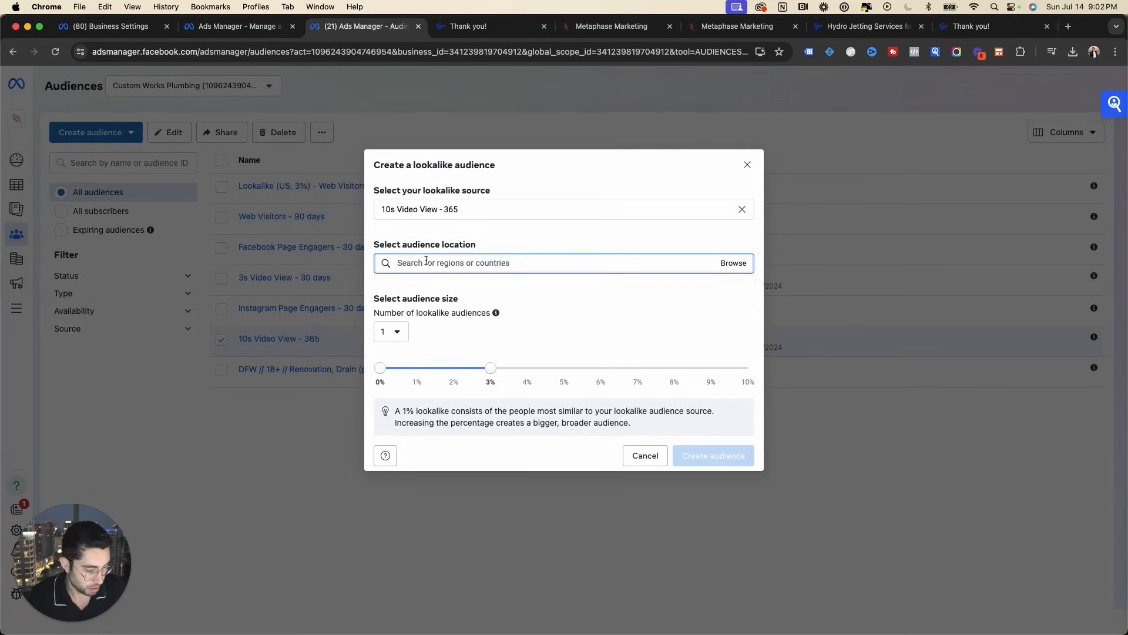
{"action": "type", "text": "united"}
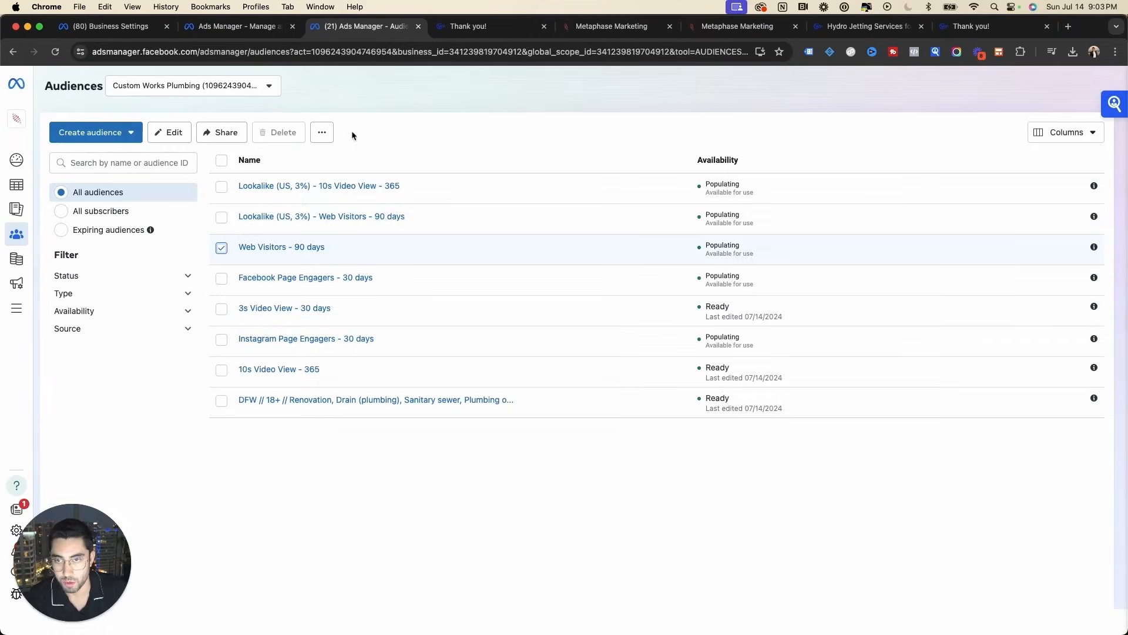
Create 3% United States lookalikes from the "Facebook Page Engagers - 30 days" and "Instagram Page Engagers - 30 days" audiences.
{"action": "left_click", "coordinate": [325, 133]}
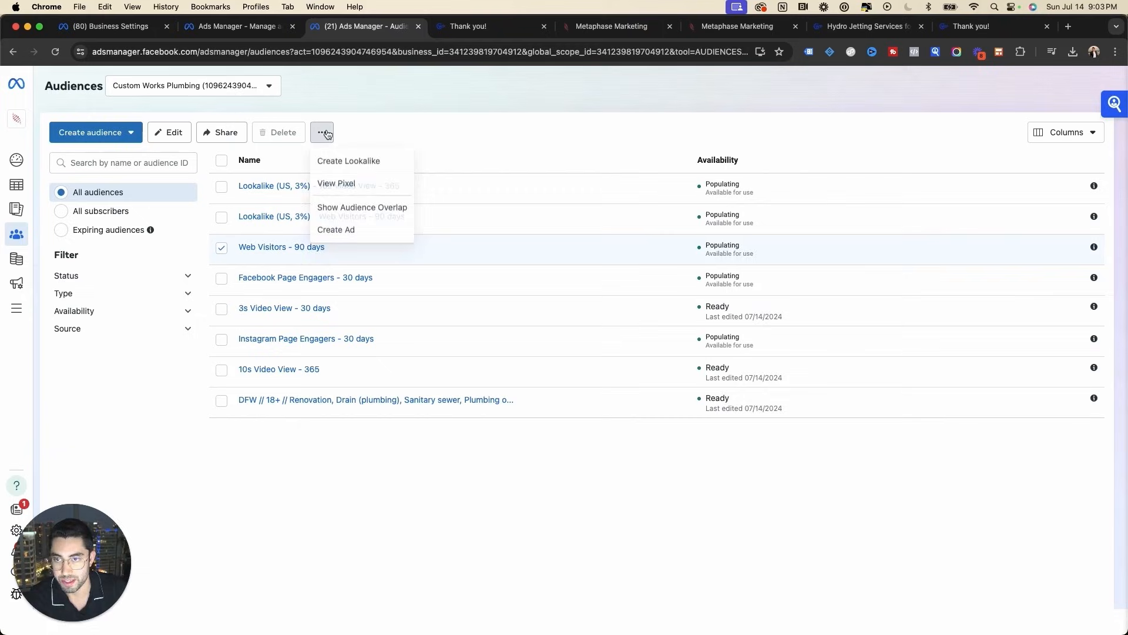
{"action": "left_click", "coordinate": [220, 278]}
{"action": "left_click", "coordinate": [322, 132]}
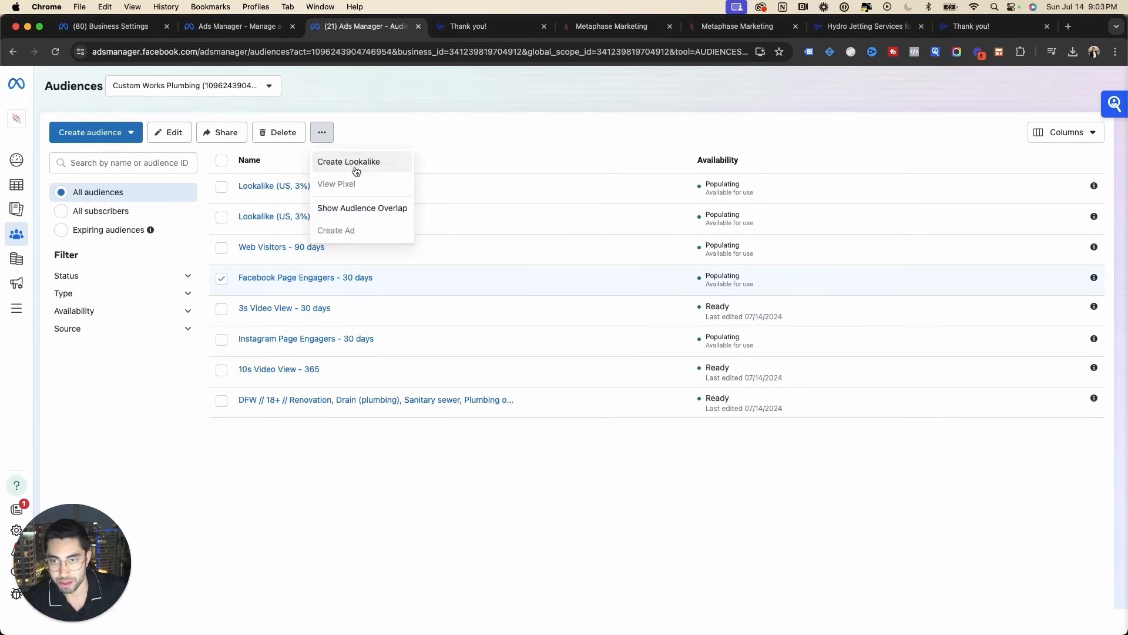
{"action": "left_click", "coordinate": [353, 162]}
{"action": "left_click", "coordinate": [452, 263]}
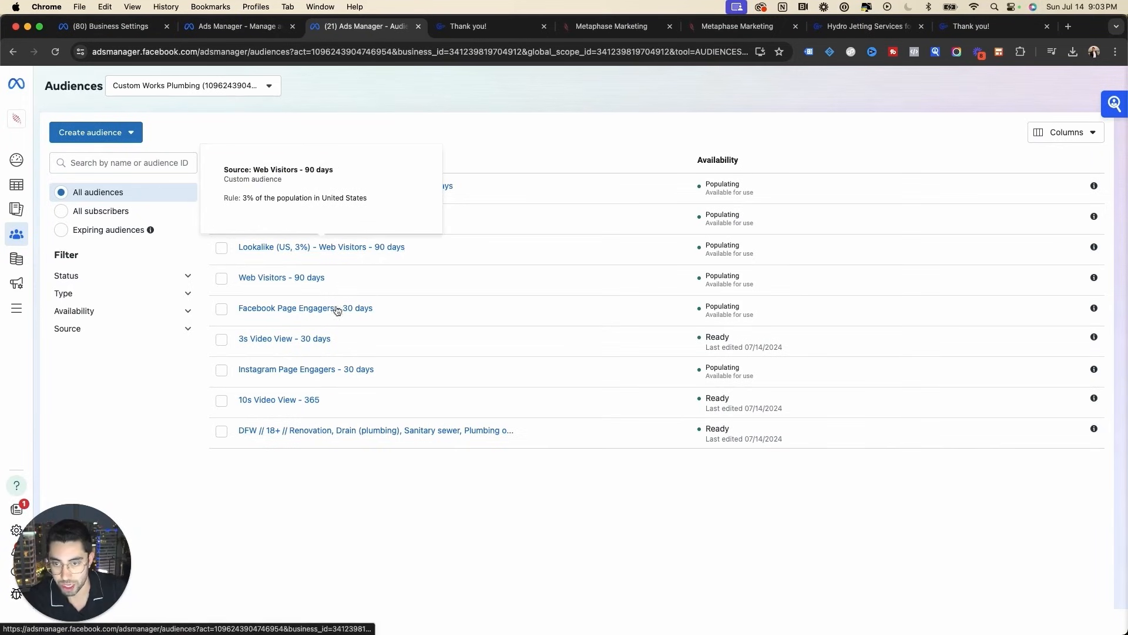
{"action": "left_click", "coordinate": [221, 369]}
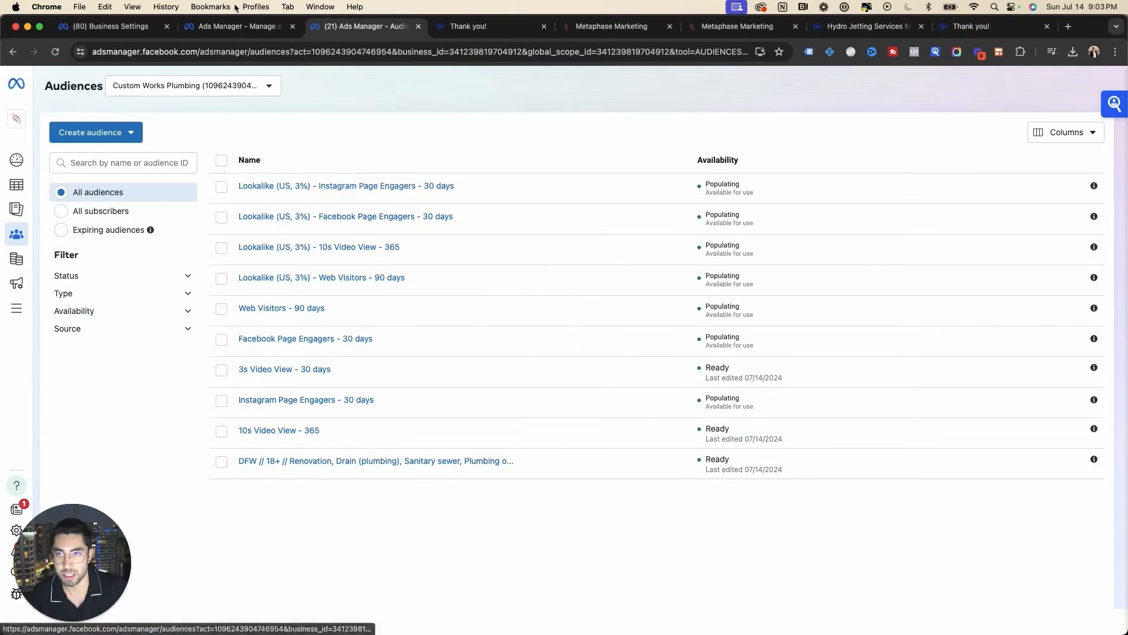
Rename the ad set "3% LLA Stack" and add the video view, Facebook engager, Instagram engager and web visitor lookalikes as custom audiences.
{"action": "left_click", "coordinate": [236, 26]}
{"action": "left_click", "coordinate": [480, 166]}
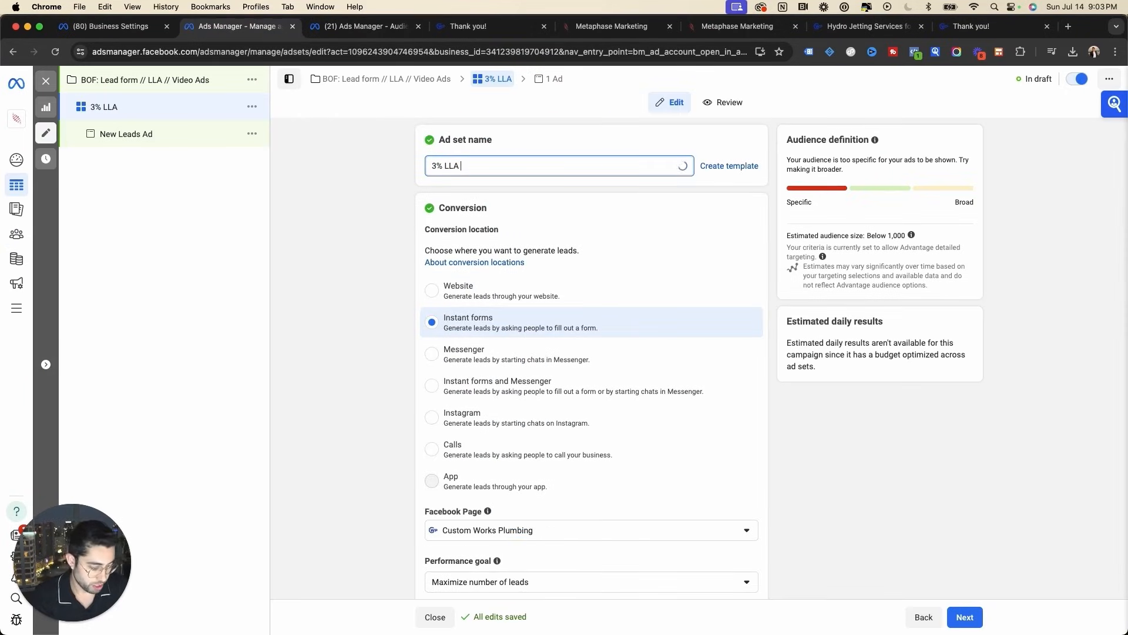
{"action": "left_click", "coordinate": [376, 244]}
{"action": "scroll", "coordinate": [379, 236], "scroll_direction": "down", "scroll_amount": 15}
{"action": "left_click", "coordinate": [496, 401]}
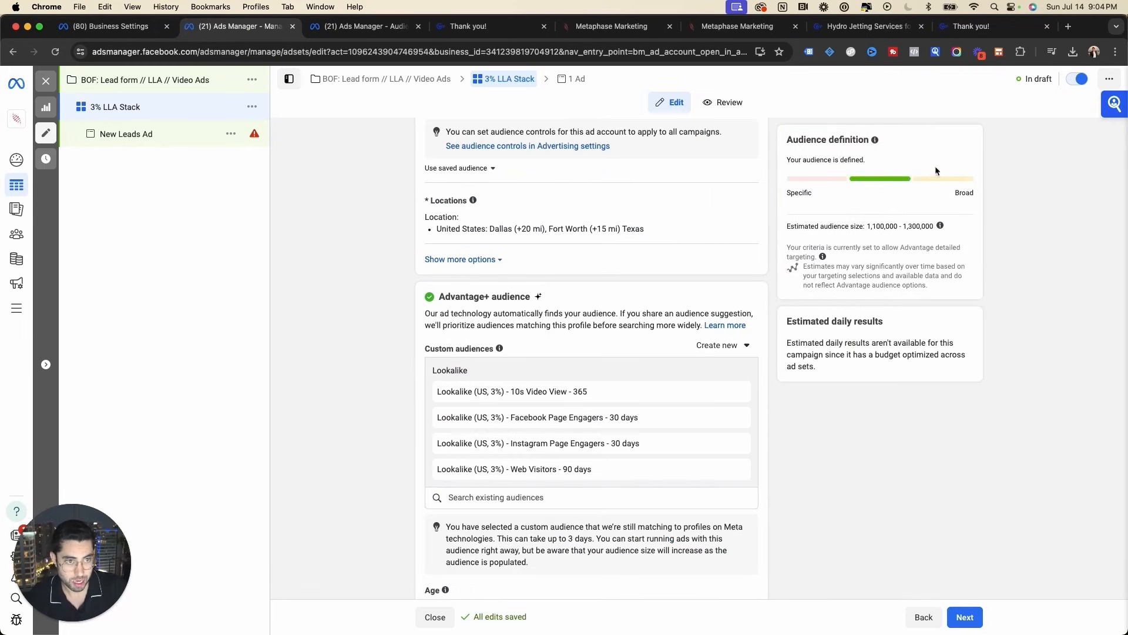
Review the ad set's estimated audience size together with its schedule, locations and selected lookalikes.
{"action": "left_click_drag", "start_coordinate": [868, 222], "coordinate": [933, 225]}
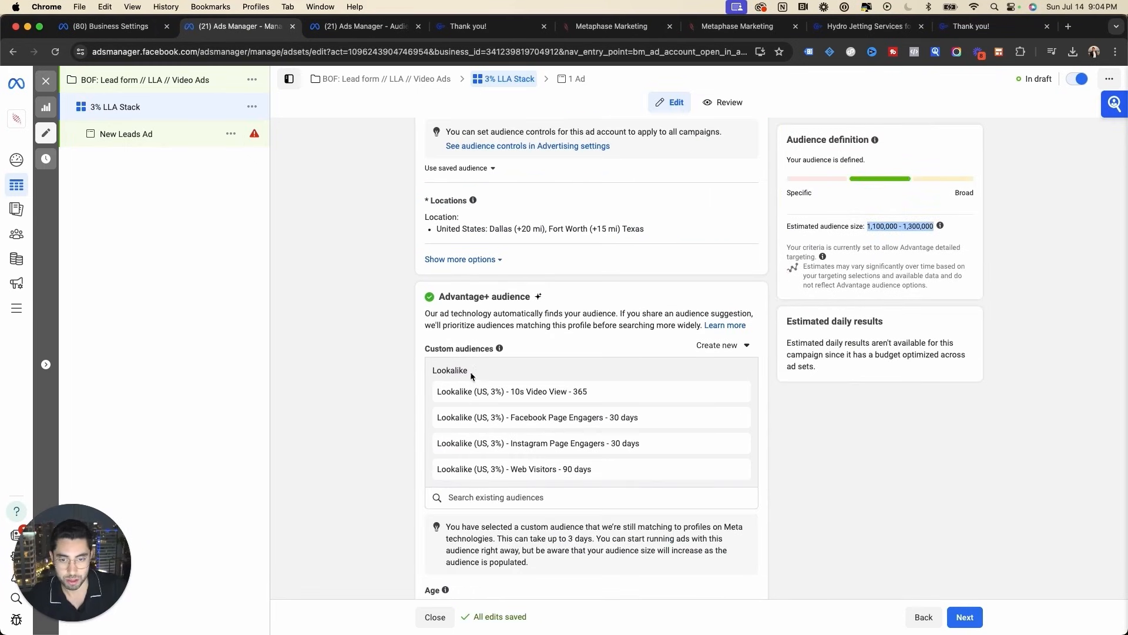
{"action": "scroll", "coordinate": [347, 474], "scroll_direction": "up", "scroll_amount": 10}
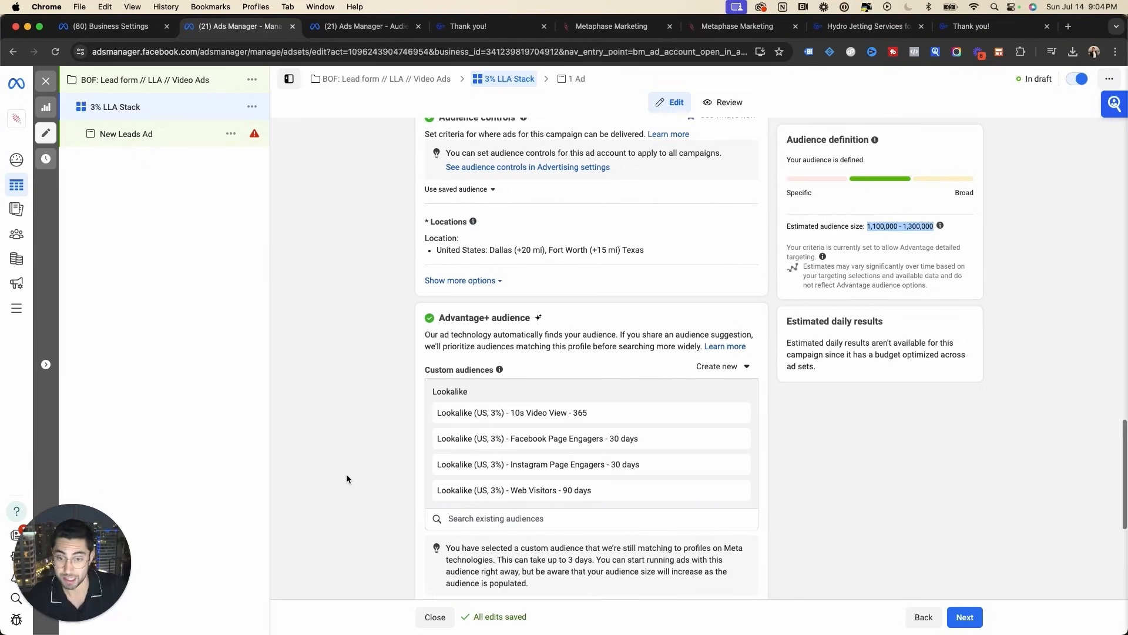
{"action": "scroll", "coordinate": [368, 473], "scroll_direction": "down", "scroll_amount": 10}
{"action": "left_click", "coordinate": [368, 471]}
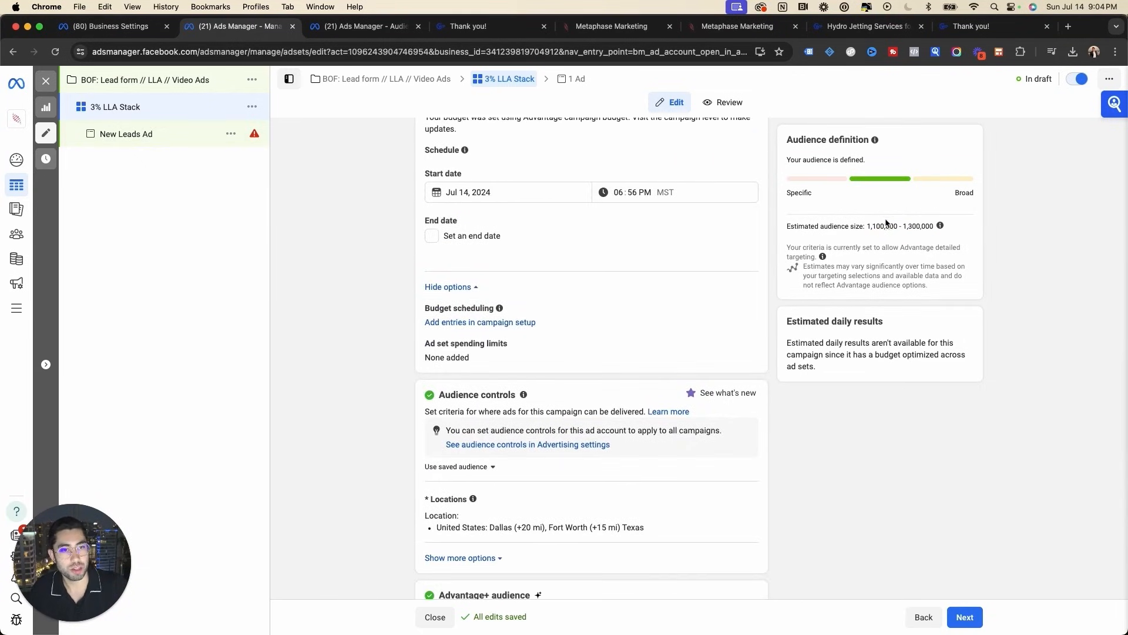
{"action": "scroll", "coordinate": [435, 385], "scroll_direction": "down", "scroll_amount": 7}
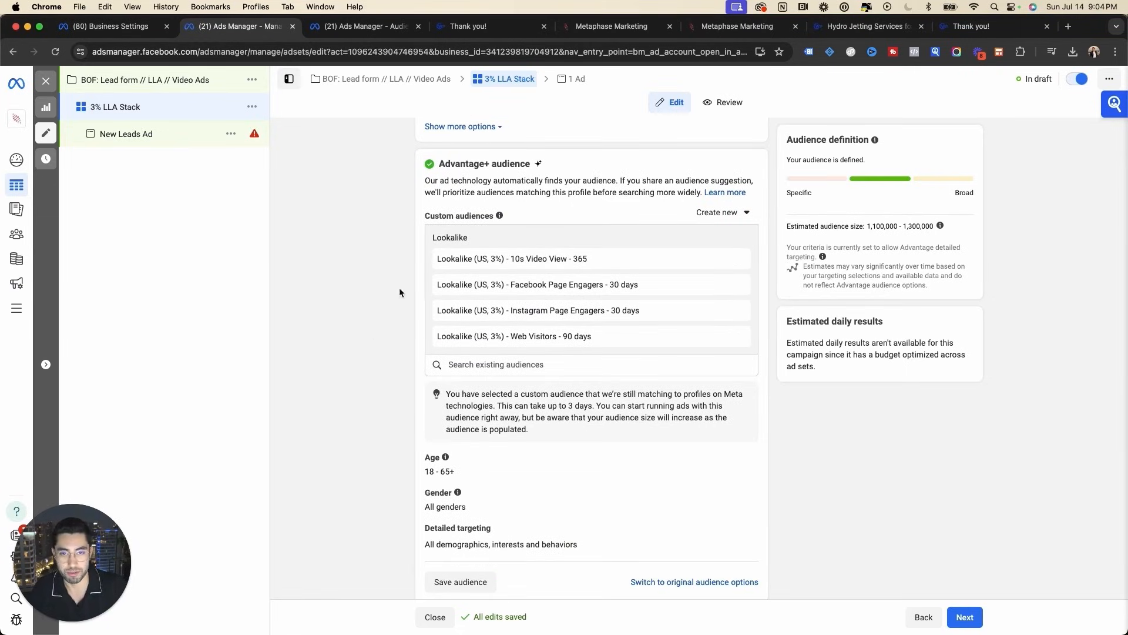
Examine each of the four lookalikes in the ad set's custom audiences, comparing their sources and time windows.
{"action": "left_click_drag", "start_coordinate": [470, 259], "coordinate": [510, 285]}
{"action": "left_click_drag", "start_coordinate": [510, 337], "coordinate": [475, 340]}
{"action": "left_click", "coordinate": [475, 341]}
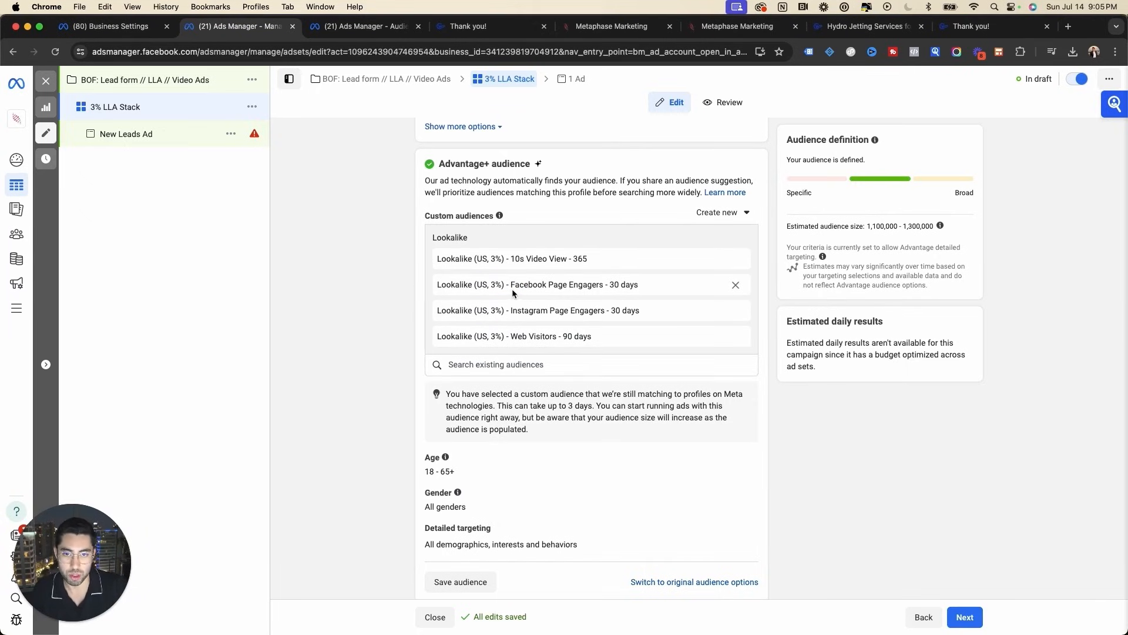
{"action": "left_click_drag", "start_coordinate": [508, 286], "coordinate": [639, 287]}
{"action": "left_click", "coordinate": [629, 288]}
{"action": "left_click_drag", "start_coordinate": [438, 286], "coordinate": [650, 310]}
{"action": "left_click", "coordinate": [613, 313]}
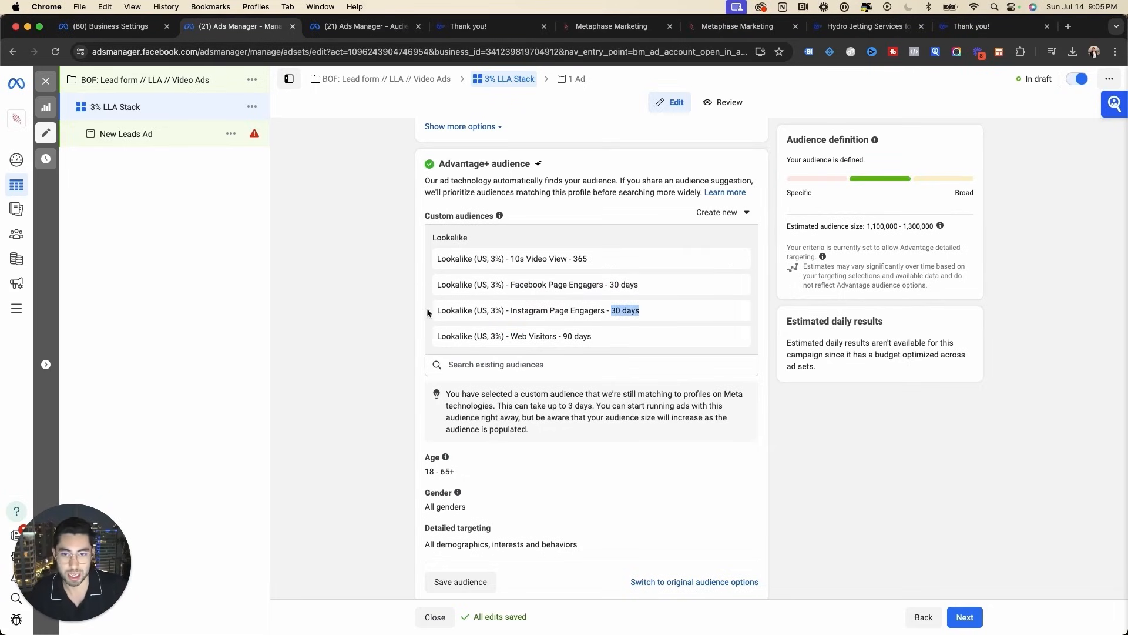
{"action": "left_click_drag", "start_coordinate": [428, 313], "coordinate": [599, 311]}
{"action": "left_click", "coordinate": [387, 346]}
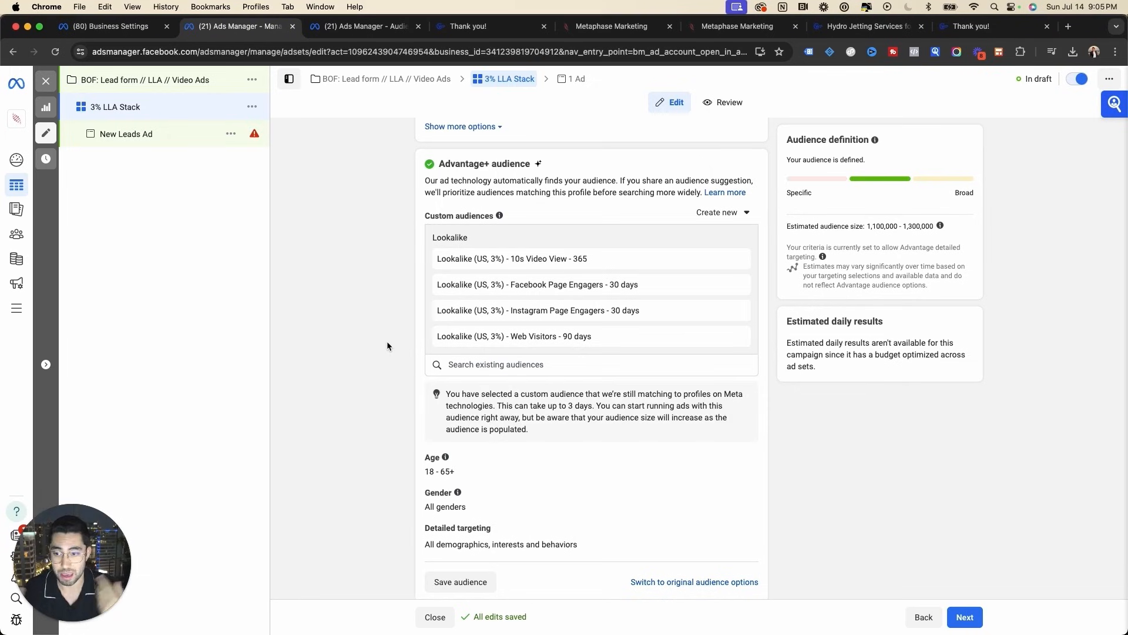
Review the ad set's age, gender, detailed targeting and placement settings below the custom audiences.
{"action": "scroll", "coordinate": [387, 346], "scroll_direction": "down", "scroll_amount": 2}
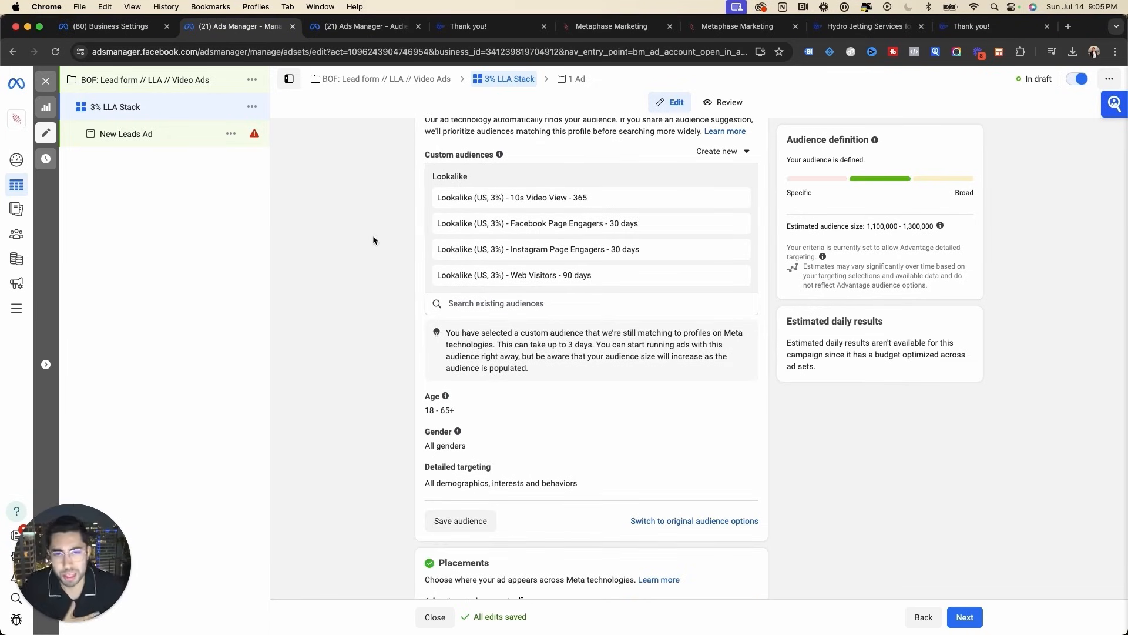
{"action": "scroll", "coordinate": [382, 254], "scroll_direction": "down", "scroll_amount": 5}
{"action": "scroll", "coordinate": [380, 258], "scroll_direction": "up", "scroll_amount": 4}
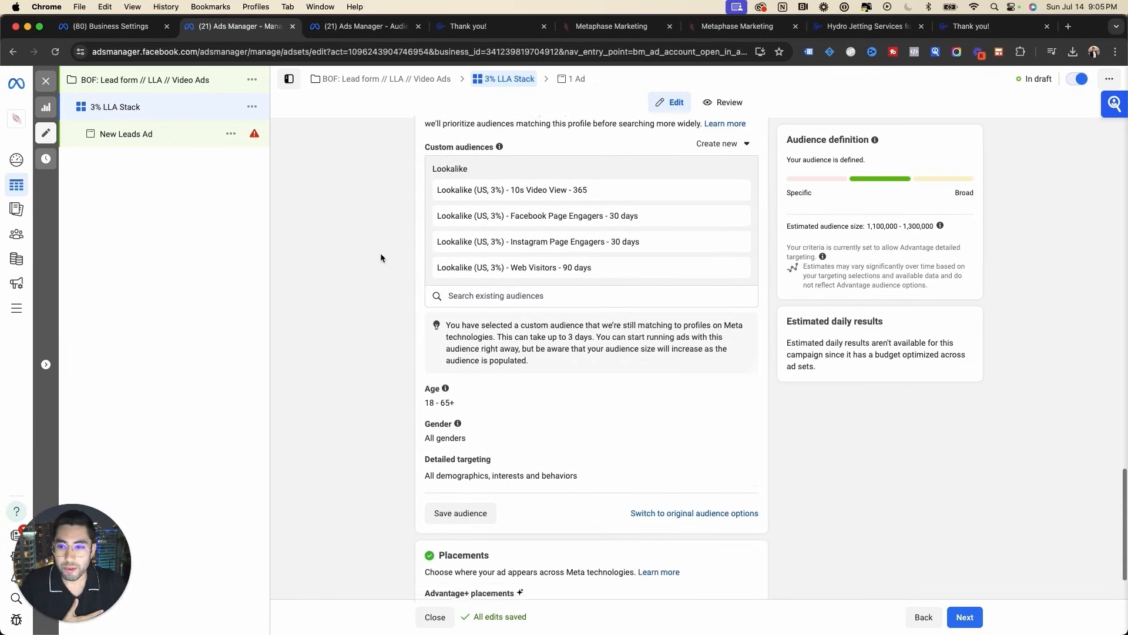
{"action": "scroll", "coordinate": [362, 318], "scroll_direction": "down", "scroll_amount": 2}
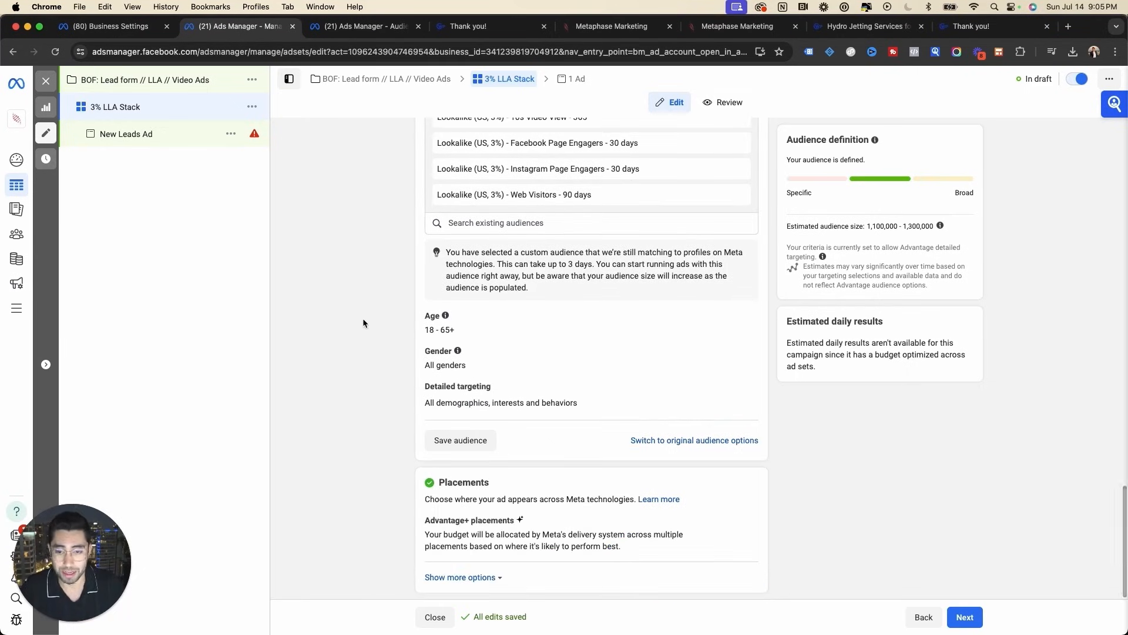
{"action": "scroll", "coordinate": [362, 318], "scroll_direction": "up", "scroll_amount": 4}
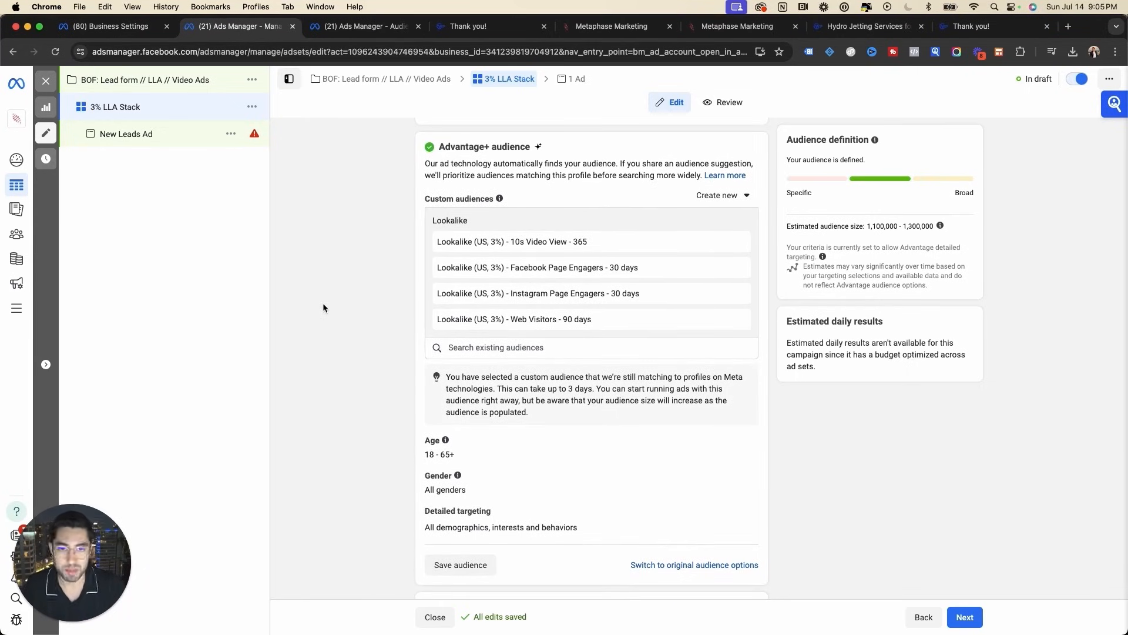
{"action": "scroll", "coordinate": [369, 271], "scroll_direction": "down", "scroll_amount": 4}
{"action": "scroll", "coordinate": [369, 271], "scroll_direction": "up", "scroll_amount": 4}
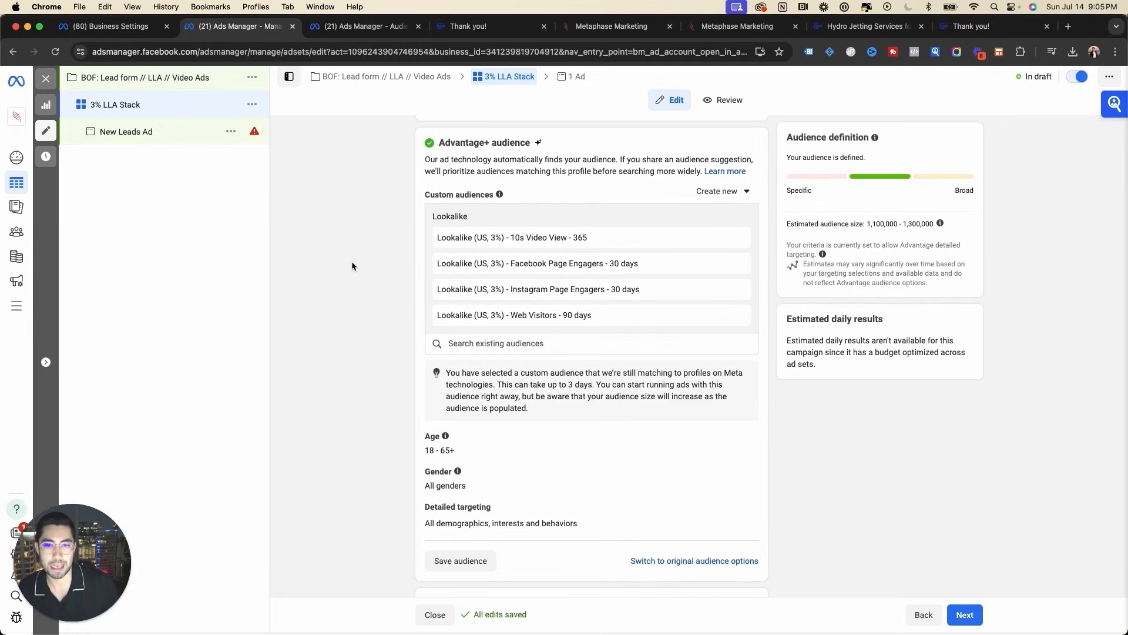
{"action": "scroll", "coordinate": [352, 265], "scroll_direction": "down", "scroll_amount": 1}
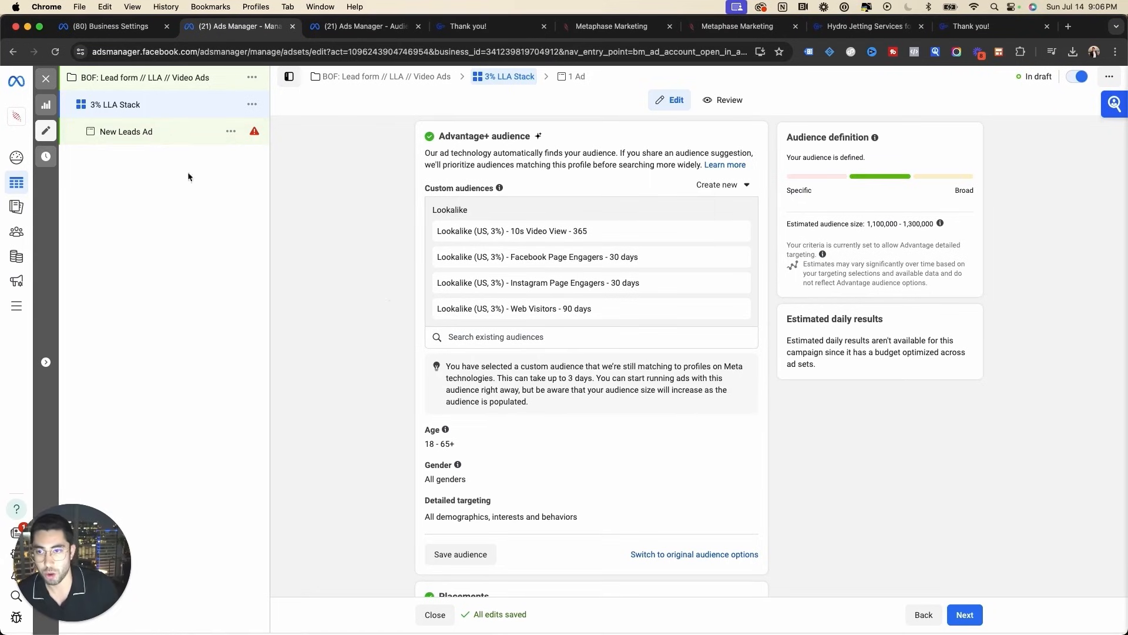
Rename the ad in the 3% LLA Stack ad set as "Lead Form Ad".
{"action": "left_click", "coordinate": [147, 132]}
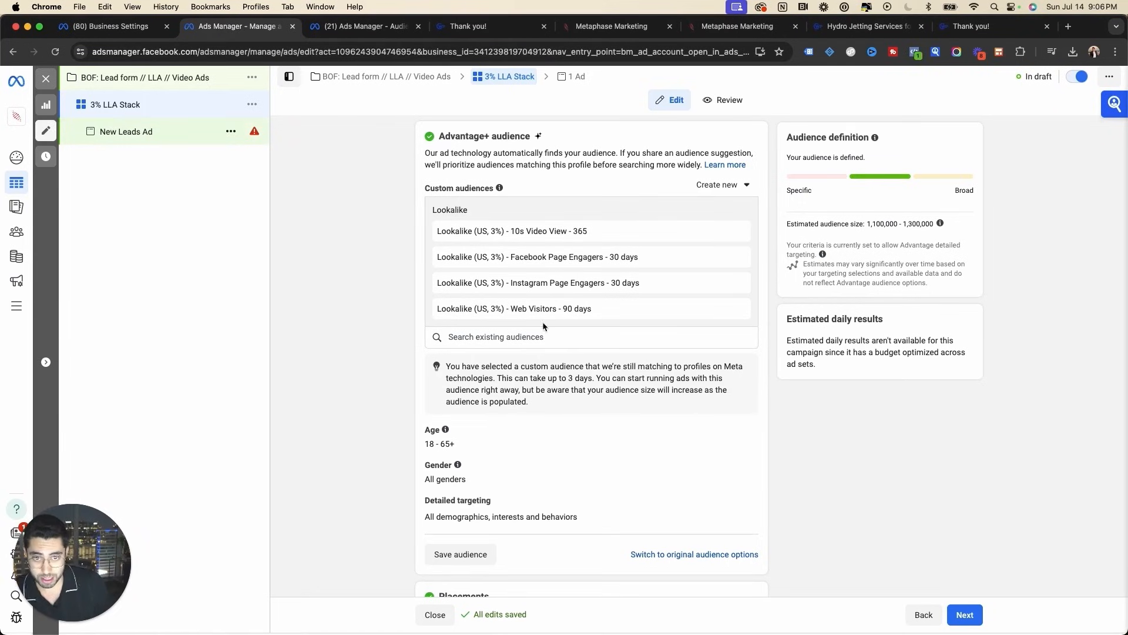
{"action": "scroll", "coordinate": [347, 269], "scroll_direction": "up", "scroll_amount": 5}
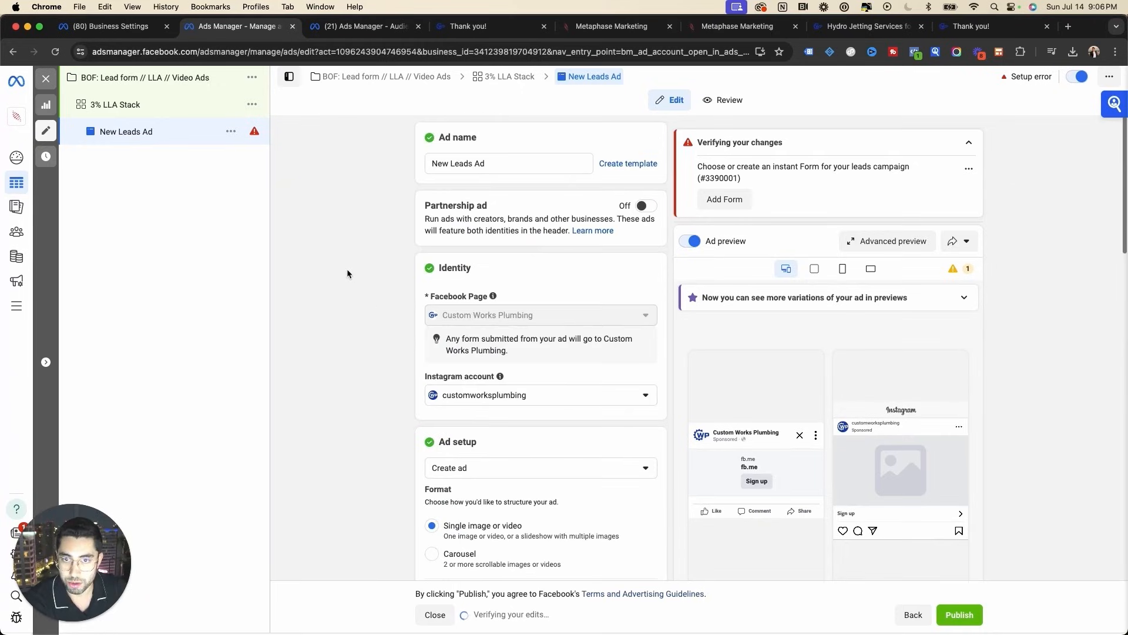
{"action": "left_click", "coordinate": [494, 131]}
{"action": "key", "text": "super+a"}
{"action": "type", "text": "L"}
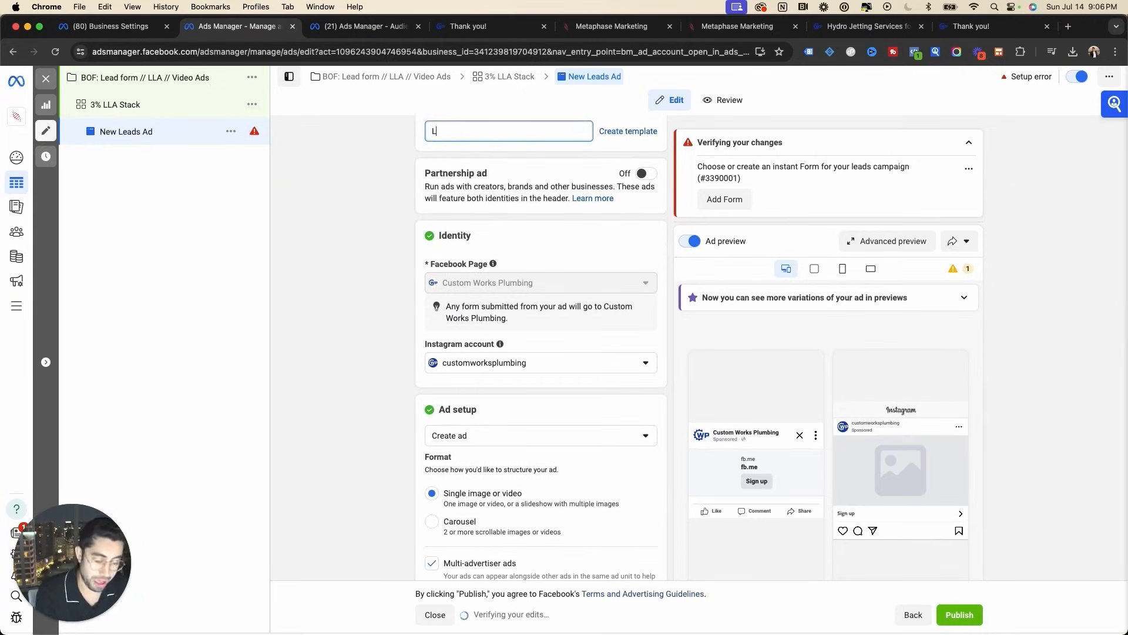
{"action": "type", "text": "ead Form Ad"}
{"action": "scroll", "coordinate": [376, 218], "scroll_direction": "down", "scroll_amount": 10}
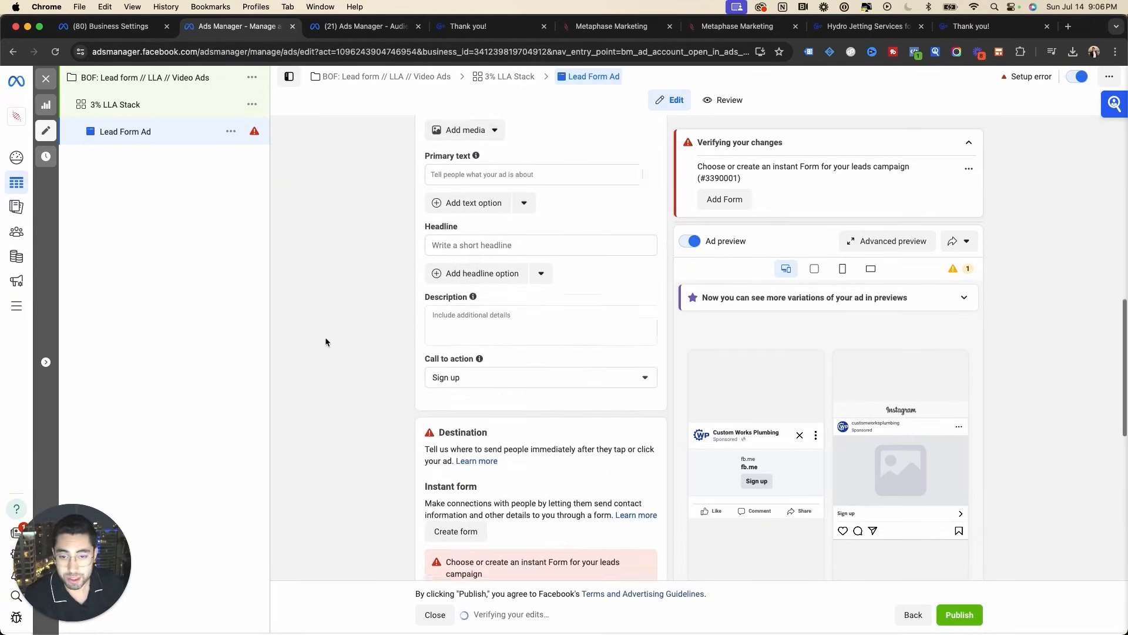
{"action": "scroll", "coordinate": [326, 340], "scroll_direction": "down", "scroll_amount": 5}
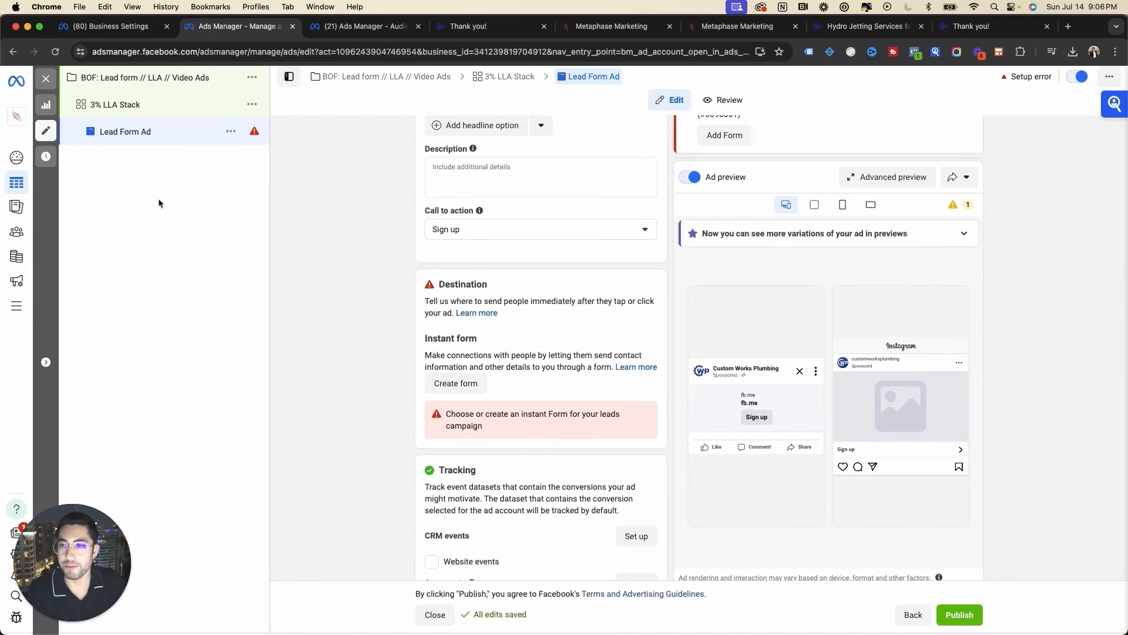
Inspect the setup and creative of "Hydrojetting Story Ad w/ Captions" in the "BOF: Lead // LP // Interests // Video Story" campaign.
{"action": "left_click", "coordinate": [46, 78]}
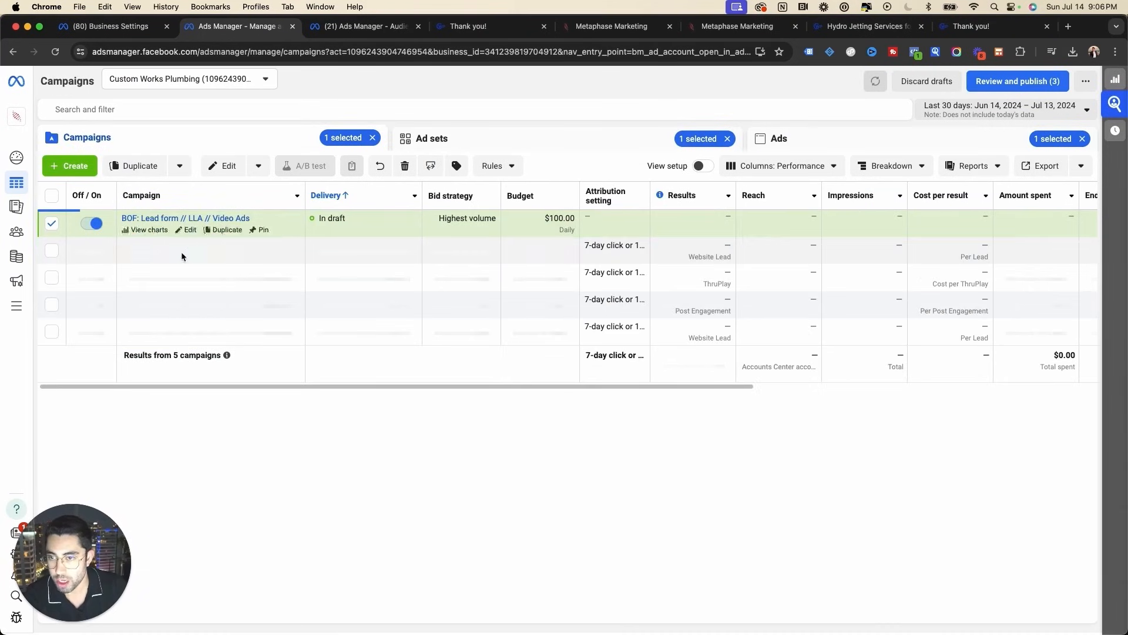
{"action": "left_click", "coordinate": [51, 331]}
{"action": "left_click", "coordinate": [167, 327]}
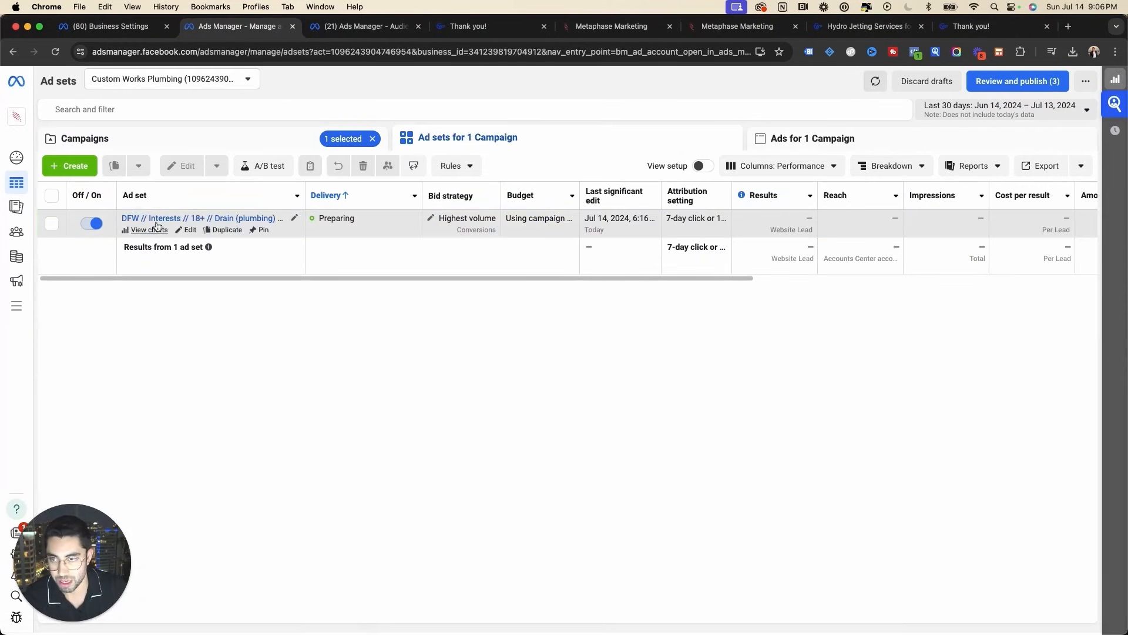
{"action": "left_click", "coordinate": [157, 221]}
{"action": "left_click", "coordinate": [221, 241]}
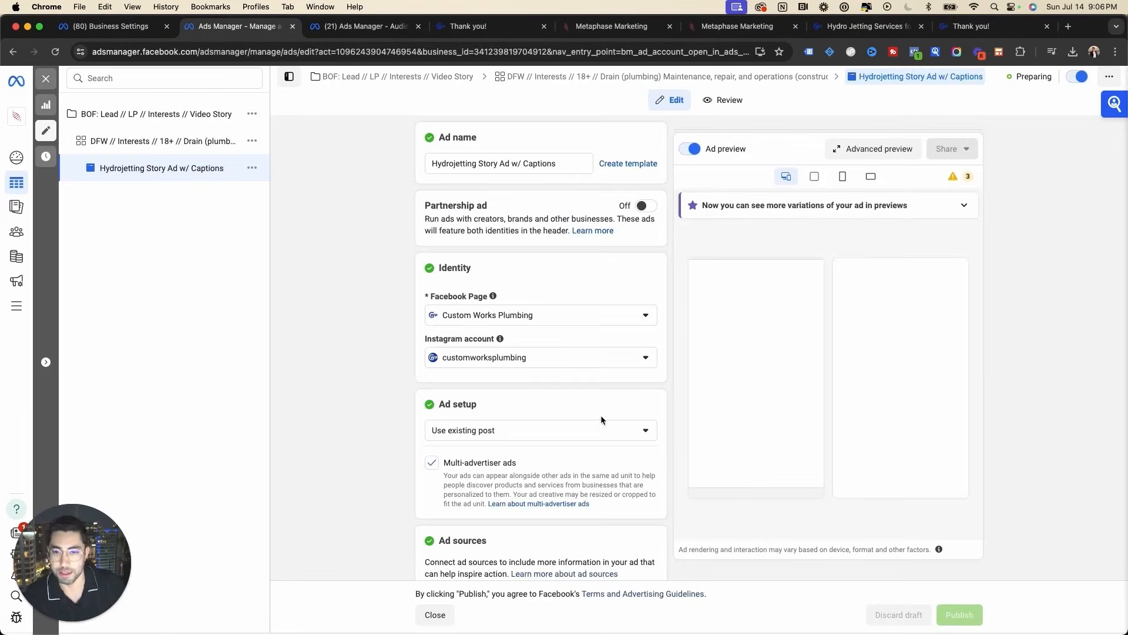
{"action": "scroll", "coordinate": [601, 418], "scroll_direction": "down", "scroll_amount": 9}
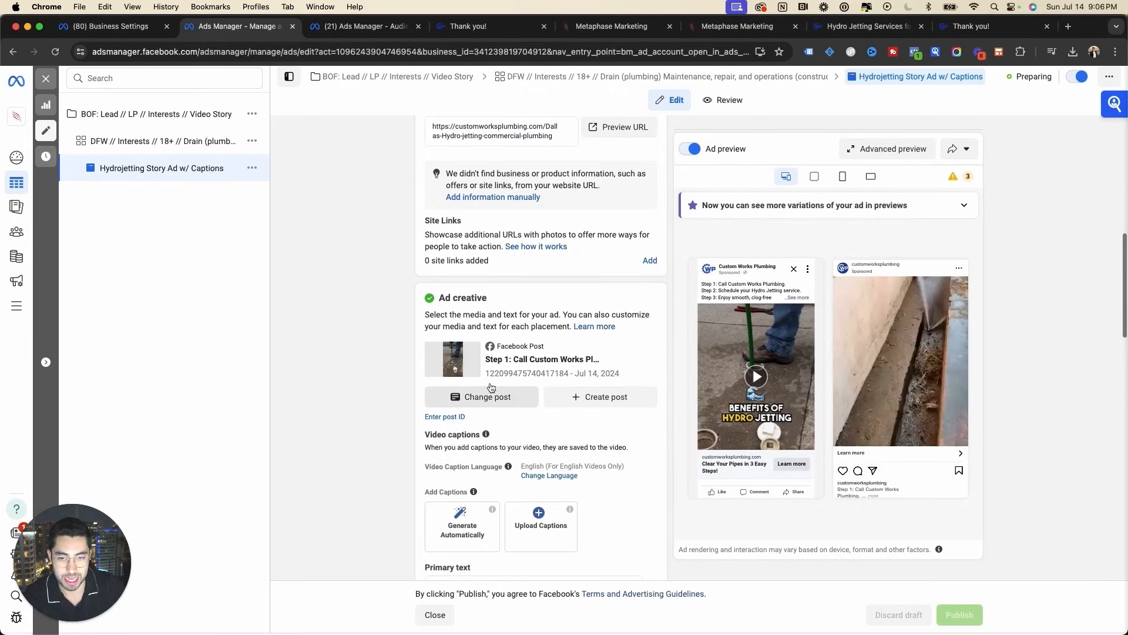
{"action": "left_click", "coordinate": [47, 79]}
Reopen Lead Form Ad in the lead form campaign and check whether its ad setup allows using an existing post.
{"action": "left_click", "coordinate": [153, 143]}
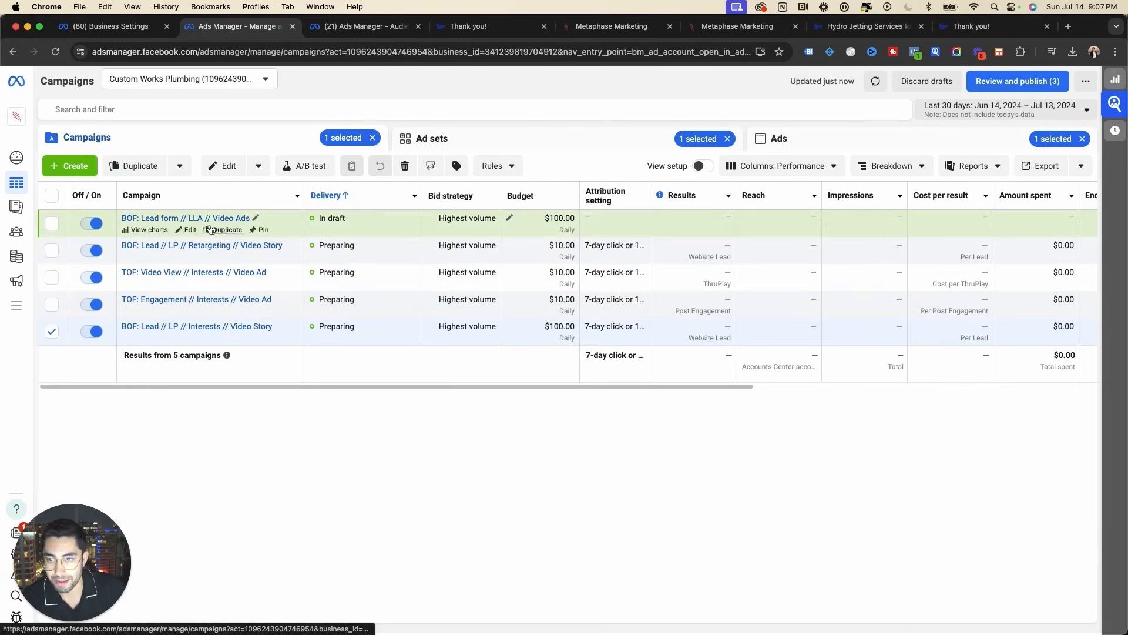
{"action": "left_click", "coordinate": [182, 218]}
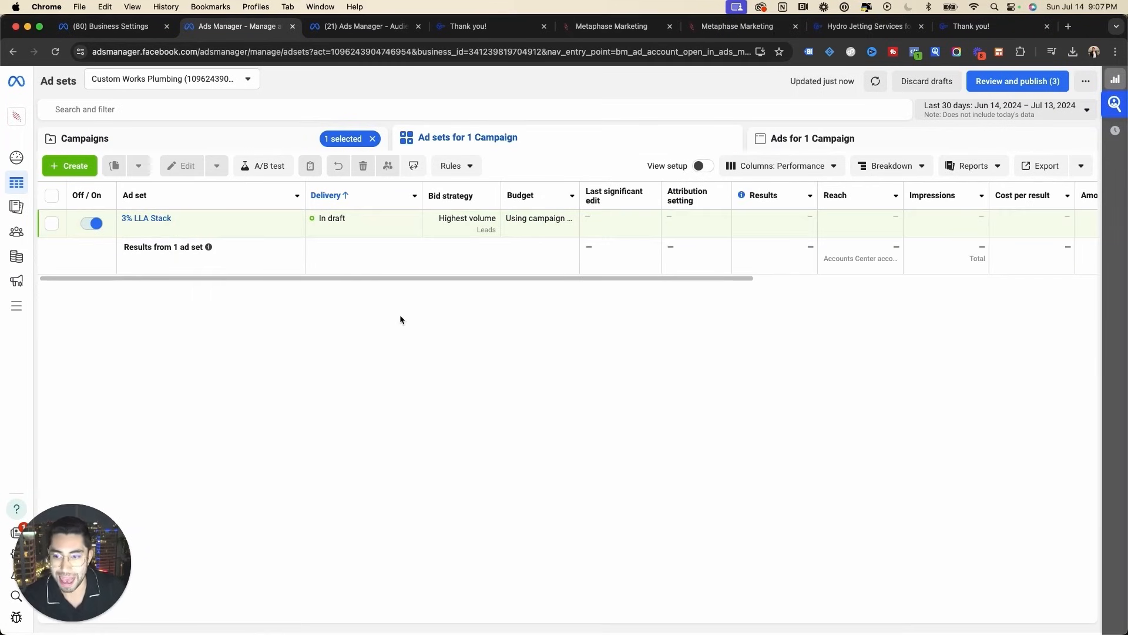
{"action": "left_click", "coordinate": [146, 219]}
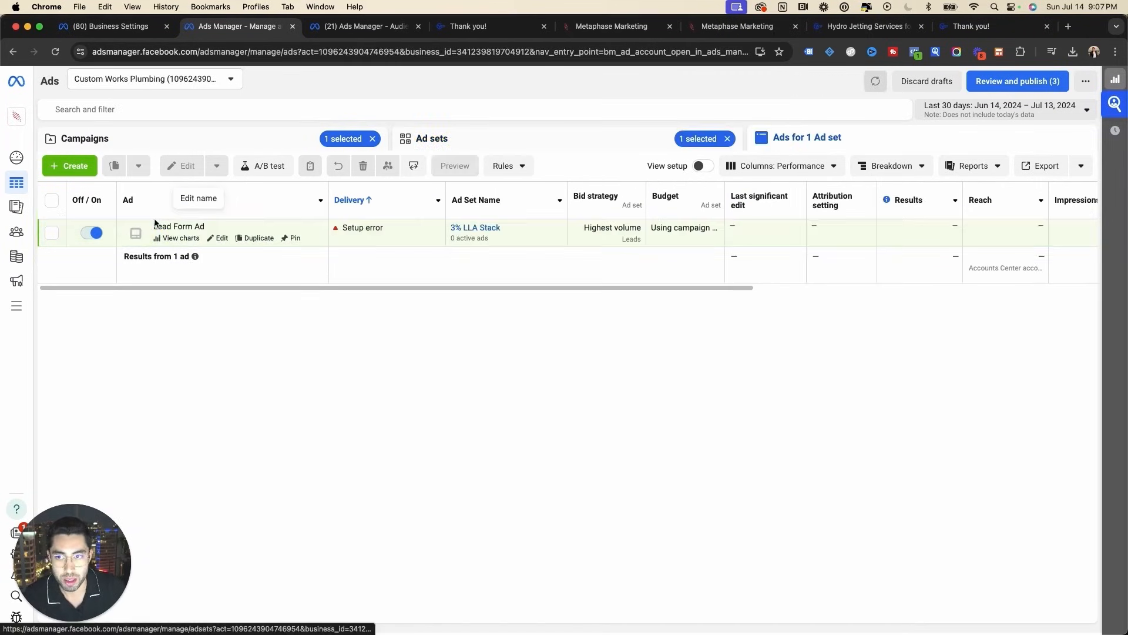
{"action": "left_click", "coordinate": [209, 241]}
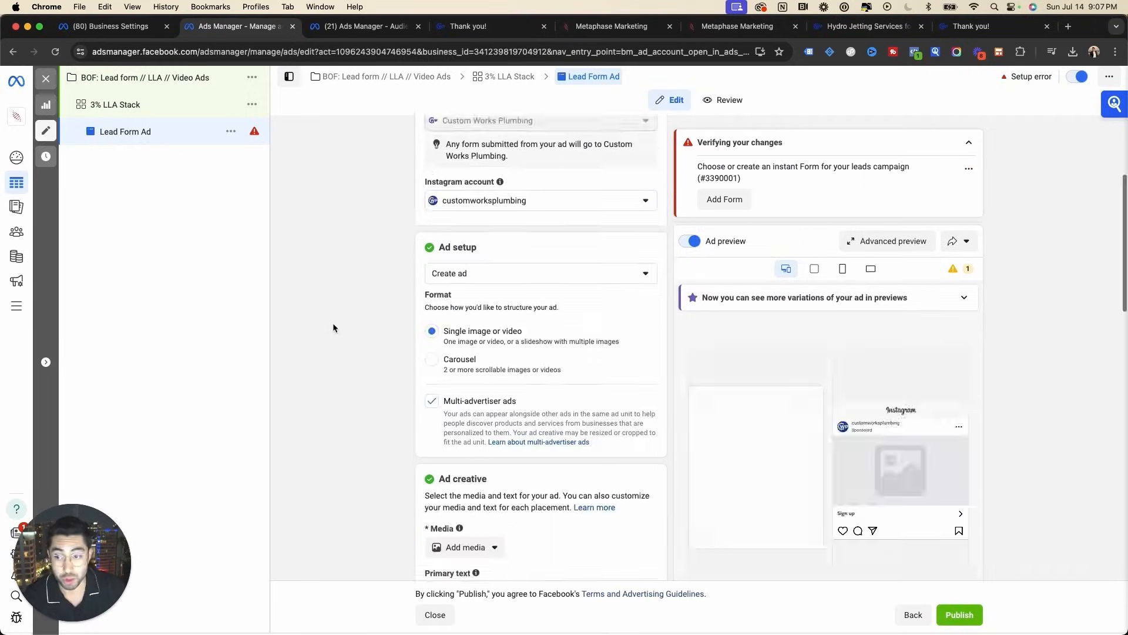
{"action": "scroll", "coordinate": [333, 328], "scroll_direction": "down", "scroll_amount": 3}
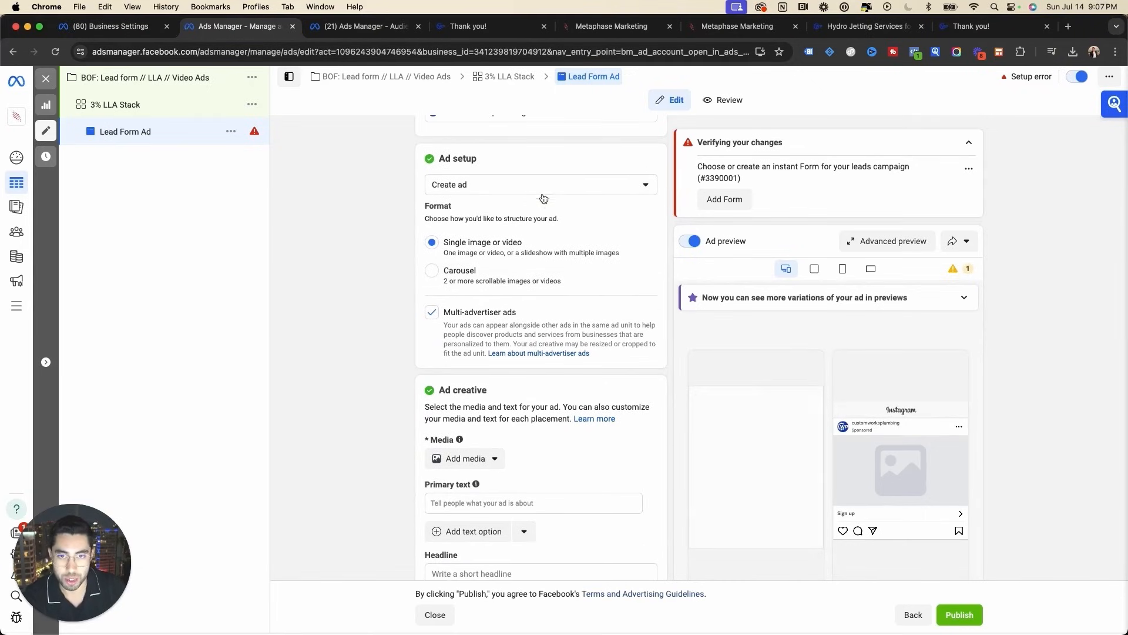
{"action": "left_click", "coordinate": [540, 193]}
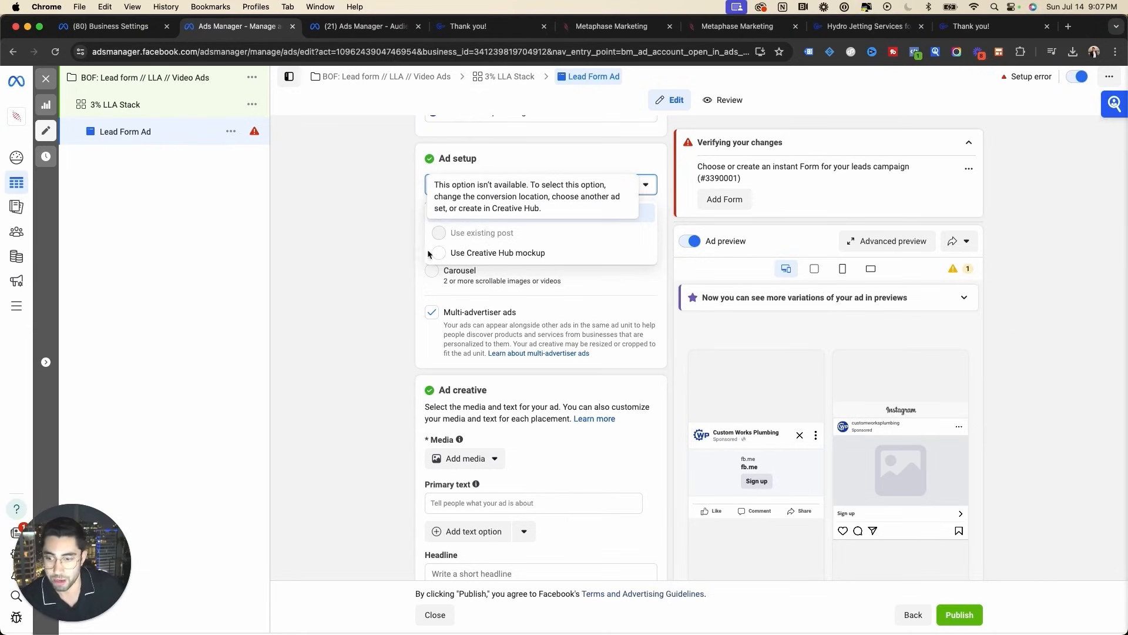
{"action": "left_click", "coordinate": [329, 304]}
{"action": "scroll", "coordinate": [329, 304], "scroll_direction": "down", "scroll_amount": 2}
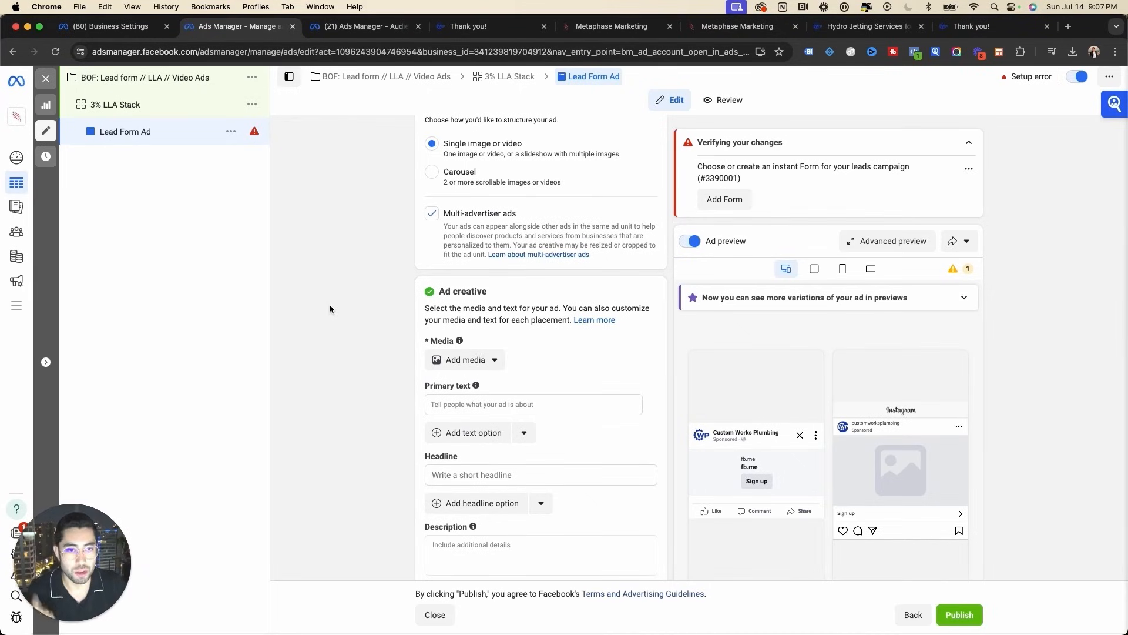
Add a hydro-jetting video from the account media to the ad, keeping the original crop for Feeds and Search results.
{"action": "scroll", "coordinate": [329, 304], "scroll_direction": "down", "scroll_amount": 2}
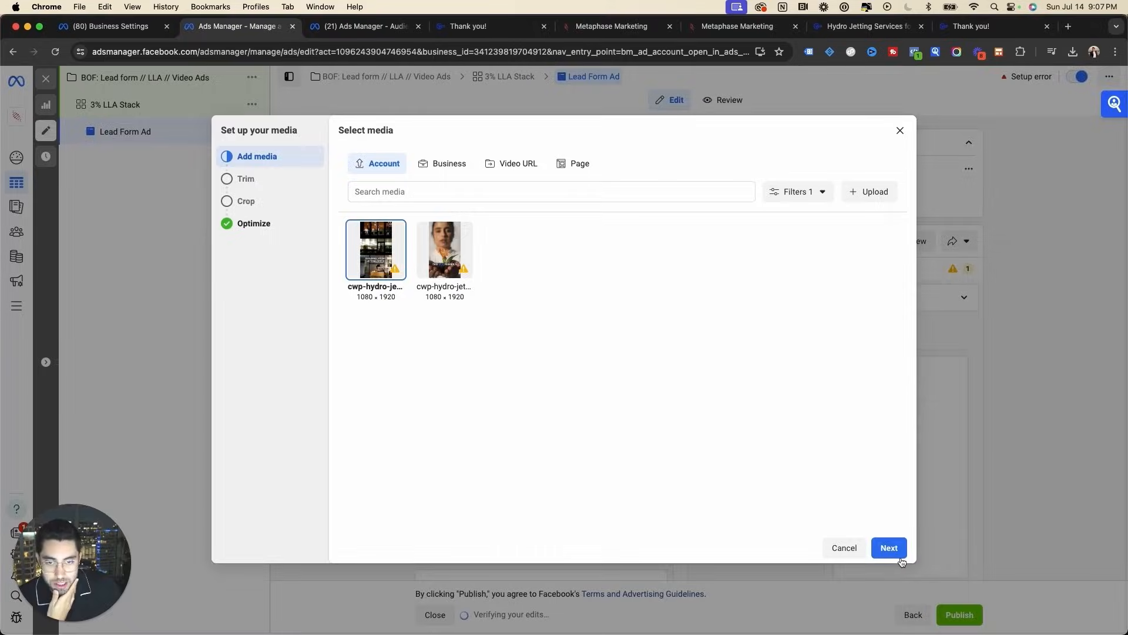
{"action": "left_click", "coordinate": [900, 552]}
{"action": "left_click", "coordinate": [900, 551]}
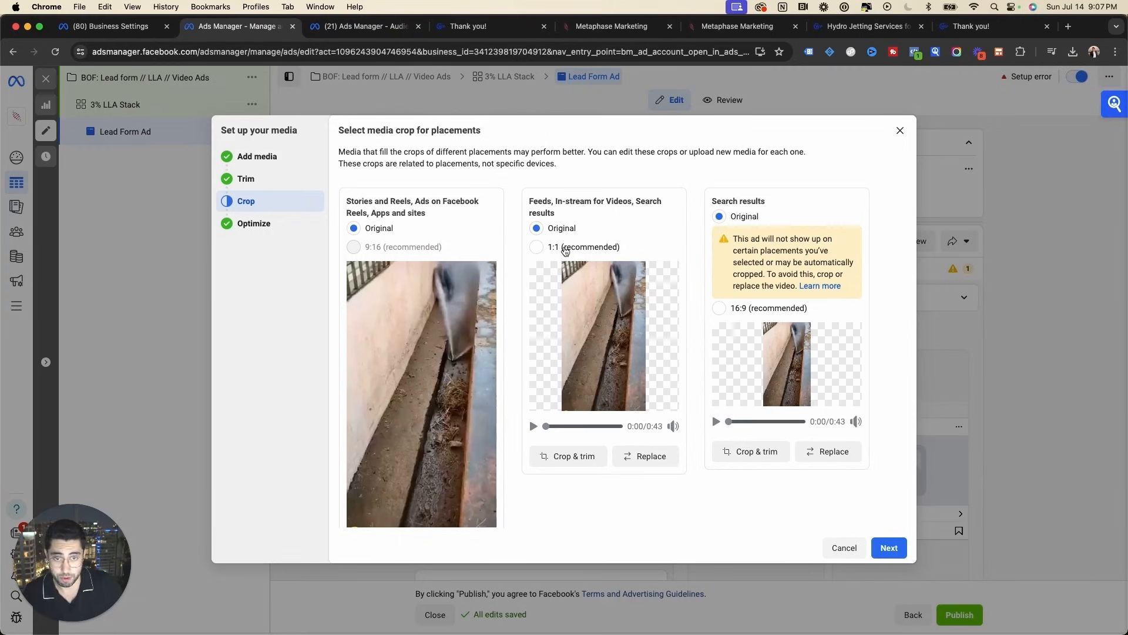
{"action": "left_click", "coordinate": [538, 247]}
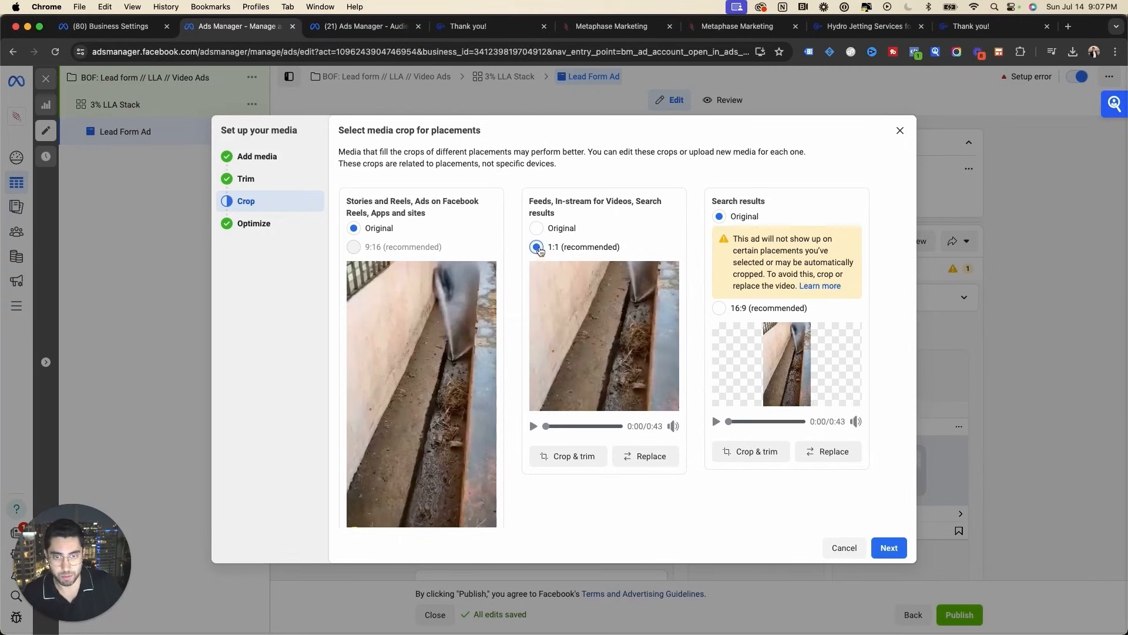
{"action": "left_click", "coordinate": [537, 229]}
{"action": "left_click", "coordinate": [579, 454]}
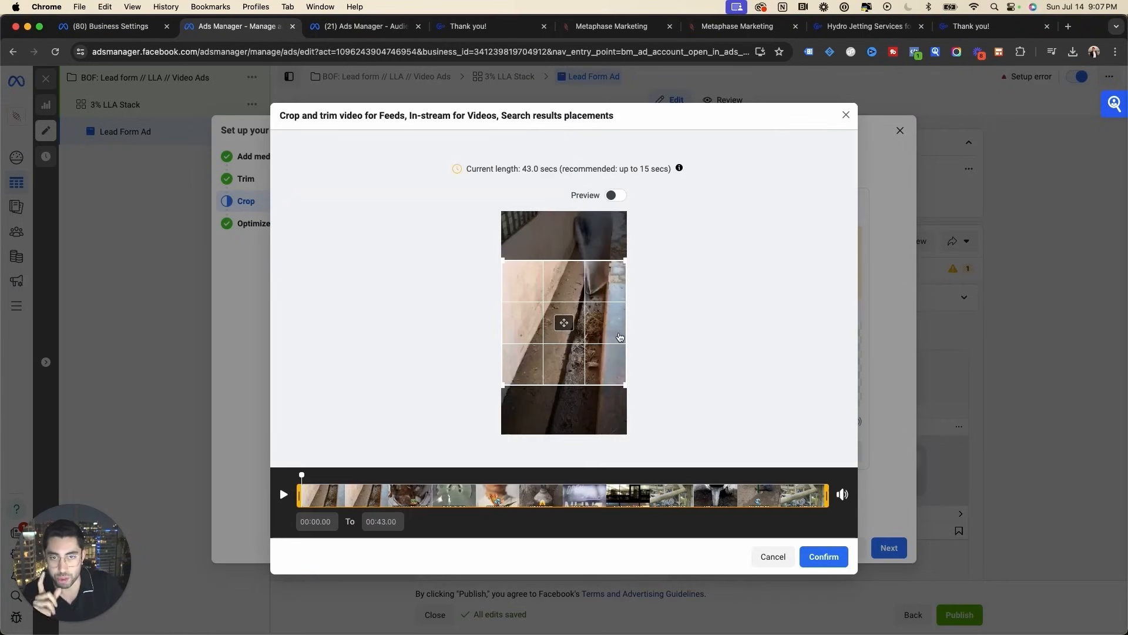
{"action": "left_click", "coordinate": [774, 557]}
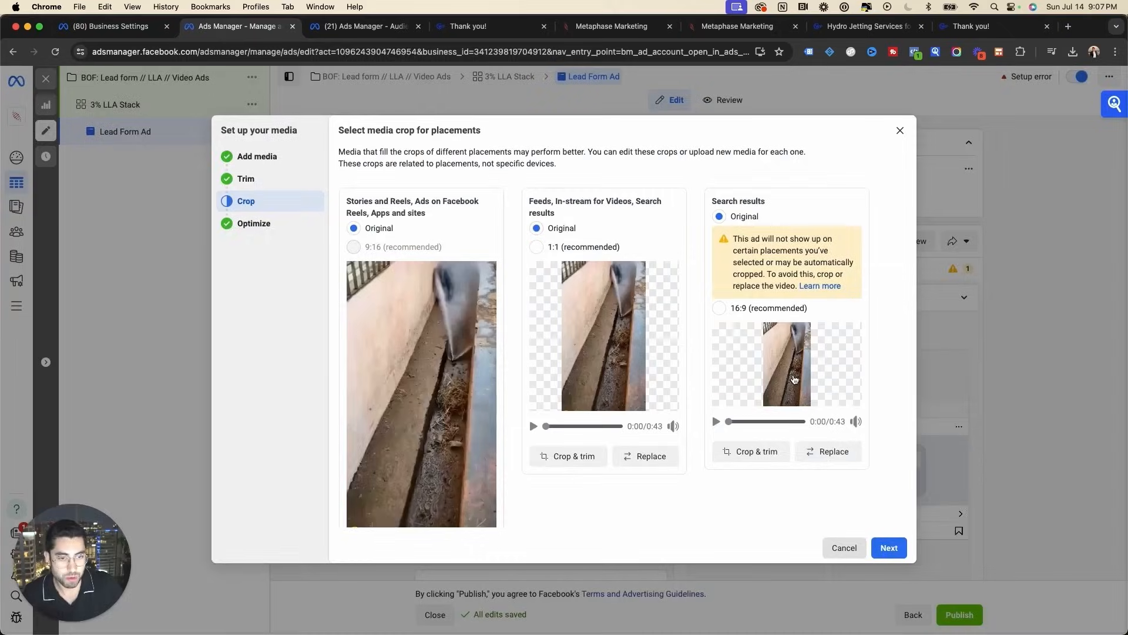
{"action": "left_click", "coordinate": [889, 548]}
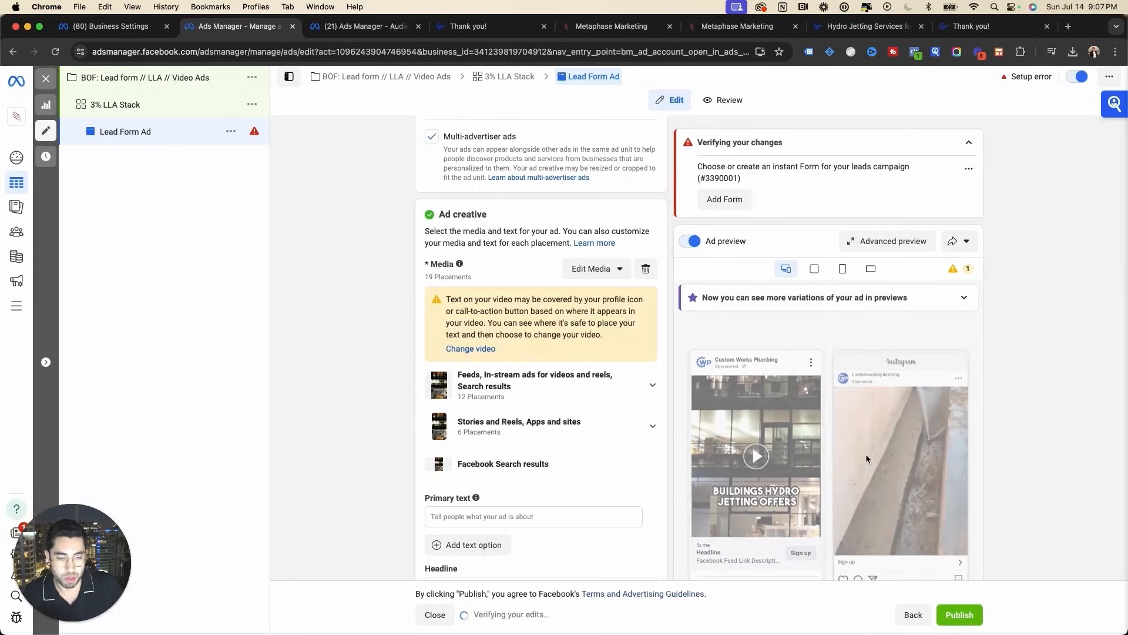
Remove the ad's media and add the 43-second hydro-jetting video with original crops for every placement and all optimizations on.
{"action": "scroll", "coordinate": [729, 426], "scroll_direction": "down", "scroll_amount": 2}
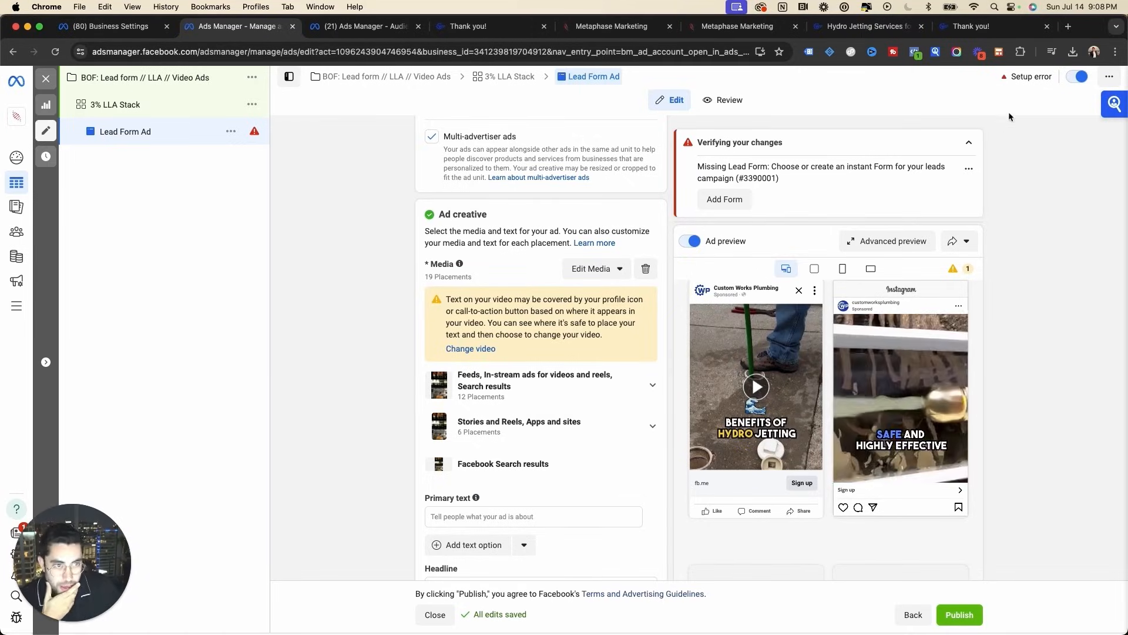
{"action": "scroll", "coordinate": [497, 279], "scroll_direction": "down", "scroll_amount": 2}
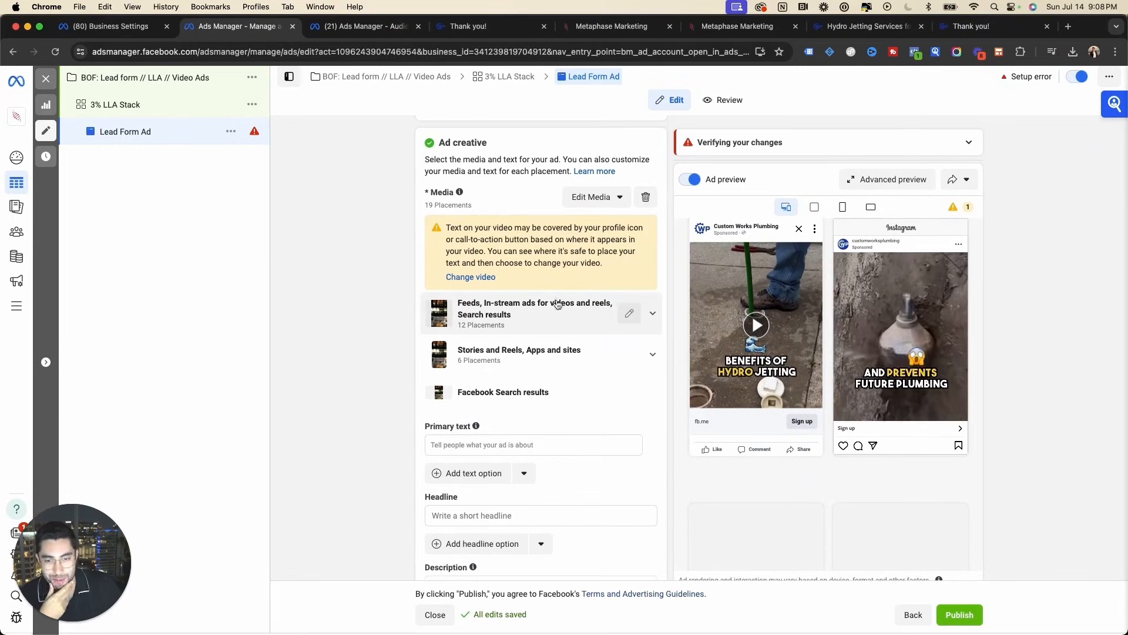
{"action": "left_click", "coordinate": [438, 445]}
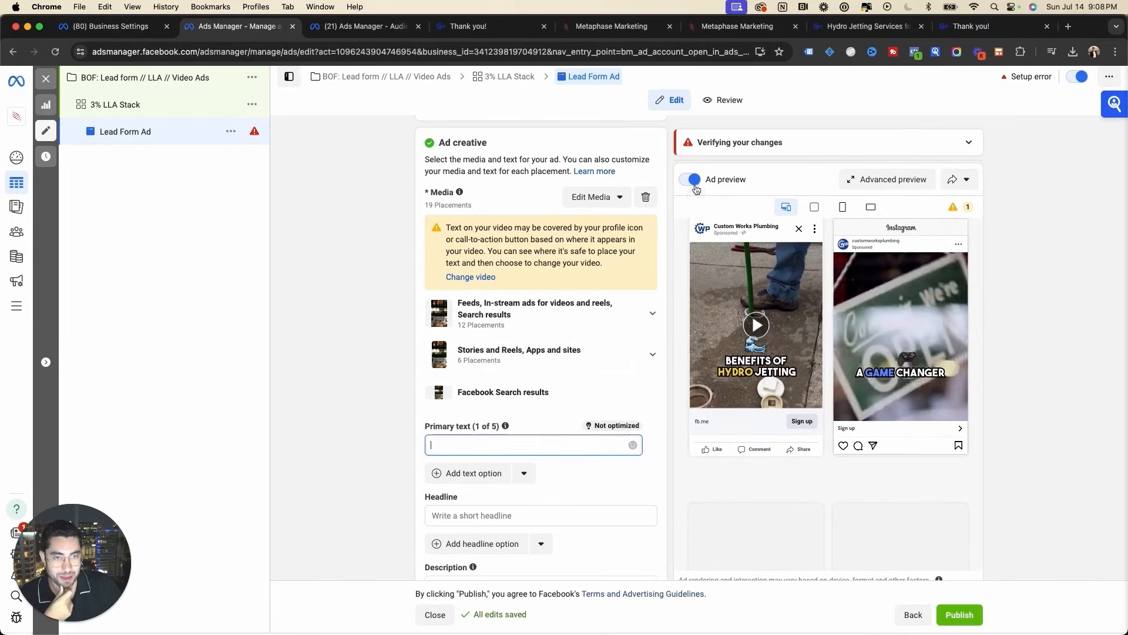
{"action": "left_click", "coordinate": [645, 197]}
{"action": "left_click", "coordinate": [493, 216]}
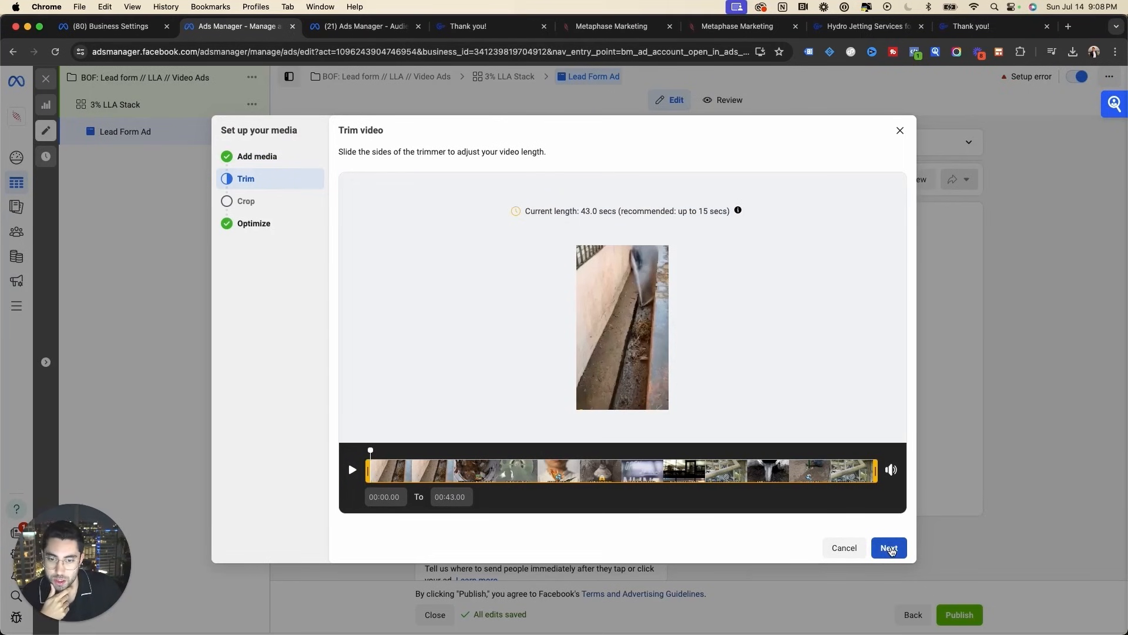
{"action": "left_click", "coordinate": [890, 549]}
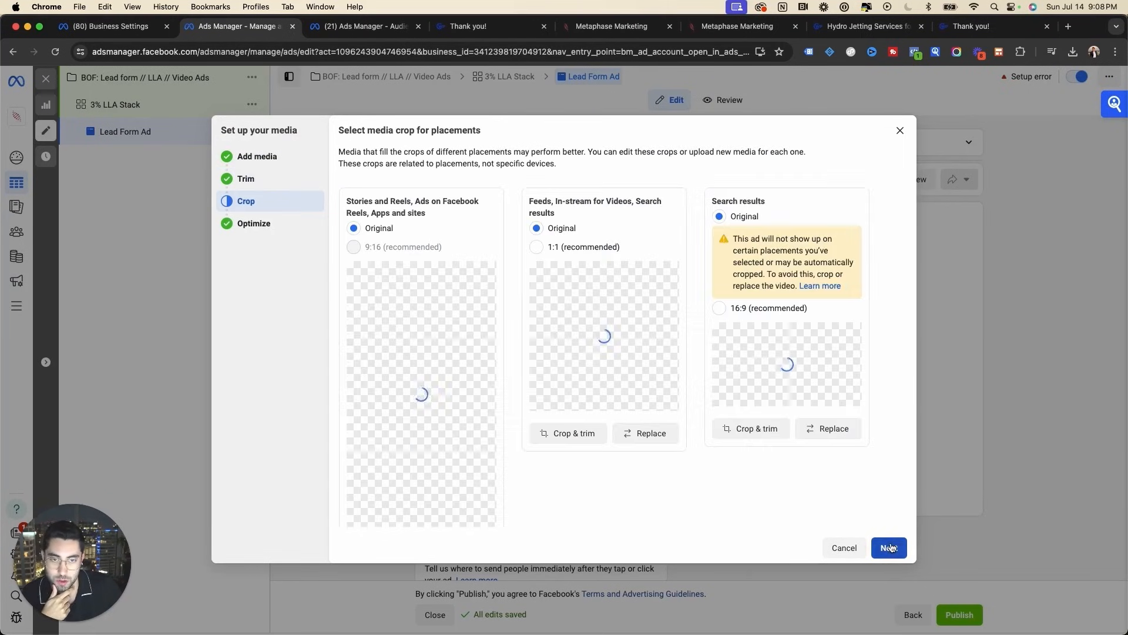
{"action": "left_click", "coordinate": [885, 552]}
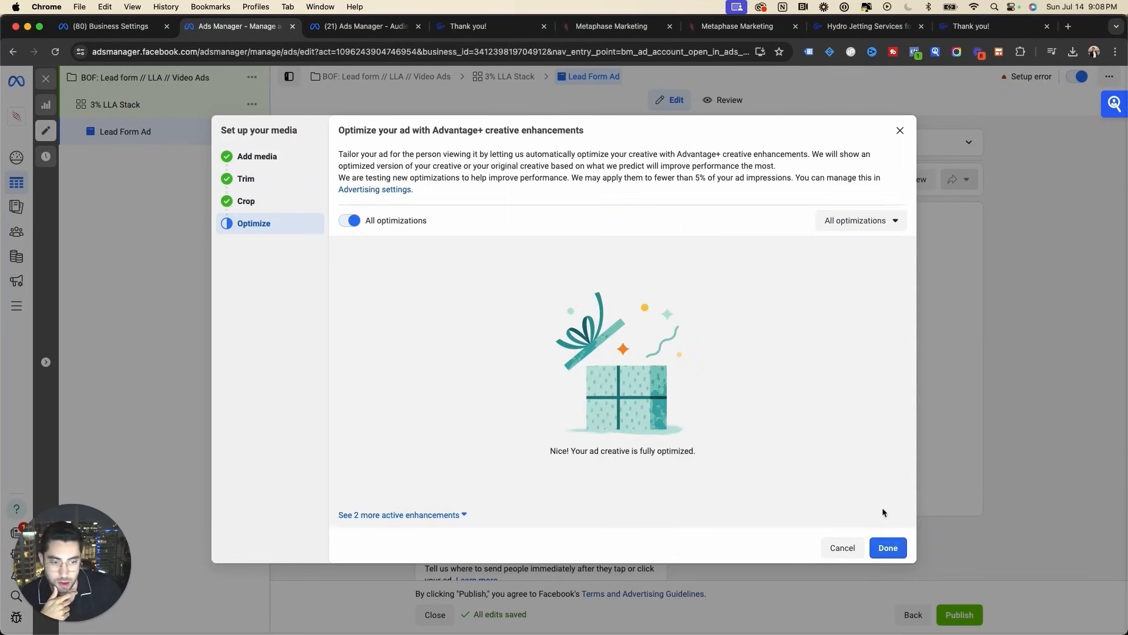
{"action": "left_click", "coordinate": [888, 547]}
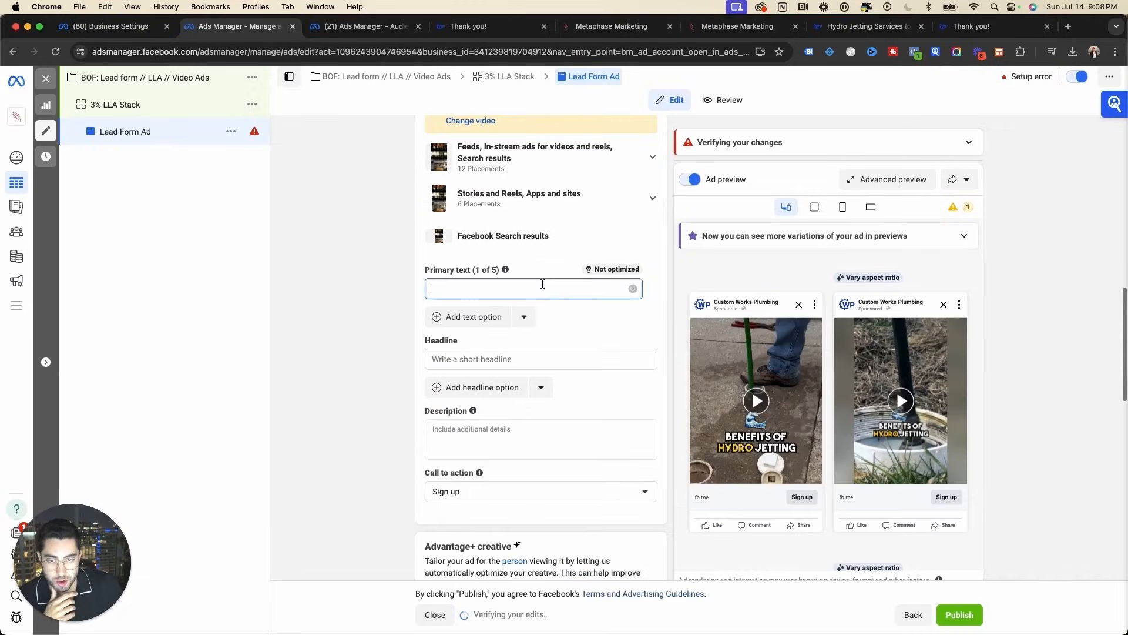
Add four more primary text options to the ad creative.
{"action": "left_click", "coordinate": [468, 317]}
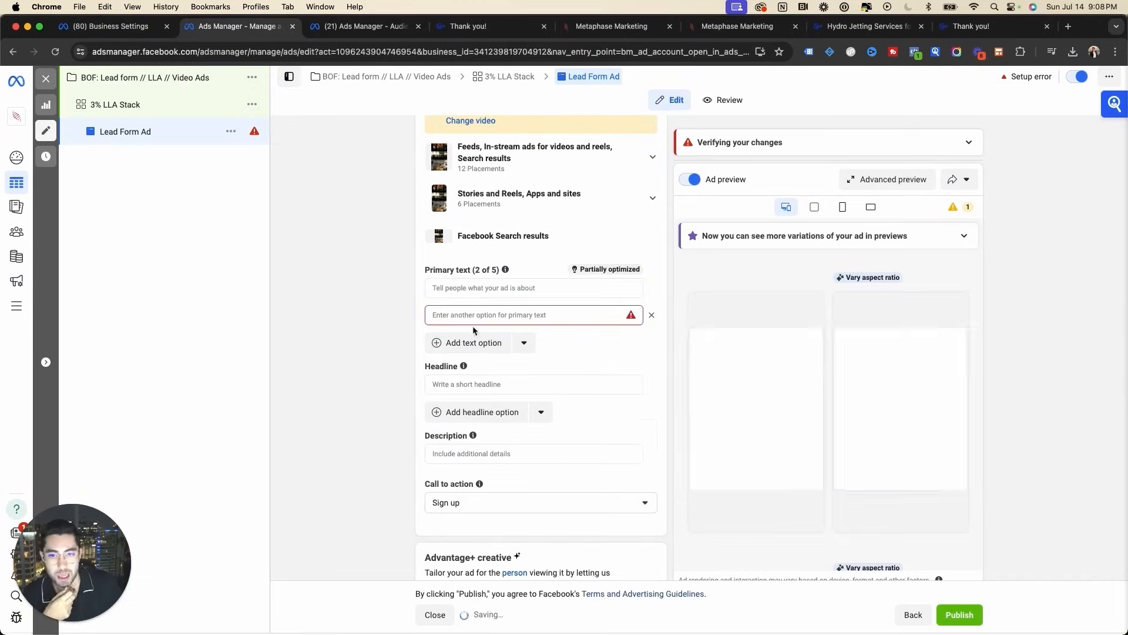
{"action": "left_click", "coordinate": [470, 343]}
{"action": "left_click", "coordinate": [470, 370]}
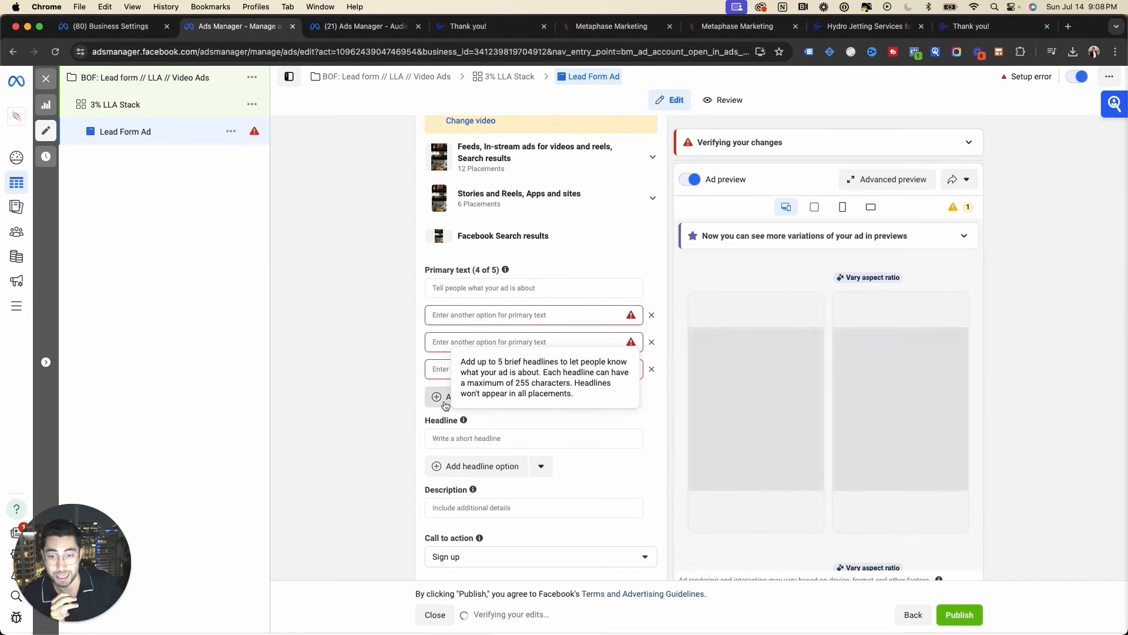
{"action": "left_click", "coordinate": [468, 396]}
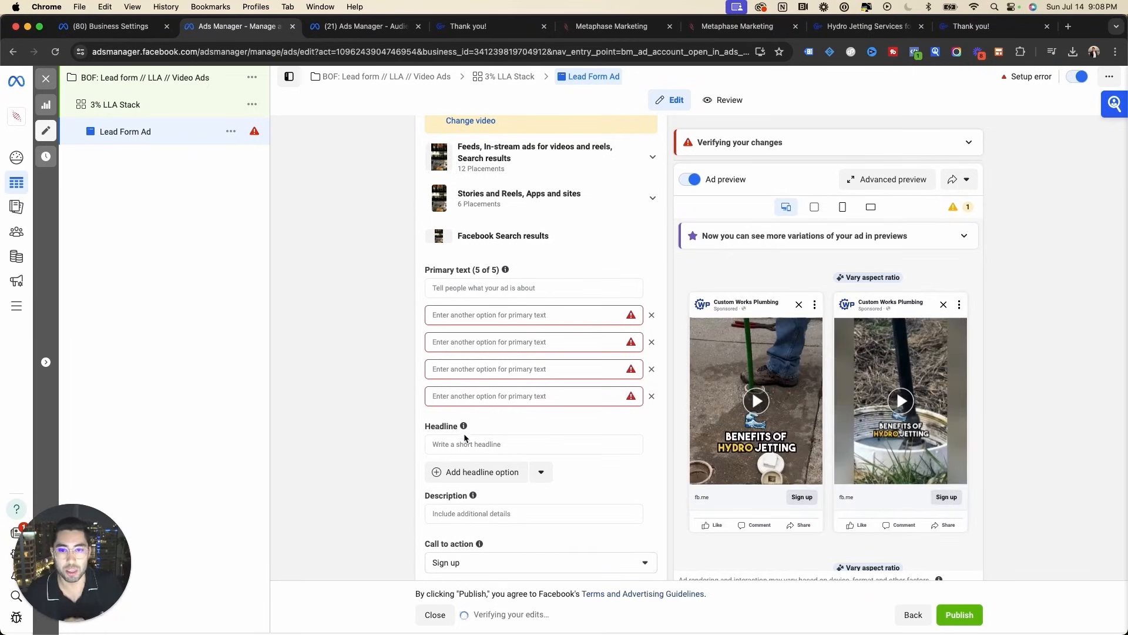
Add four more headline options and set the ad's call to action to Learn more.
{"action": "scroll", "coordinate": [470, 469], "scroll_direction": "down", "scroll_amount": 2}
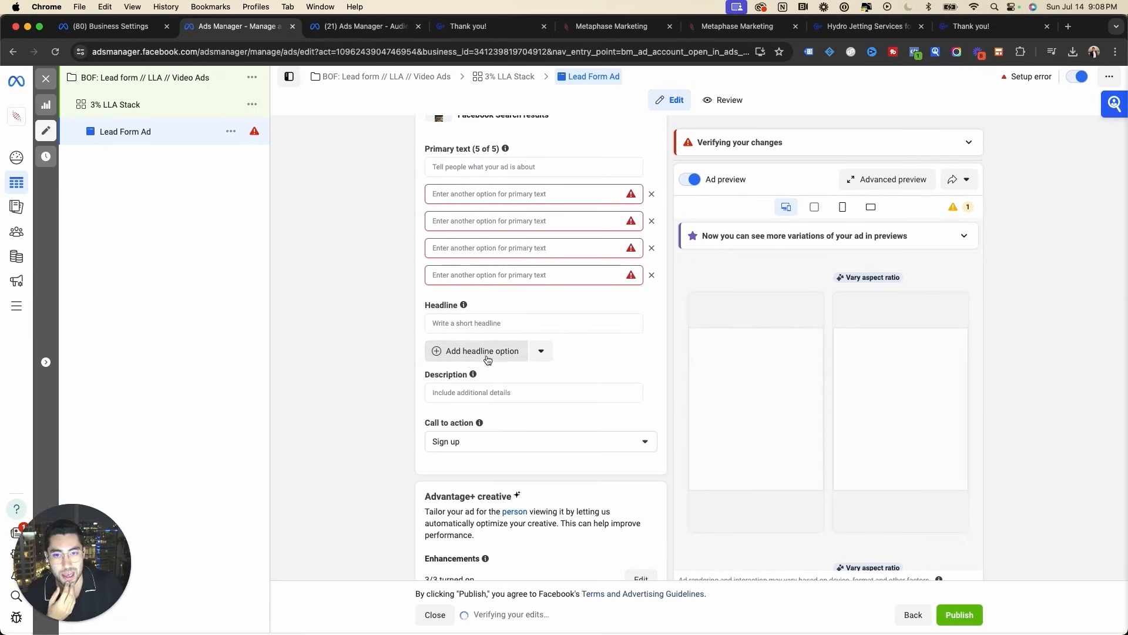
{"action": "left_click", "coordinate": [467, 351]}
{"action": "left_click", "coordinate": [466, 402]}
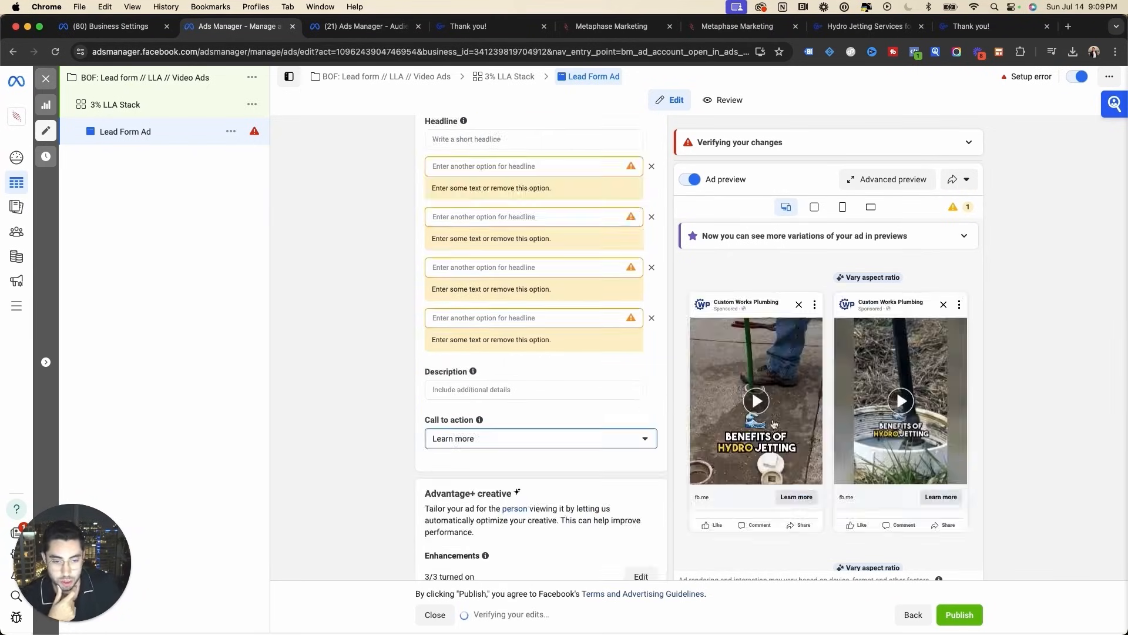
{"action": "scroll", "coordinate": [453, 455], "scroll_direction": "down", "scroll_amount": 2}
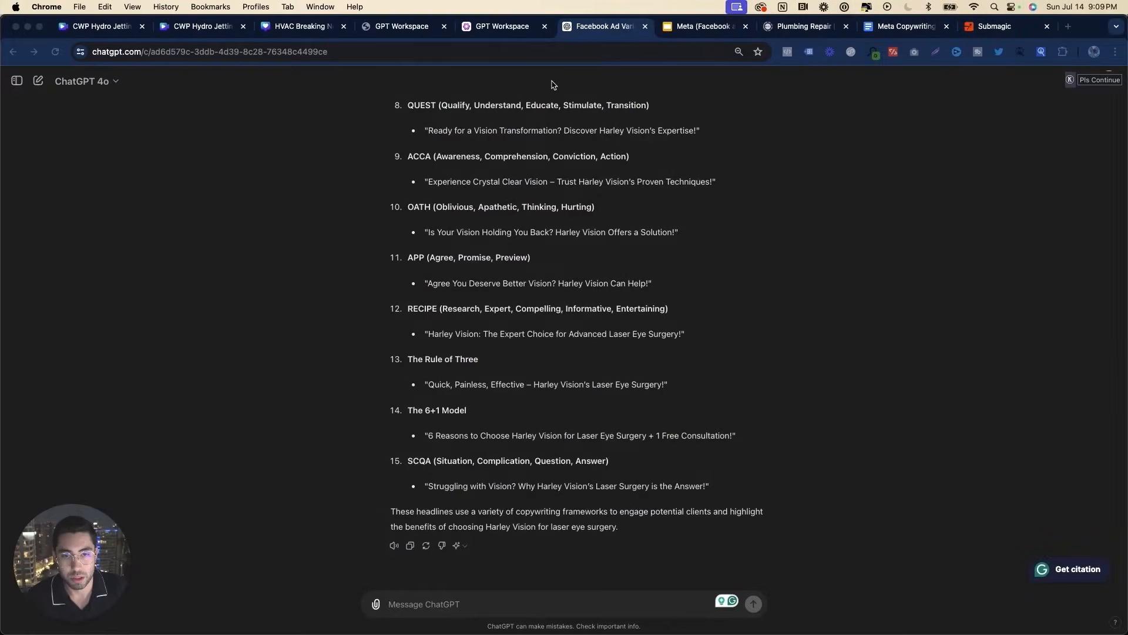
Switch to ChatGPT and look through the Harley Vision ad headlines written with different copywriting frameworks.
{"action": "left_click", "coordinate": [448, 340]}
{"action": "scroll", "coordinate": [449, 339], "scroll_direction": "up", "scroll_amount": 5}
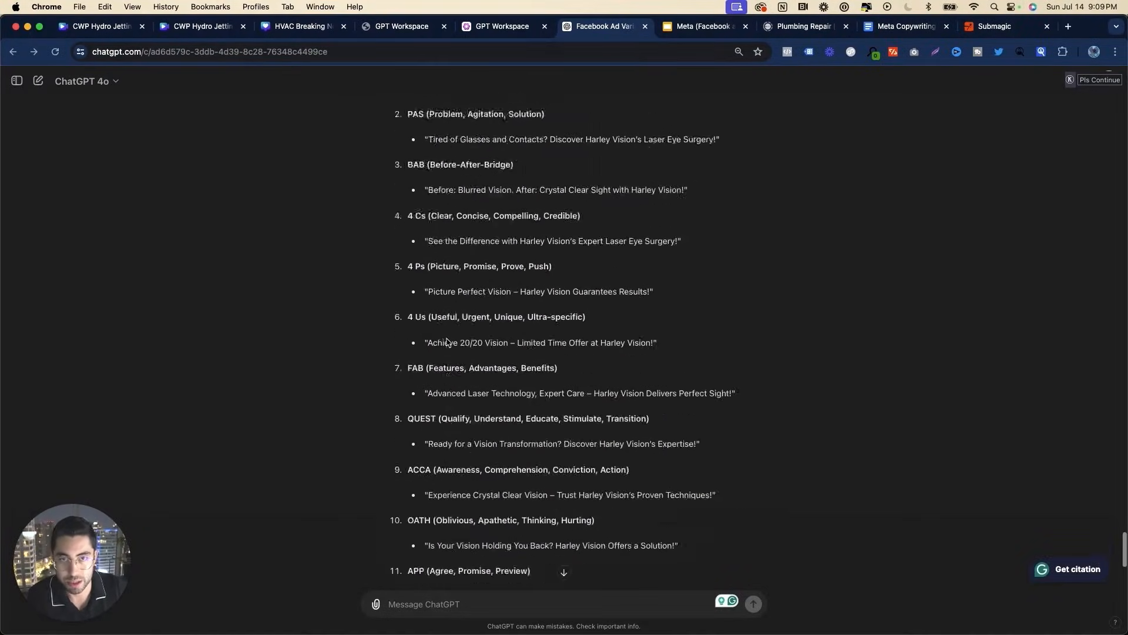
{"action": "scroll", "coordinate": [448, 339], "scroll_direction": "down", "scroll_amount": 5}
{"action": "scroll", "coordinate": [448, 340], "scroll_direction": "up", "scroll_amount": 5}
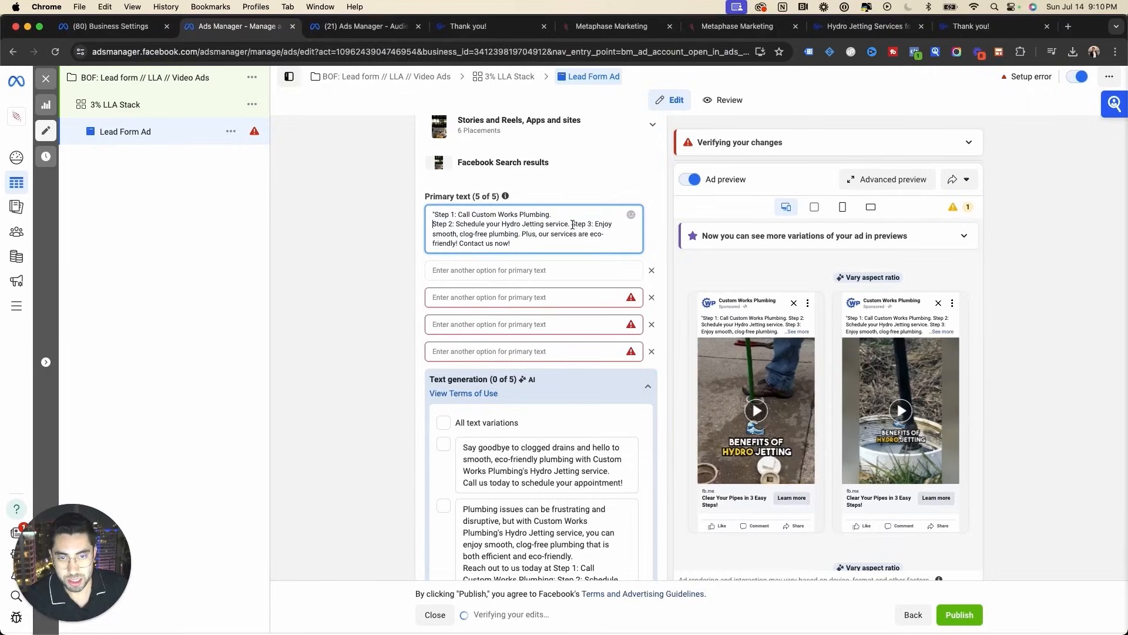
Break the first primary text so "Step 3" and "Plus, our services" each start a new line, and collapse the AI text generation suggestions.
{"action": "left_click", "coordinate": [563, 234]}
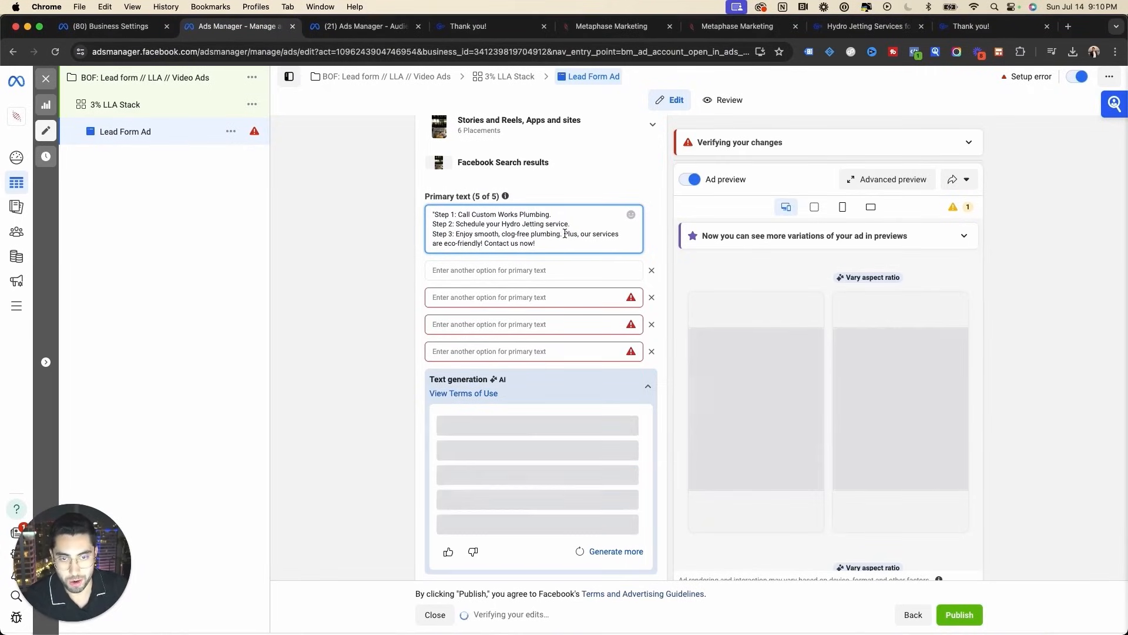
{"action": "key", "text": "Return"}
{"action": "scroll", "coordinate": [417, 382], "scroll_direction": "down", "scroll_amount": 4}
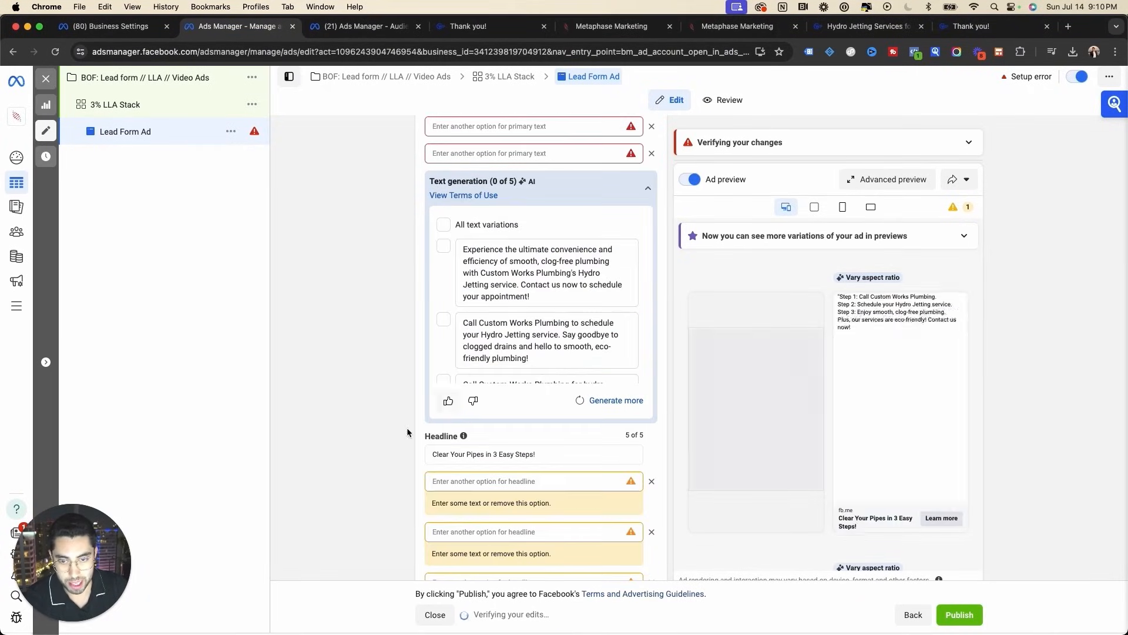
{"action": "scroll", "coordinate": [384, 338], "scroll_direction": "up", "scroll_amount": 3}
{"action": "scroll", "coordinate": [385, 359], "scroll_direction": "down", "scroll_amount": 4}
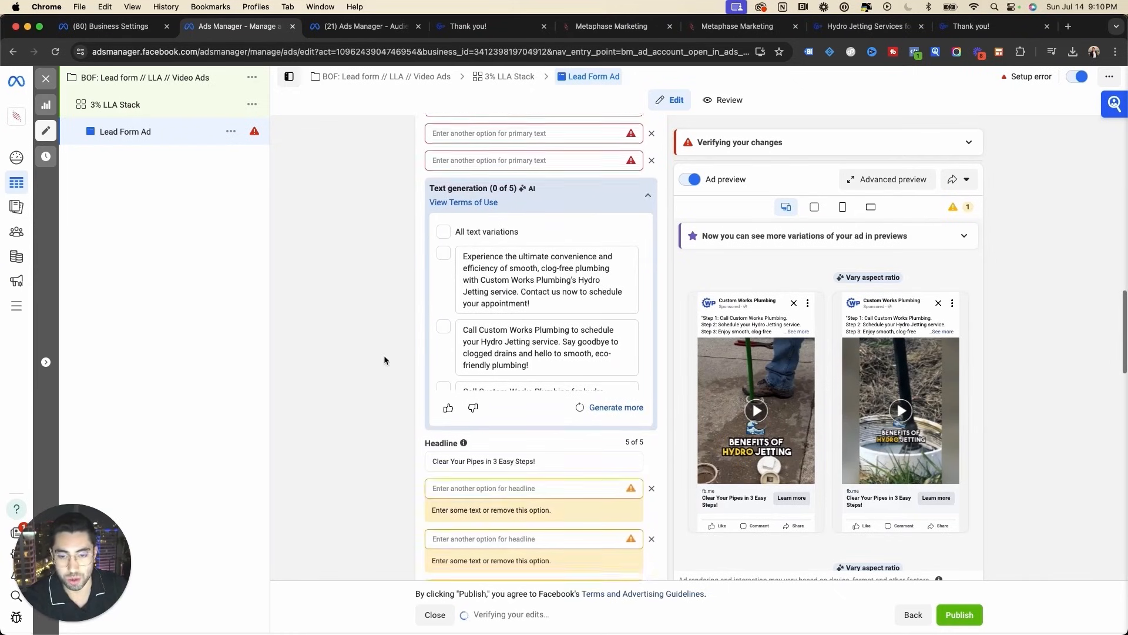
{"action": "scroll", "coordinate": [387, 265], "scroll_direction": "up", "scroll_amount": 4}
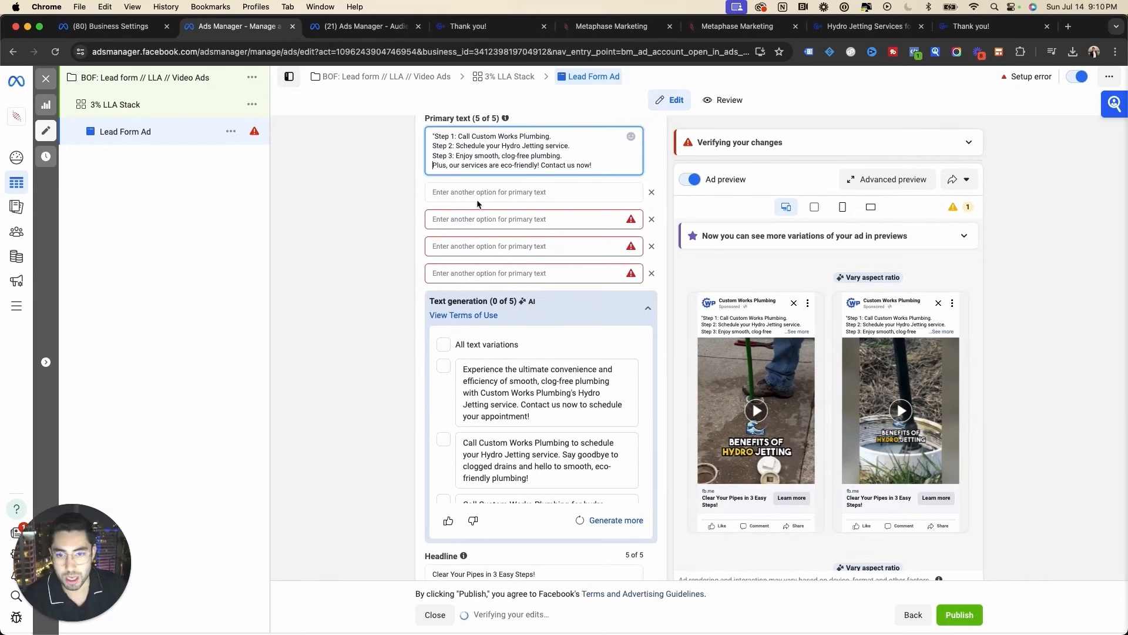
{"action": "left_click", "coordinate": [649, 308]}
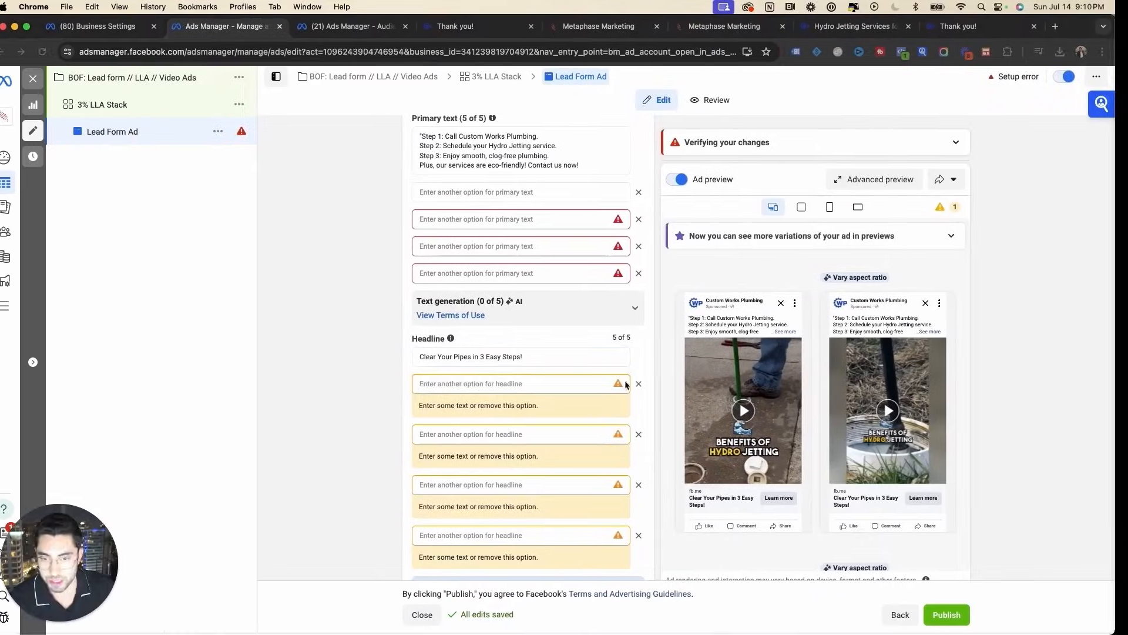
Enter "Struggling with Clogged Pipes? We Can Help!" as the second headline and copy ChatGPT's SCQA primary text into the second primary text option.
{"action": "left_click", "coordinate": [626, 384]}
{"action": "type", "text": "Struggling with Clogged Pipes? We Can Help!"}
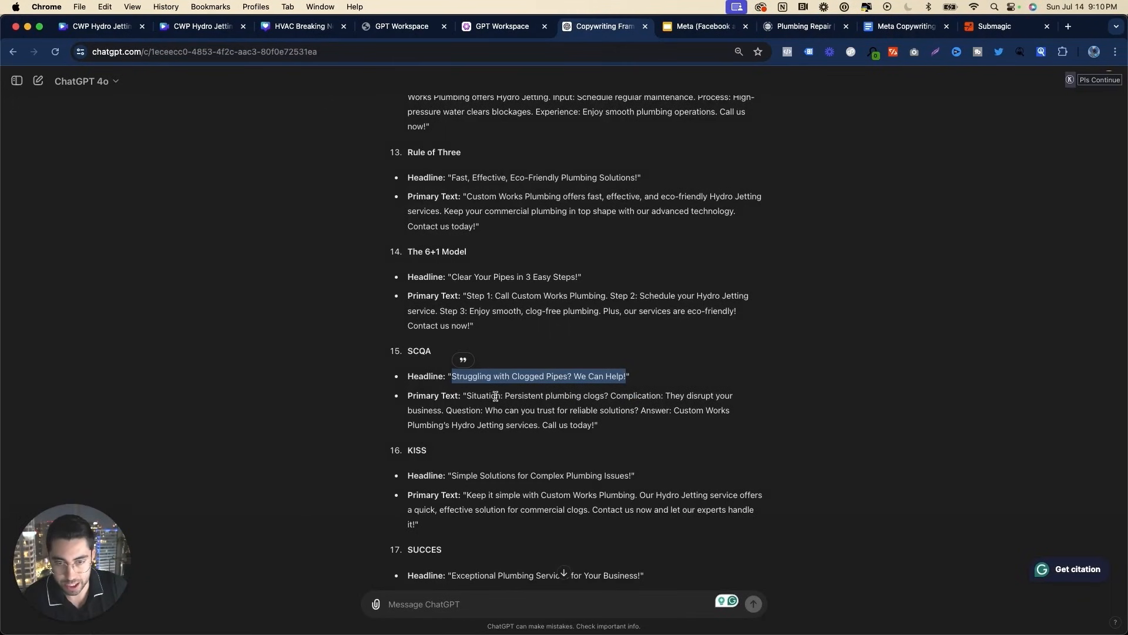
{"action": "left_click_drag", "start_coordinate": [503, 395], "coordinate": [593, 438]}
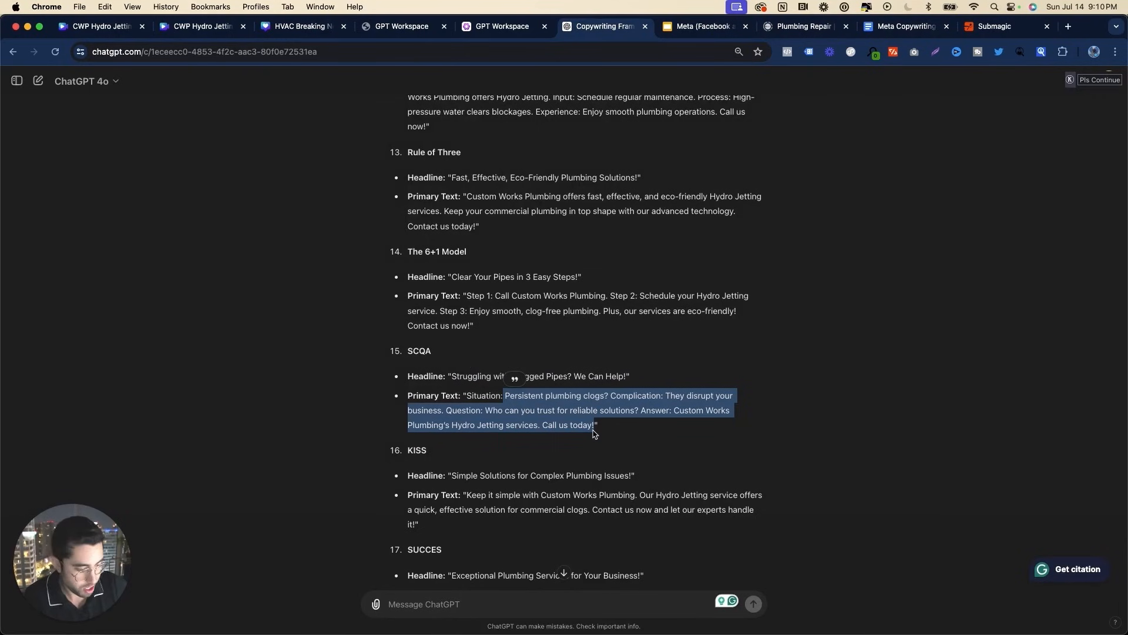
{"action": "key", "text": "super+c"}
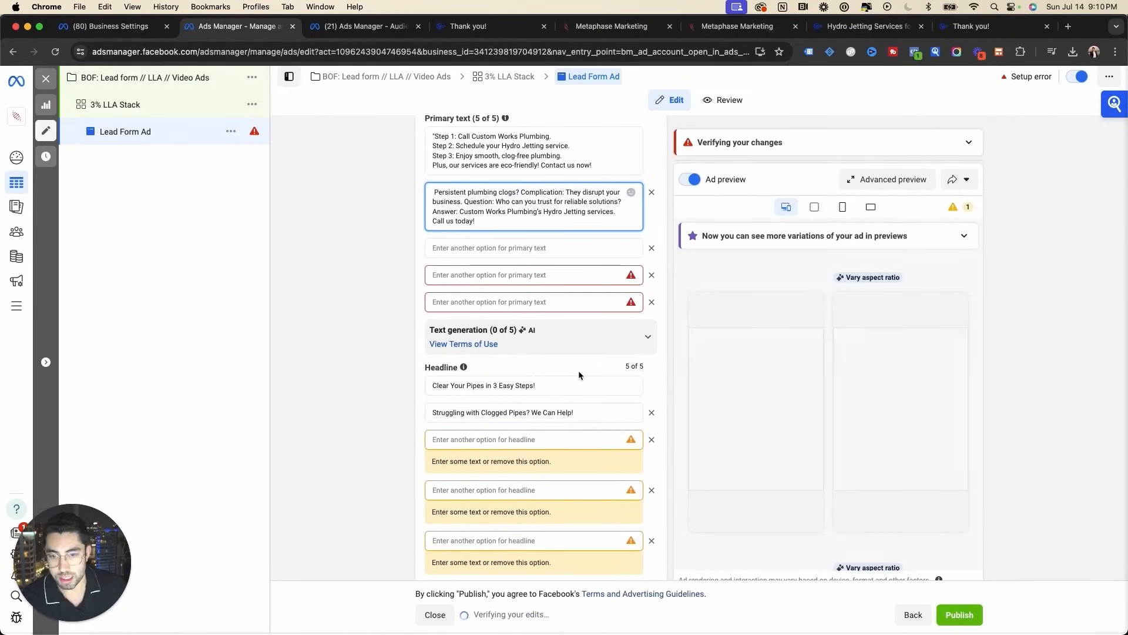
Delete the opening quotation mark before "Step 1" in the first primary text.
{"action": "scroll", "coordinate": [579, 372], "scroll_direction": "up", "scroll_amount": 1}
{"action": "scroll", "coordinate": [578, 372], "scroll_direction": "up", "scroll_amount": 2}
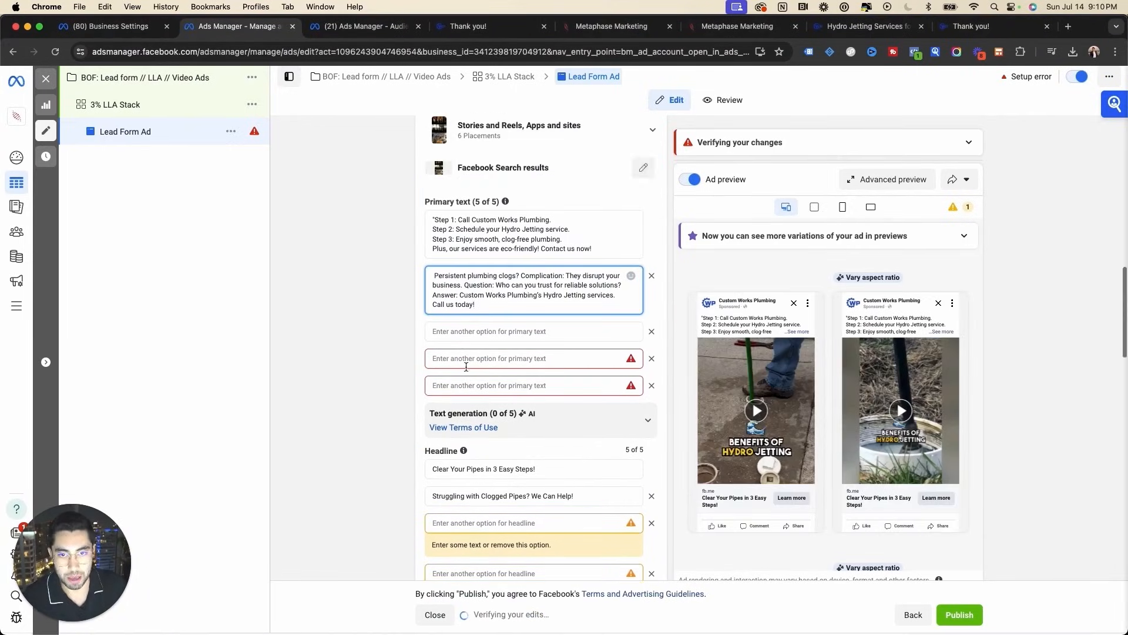
{"action": "left_click", "coordinate": [435, 220]}
{"action": "key", "text": "BackSpace"}
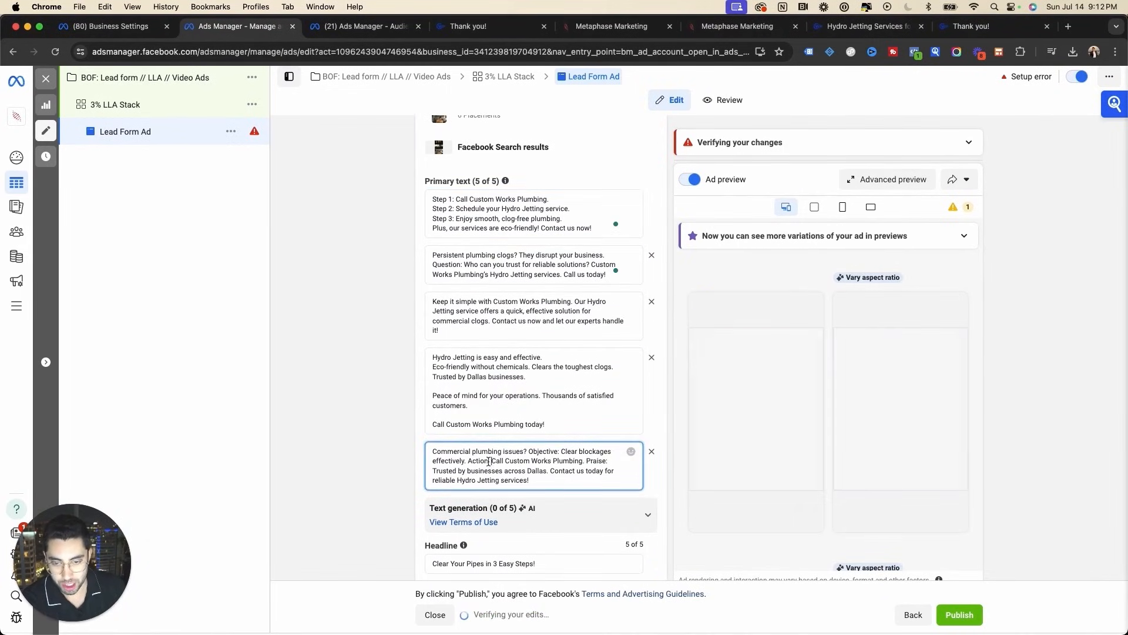
Remove the framework labels "Action:", "Objective:" and "Praise:" from the fifth primary text option.
{"action": "left_click_drag", "start_coordinate": [490, 461], "coordinate": [468, 460]}
{"action": "key", "text": "BackSpace"}
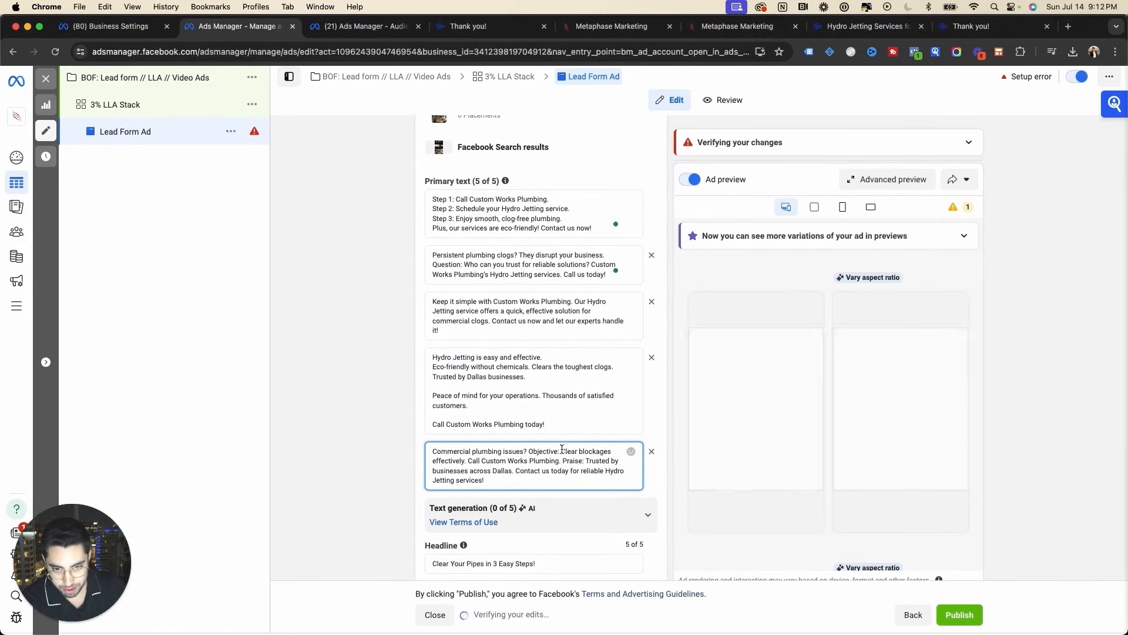
{"action": "left_click_drag", "start_coordinate": [561, 451], "coordinate": [527, 460]}
{"action": "key", "text": "BackSpace"}
{"action": "key", "text": "BackSpace"}
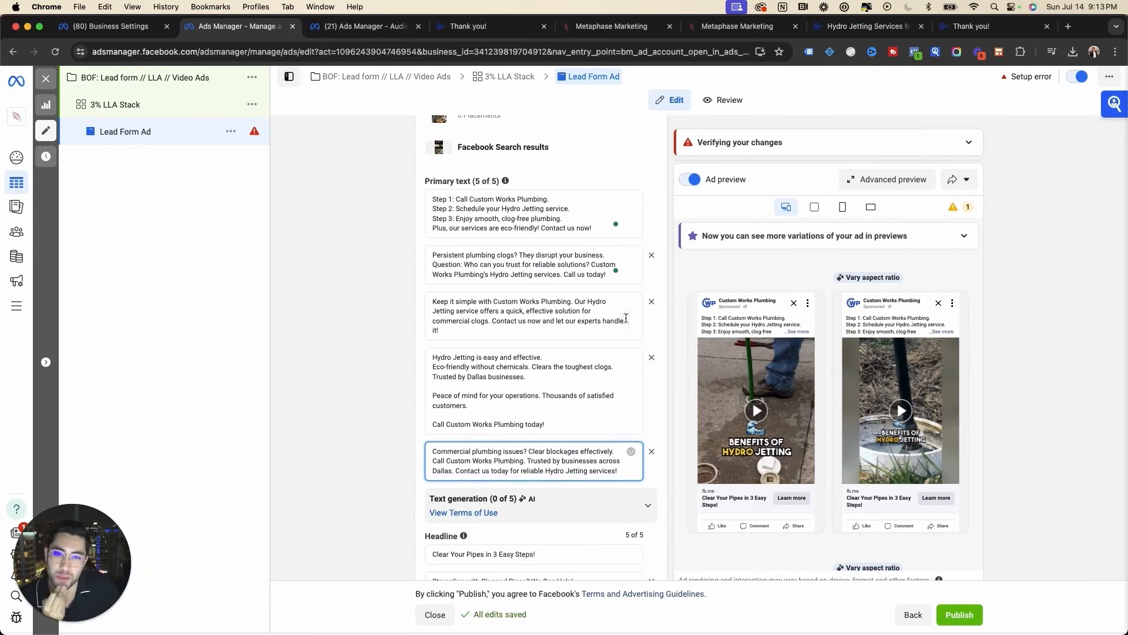
{"action": "left_click", "coordinate": [431, 200]}
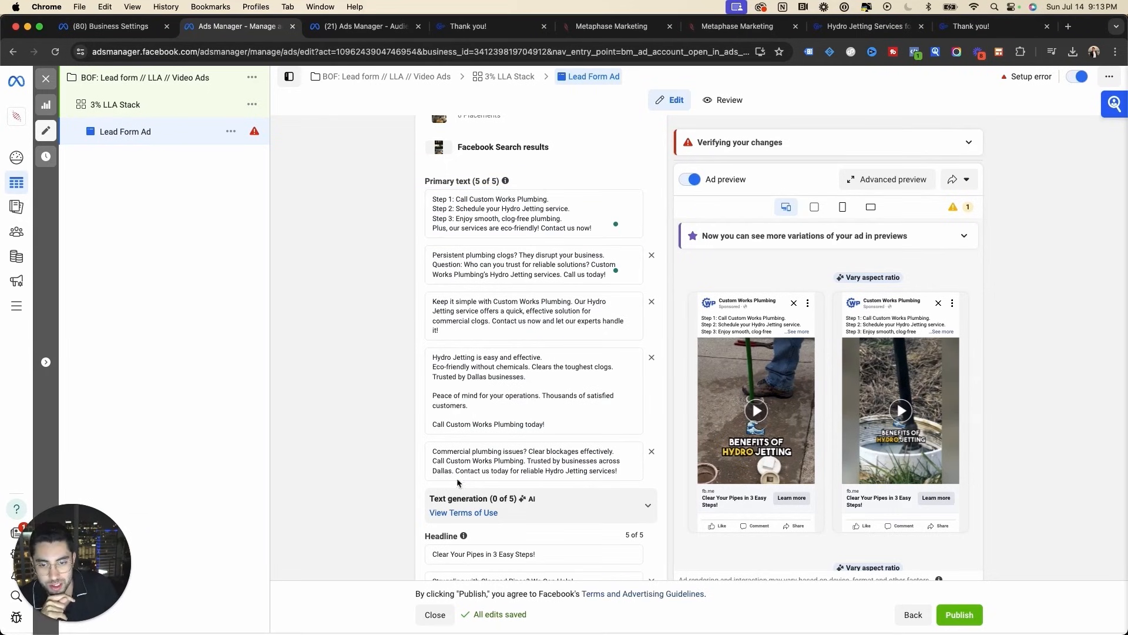
{"action": "left_click", "coordinate": [493, 467]}
{"action": "left_click", "coordinate": [440, 226]}
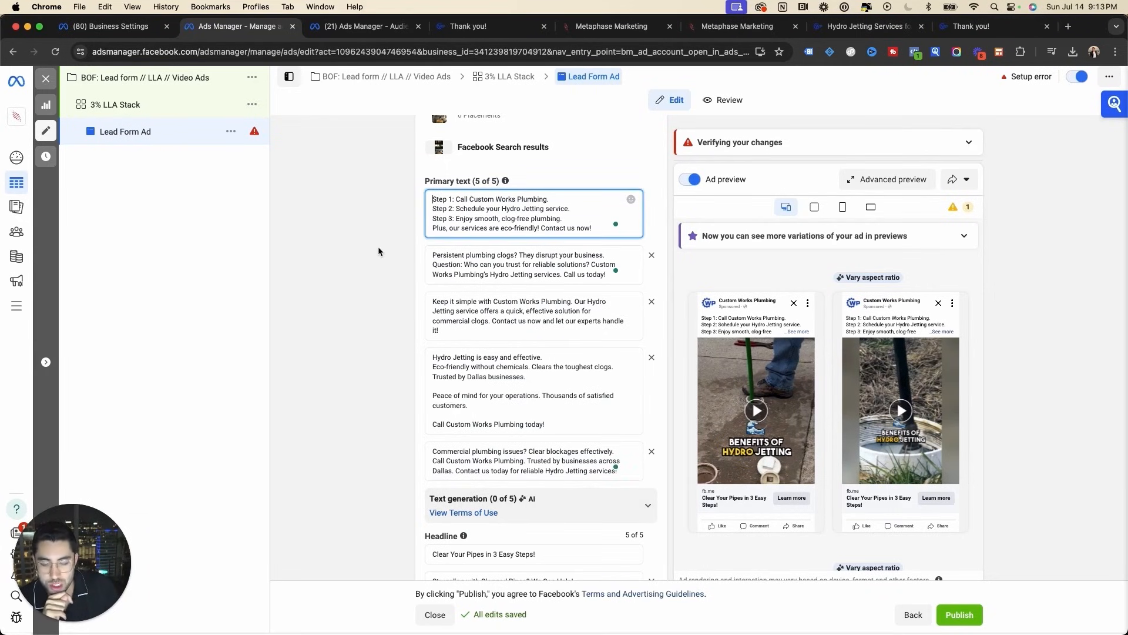
Review the five primary text options and five headlines of the Lead Form Ad against its preview.
{"action": "scroll", "coordinate": [378, 246], "scroll_direction": "down", "scroll_amount": 5}
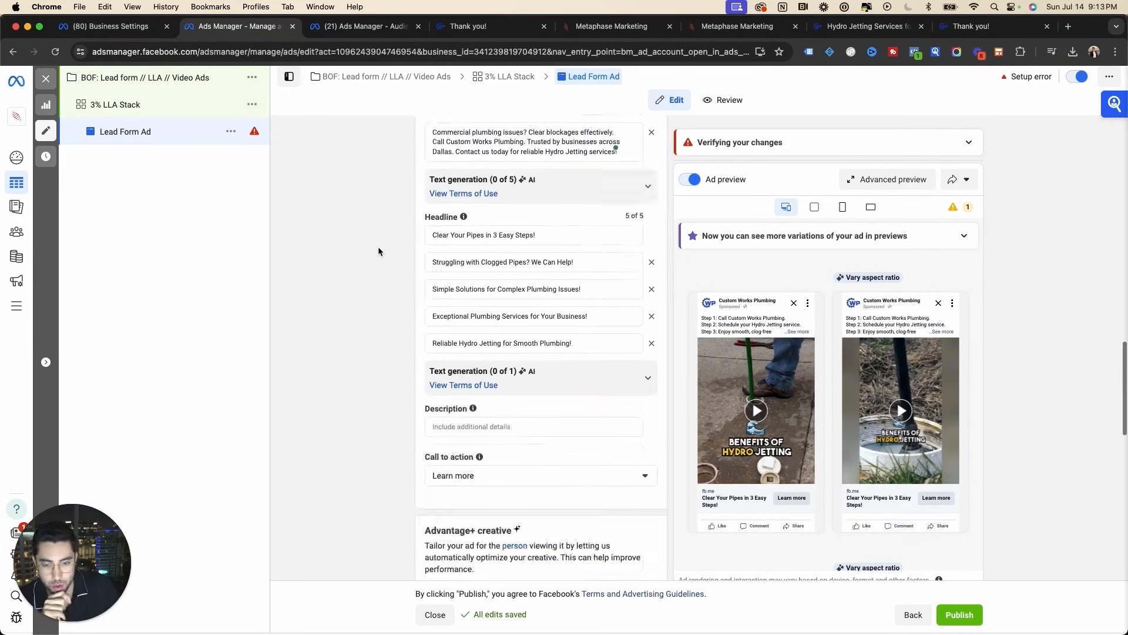
{"action": "scroll", "coordinate": [378, 245], "scroll_direction": "up", "scroll_amount": 6}
{"action": "left_click", "coordinate": [383, 335]}
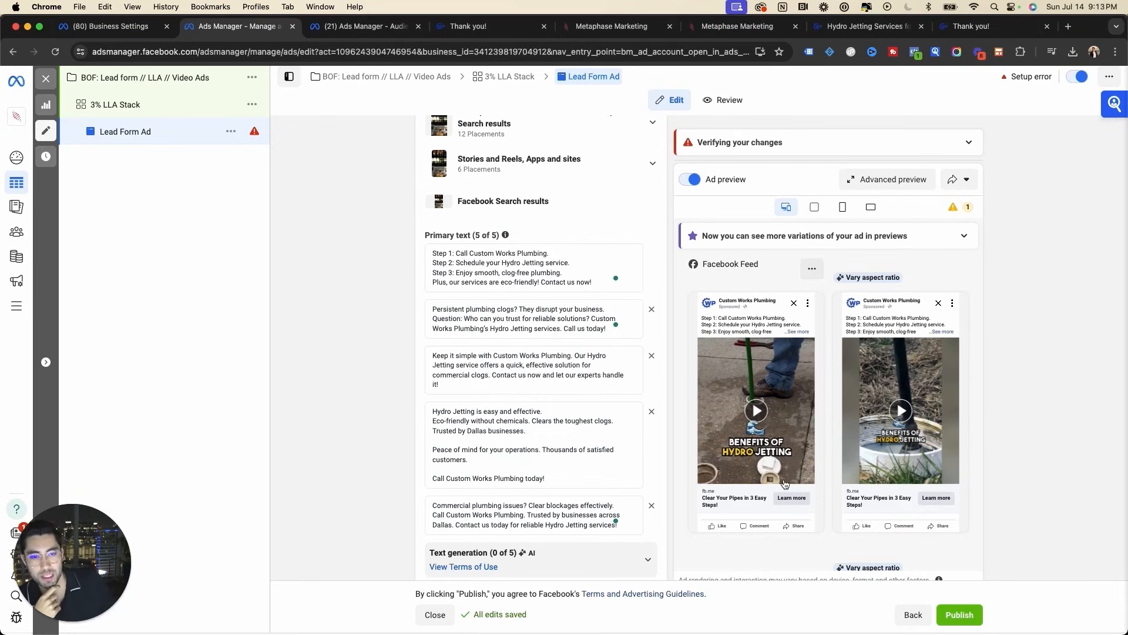
{"action": "left_click", "coordinate": [612, 283]}
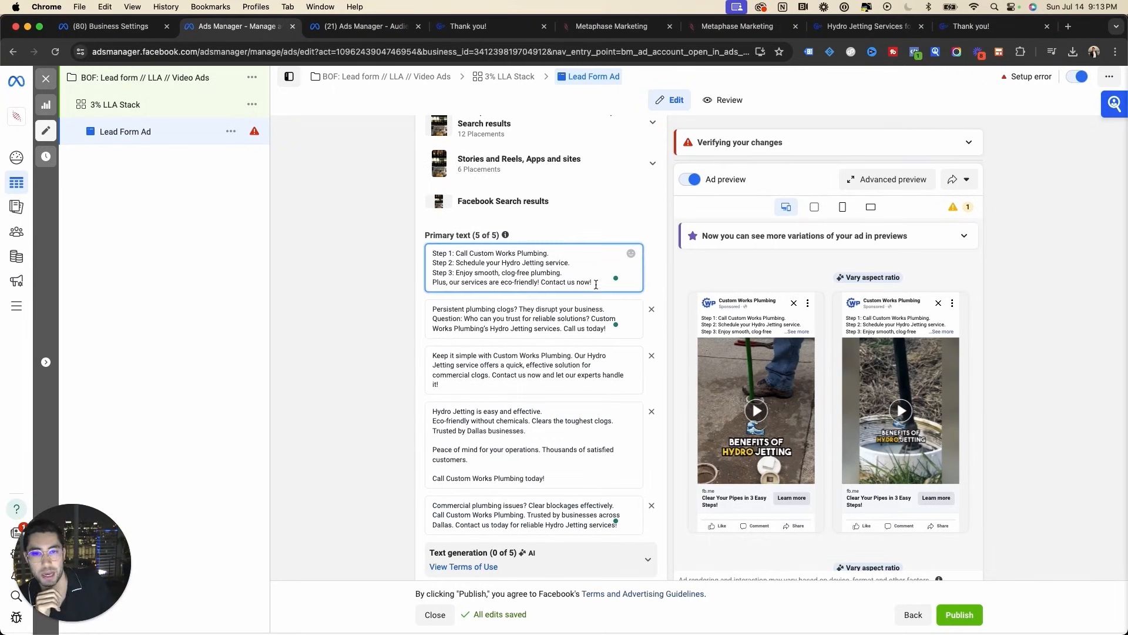
{"action": "left_click", "coordinate": [371, 306]}
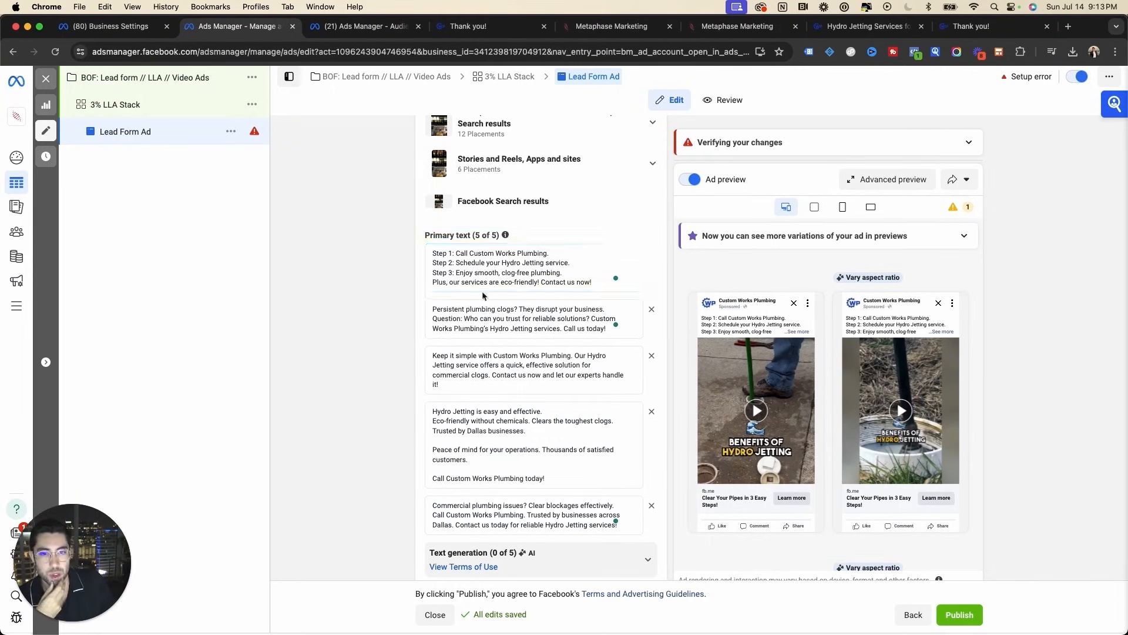
{"action": "scroll", "coordinate": [399, 302], "scroll_direction": "down", "scroll_amount": 3}
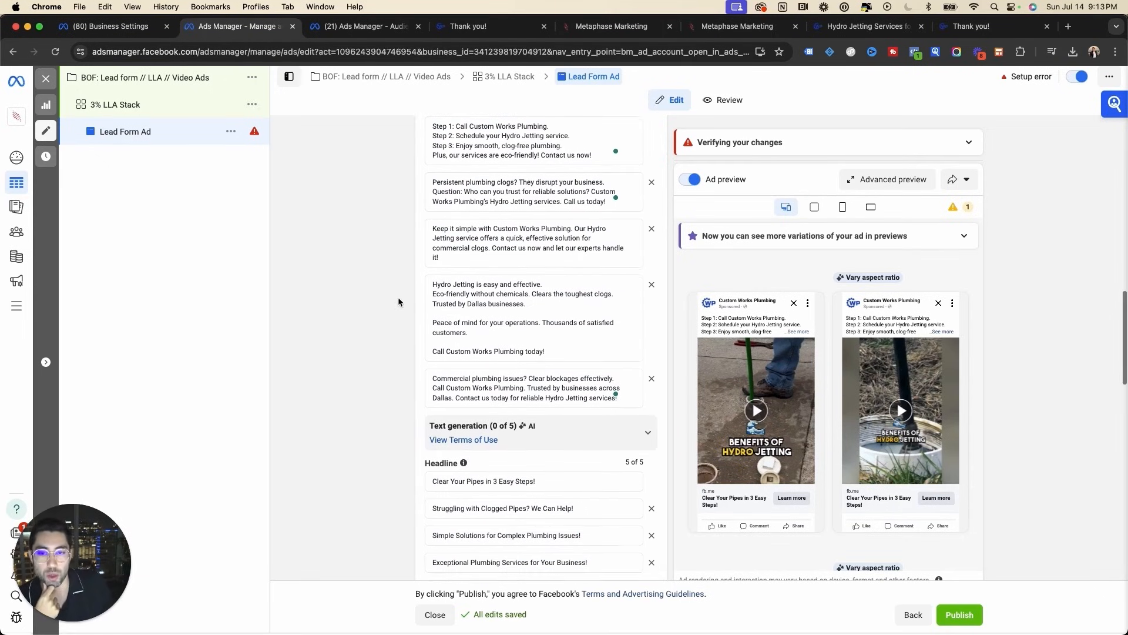
{"action": "scroll", "coordinate": [399, 302], "scroll_direction": "up", "scroll_amount": 1}
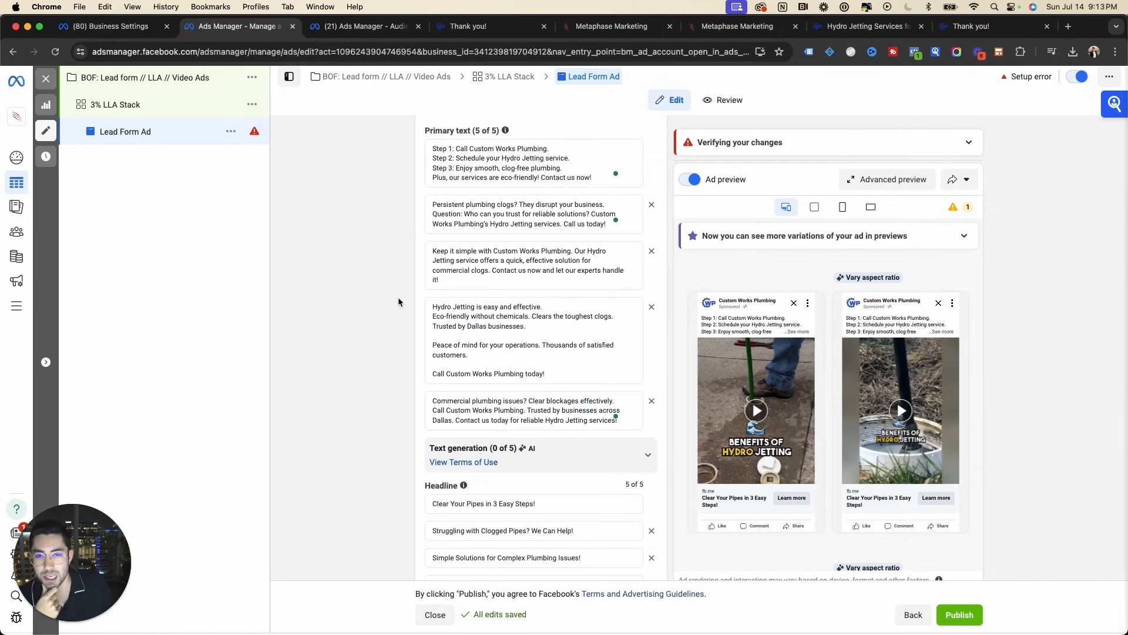
{"action": "scroll", "coordinate": [371, 272], "scroll_direction": "down", "scroll_amount": 1}
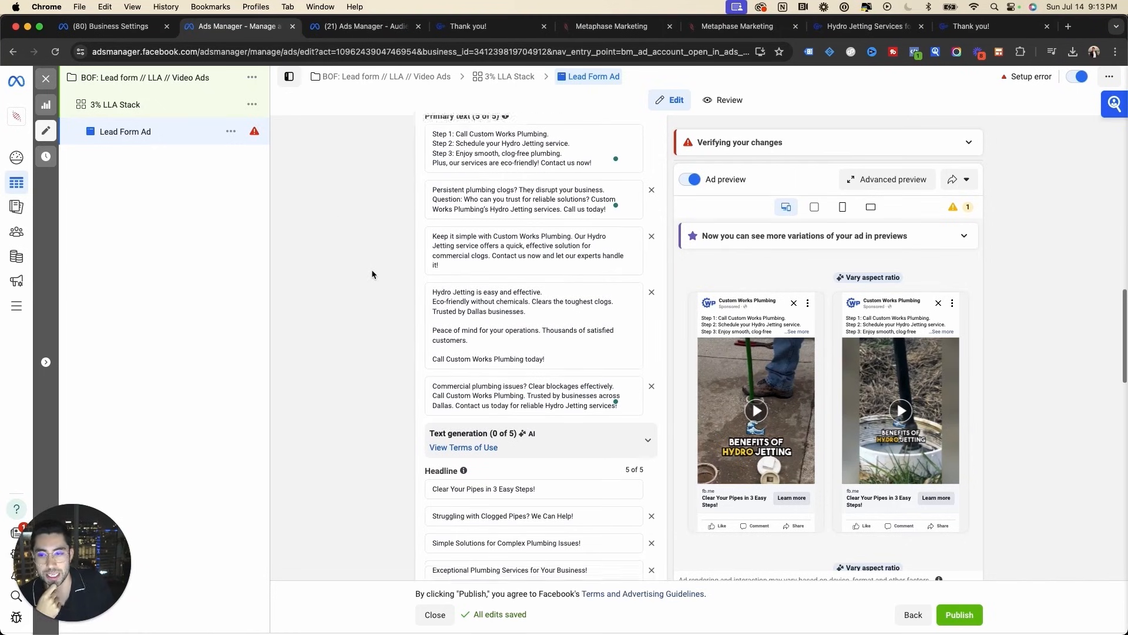
{"action": "scroll", "coordinate": [372, 271], "scroll_direction": "up", "scroll_amount": 1}
Look through ChatGPT's remaining framework ad copy, from SUCCES and SOAP to PPPP and SLAP.
{"action": "scroll", "coordinate": [371, 274], "scroll_direction": "down", "scroll_amount": 10}
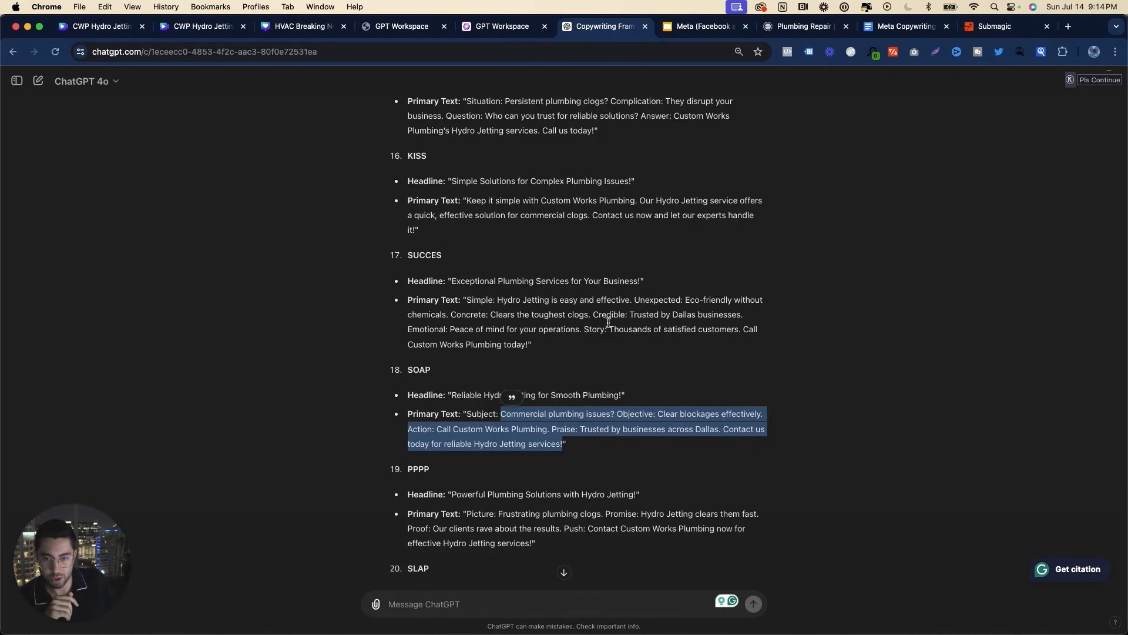
{"action": "scroll", "coordinate": [610, 326], "scroll_direction": "down", "scroll_amount": 4}
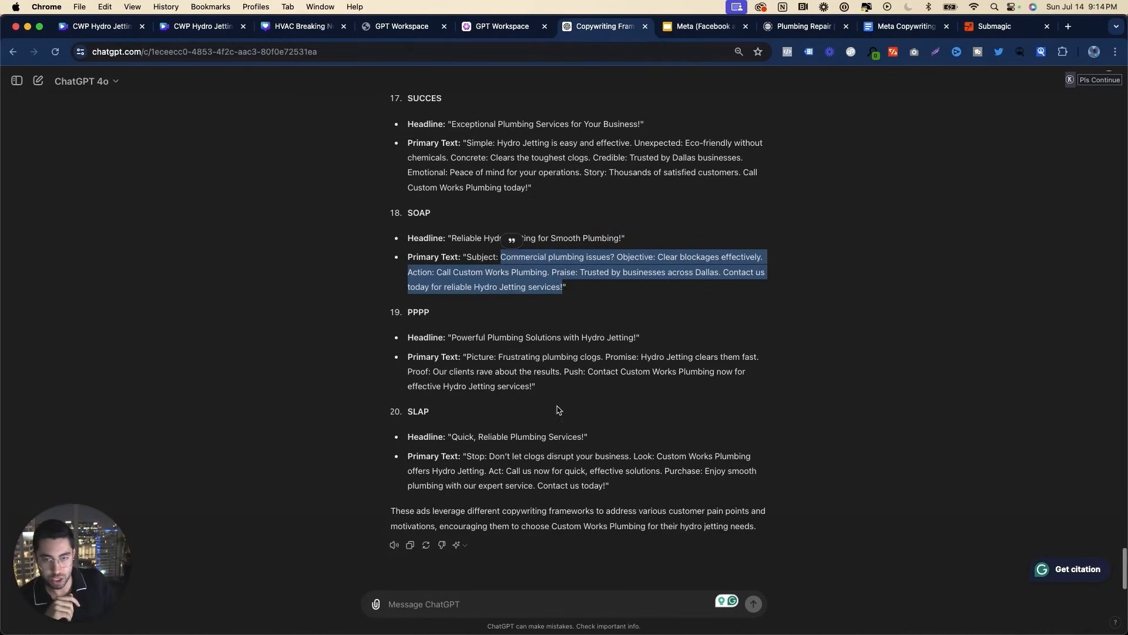
{"action": "left_click", "coordinate": [469, 356]}
{"action": "scroll", "coordinate": [512, 294], "scroll_direction": "up", "scroll_amount": 5}
Start creating a new instant form for the Lead Form Ad's destination in Ads Manager.
{"action": "scroll", "coordinate": [627, 298], "scroll_direction": "down", "scroll_amount": 5}
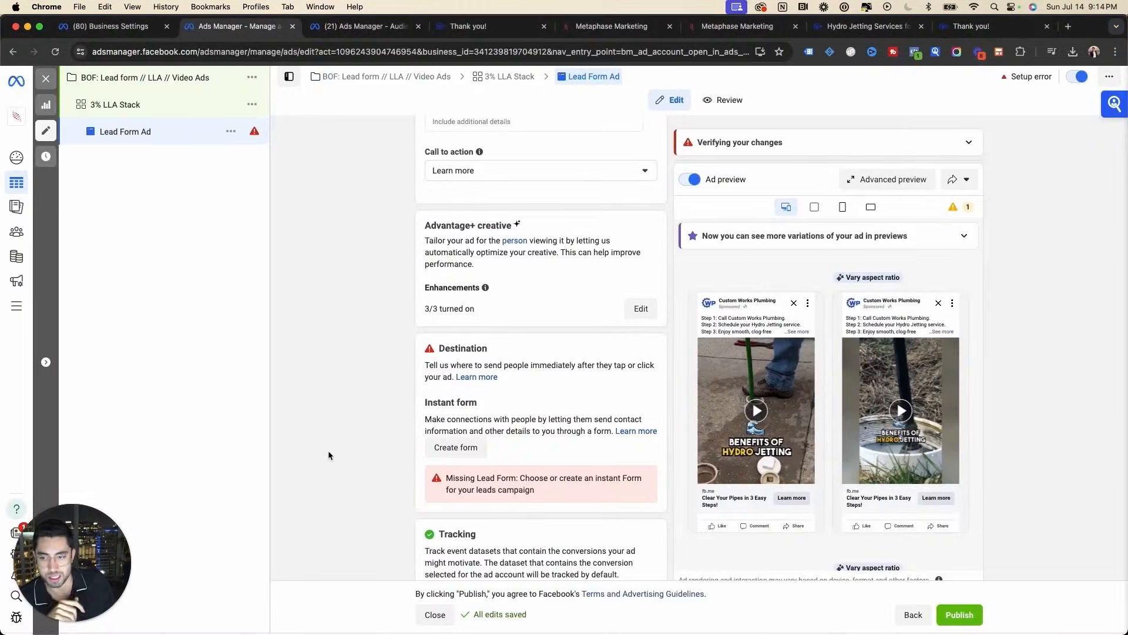
{"action": "scroll", "coordinate": [328, 451], "scroll_direction": "down", "scroll_amount": 7}
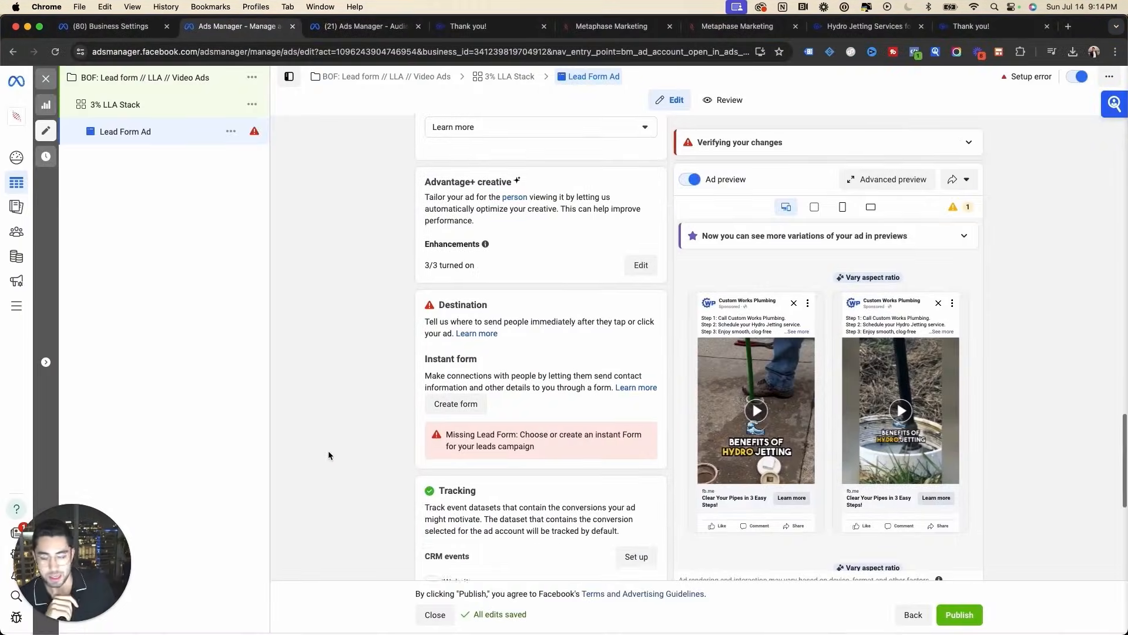
{"action": "scroll", "coordinate": [351, 463], "scroll_direction": "up", "scroll_amount": 7}
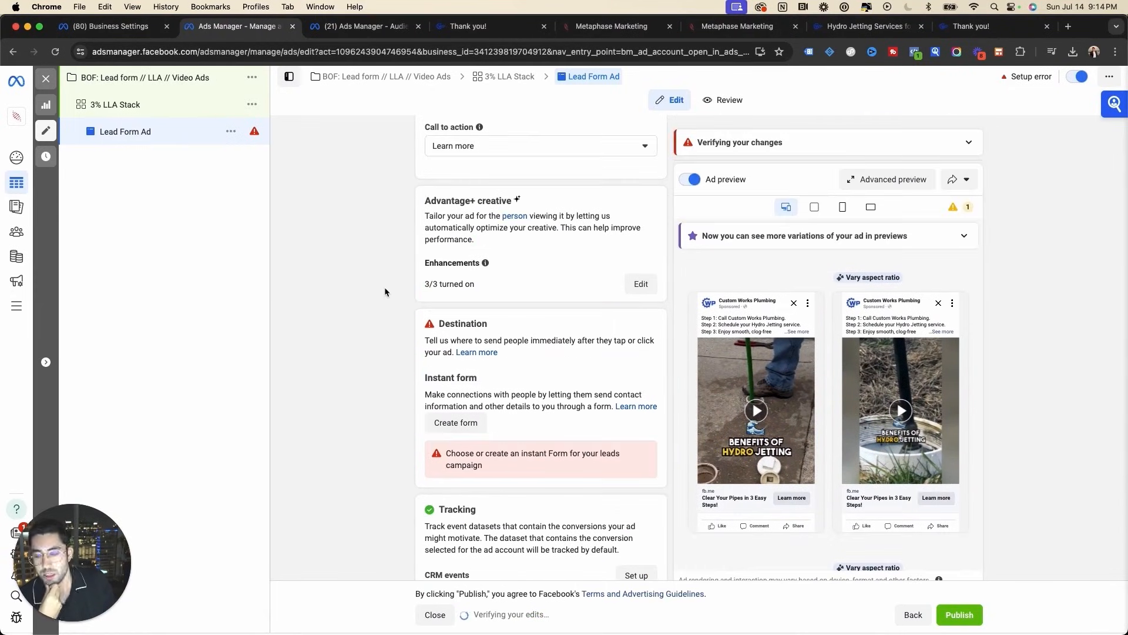
{"action": "scroll", "coordinate": [591, 241], "scroll_direction": "up", "scroll_amount": 2}
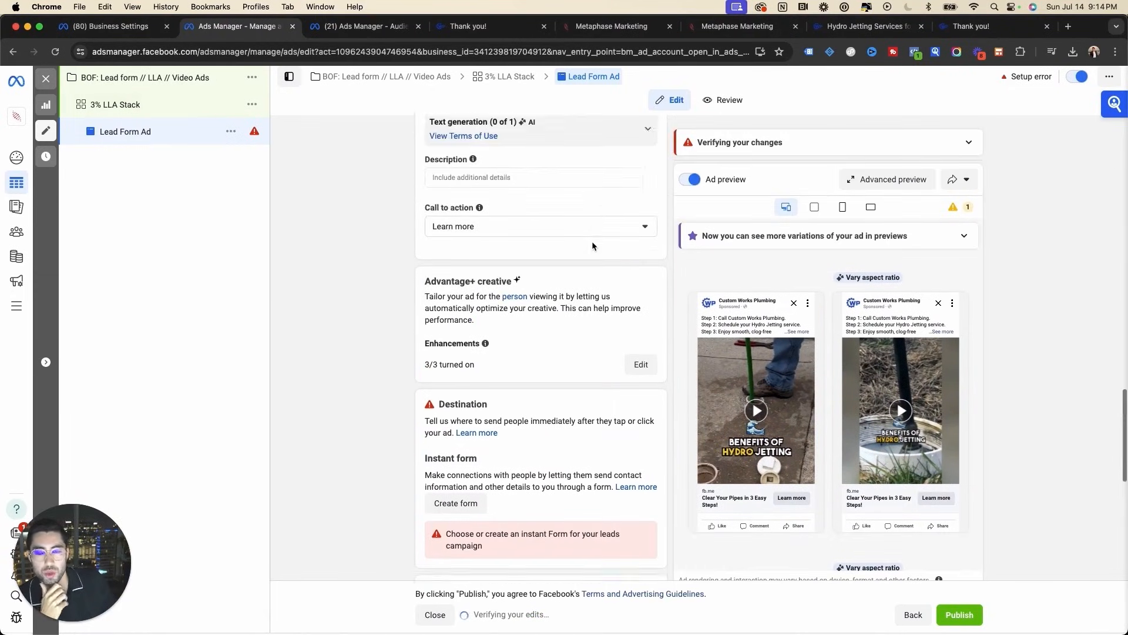
{"action": "scroll", "coordinate": [591, 241], "scroll_direction": "down", "scroll_amount": 3}
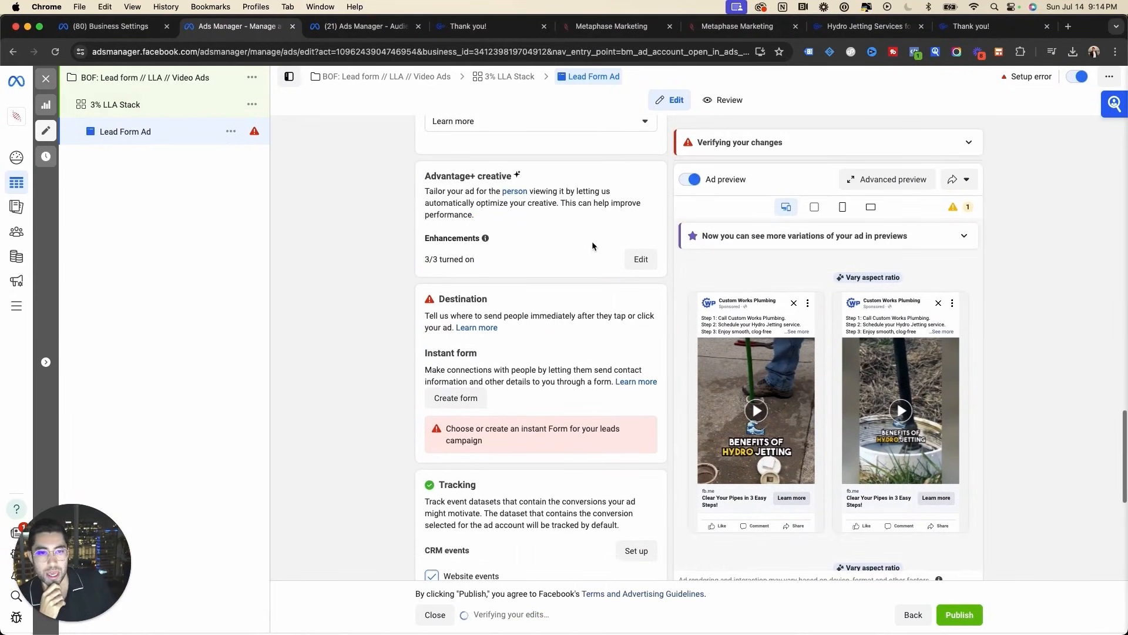
{"action": "left_click", "coordinate": [474, 394]}
Try the Higher intent form type and examine its review screen in the form preview.
{"action": "scroll", "coordinate": [419, 306], "scroll_direction": "down", "scroll_amount": 2}
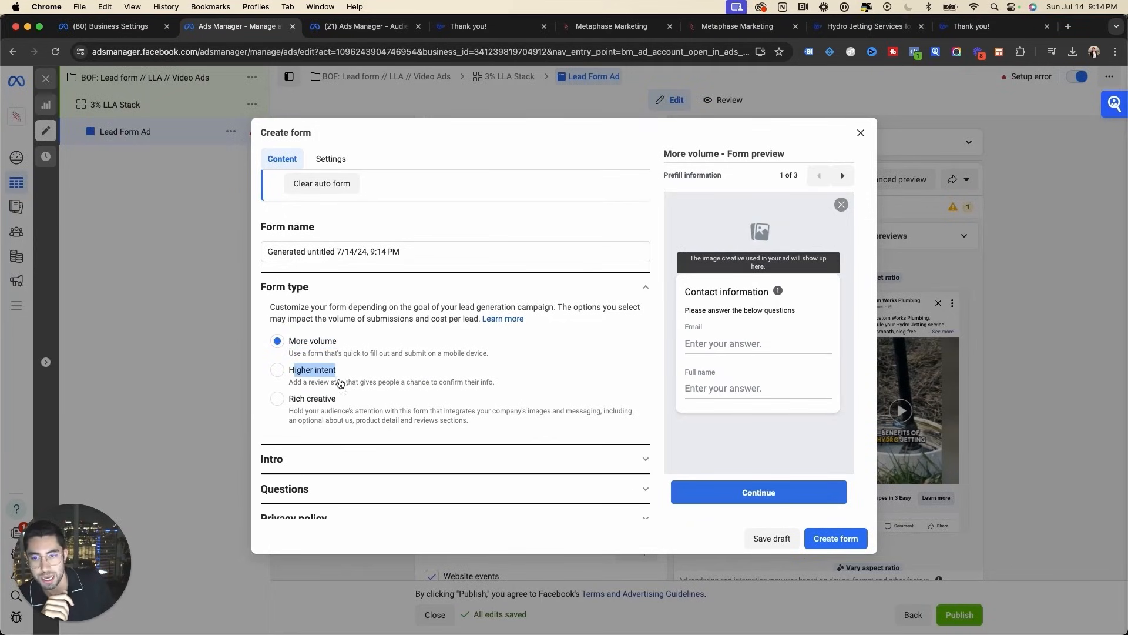
{"action": "left_click", "coordinate": [341, 401]}
{"action": "left_click", "coordinate": [302, 373]}
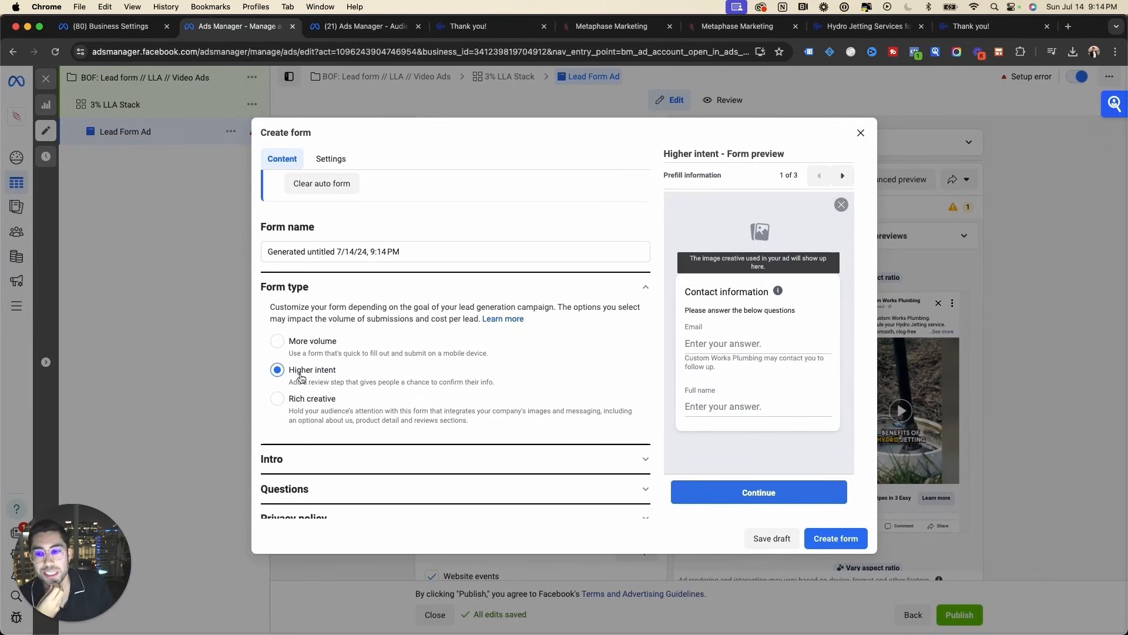
{"action": "scroll", "coordinate": [326, 341], "scroll_direction": "down", "scroll_amount": 1}
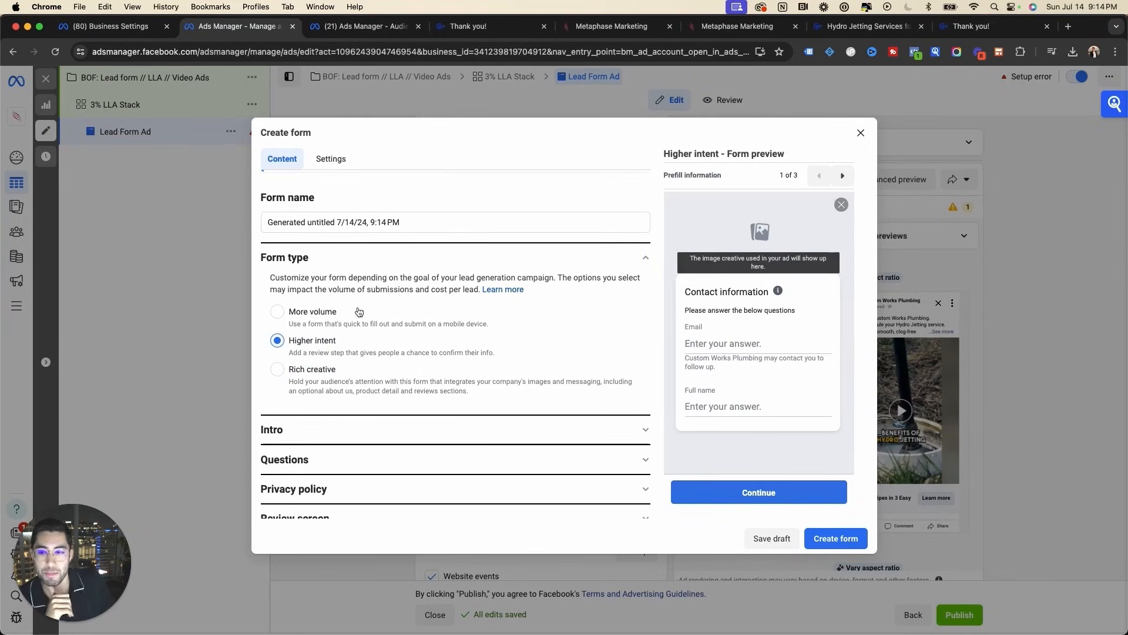
{"action": "scroll", "coordinate": [287, 320], "scroll_direction": "down", "scroll_amount": 1}
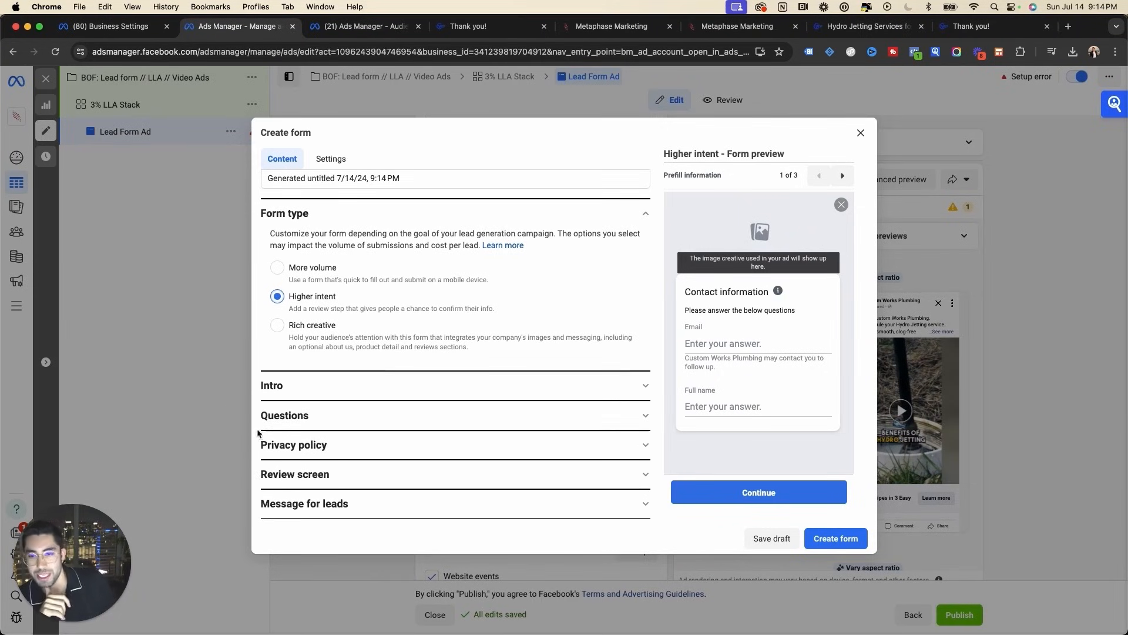
{"action": "left_click", "coordinate": [312, 478]}
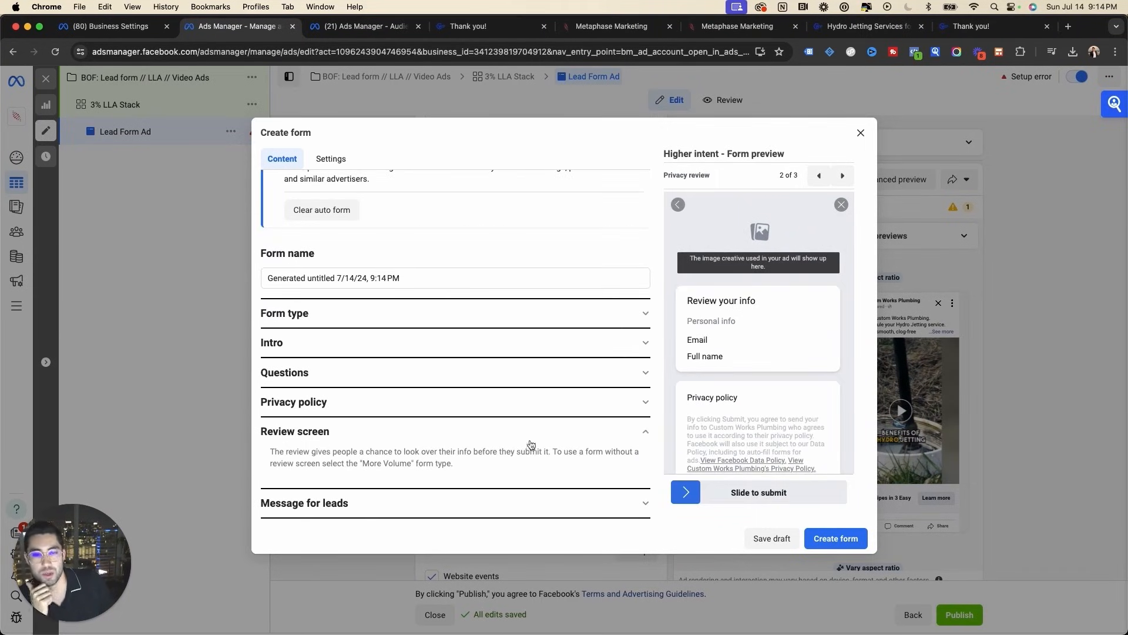
{"action": "scroll", "coordinate": [793, 399], "scroll_direction": "down", "scroll_amount": 1}
{"action": "scroll", "coordinate": [793, 397], "scroll_direction": "up", "scroll_amount": 1}
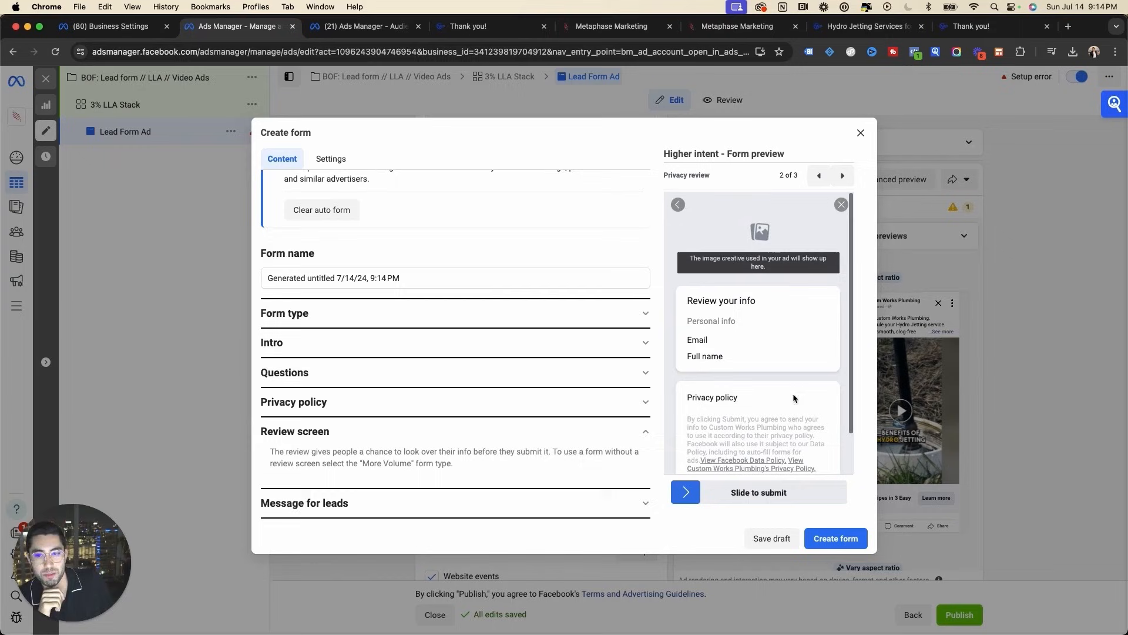
Set the form type to More volume and expand the form's Questions section.
{"action": "left_click", "coordinate": [291, 434]}
{"action": "left_click", "coordinate": [336, 354]}
{"action": "left_click", "coordinate": [294, 412]}
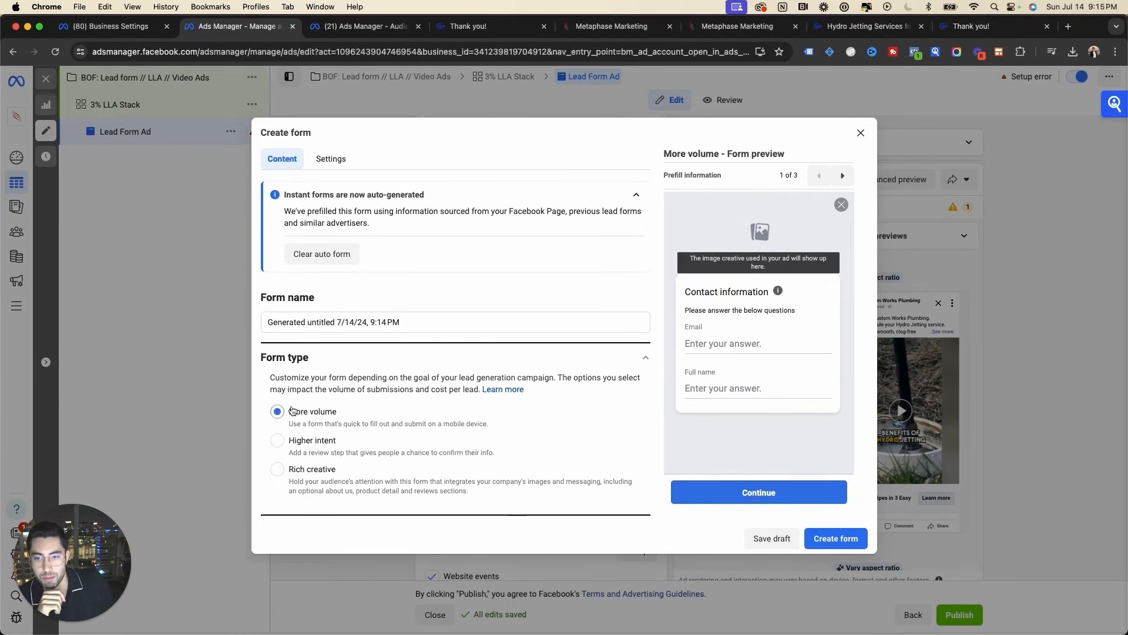
{"action": "scroll", "coordinate": [294, 411], "scroll_direction": "down", "scroll_amount": 3}
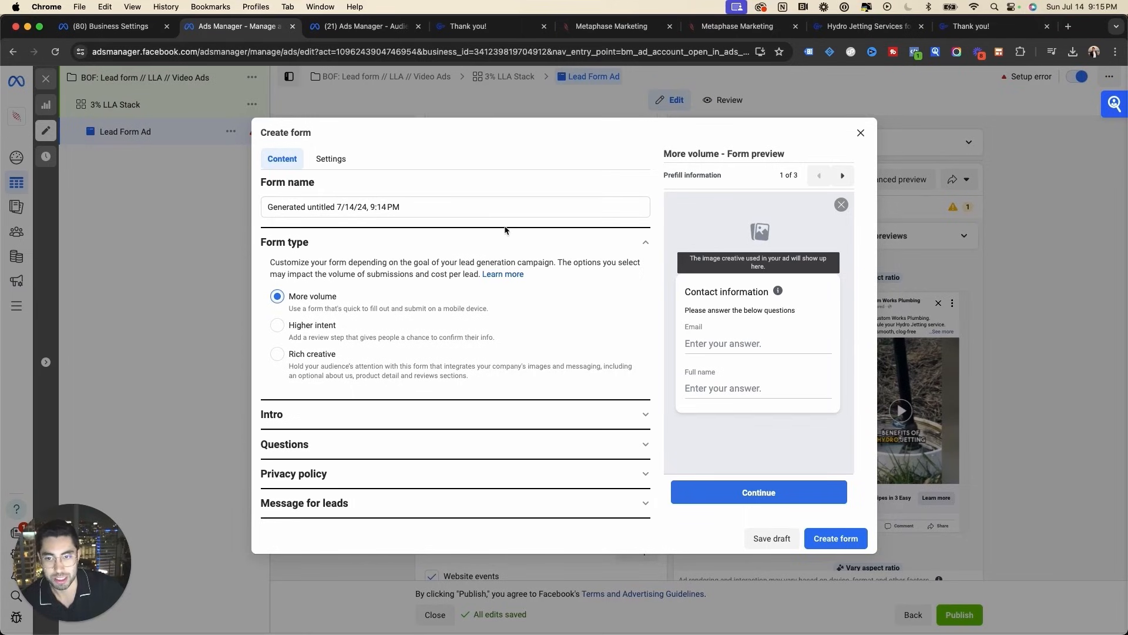
{"action": "left_click", "coordinate": [455, 444]}
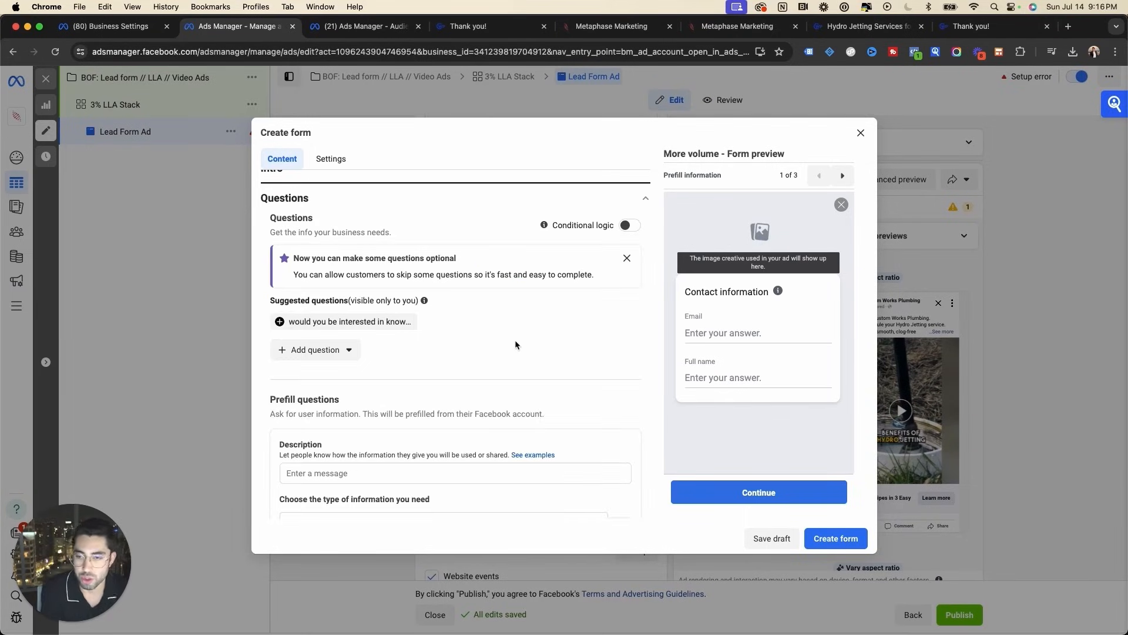
Try an appointment request question in the form and discard it.
{"action": "left_click", "coordinate": [340, 353]}
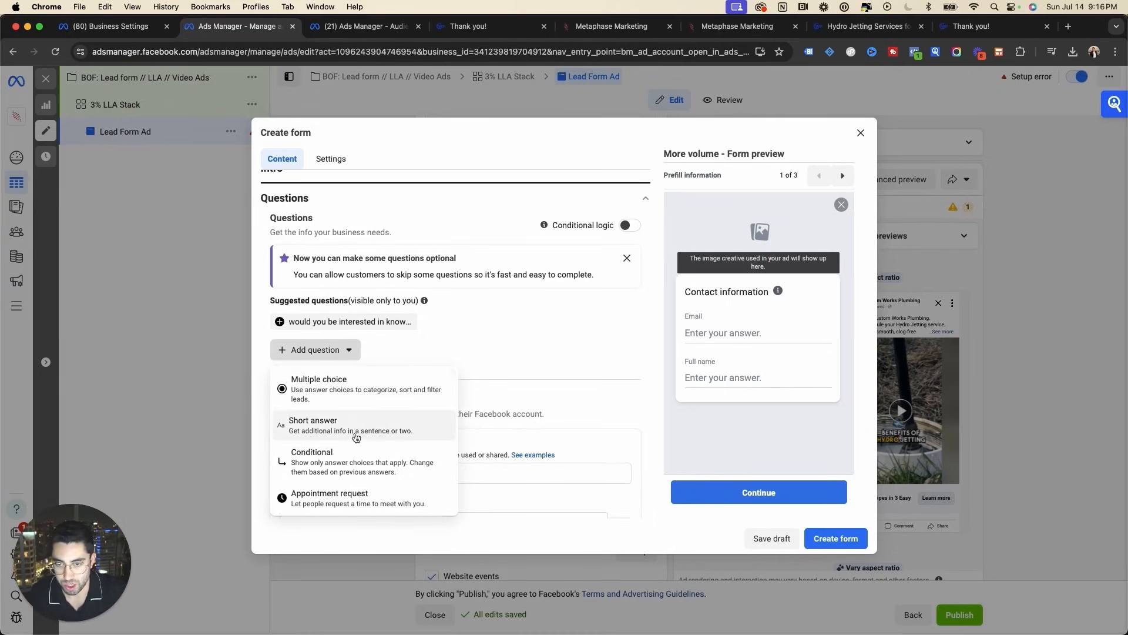
{"action": "left_click", "coordinate": [352, 498]}
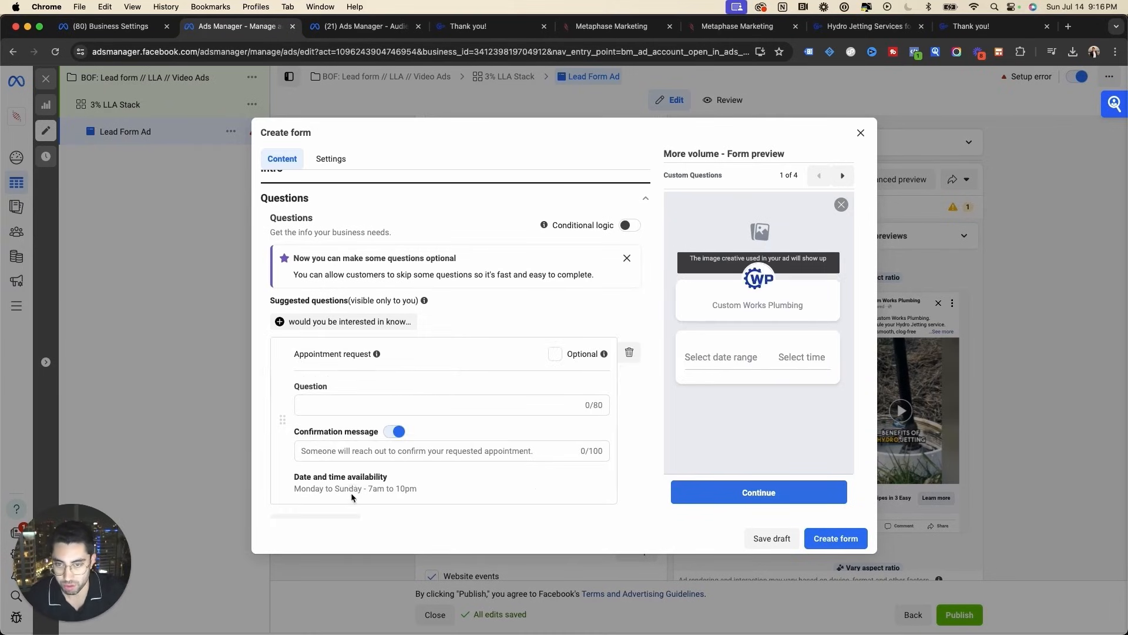
{"action": "left_click", "coordinate": [630, 353]}
Try a multiple choice question in the form and test its Optional setting on and off.
{"action": "left_click", "coordinate": [315, 347]}
{"action": "left_click", "coordinate": [332, 387]}
{"action": "scroll", "coordinate": [333, 345], "scroll_direction": "down", "scroll_amount": 2}
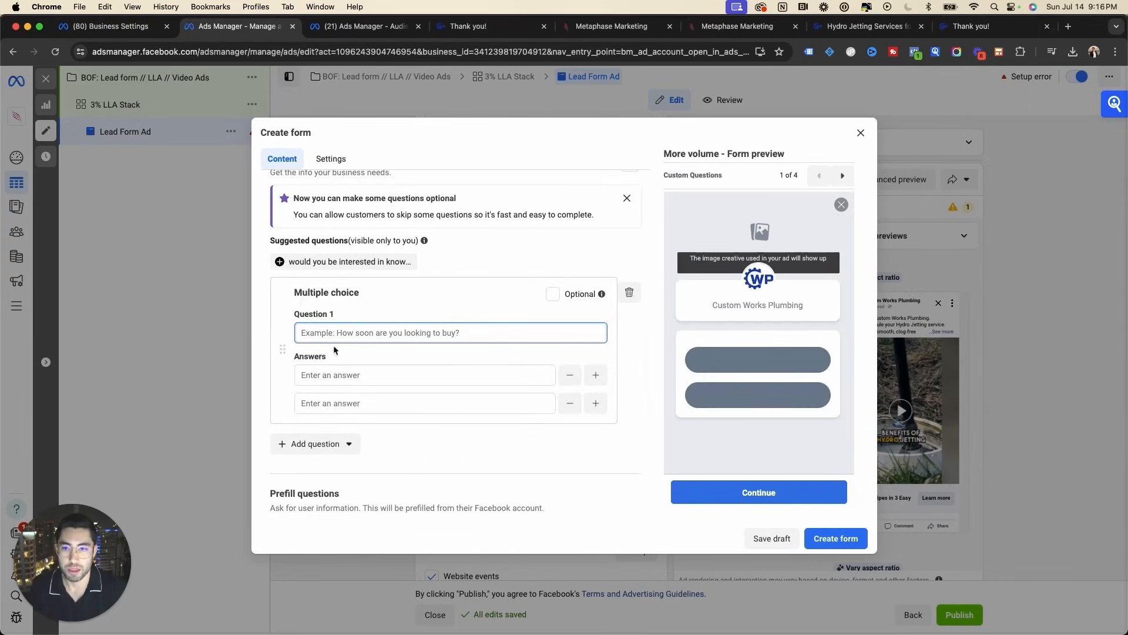
{"action": "left_click_drag", "start_coordinate": [300, 296], "coordinate": [375, 289]}
{"action": "left_click", "coordinate": [378, 290]}
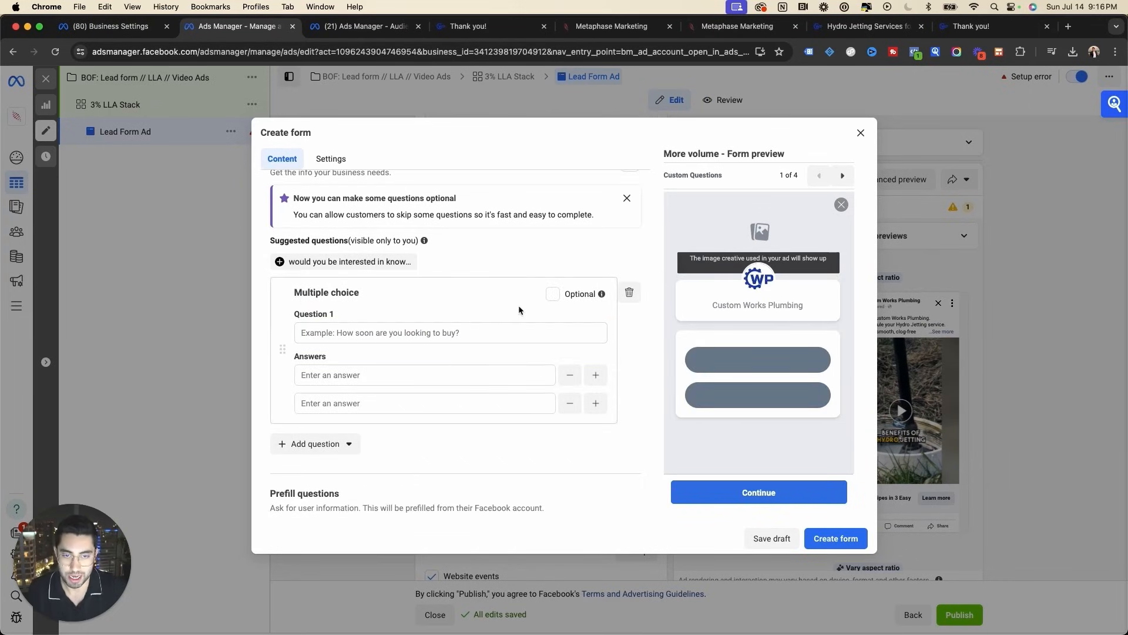
{"action": "left_click", "coordinate": [552, 294]}
{"action": "left_click", "coordinate": [494, 330]}
{"action": "left_click", "coordinate": [552, 293]}
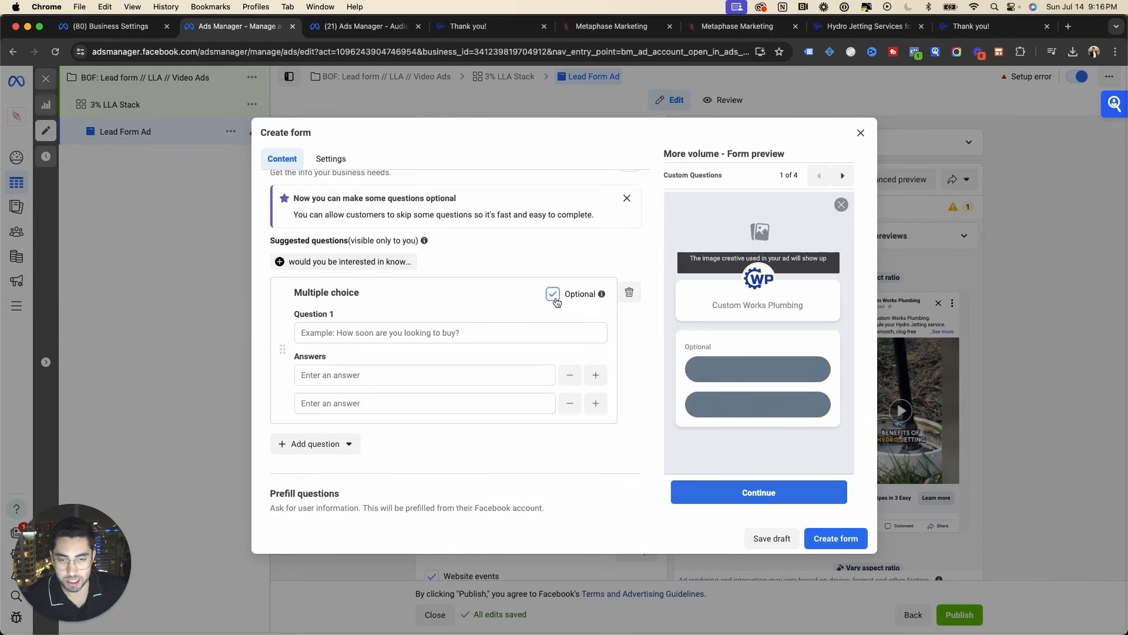
{"action": "left_click", "coordinate": [552, 294]}
Look over the empty question and answer fields, and delete the multiple choice question.
{"action": "left_click", "coordinate": [362, 334]}
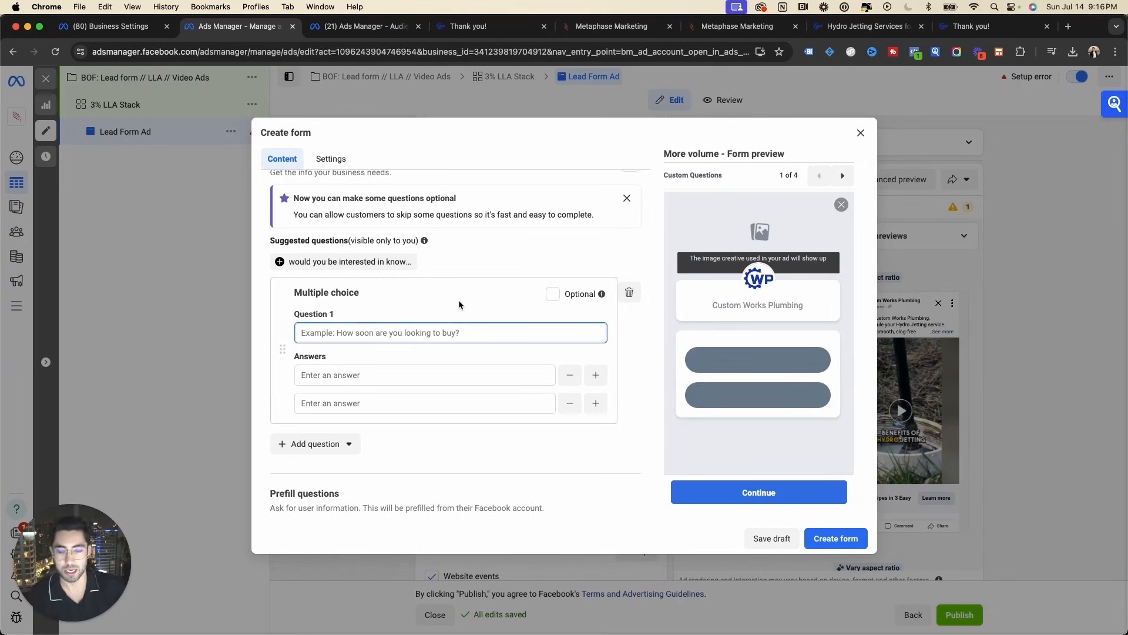
{"action": "left_click_drag", "start_coordinate": [296, 302], "coordinate": [349, 295]}
{"action": "left_click", "coordinate": [390, 376]}
{"action": "left_click", "coordinate": [404, 415]}
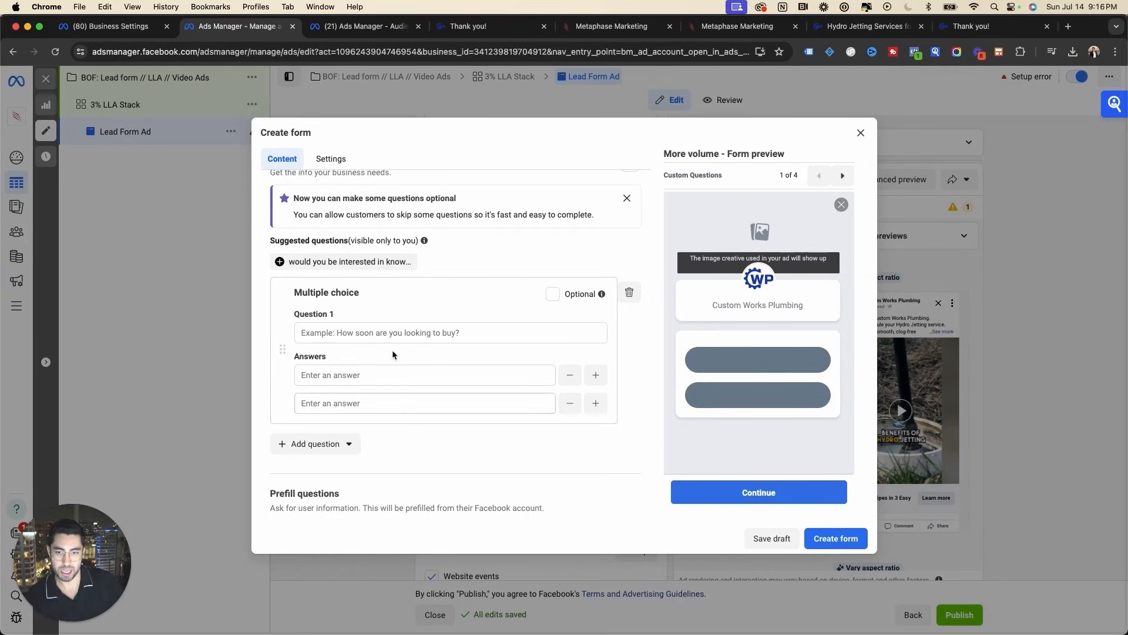
{"action": "left_click", "coordinate": [629, 292]}
Add a blank multiple choice question to the form's Questions section.
{"action": "scroll", "coordinate": [525, 269], "scroll_direction": "up", "scroll_amount": 6}
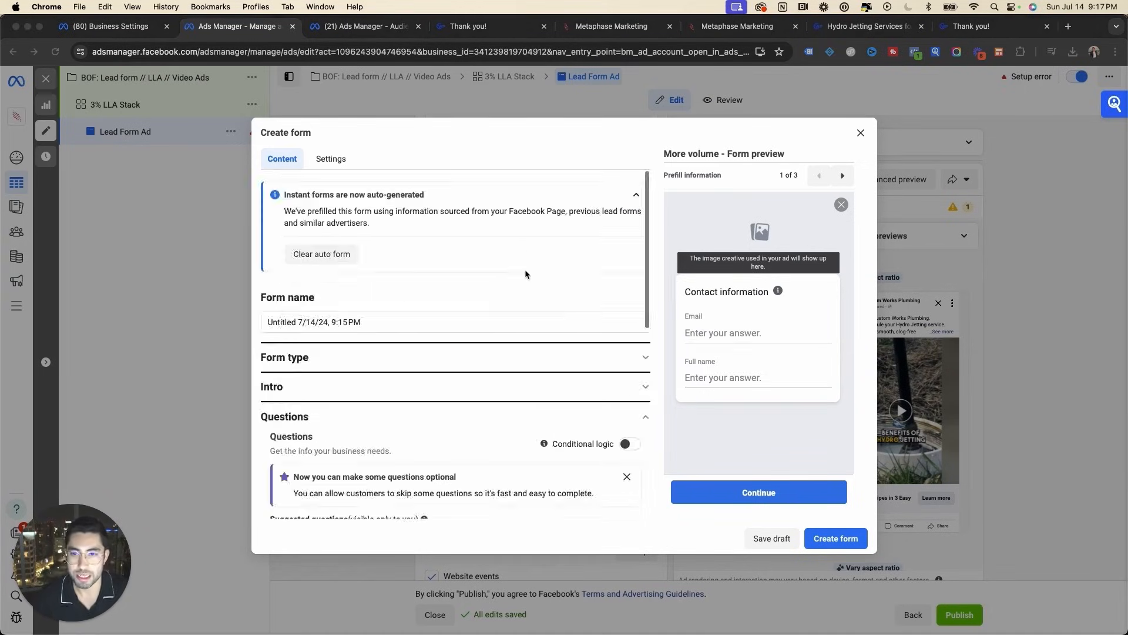
{"action": "scroll", "coordinate": [526, 275], "scroll_direction": "down", "scroll_amount": 5}
{"action": "left_click", "coordinate": [315, 379]}
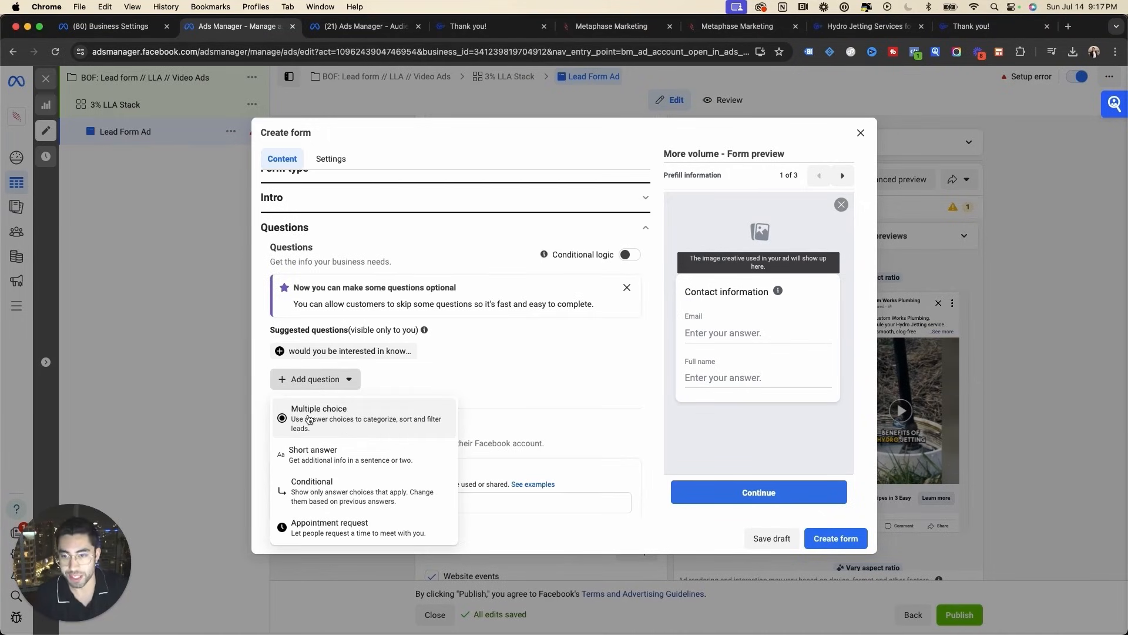
{"action": "left_click", "coordinate": [309, 420]}
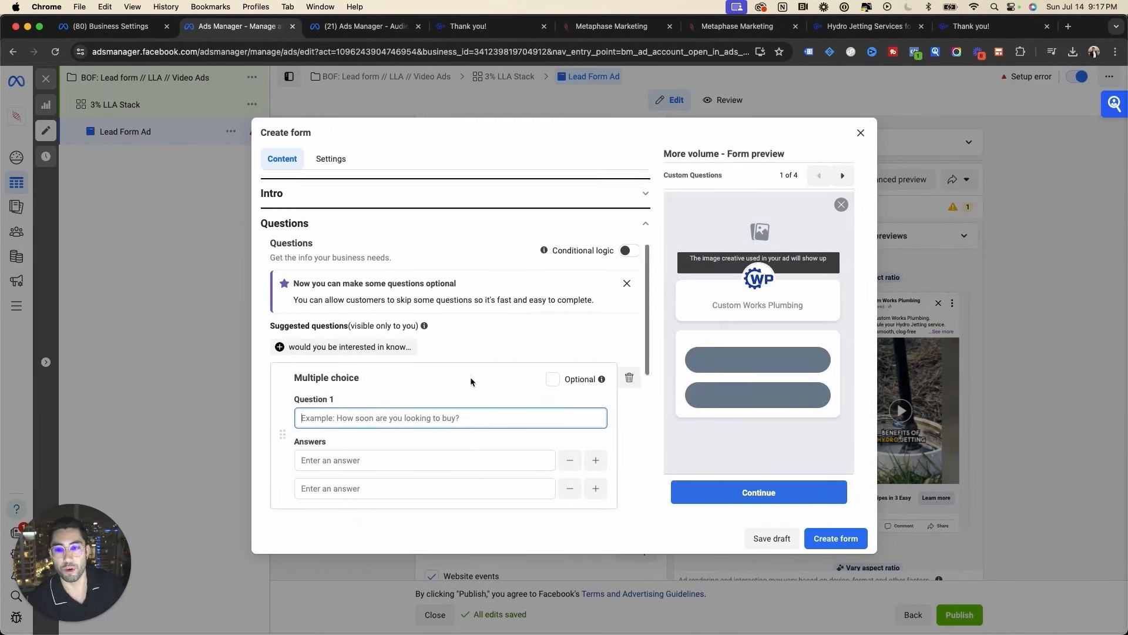
{"action": "scroll", "coordinate": [470, 376], "scroll_direction": "down", "scroll_amount": 2}
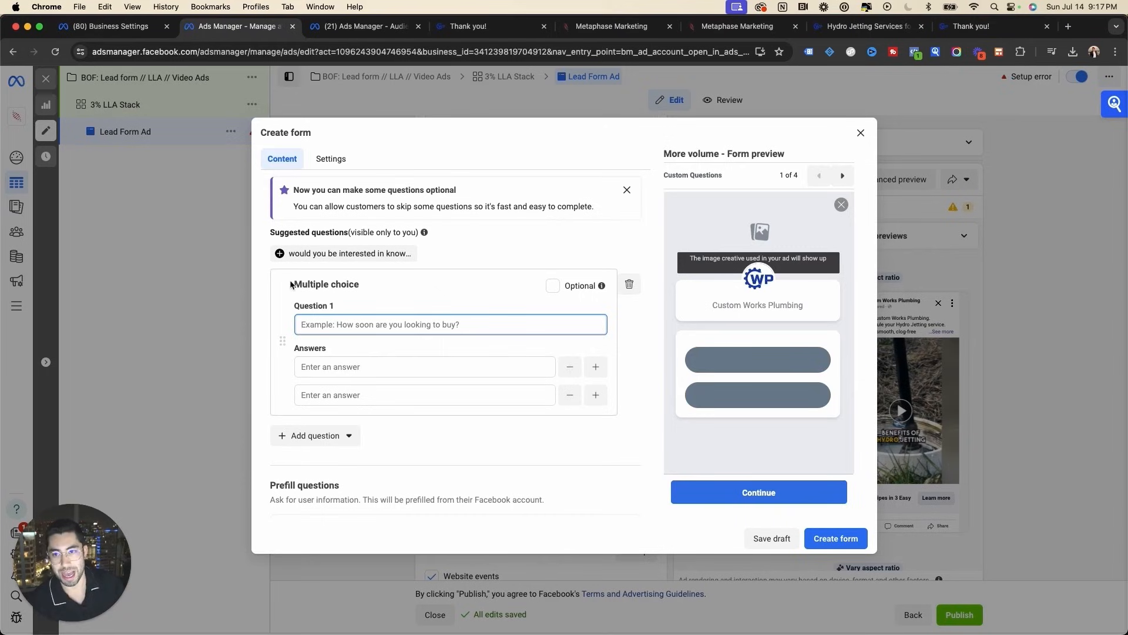
{"action": "left_click_drag", "start_coordinate": [293, 284], "coordinate": [355, 285]}
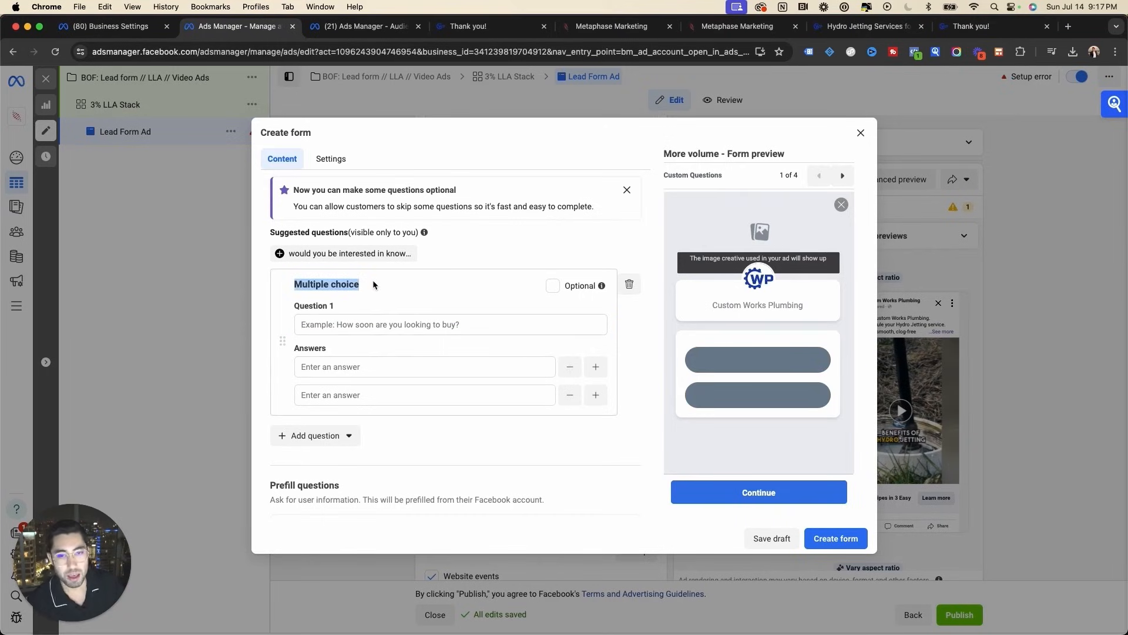
Delete the blank multiple choice question from the form's Questions section.
{"action": "left_click", "coordinate": [424, 284]}
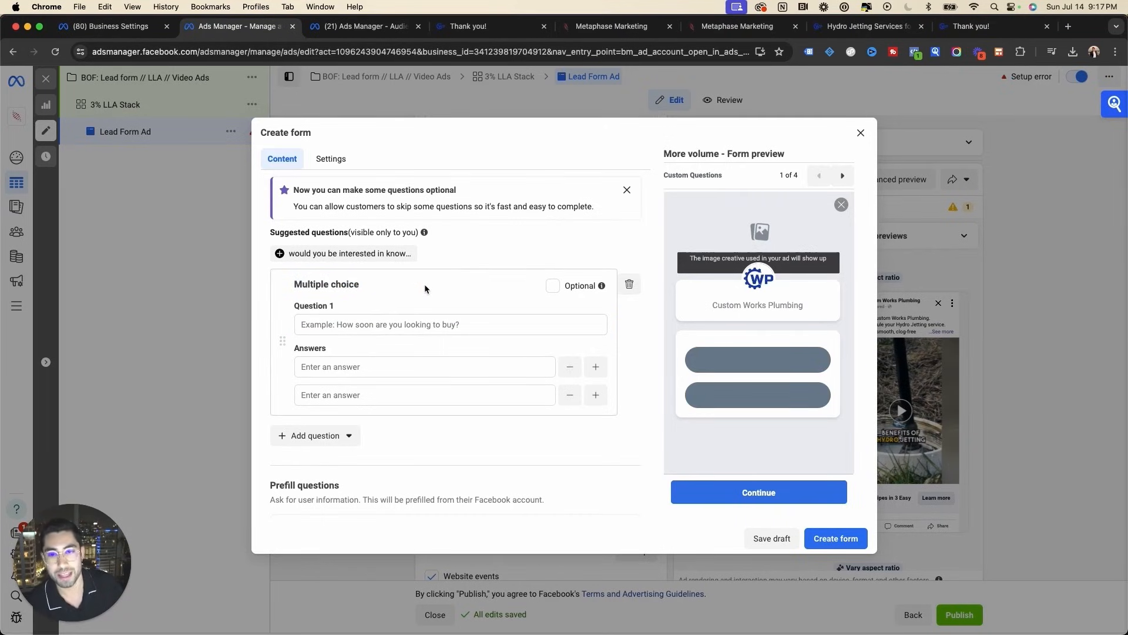
{"action": "left_click", "coordinate": [462, 325]}
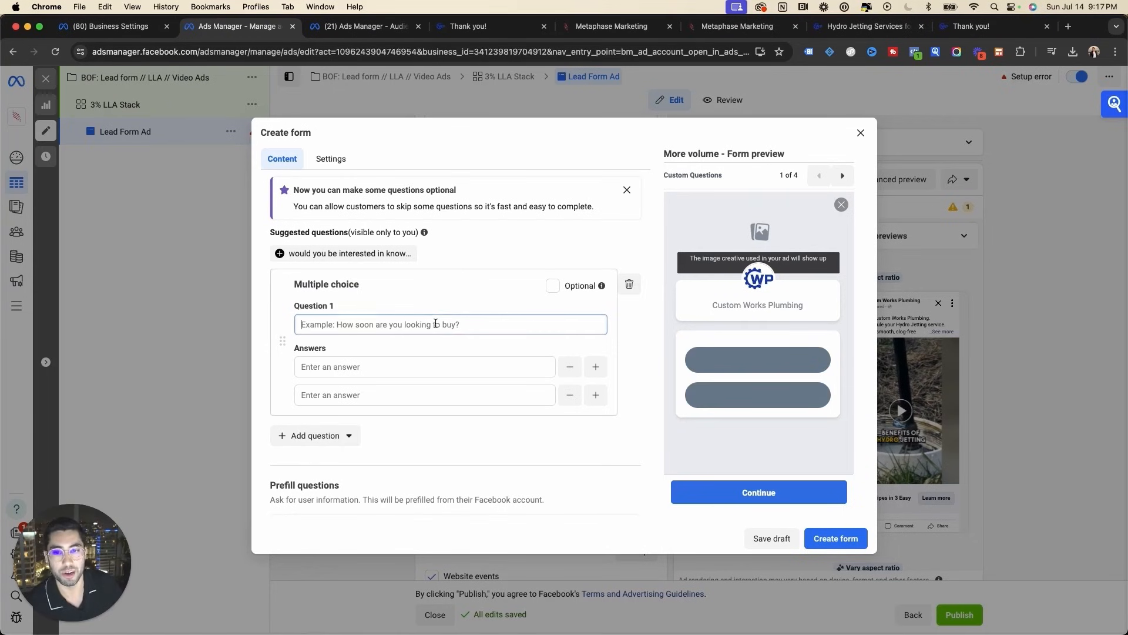
{"action": "left_click", "coordinate": [629, 284]}
Change the form type to Higher intent and check the Intro section's settings.
{"action": "scroll", "coordinate": [625, 334], "scroll_direction": "up", "scroll_amount": 5}
{"action": "left_click", "coordinate": [494, 241]}
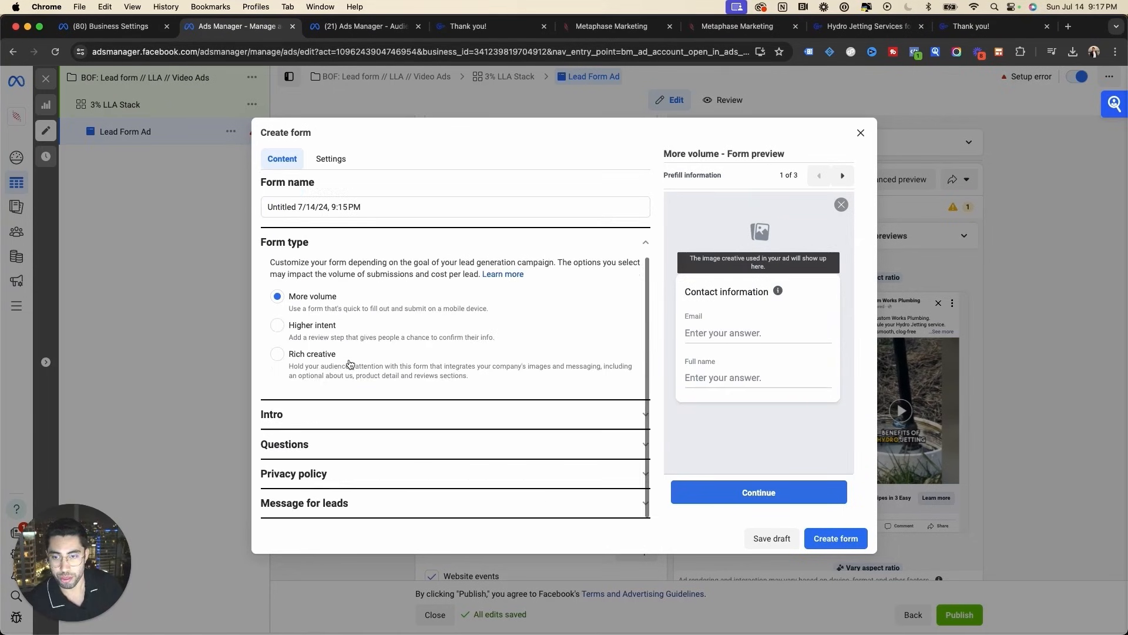
{"action": "left_click", "coordinate": [277, 325]}
{"action": "left_click", "coordinate": [365, 419]}
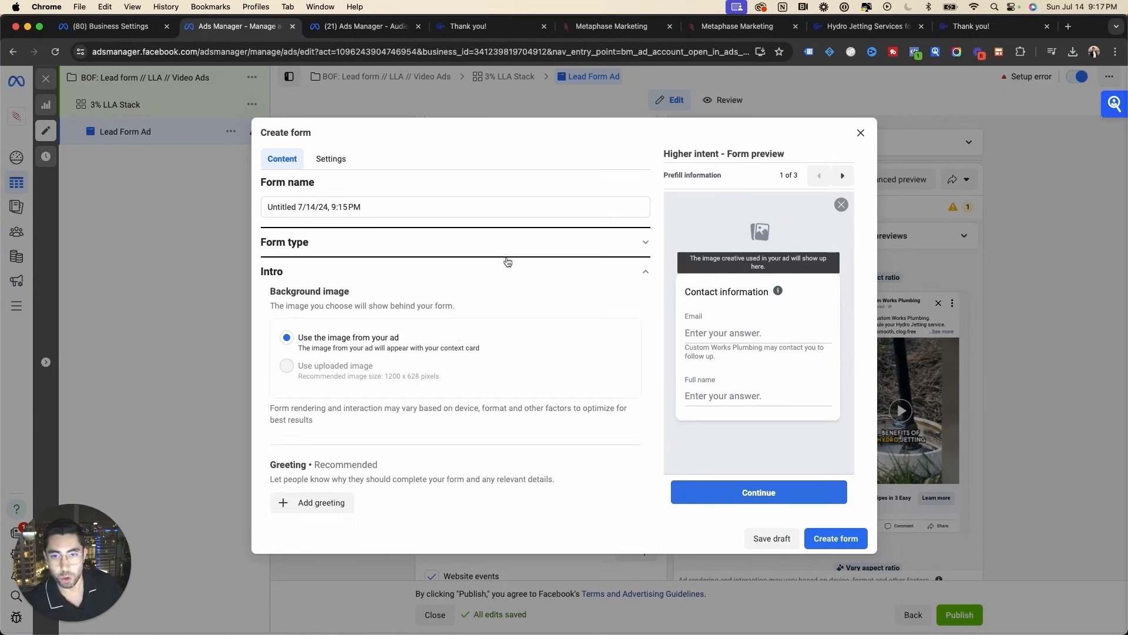
{"action": "left_click", "coordinate": [506, 258]}
Add a Phone number contact field to the form's prefill questions.
{"action": "left_click", "coordinate": [365, 415]}
{"action": "scroll", "coordinate": [418, 323], "scroll_direction": "down", "scroll_amount": 5}
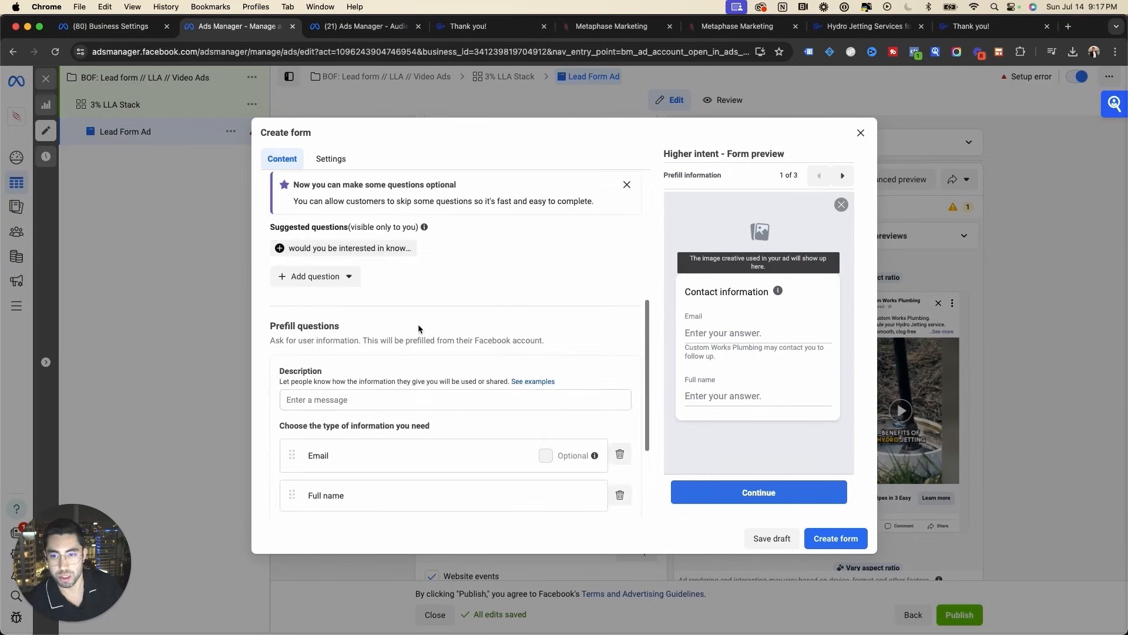
{"action": "left_click", "coordinate": [324, 381]}
{"action": "mouse_move", "coordinate": [353, 407]}
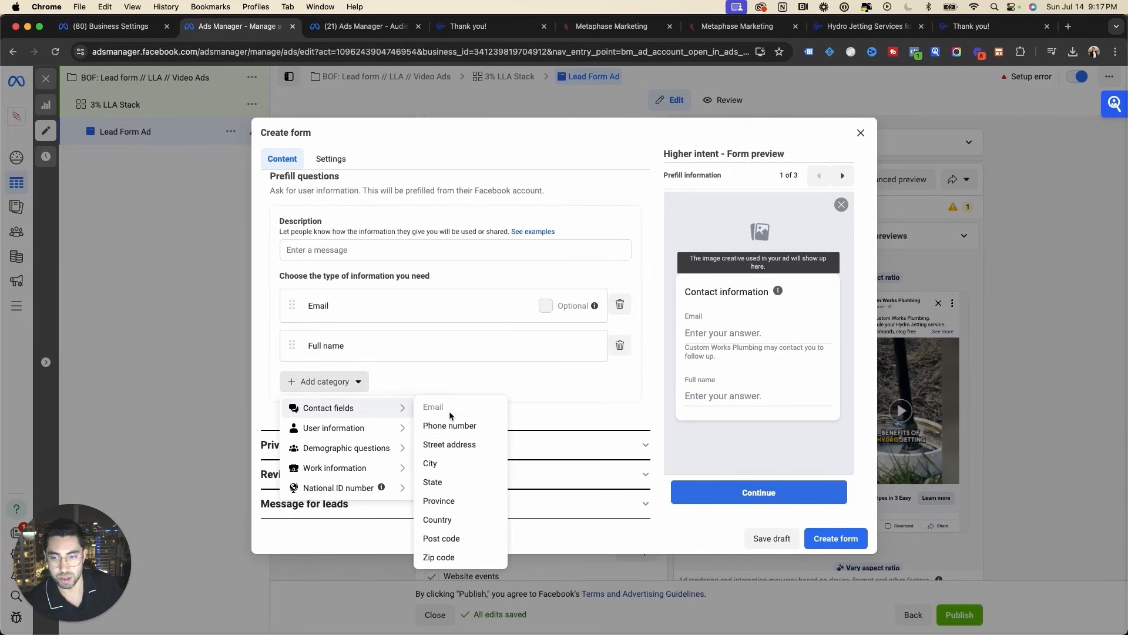
{"action": "left_click", "coordinate": [450, 426]}
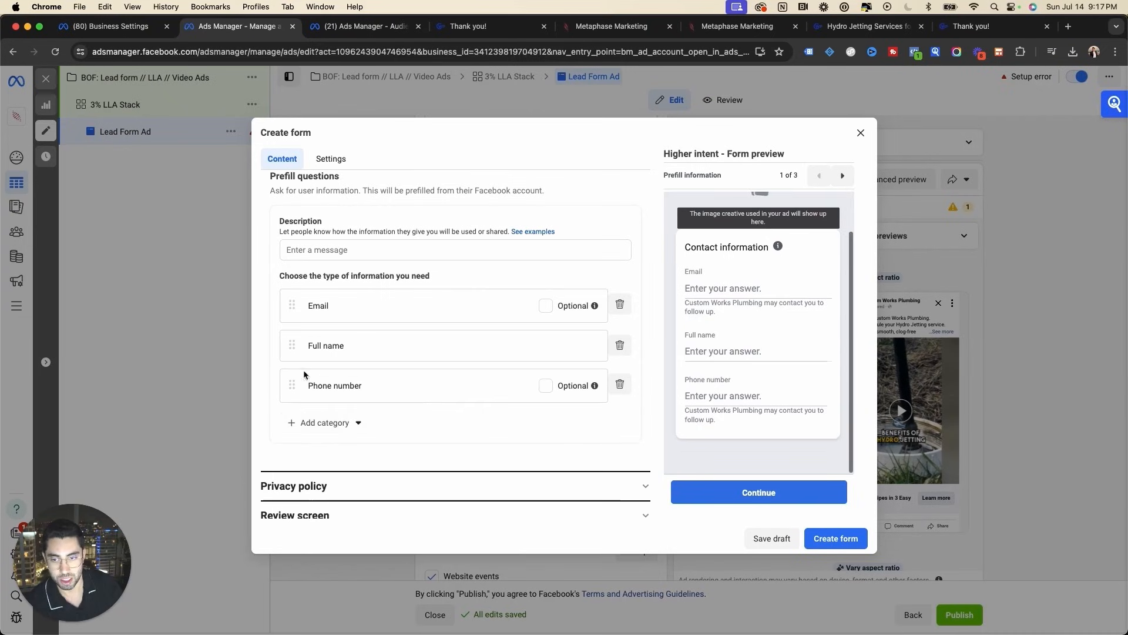
Try Street address and Post code prefill fields, test the Optional setting, and remove both fields.
{"action": "mouse_move", "coordinate": [390, 445]}
{"action": "left_click", "coordinate": [452, 483]}
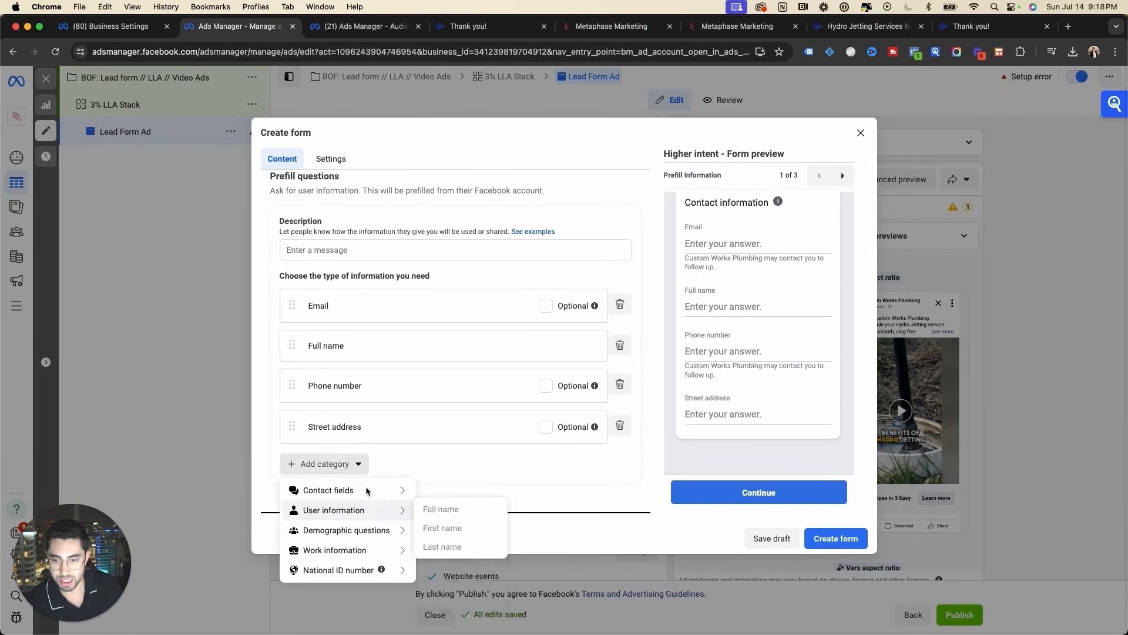
{"action": "left_click", "coordinate": [458, 618]}
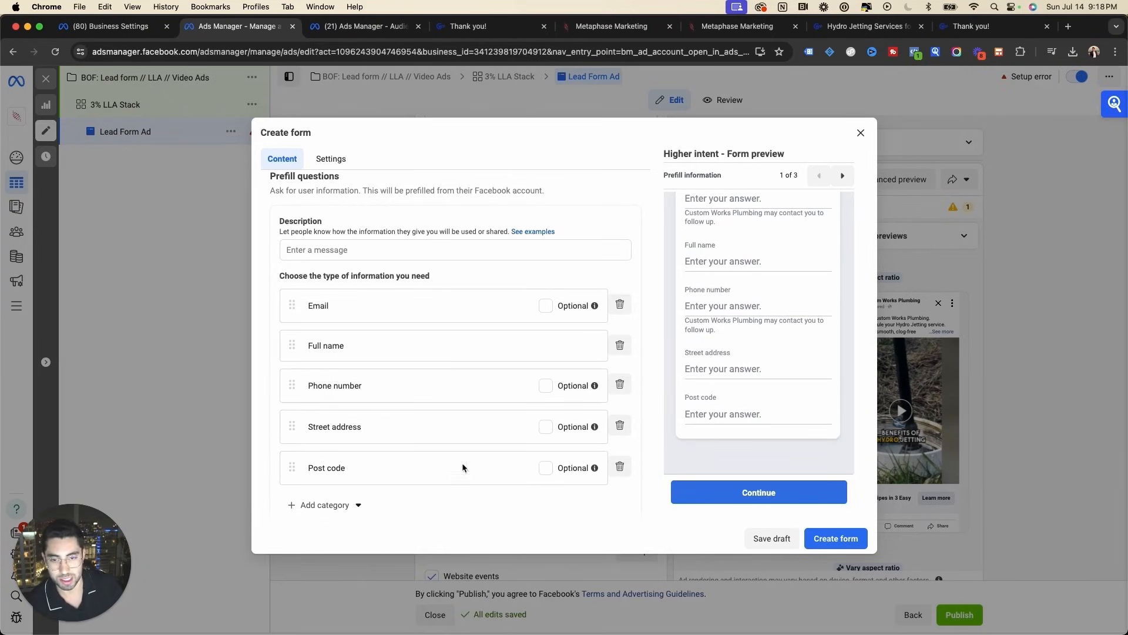
{"action": "left_click", "coordinate": [546, 427]}
{"action": "left_click", "coordinate": [620, 425]}
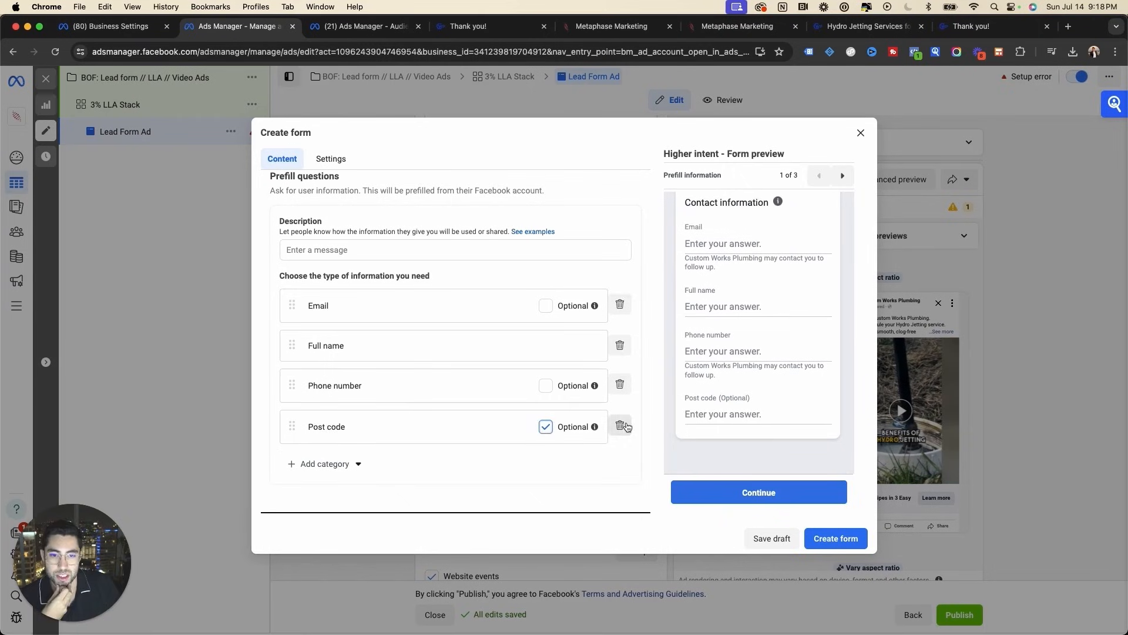
{"action": "left_click", "coordinate": [619, 425]}
Place Full name above Email in the prefill questions and set their description to "Submit Below To Request Hydro Jetting Estimate".
{"action": "left_click_drag", "start_coordinate": [293, 316], "coordinate": [289, 374]}
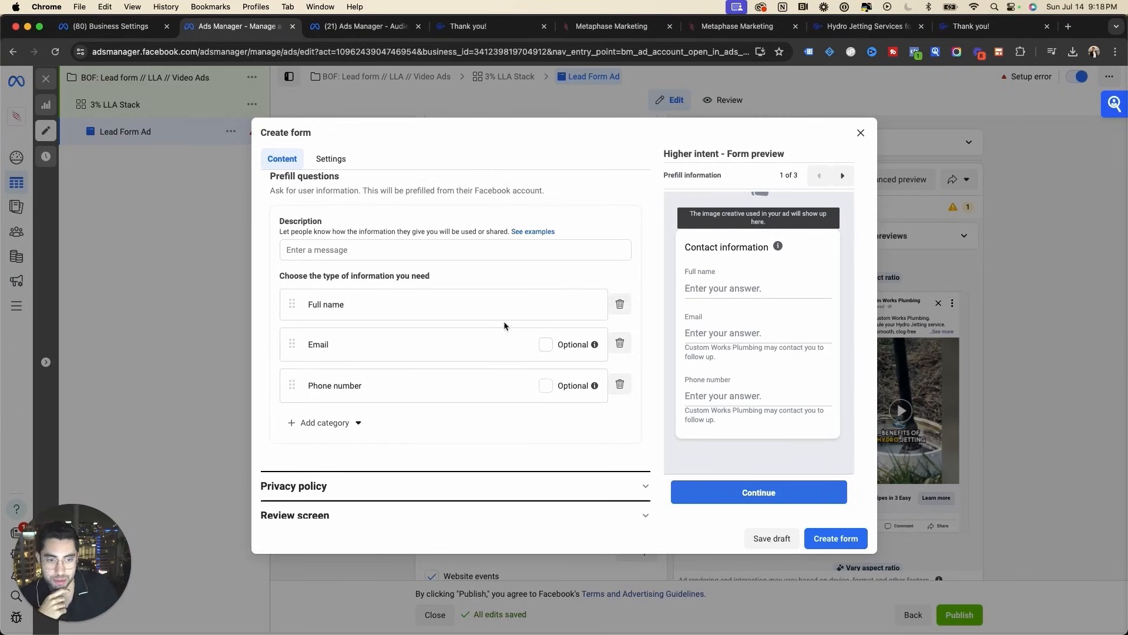
{"action": "scroll", "coordinate": [352, 339], "scroll_direction": "up", "scroll_amount": 2}
{"action": "left_click", "coordinate": [352, 339]}
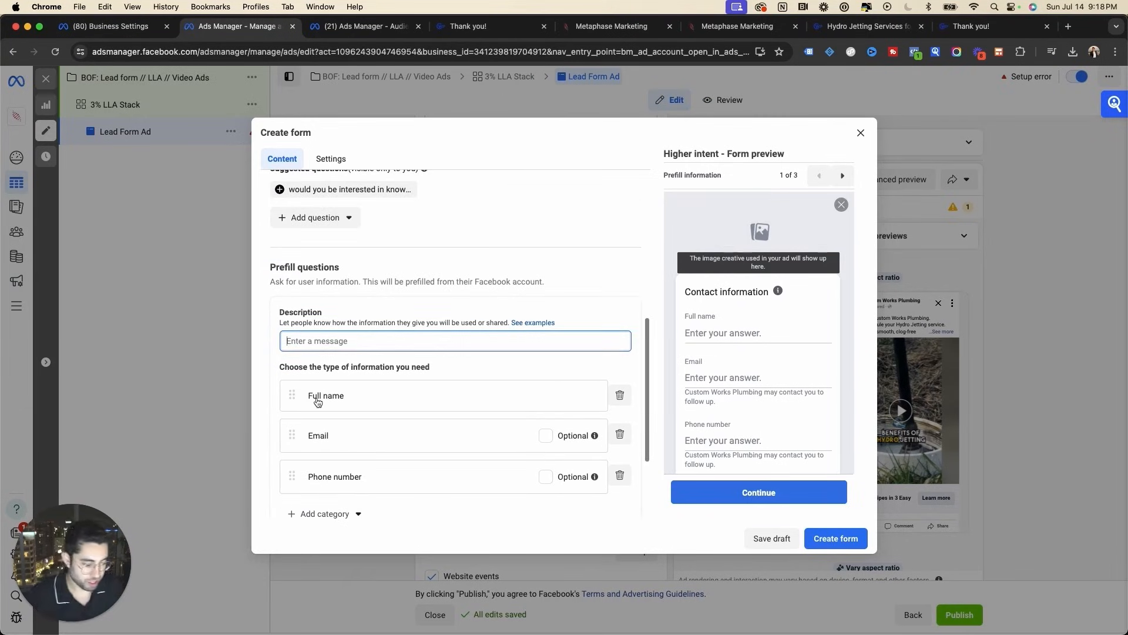
{"action": "type", "text": "Submit Below To R"}
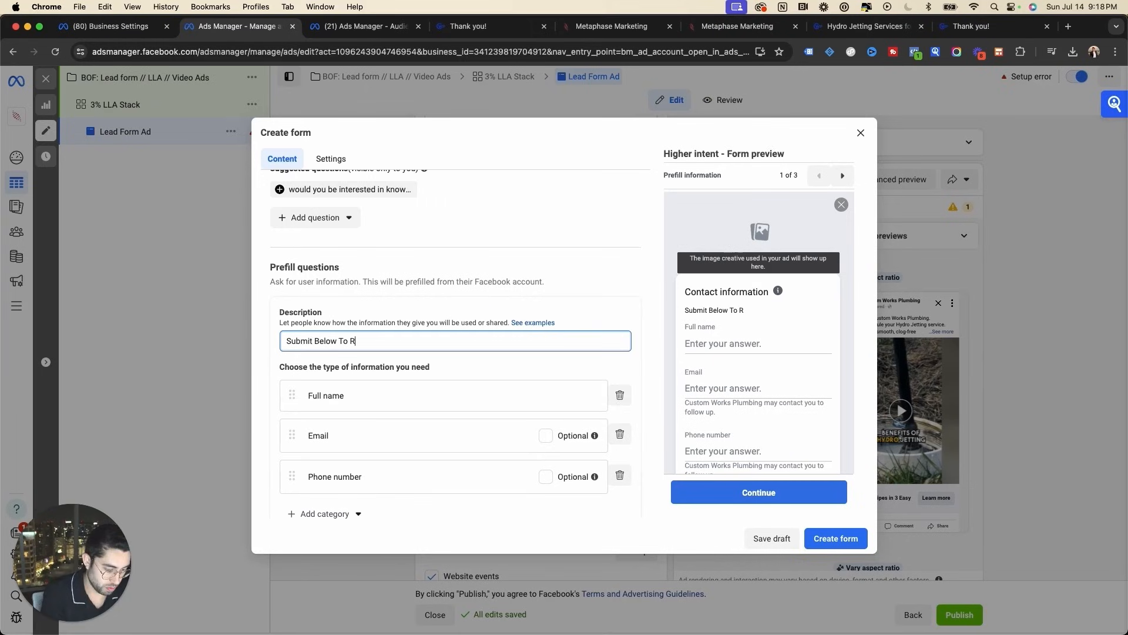
{"action": "type", "text": "equest Hydro Jetting "}
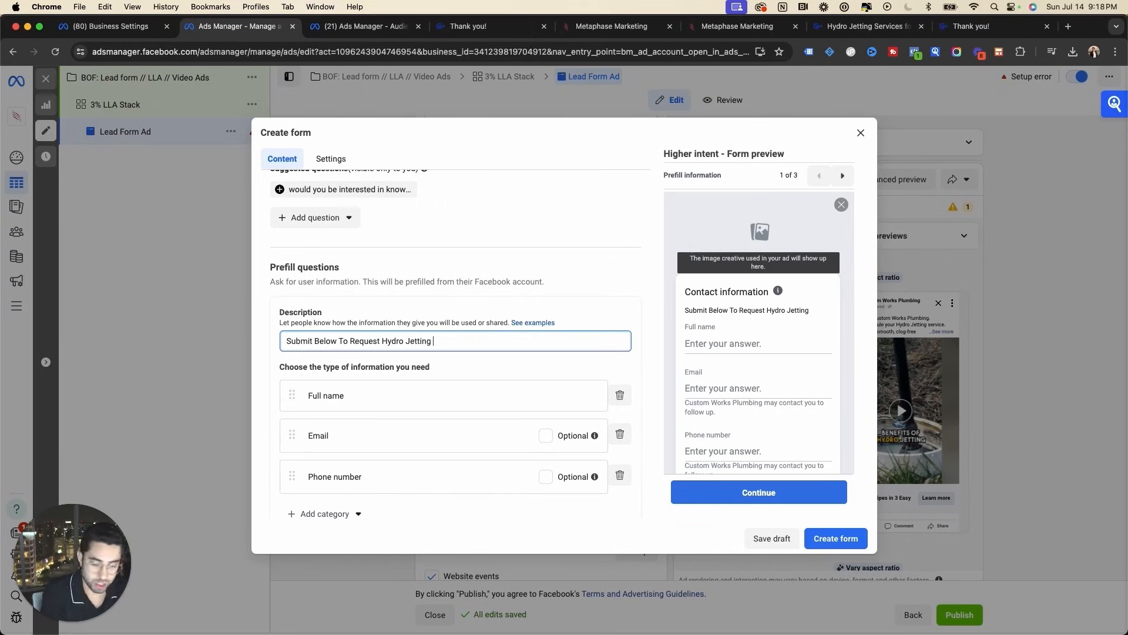
{"action": "type", "text": "Estimate"}
{"action": "scroll", "coordinate": [333, 250], "scroll_direction": "up", "scroll_amount": 10}
{"action": "scroll", "coordinate": [392, 229], "scroll_direction": "down", "scroll_amount": 3}
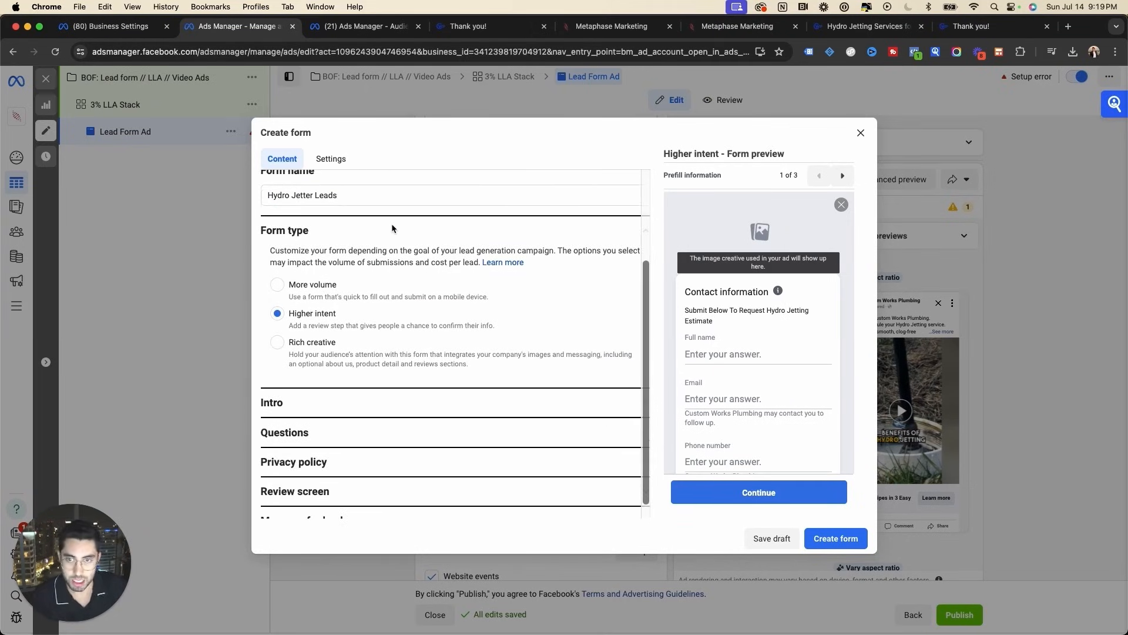
{"action": "scroll", "coordinate": [392, 229], "scroll_direction": "down", "scroll_amount": 5}
{"action": "left_click", "coordinate": [415, 363]}
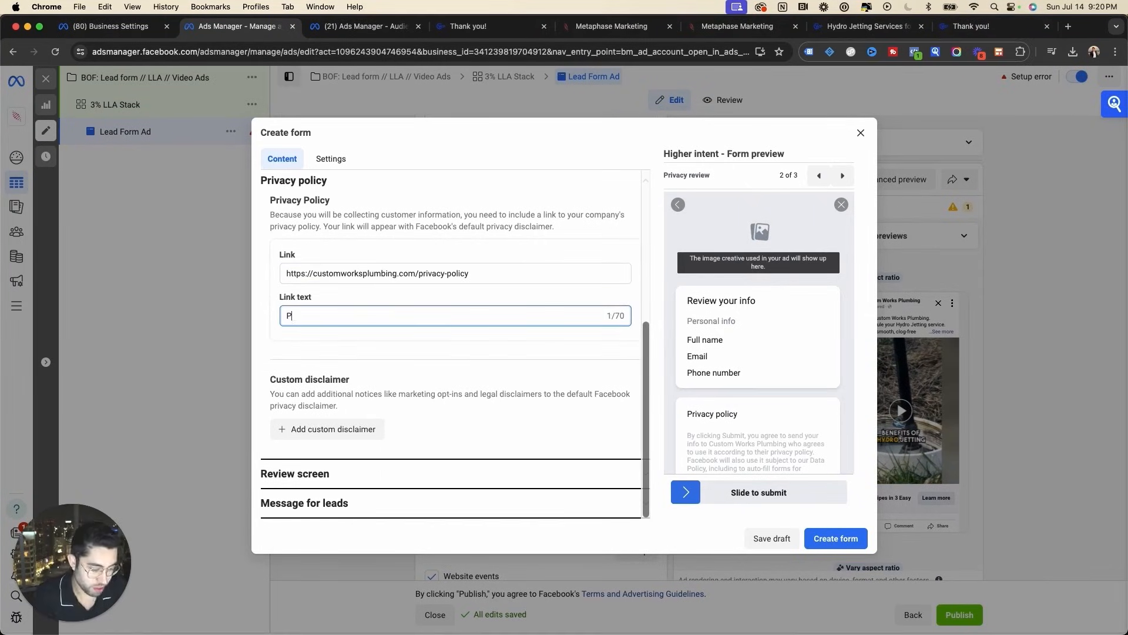
{"action": "type", "text": "Privacy Policy"}
Set the headline of the message for leads to "Great! Someone From Our Office Will Contact You Soon!".
{"action": "left_click", "coordinate": [362, 476]}
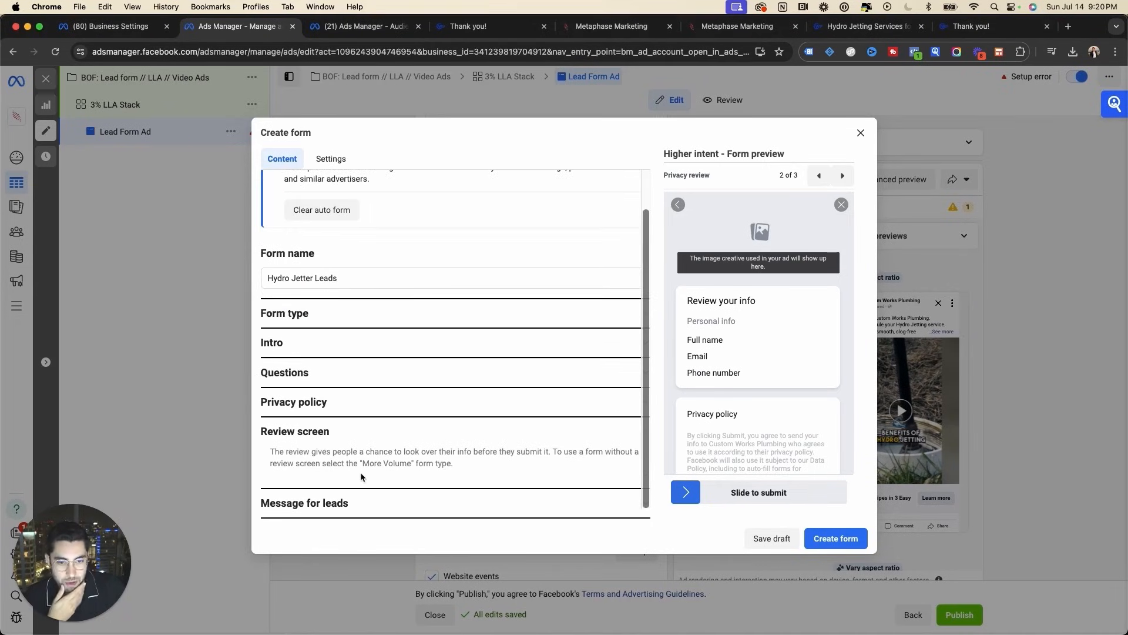
{"action": "left_click", "coordinate": [426, 512]}
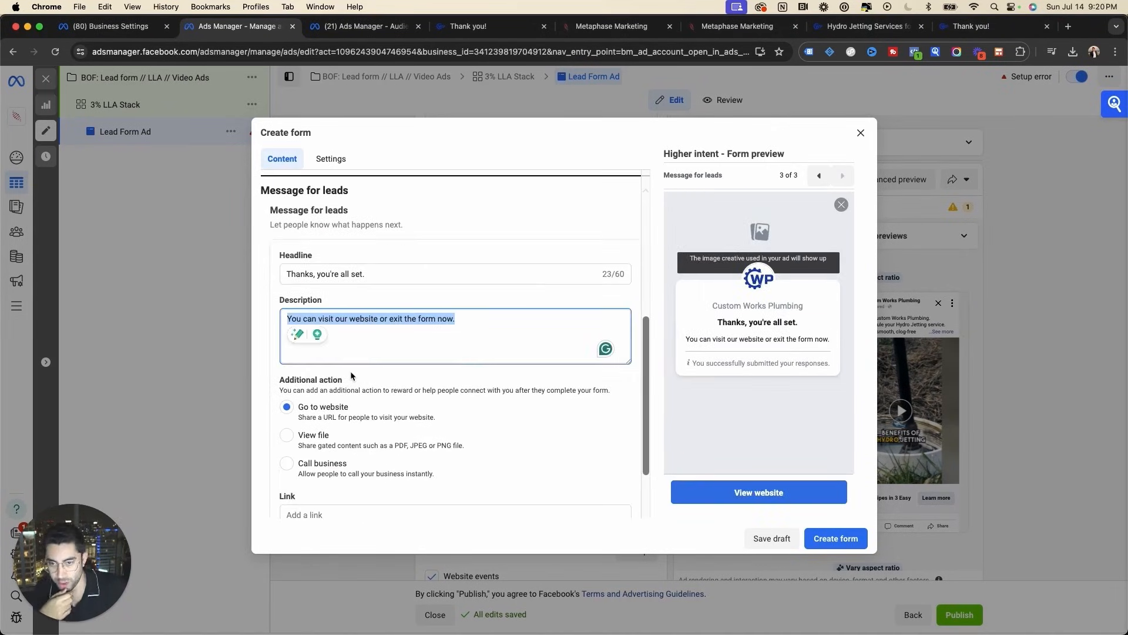
{"action": "scroll", "coordinate": [350, 376], "scroll_direction": "down", "scroll_amount": 3}
{"action": "scroll", "coordinate": [441, 382], "scroll_direction": "up", "scroll_amount": 1}
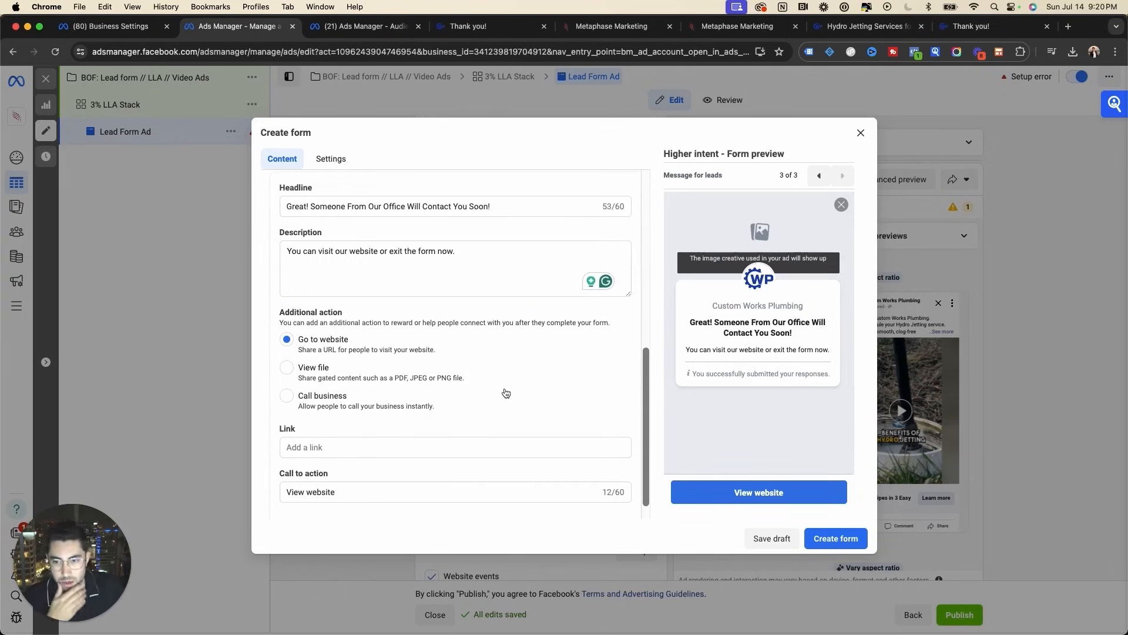
{"action": "left_click", "coordinate": [435, 447]}
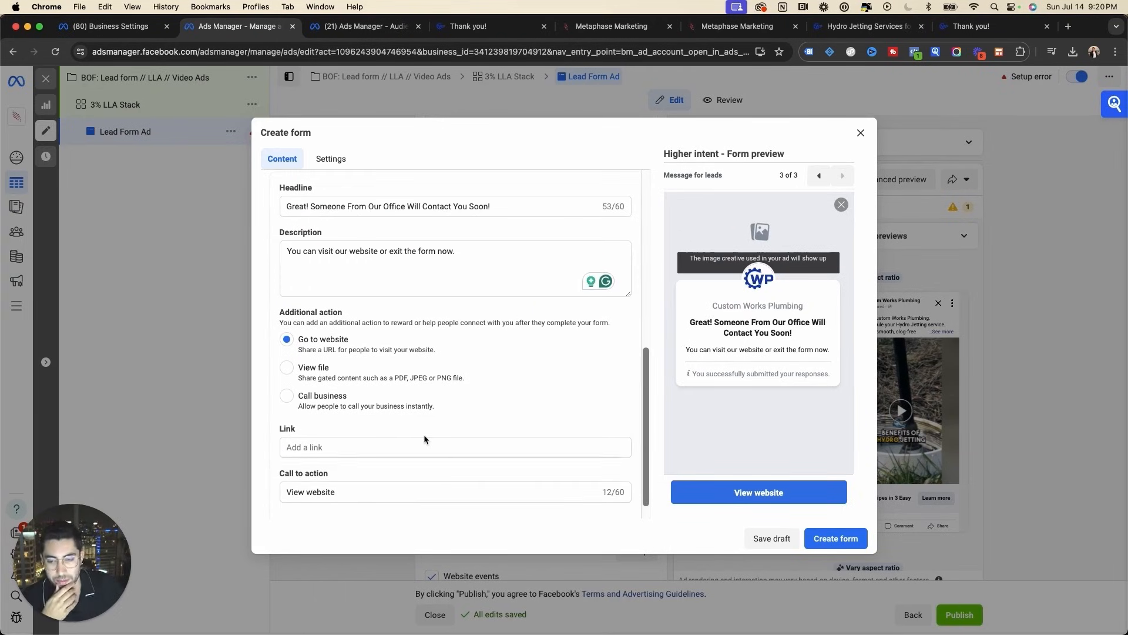
{"action": "type", "text": "https://customworksplumbing.com/privacy-policy"}
{"action": "left_click_drag", "start_coordinate": [430, 448], "coordinate": [502, 448]}
{"action": "key", "text": "BackSpace"}
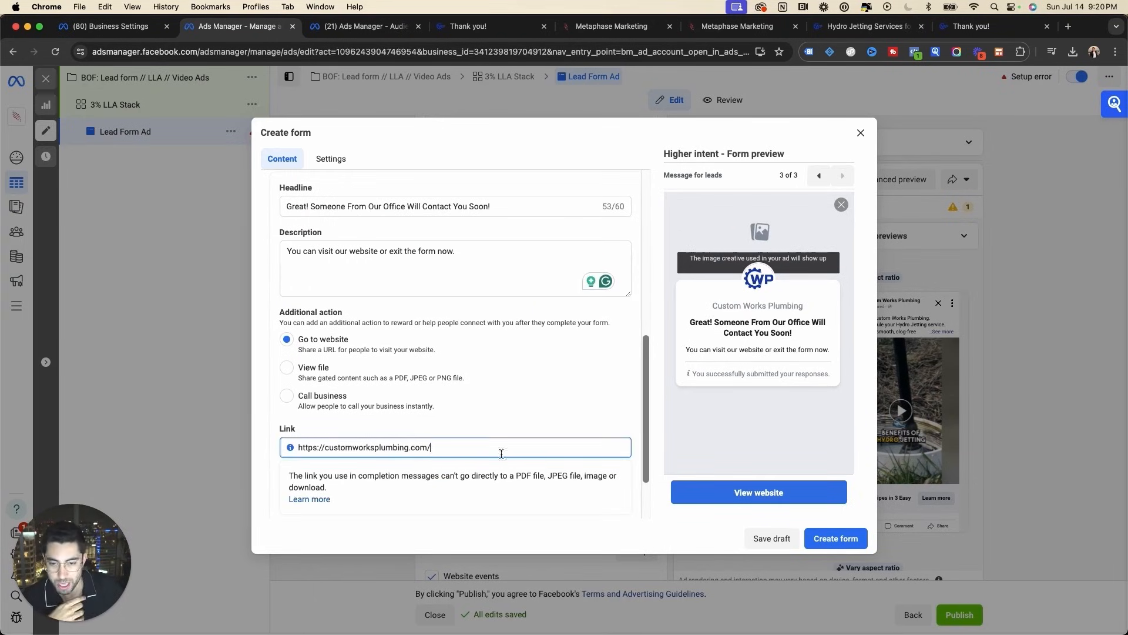
Go back to the first page of the form preview and examine the contact information fields.
{"action": "left_click", "coordinate": [818, 174]}
{"action": "left_click", "coordinate": [818, 174]}
{"action": "scroll", "coordinate": [674, 377], "scroll_direction": "down", "scroll_amount": 2}
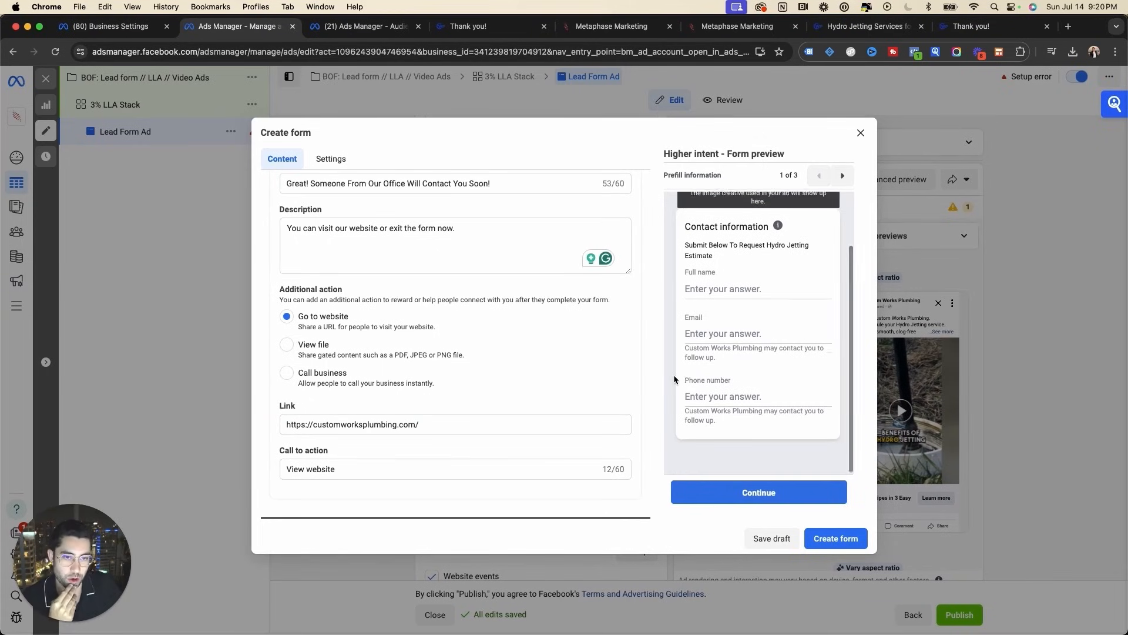
{"action": "scroll", "coordinate": [674, 377], "scroll_direction": "up", "scroll_amount": 2}
{"action": "scroll", "coordinate": [771, 317], "scroll_direction": "down", "scroll_amount": 1}
{"action": "scroll", "coordinate": [551, 331], "scroll_direction": "up", "scroll_amount": 3}
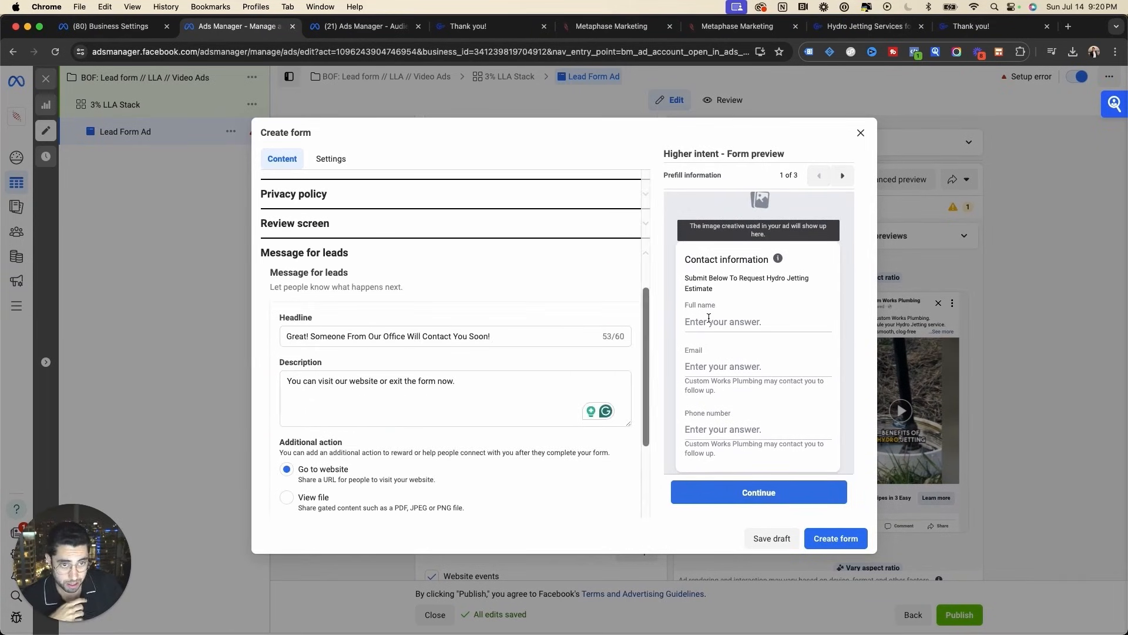
{"action": "scroll", "coordinate": [711, 320], "scroll_direction": "down", "scroll_amount": 1}
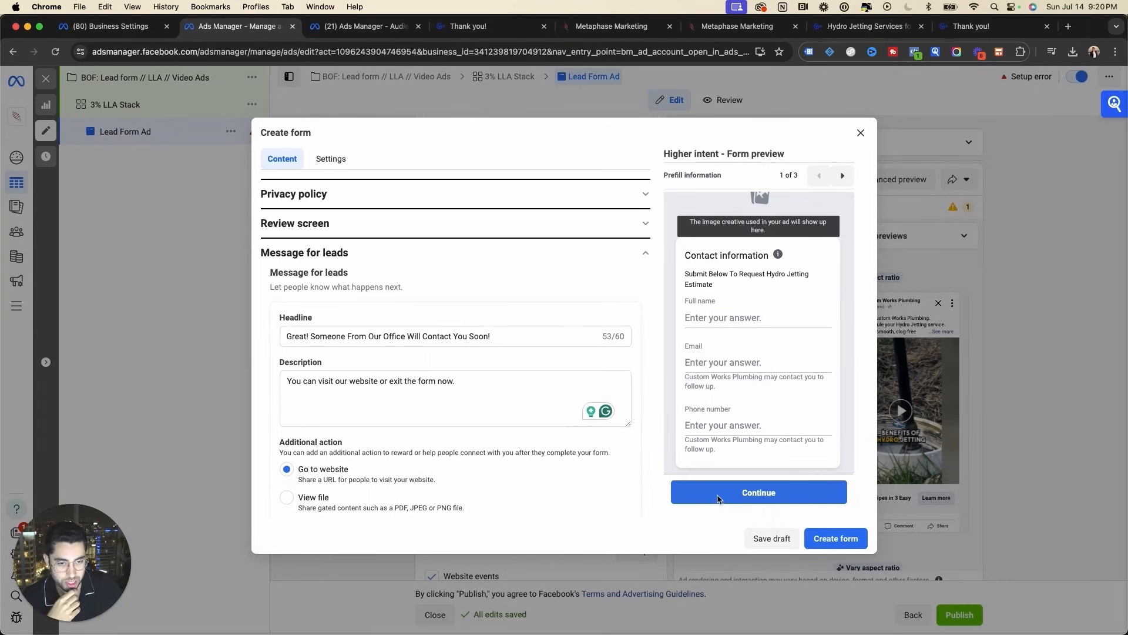
Examine the preview's review page with its slide-to-submit control, and compare the contact page and the final message.
{"action": "left_click", "coordinate": [842, 175]}
{"action": "scroll", "coordinate": [759, 288], "scroll_direction": "down", "scroll_amount": 1}
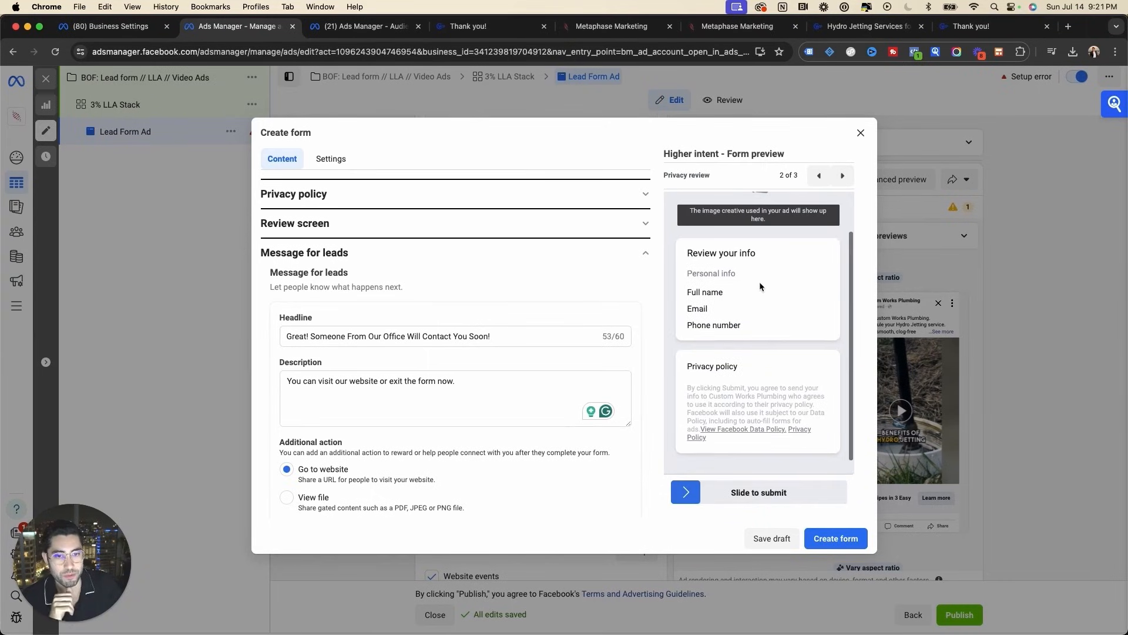
{"action": "left_click_drag", "start_coordinate": [689, 254], "coordinate": [785, 258]}
{"action": "left_click_drag", "start_coordinate": [687, 288], "coordinate": [684, 321]}
{"action": "mouse_move", "coordinate": [683, 500]}
{"action": "left_mouse_down"}
{"action": "mouse_move", "coordinate": [811, 503]}
{"action": "mouse_move", "coordinate": [672, 503]}
{"action": "left_mouse_up"}
{"action": "left_click", "coordinate": [819, 175]}
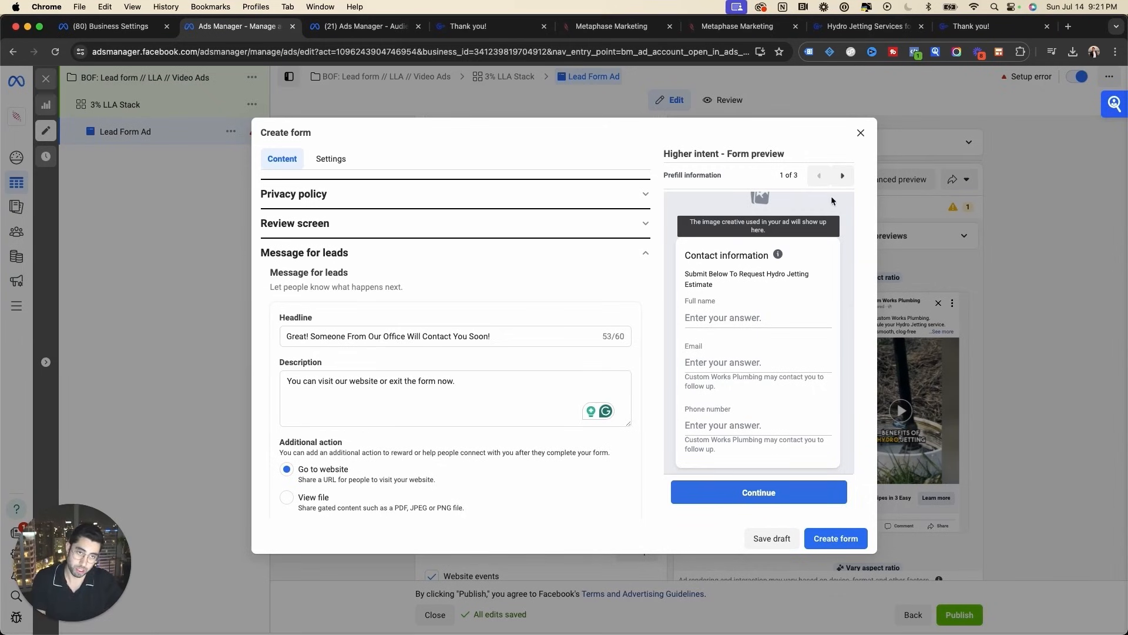
{"action": "left_click", "coordinate": [843, 176]}
{"action": "left_click", "coordinate": [842, 175]}
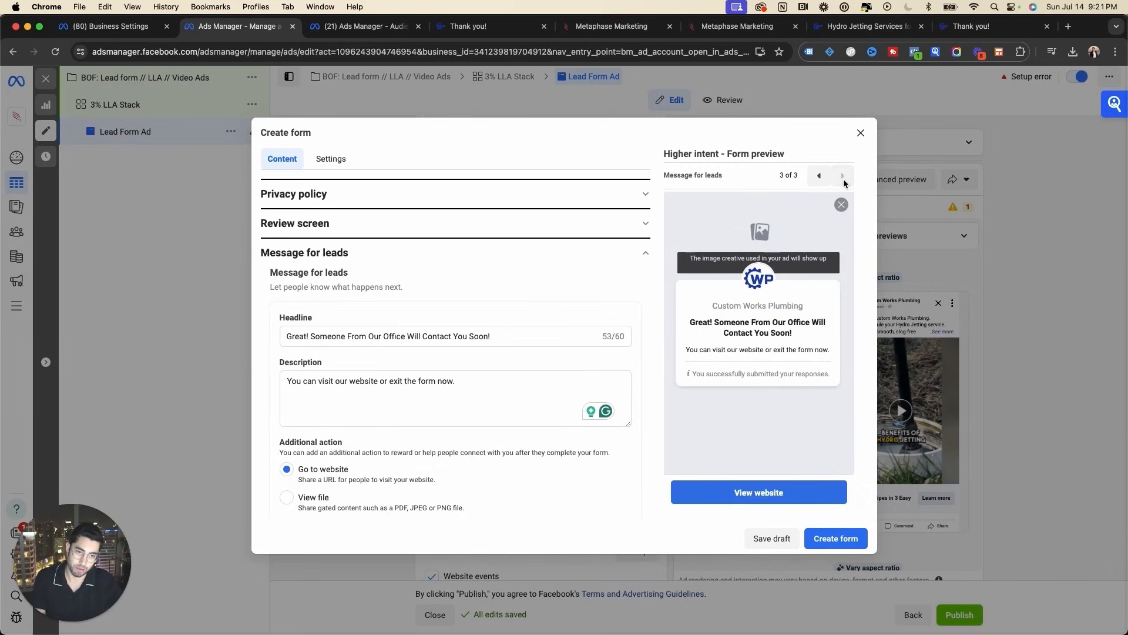
Create the Hydro Jetter Leads form for the ad and check it in the Destination section.
{"action": "left_click", "coordinate": [849, 544]}
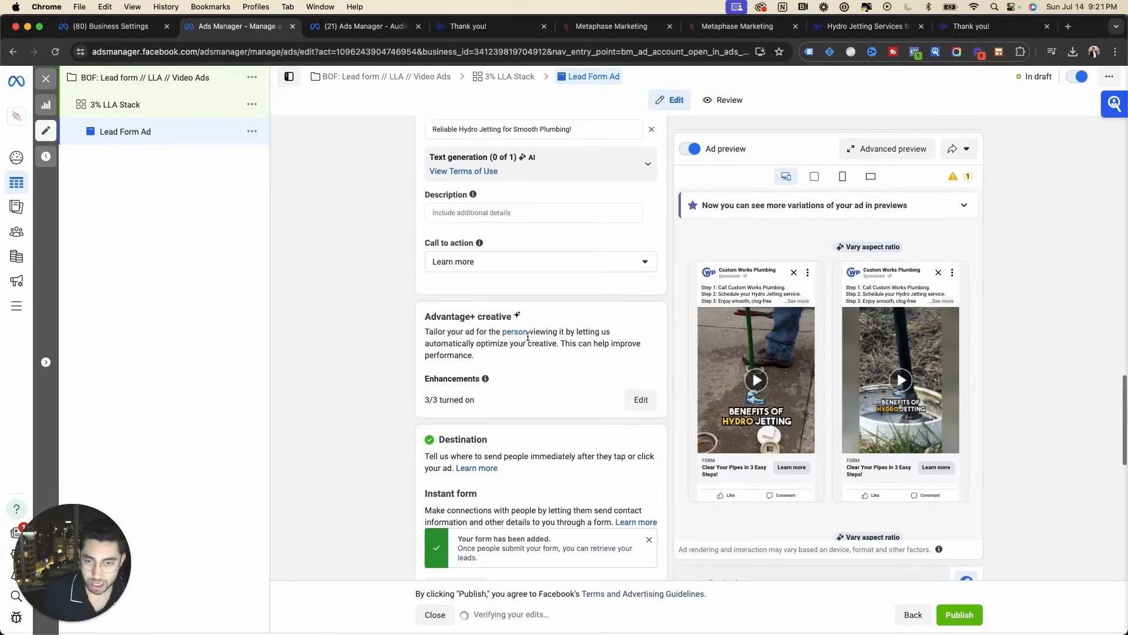
{"action": "scroll", "coordinate": [528, 336], "scroll_direction": "down", "scroll_amount": 9}
{"action": "left_click", "coordinate": [577, 186]}
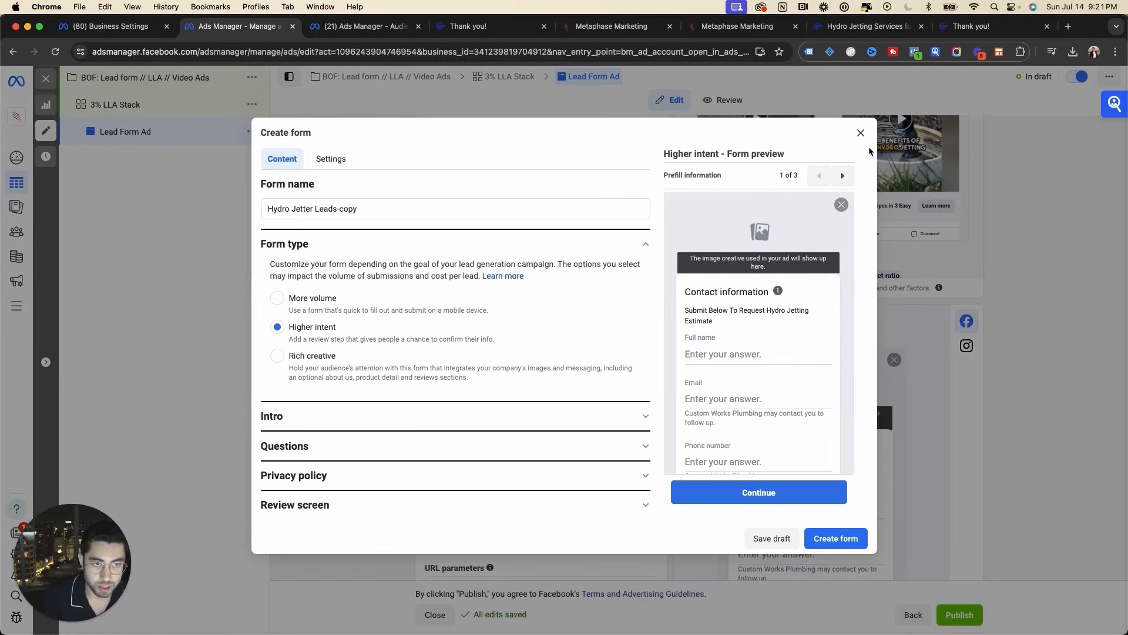
{"action": "left_click", "coordinate": [860, 132]}
{"action": "left_click", "coordinate": [687, 295]}
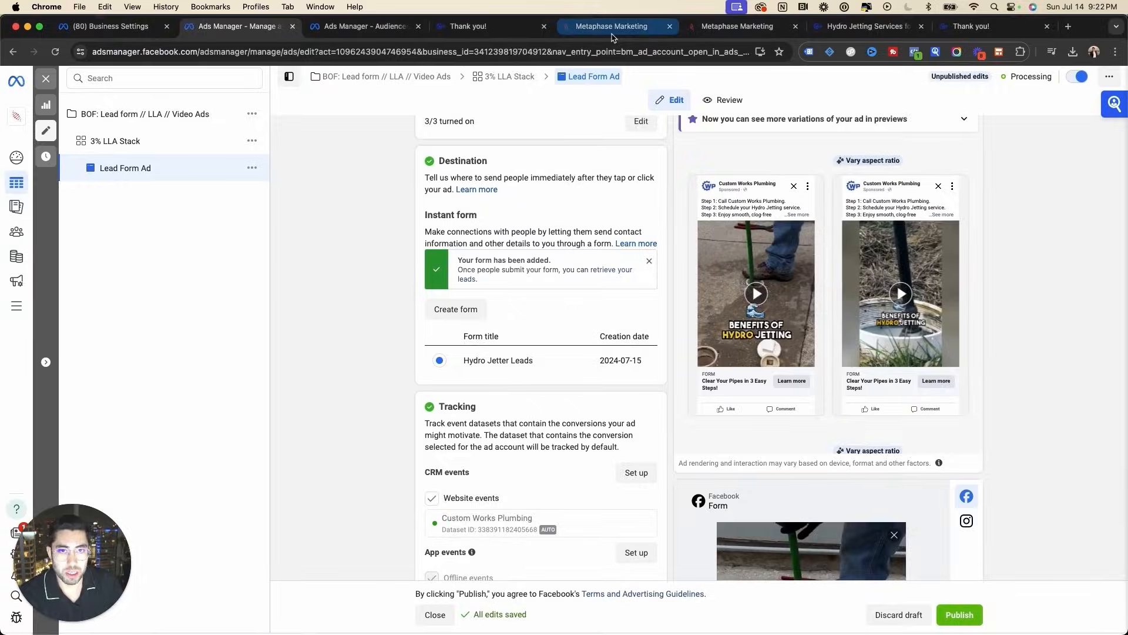
Switch to the Metaphase Marketing workflow and add a Facebook Lead Form Submitted trigger named Hydro Jetting Lead Form Submit.
{"action": "left_click", "coordinate": [611, 27]}
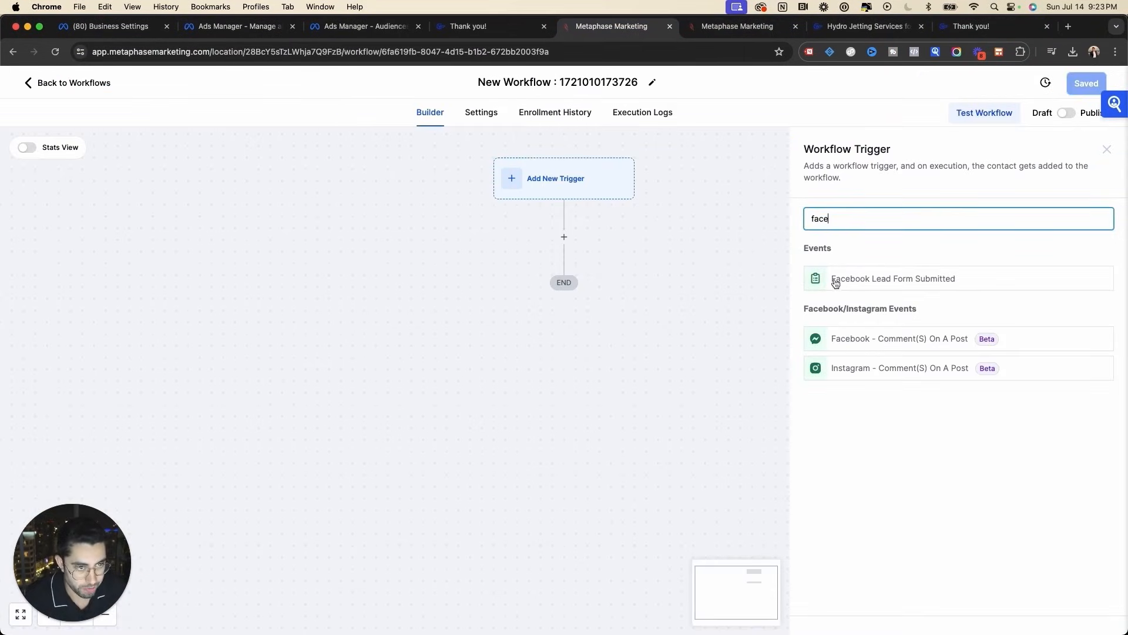
{"action": "left_click", "coordinate": [992, 287]}
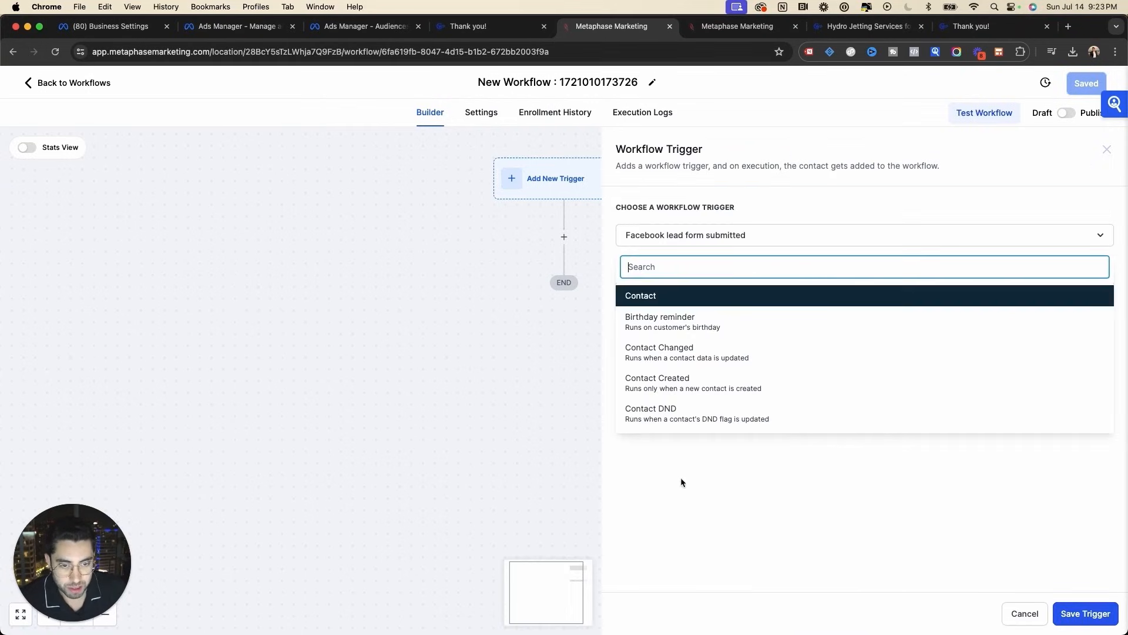
{"action": "triple_click", "coordinate": [724, 286]}
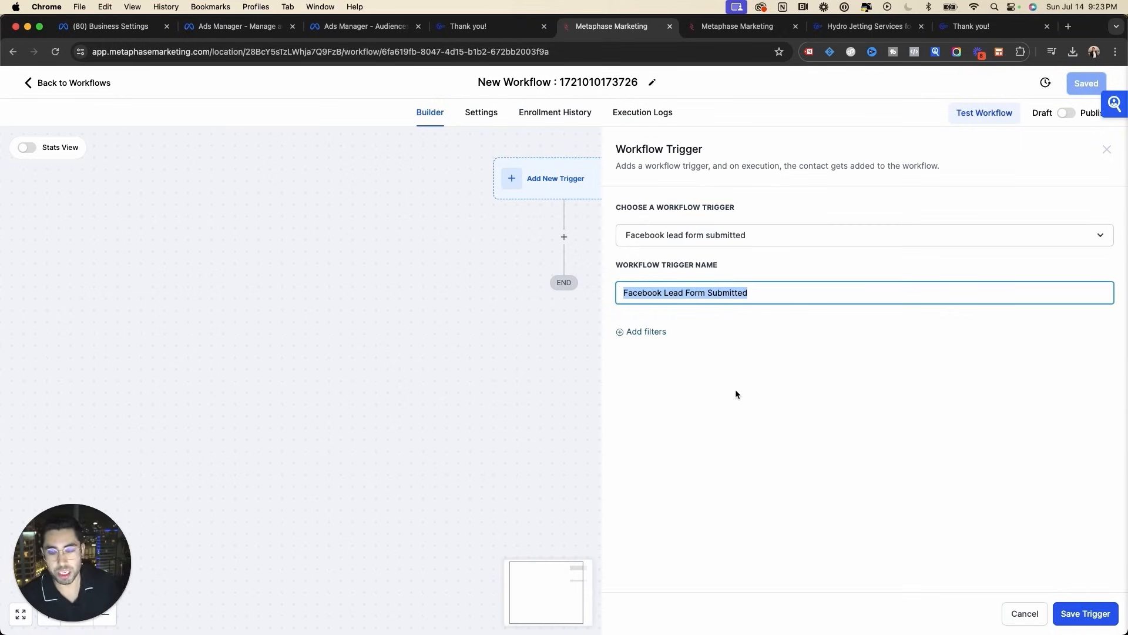
{"action": "type", "text": "Hydro "}
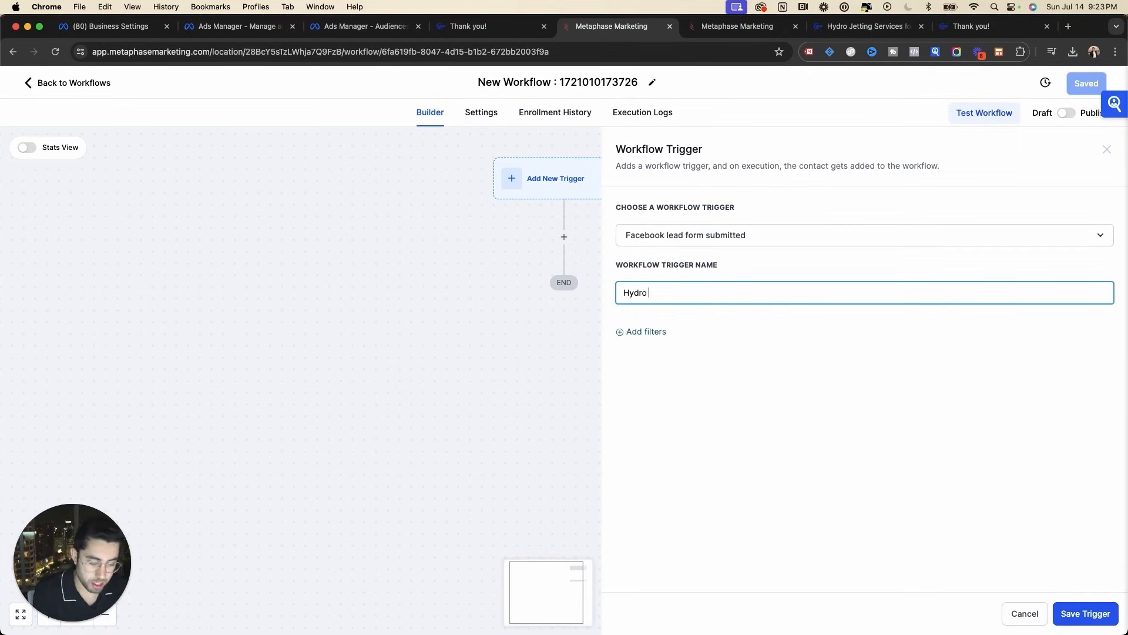
{"action": "type", "text": "Jetting Lead Form "}
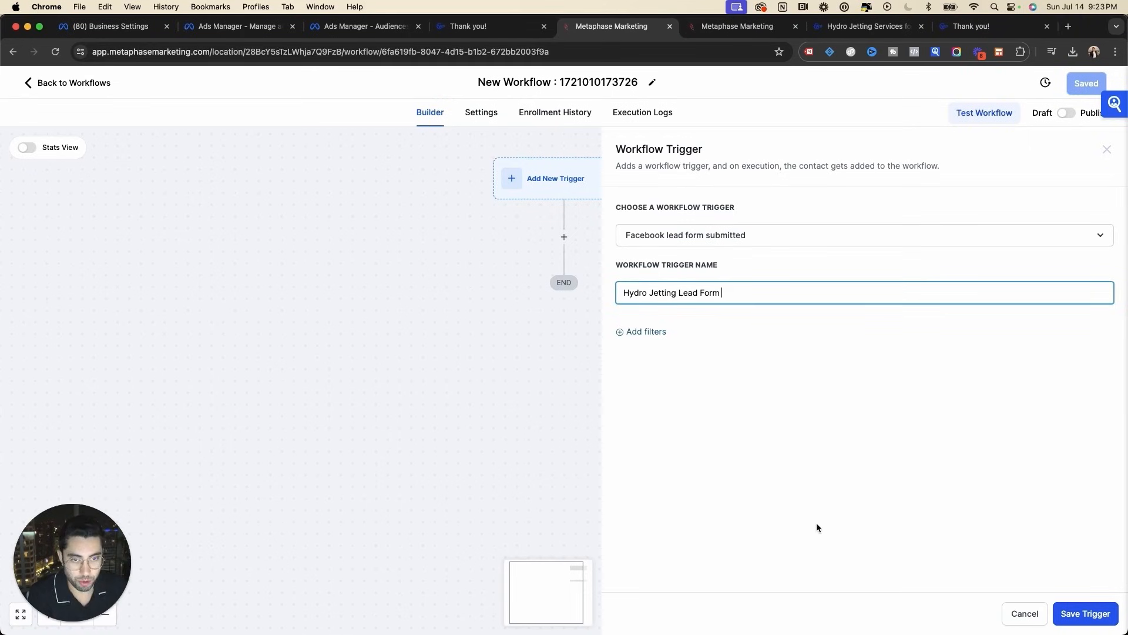
{"action": "type", "text": "Submit"}
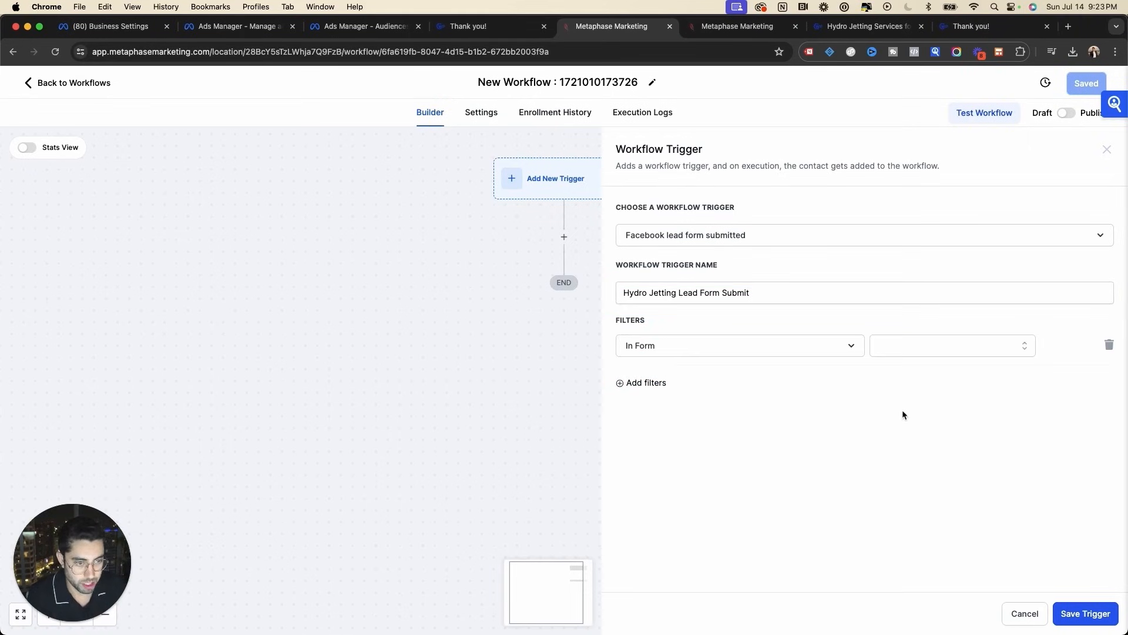
Try to choose a form for the trigger's In Form filter.
{"action": "left_click", "coordinate": [894, 349]}
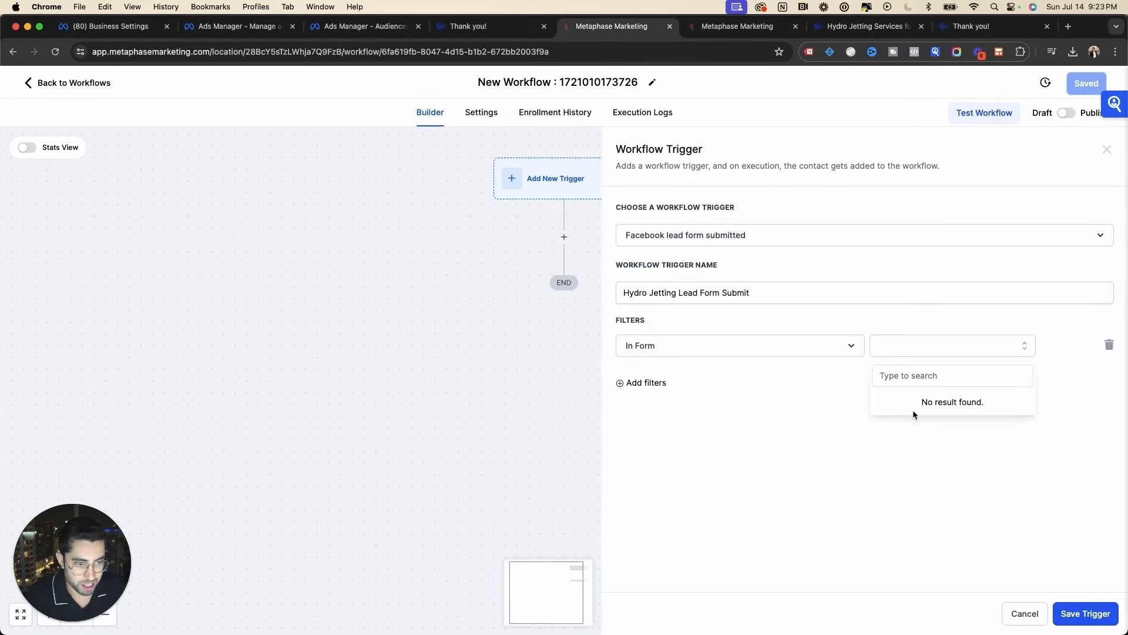
{"action": "double_click", "coordinate": [977, 405]}
{"action": "left_click", "coordinate": [929, 350]}
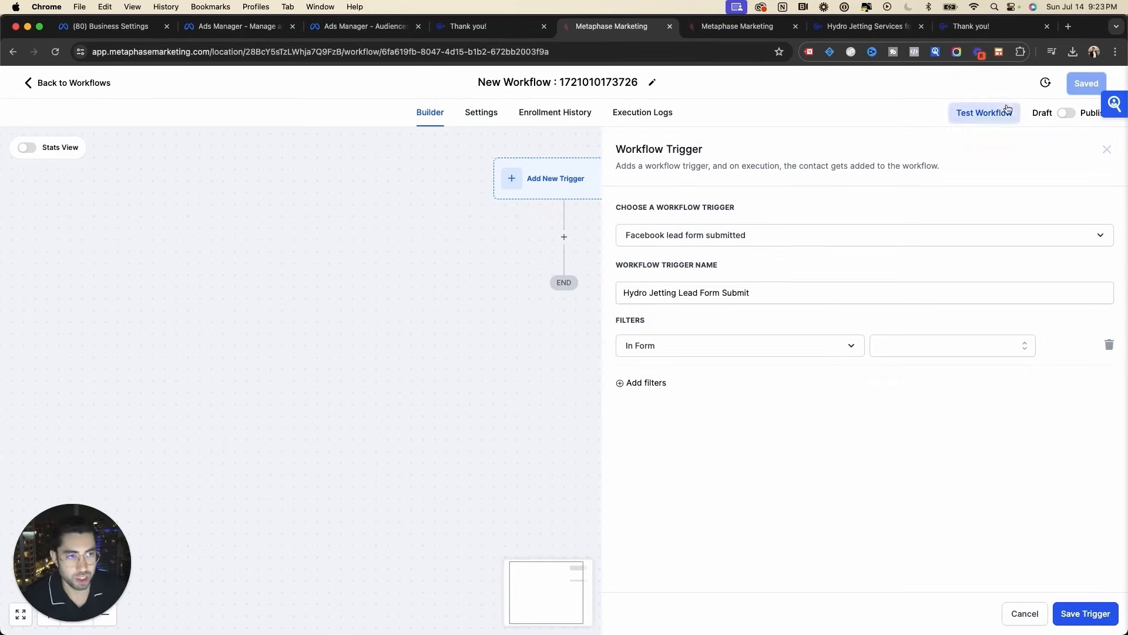
Leave the workflow, link the Custom Works Plumbing Facebook page in Integrations, and check the selected page and ad account.
{"action": "left_click", "coordinate": [28, 83]}
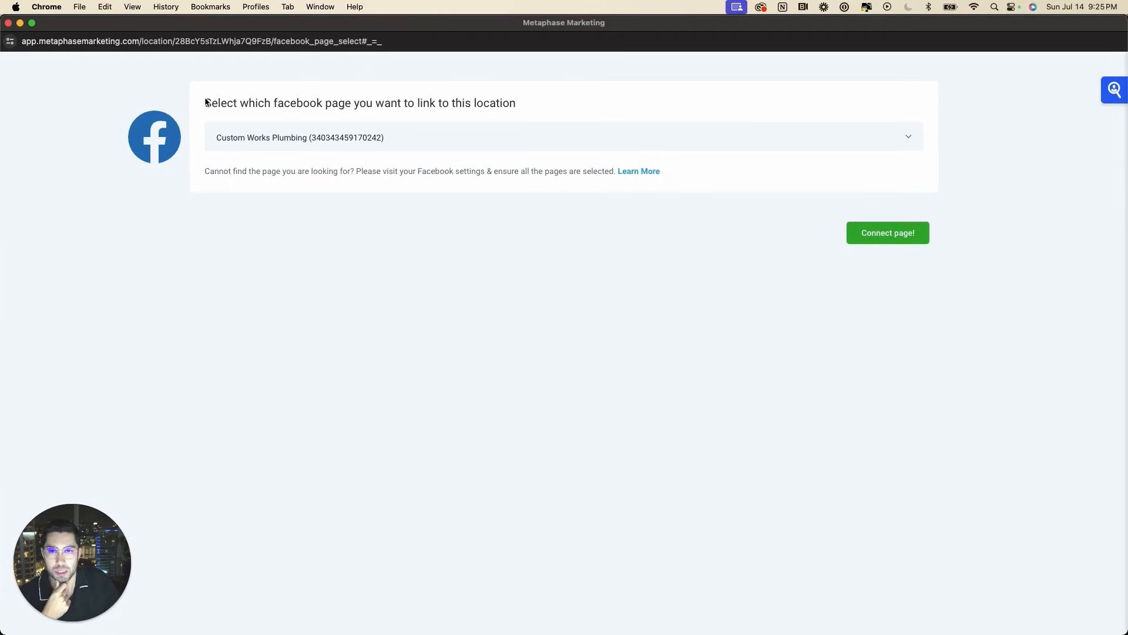
{"action": "left_click", "coordinate": [861, 238]}
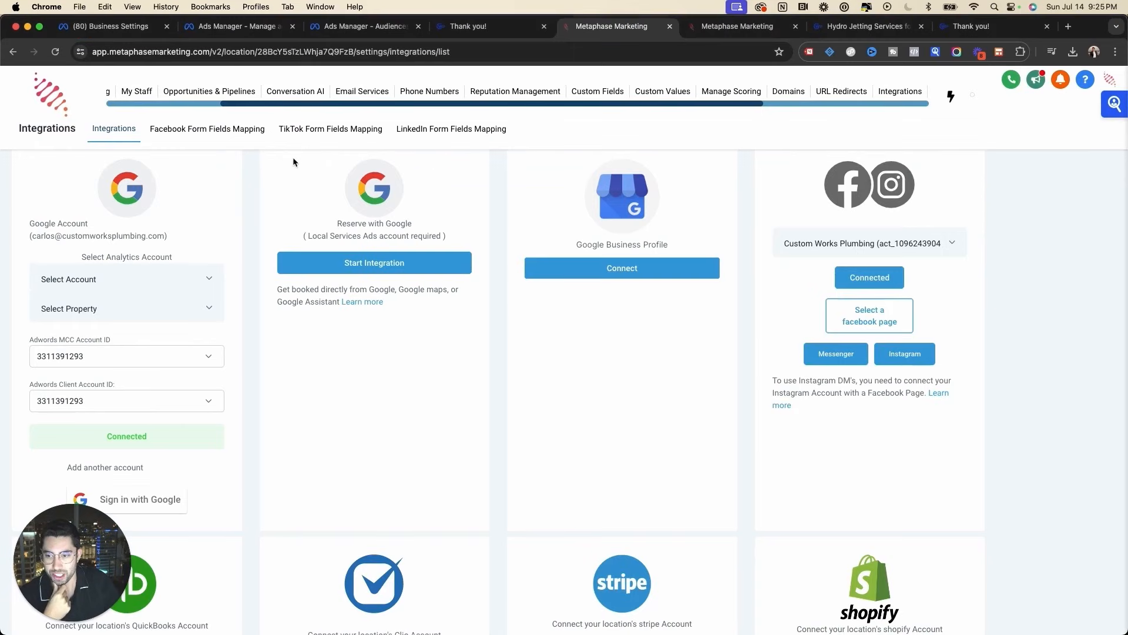
{"action": "left_click", "coordinate": [805, 250]}
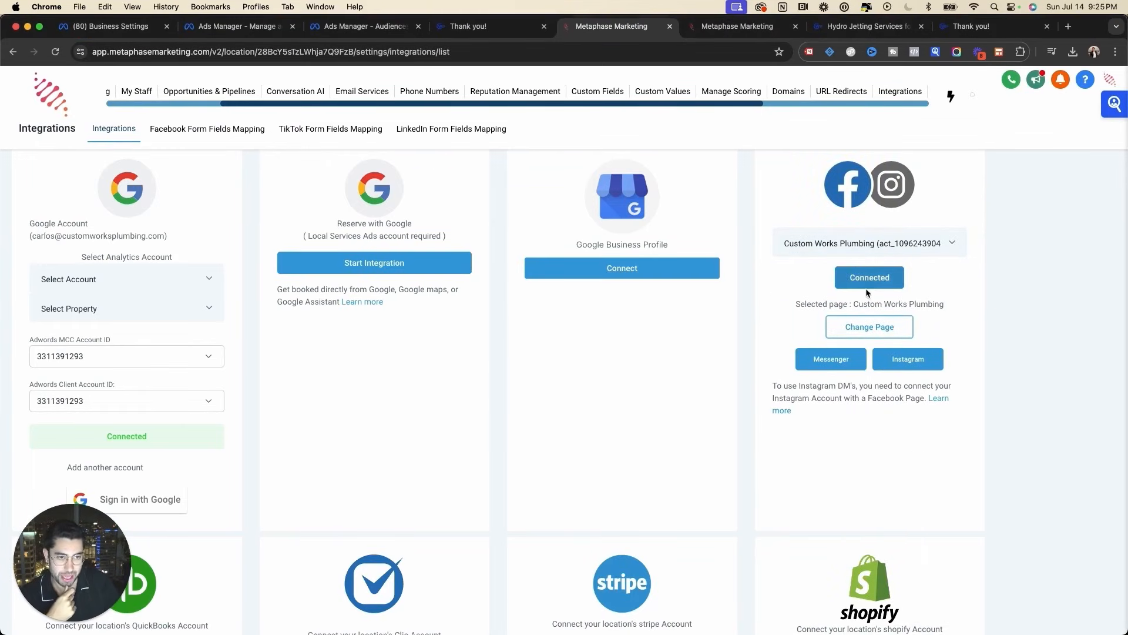
{"action": "left_click_drag", "start_coordinate": [798, 304], "coordinate": [952, 308]}
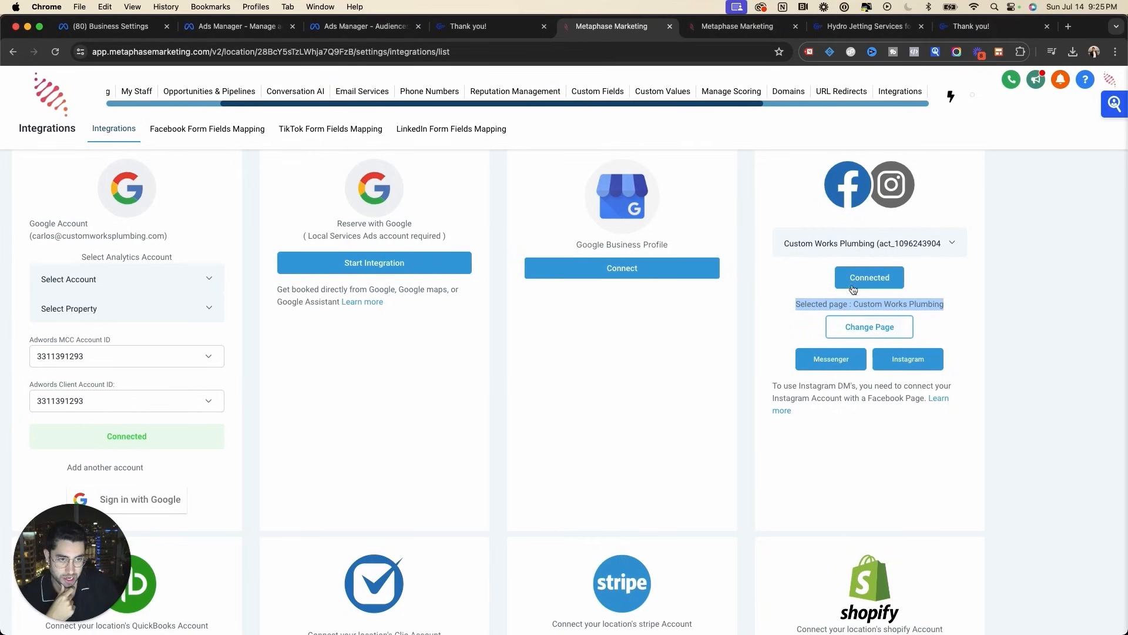
{"action": "left_click", "coordinate": [801, 243]}
{"action": "left_click", "coordinate": [793, 220]}
{"action": "scroll", "coordinate": [587, 375], "scroll_direction": "down", "scroll_amount": 5}
{"action": "scroll", "coordinate": [587, 375], "scroll_direction": "up", "scroll_amount": 5}
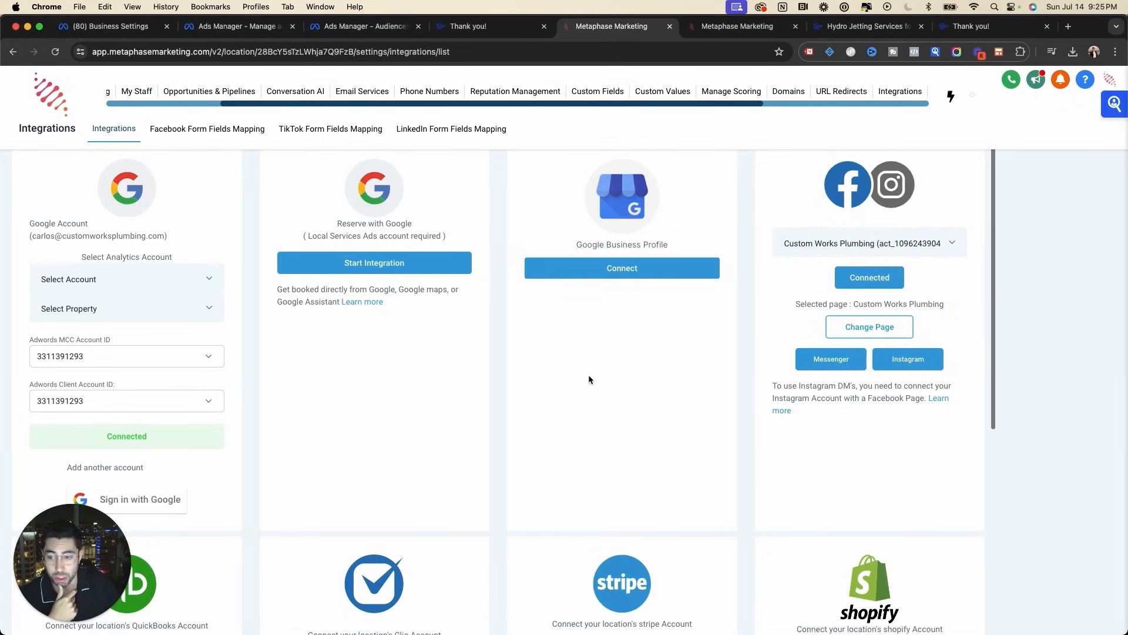
Return to the workflow and add a Facebook lead form trigger filtered to the Hydro Jetter Leads form, named Hydro Jetter Form Submitted.
{"action": "scroll", "coordinate": [319, 98], "scroll_direction": "left", "scroll_amount": 3}
{"action": "left_click", "coordinate": [125, 91]}
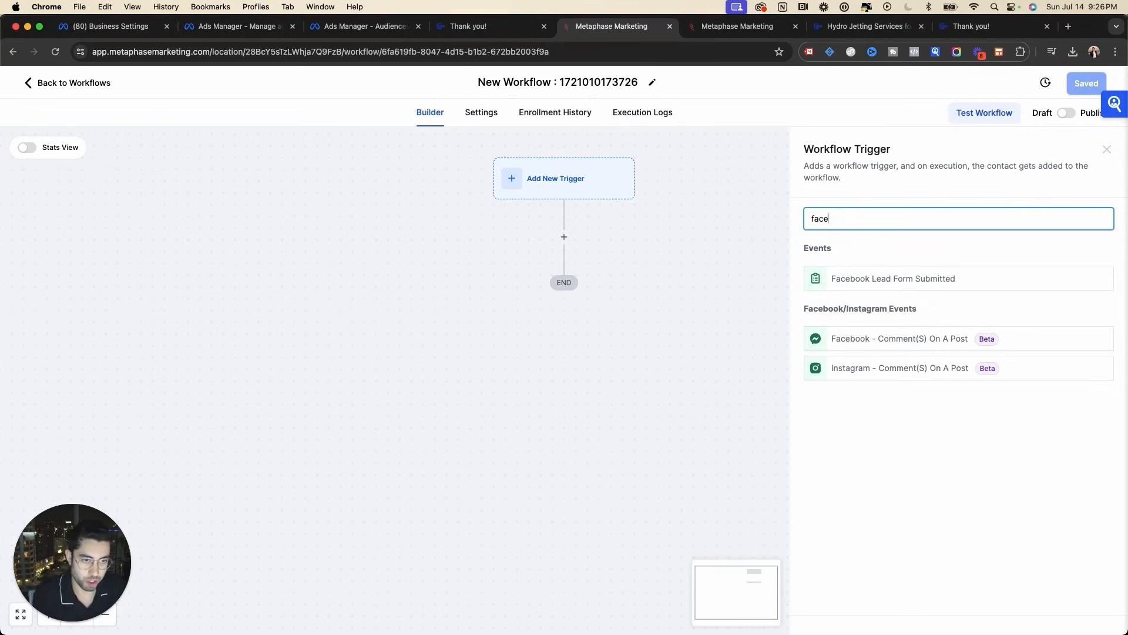
{"action": "left_click", "coordinate": [881, 279]}
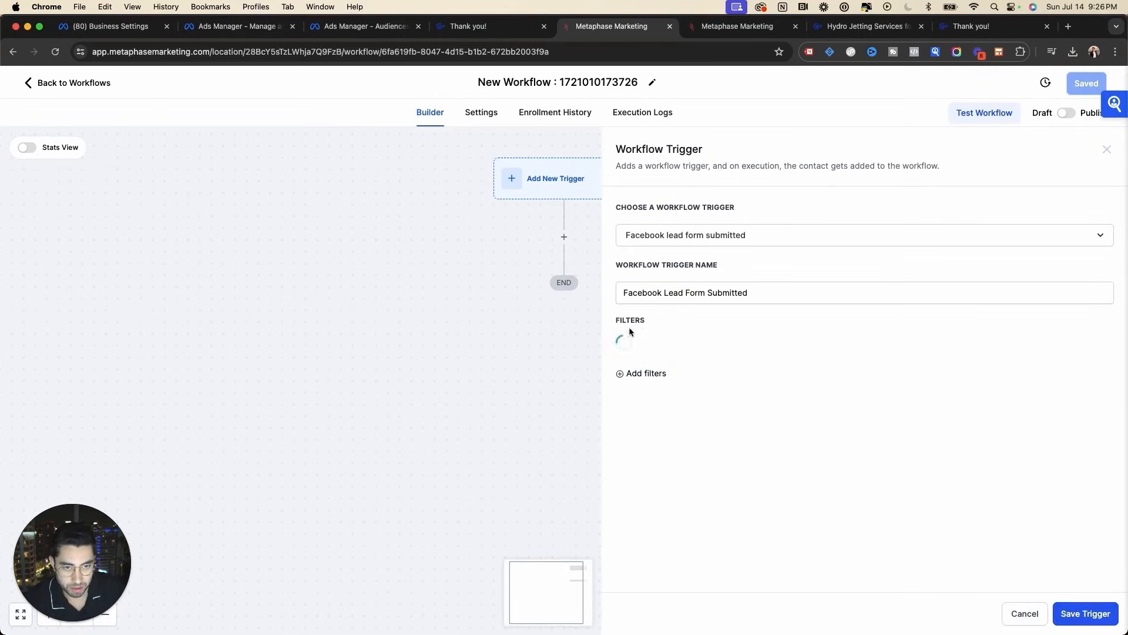
{"action": "left_click", "coordinate": [902, 350]}
{"action": "left_click", "coordinate": [937, 400]}
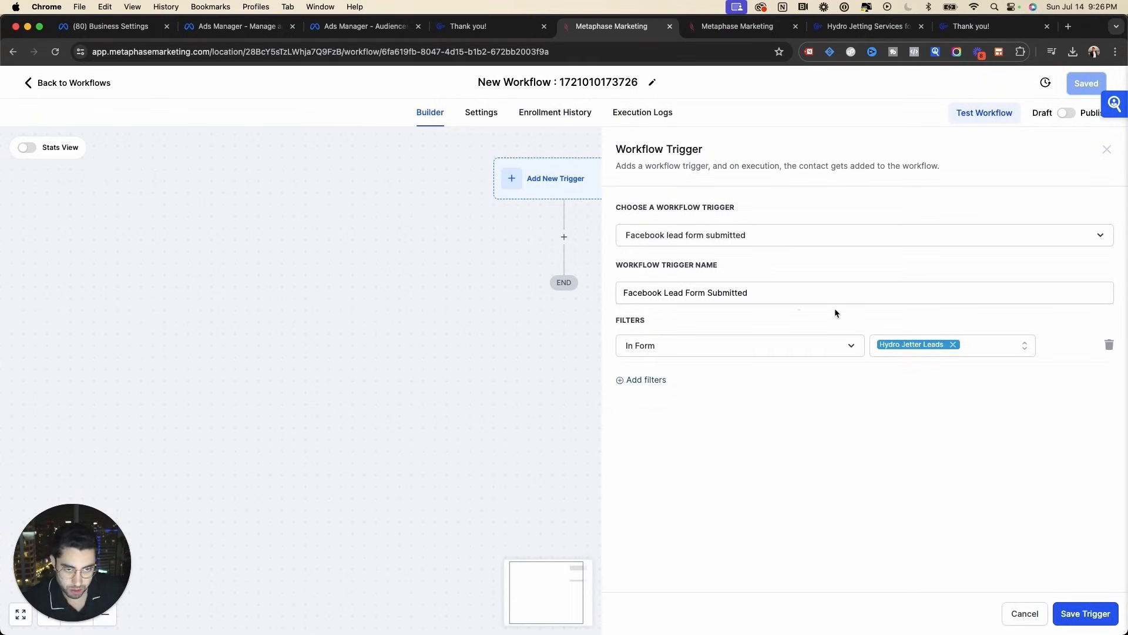
{"action": "triple_click", "coordinate": [716, 297]}
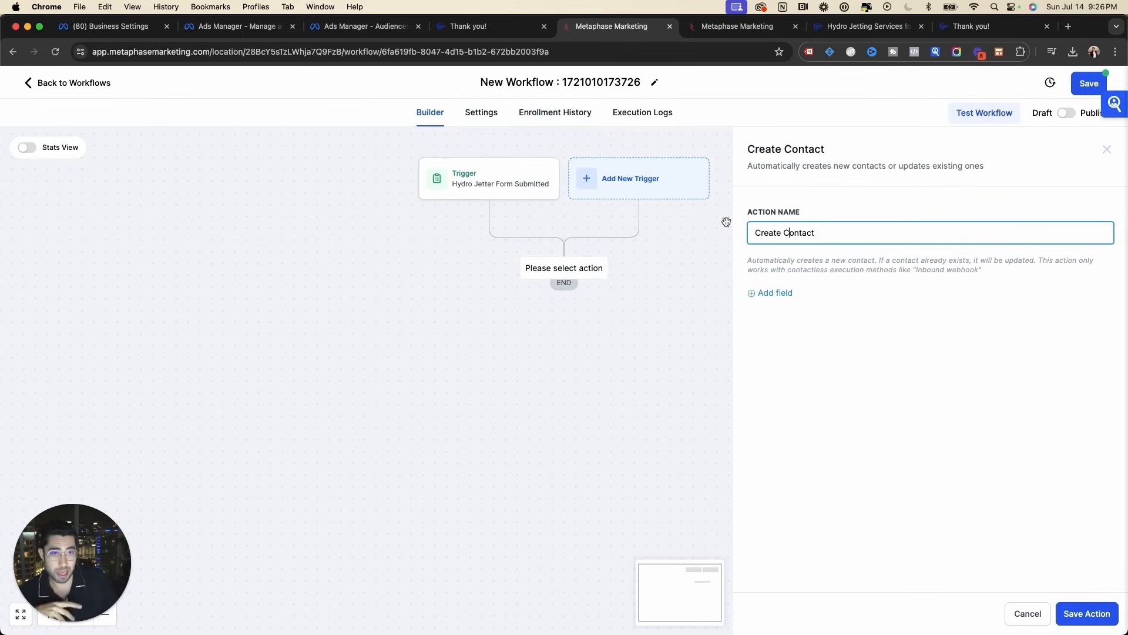
Add a Create Contact action after the trigger with a Full Name field set to {{contact.name}}.
{"action": "left_click", "coordinate": [775, 293]}
{"action": "left_click", "coordinate": [775, 291]}
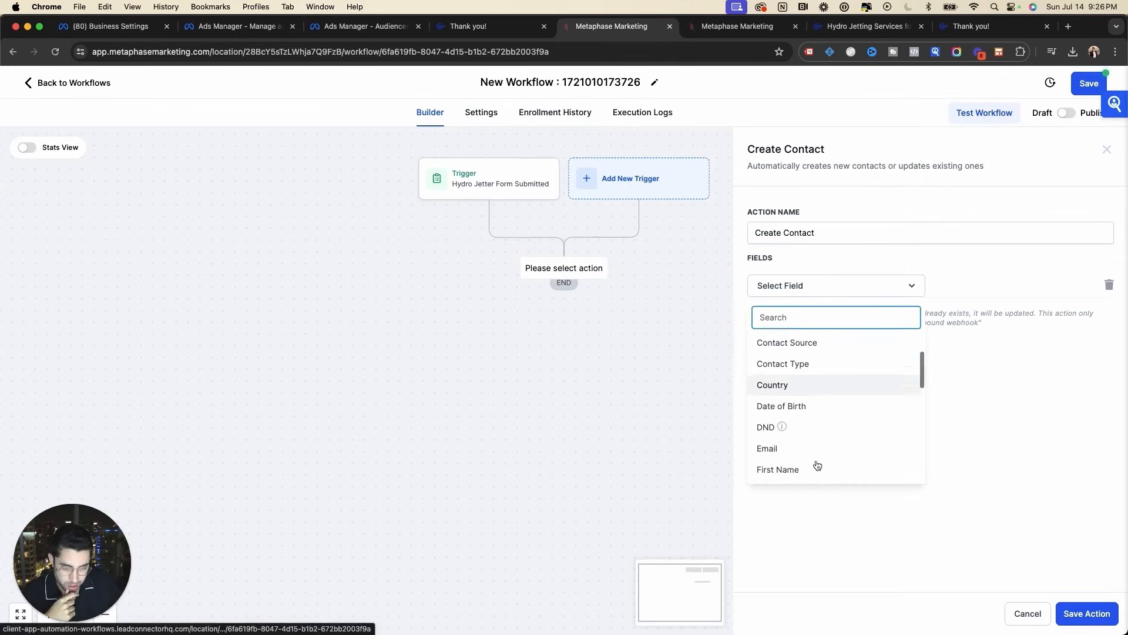
{"action": "scroll", "coordinate": [806, 403], "scroll_direction": "up", "scroll_amount": 2}
{"action": "scroll", "coordinate": [810, 404], "scroll_direction": "down", "scroll_amount": 5}
{"action": "scroll", "coordinate": [810, 404], "scroll_direction": "down", "scroll_amount": 4}
{"action": "scroll", "coordinate": [810, 404], "scroll_direction": "up", "scroll_amount": 10}
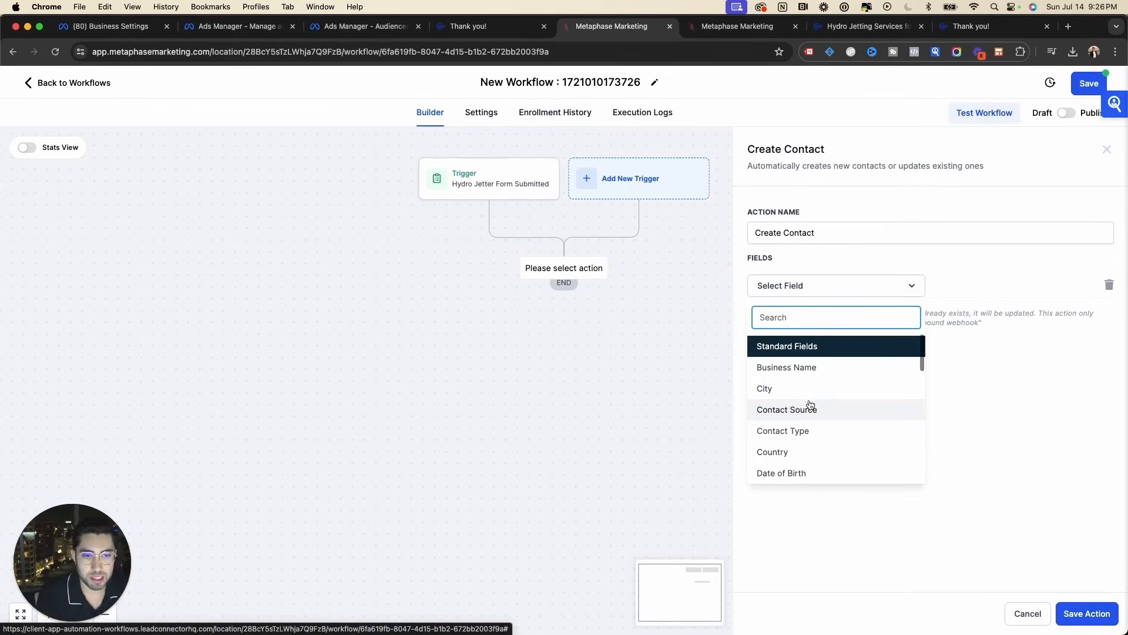
{"action": "scroll", "coordinate": [805, 423], "scroll_direction": "down", "scroll_amount": 3}
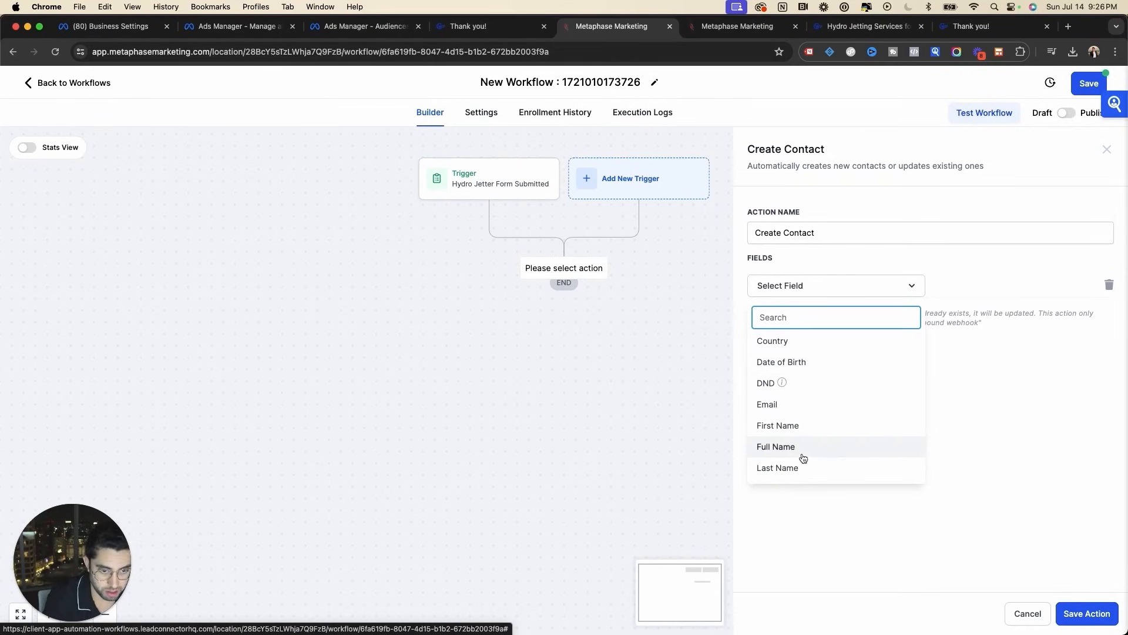
{"action": "left_click", "coordinate": [804, 448]}
Add Contact Source as {{contact.source}} and Phone as {{contact.phone}} to the Create Contact action and save it.
{"action": "left_click", "coordinate": [774, 346]}
{"action": "scroll", "coordinate": [823, 423], "scroll_direction": "down", "scroll_amount": 3}
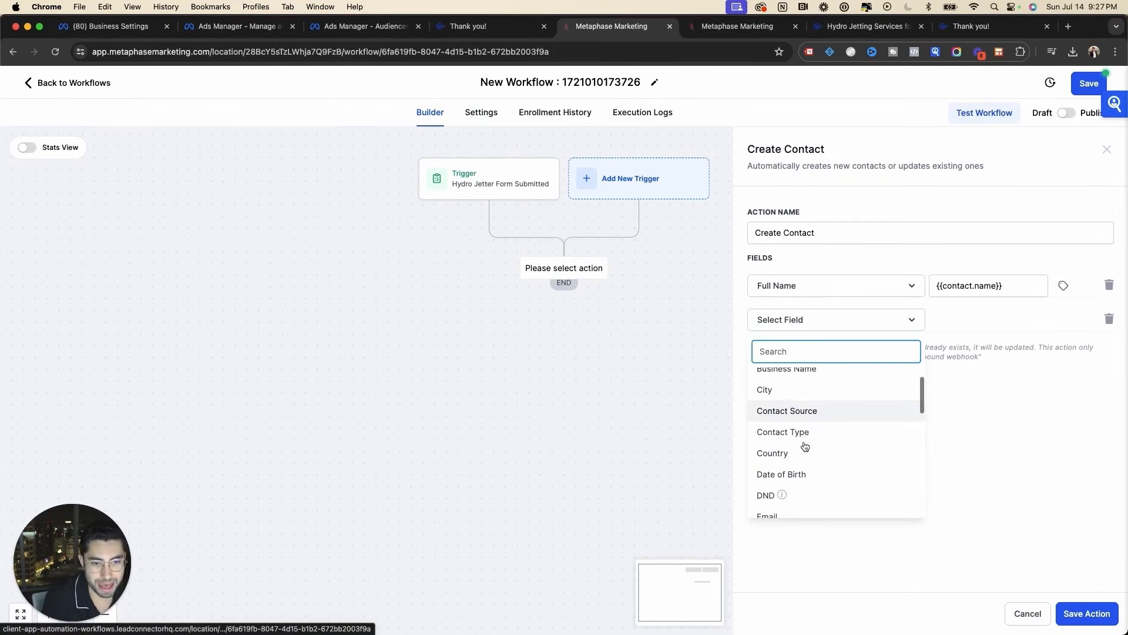
{"action": "scroll", "coordinate": [862, 389], "scroll_direction": "up", "scroll_amount": 2}
{"action": "left_click", "coordinate": [846, 431]}
{"action": "left_click", "coordinate": [1063, 320]}
{"action": "left_click", "coordinate": [1031, 370]}
{"action": "scroll", "coordinate": [1037, 423], "scroll_direction": "down", "scroll_amount": 6}
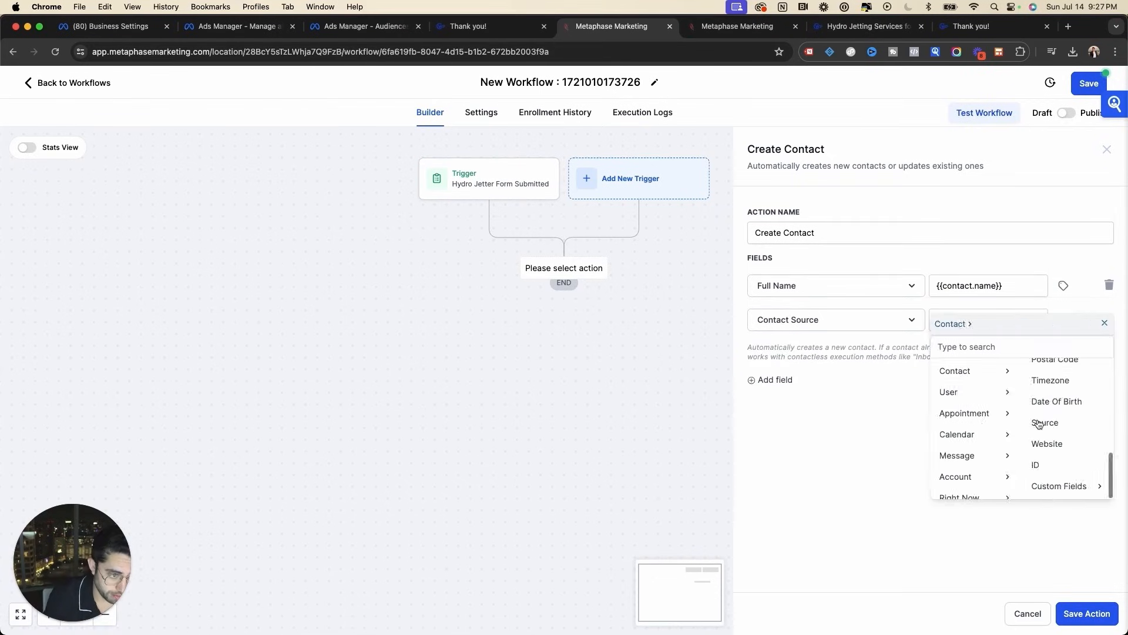
{"action": "left_click", "coordinate": [1054, 423]}
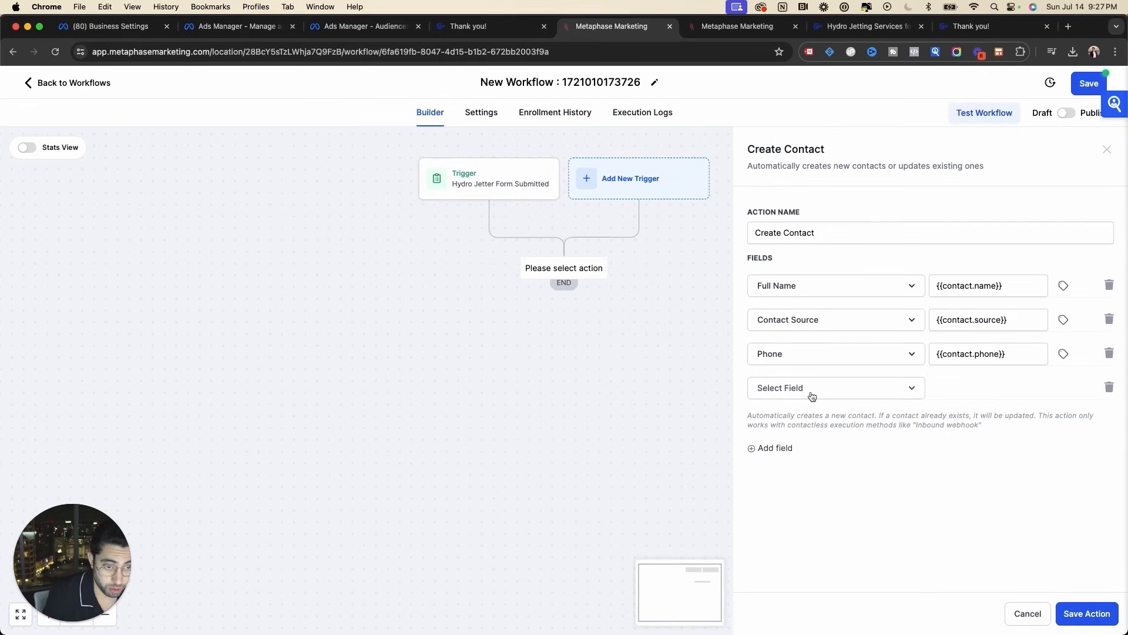
{"action": "left_click", "coordinate": [813, 394]}
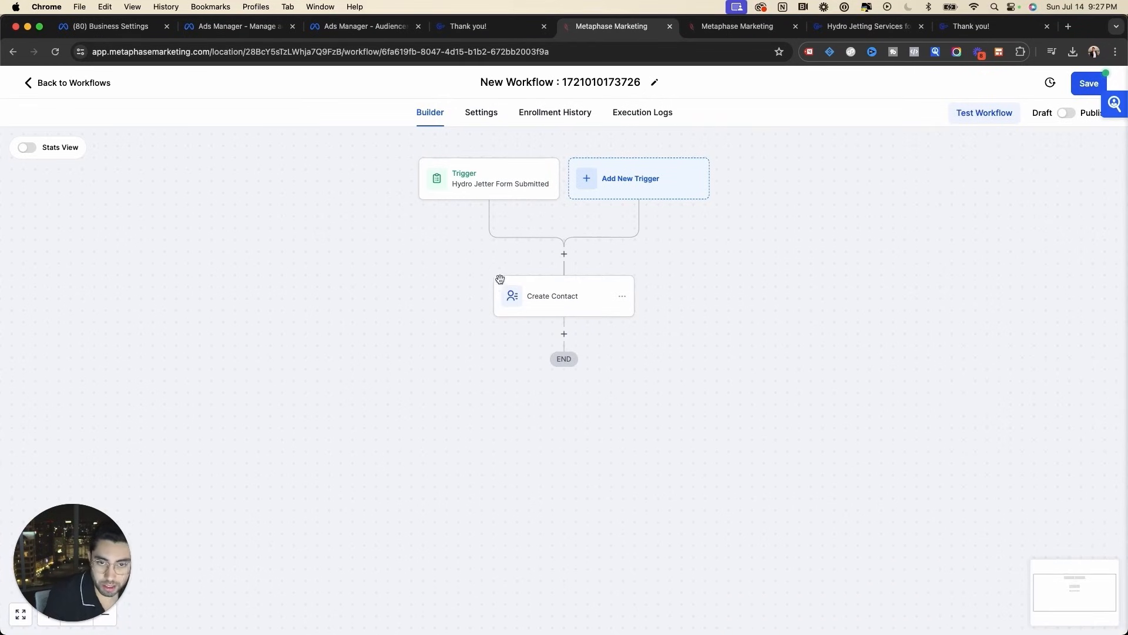
Add a Create Or Update Opportunity action for the New Leads stage of the $150 Off Pipeline, with opportunity name {{contact.name}}.
{"action": "left_click", "coordinate": [539, 310]}
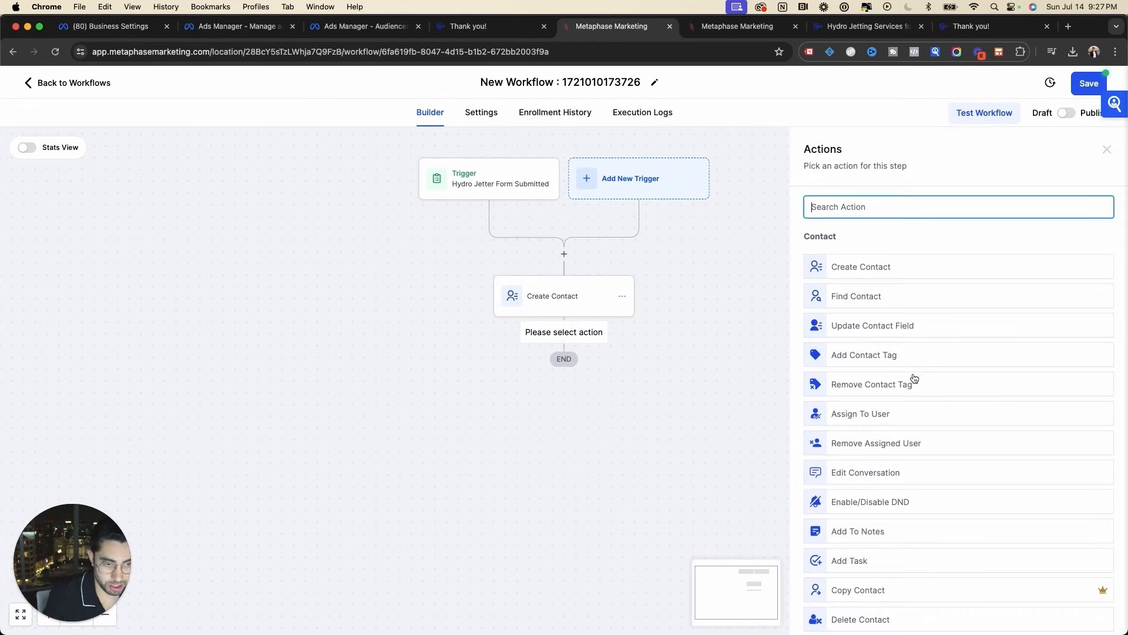
{"action": "scroll", "coordinate": [914, 378], "scroll_direction": "down", "scroll_amount": 1}
{"action": "scroll", "coordinate": [914, 377], "scroll_direction": "up", "scroll_amount": 1}
{"action": "type", "text": "opp"}
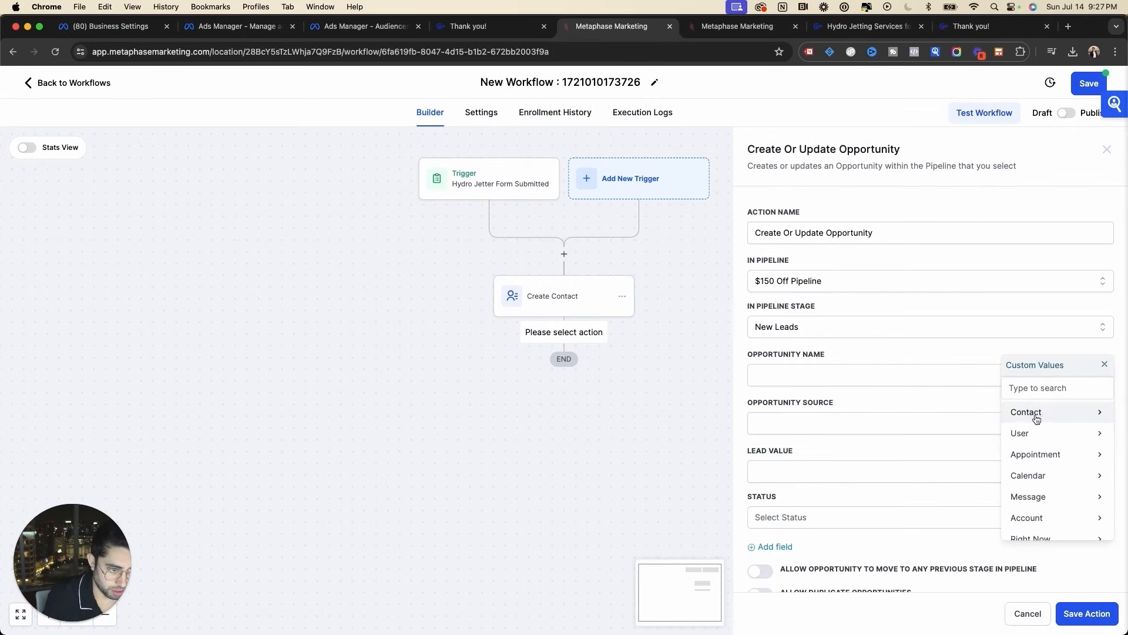
{"action": "left_click", "coordinate": [1029, 413]}
{"action": "left_click", "coordinate": [1061, 418]}
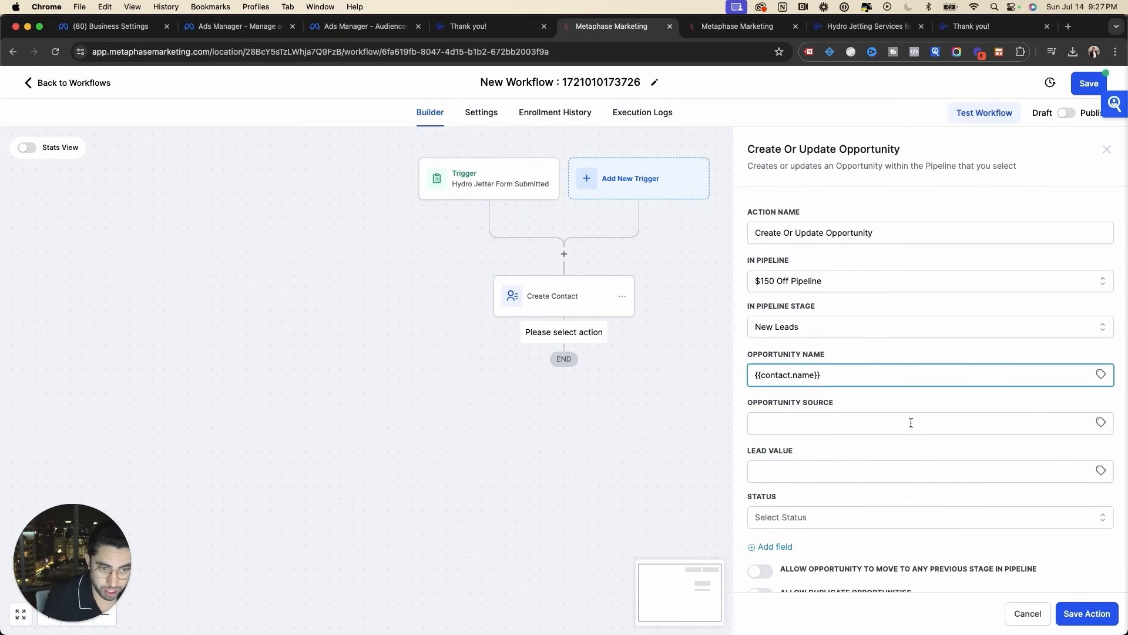
Set the opportunity source to {{contact.source}}, choose the opportunity's status, and save the action.
{"action": "left_click", "coordinate": [911, 422]}
{"action": "left_click", "coordinate": [1100, 422]}
{"action": "left_click", "coordinate": [1066, 466]}
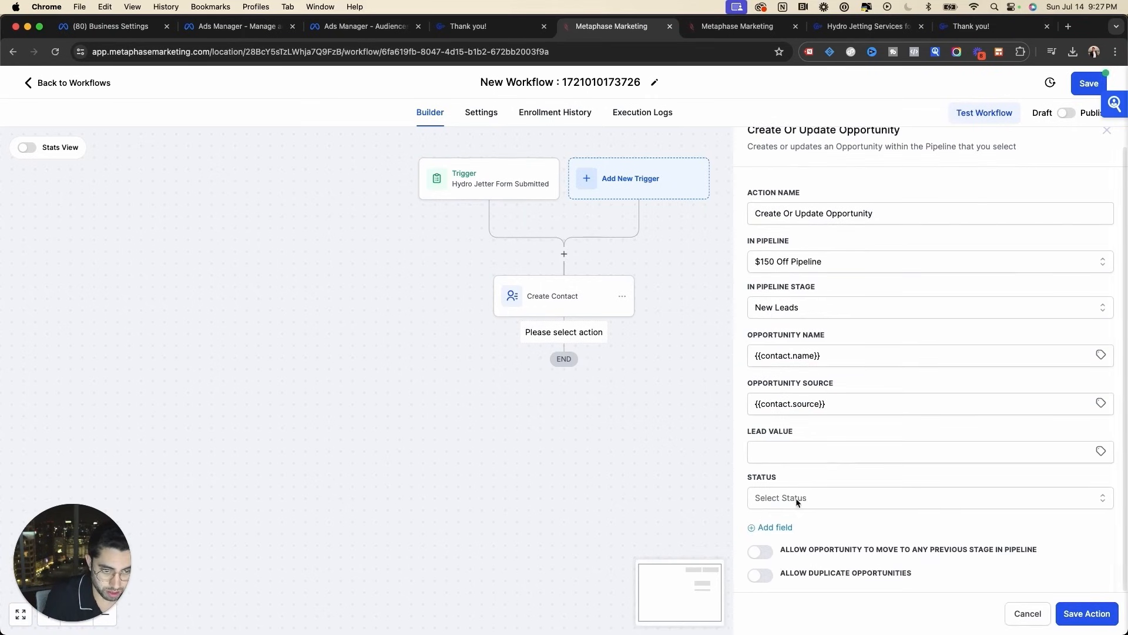
{"action": "left_click", "coordinate": [798, 502]}
{"action": "left_click", "coordinate": [811, 526]}
Rename the workflow as Hydro Jetter Lead Form, save it as published, and return to the workflow list.
{"action": "left_click", "coordinate": [508, 92]}
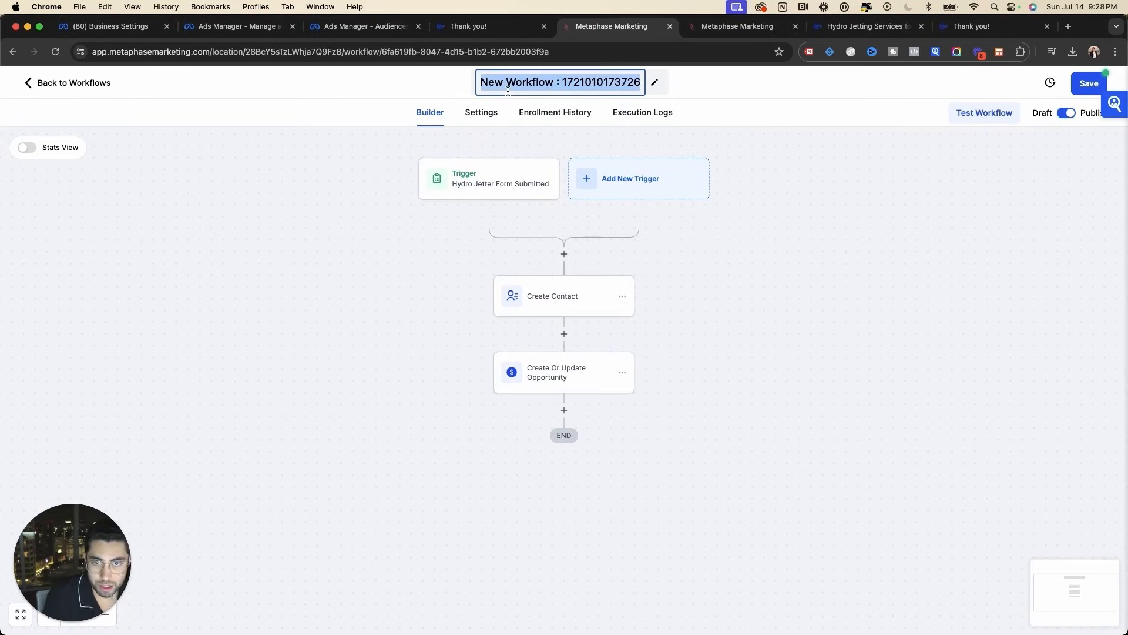
{"action": "type", "text": "Hydro Jetter Lead Form"}
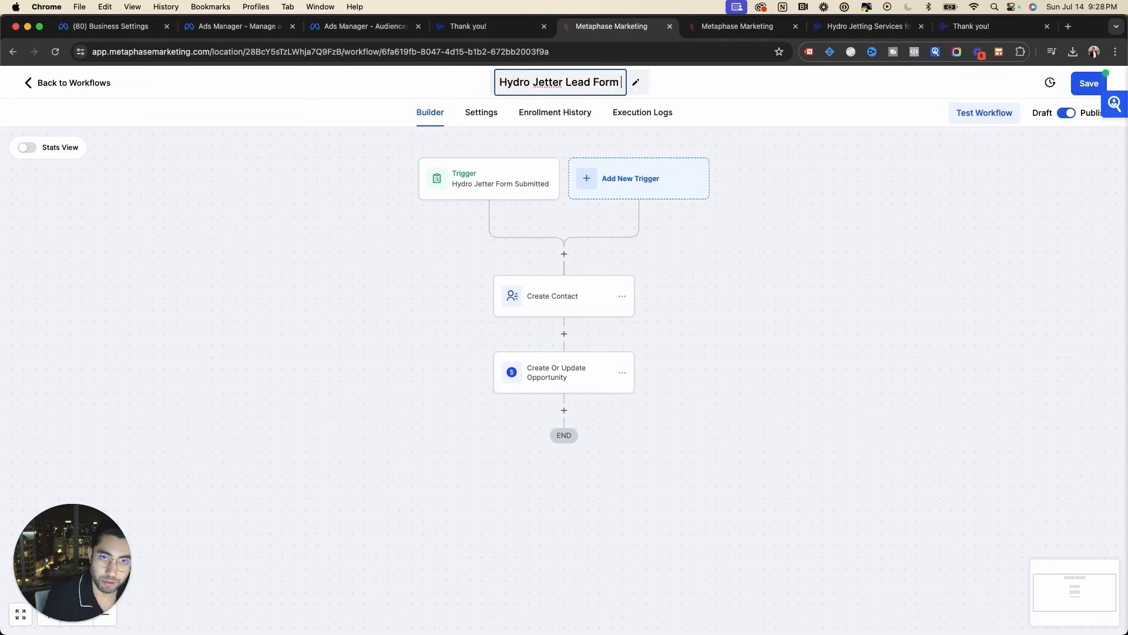
{"action": "key", "text": "Return"}
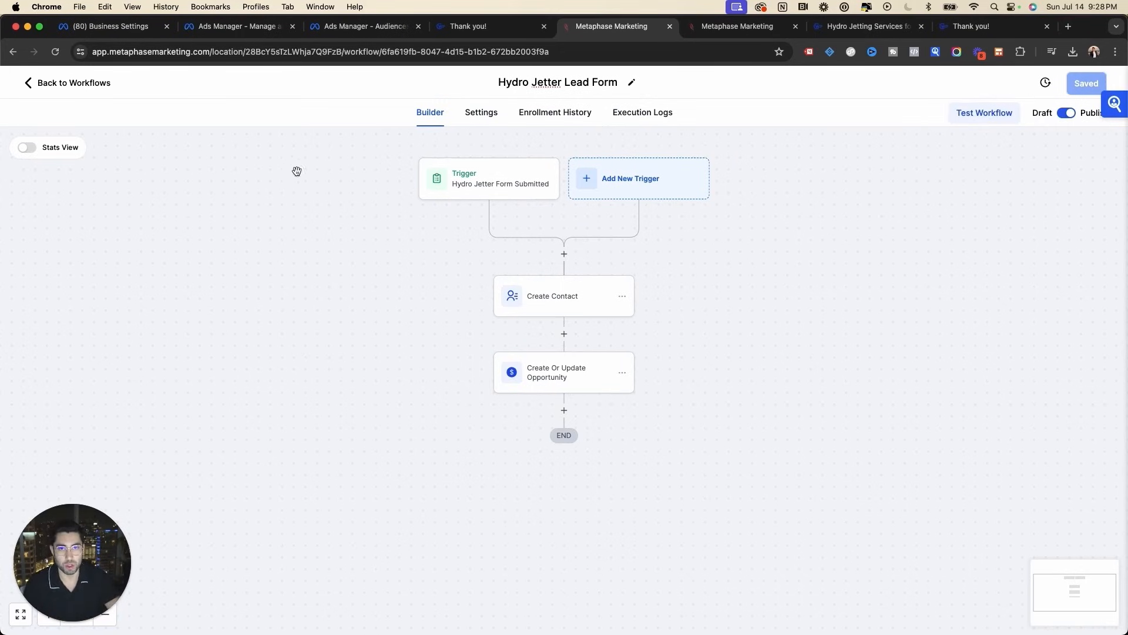
{"action": "left_click", "coordinate": [82, 88]}
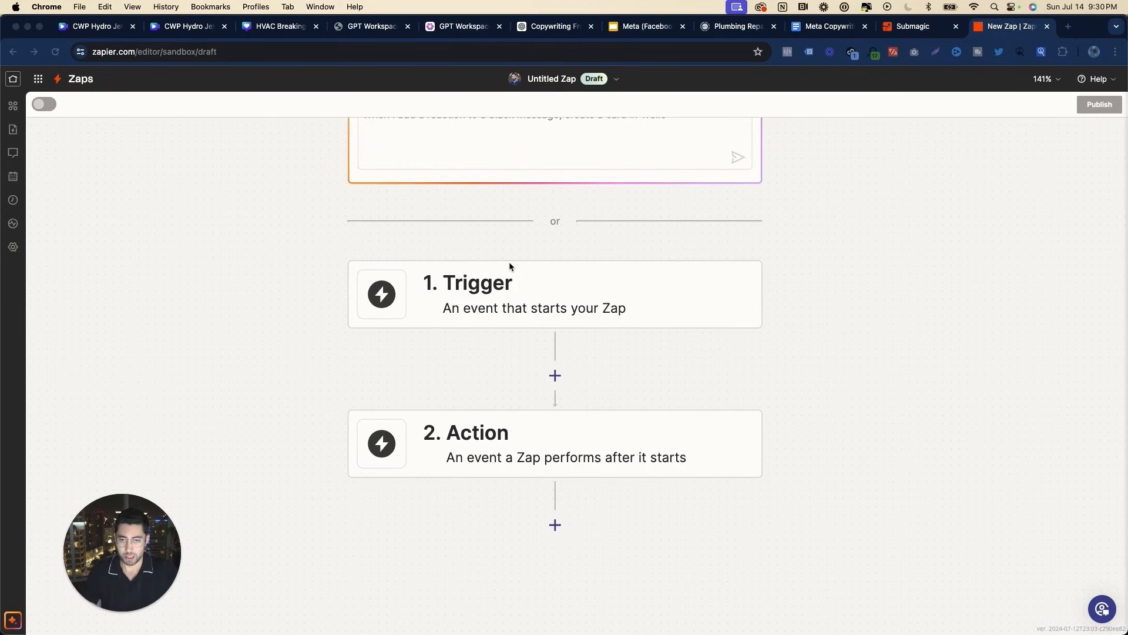
{"action": "left_click", "coordinate": [113, 51]}
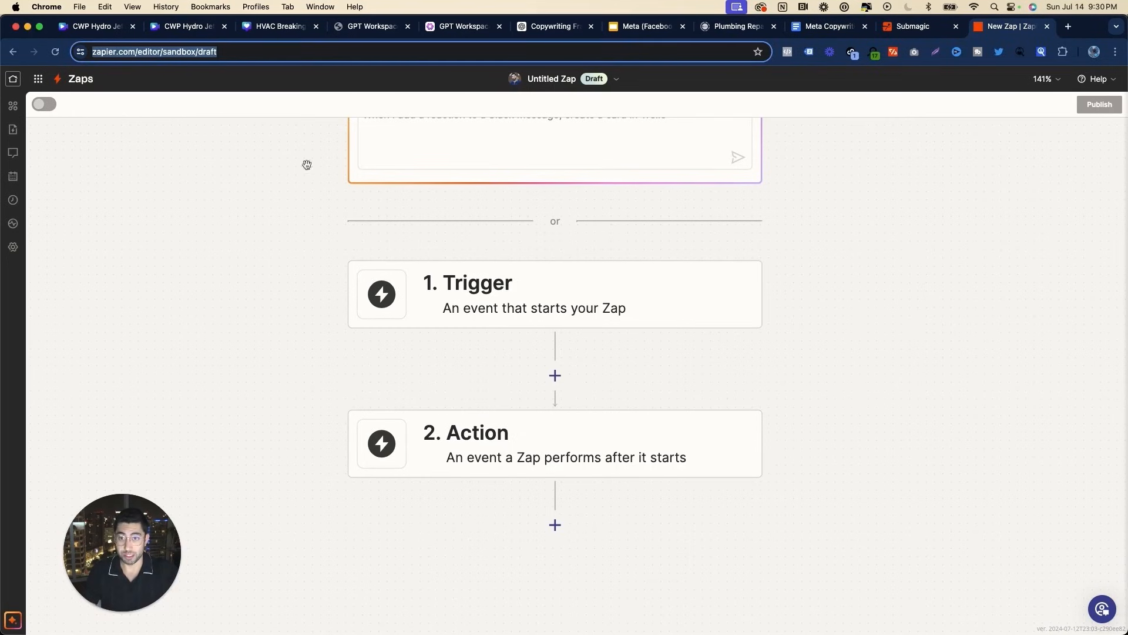
{"action": "left_click", "coordinate": [119, 614]}
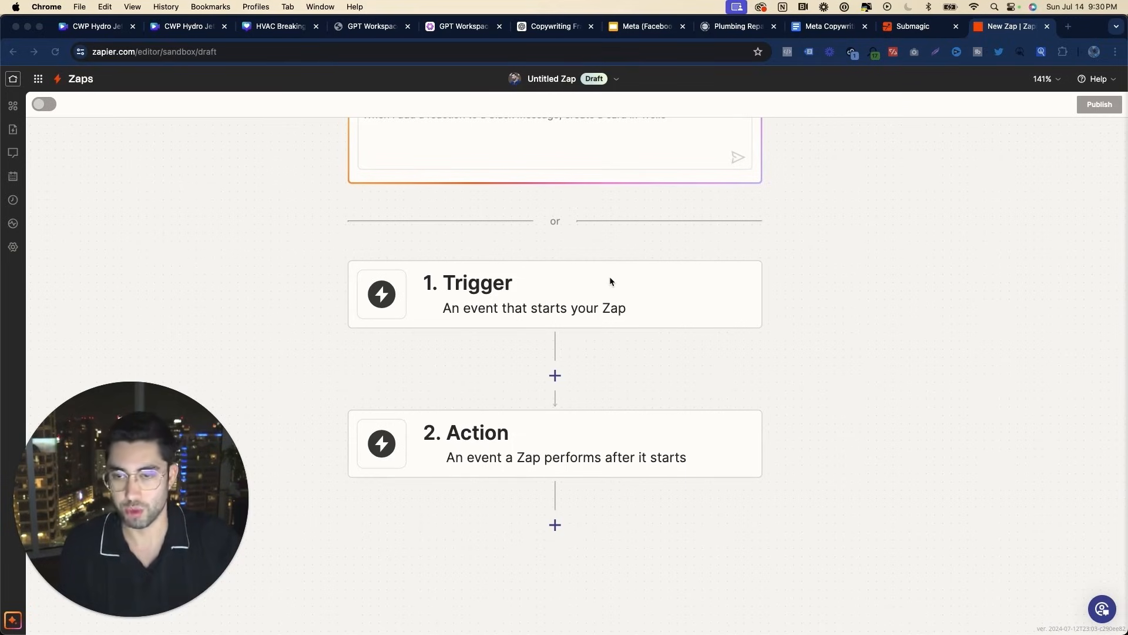
Set the Zap's trigger to Facebook Lead Ads with the New Lead event.
{"action": "left_click", "coordinate": [644, 283]}
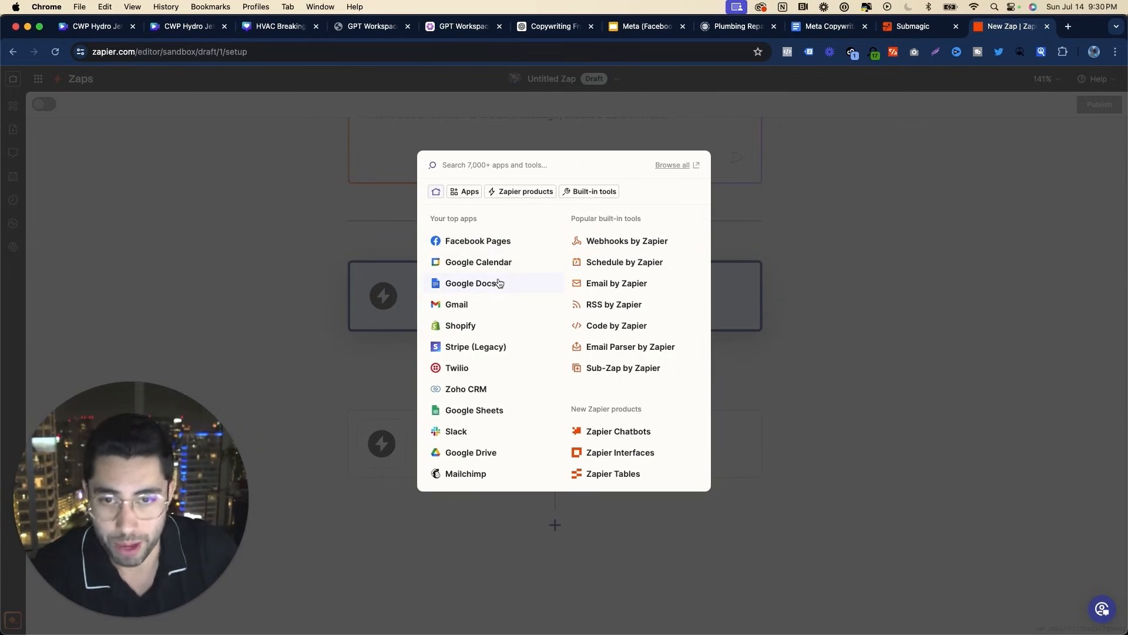
{"action": "type", "text": "lead"}
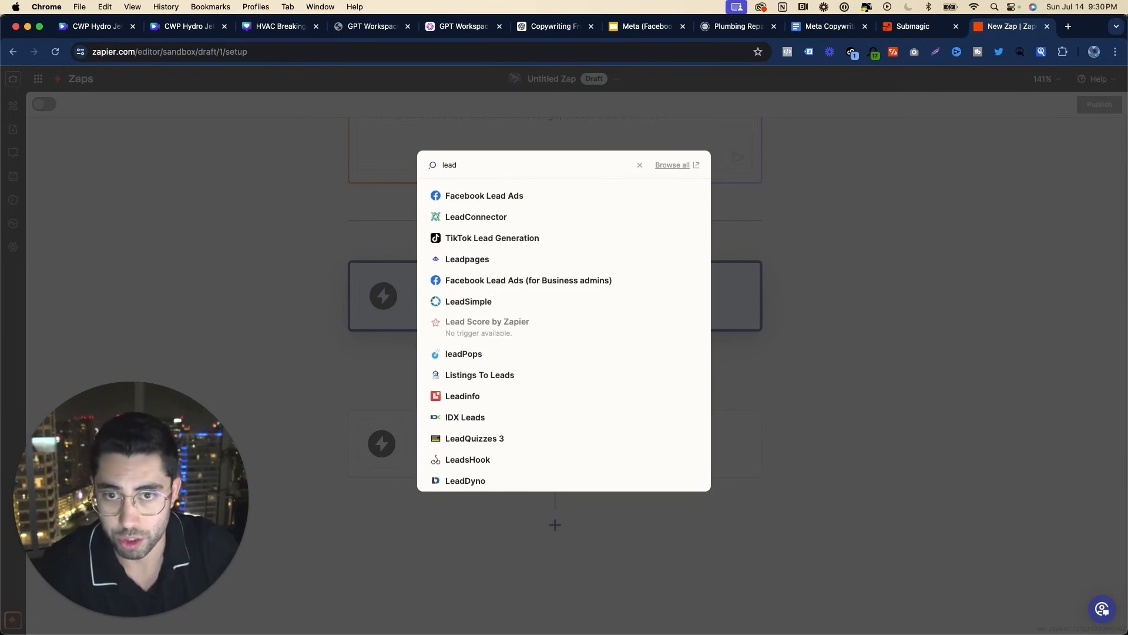
{"action": "left_click", "coordinate": [503, 197]}
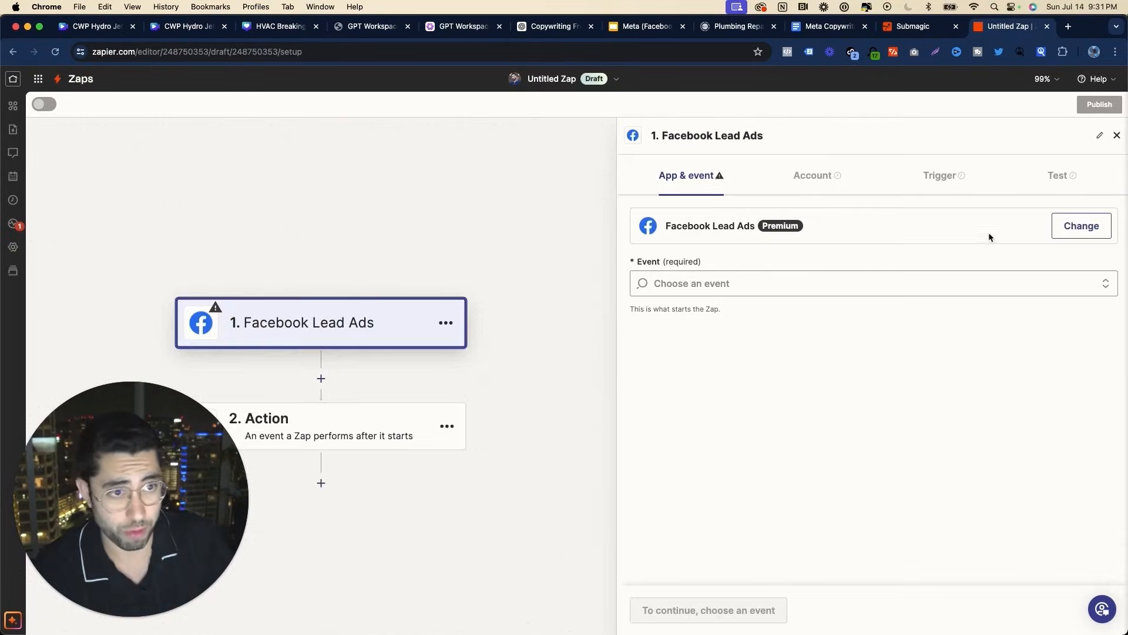
{"action": "left_click", "coordinate": [756, 283]}
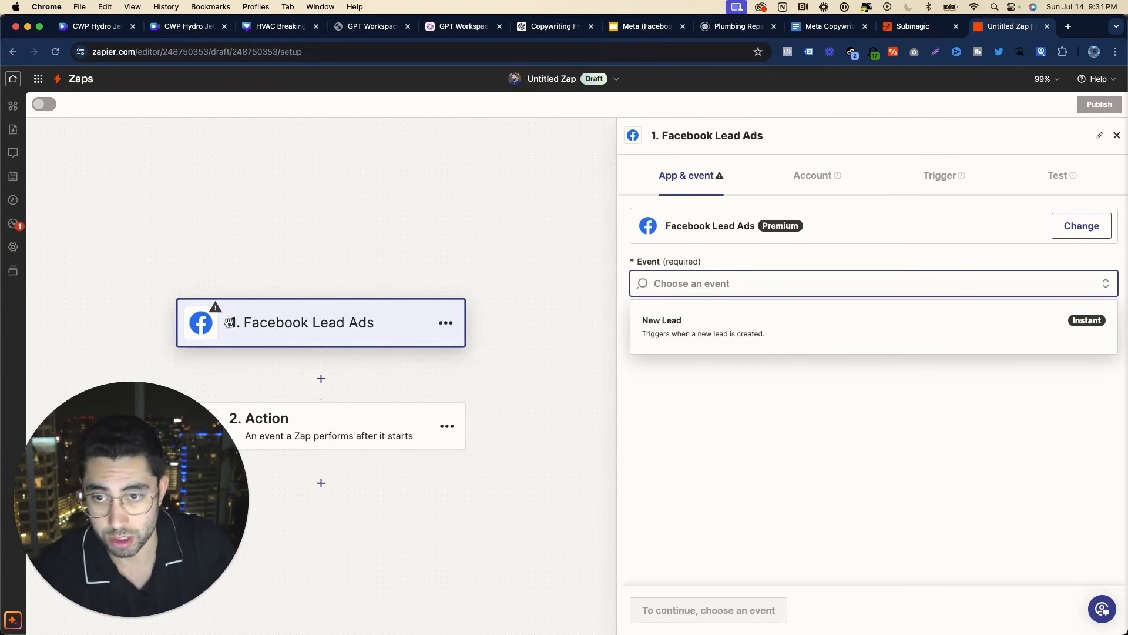
{"action": "left_click", "coordinate": [832, 312]}
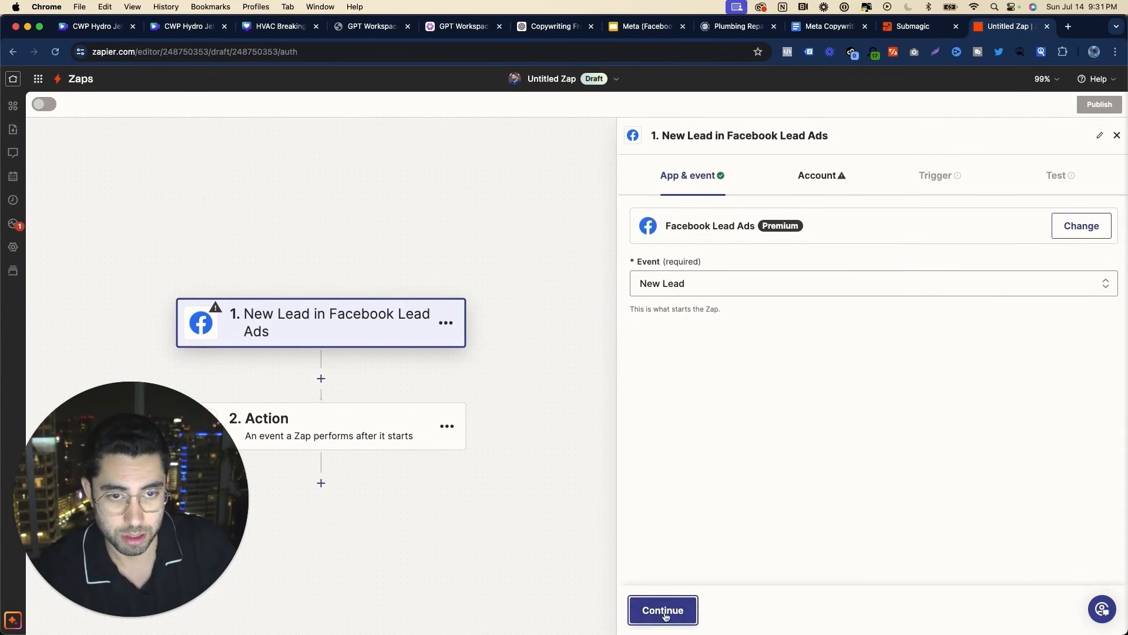
{"action": "left_click", "coordinate": [664, 610]}
Connect the Facebook account and set the trigger to the Custom Works Plumbing page and its Hydro Jetter Leads form.
{"action": "left_click", "coordinate": [1061, 230]}
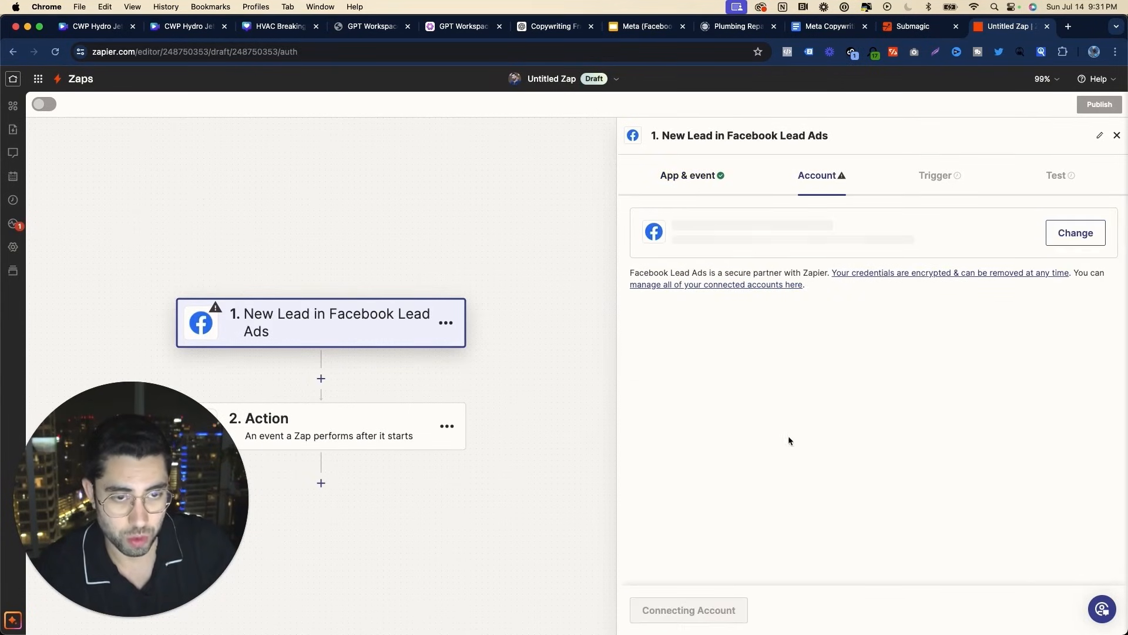
{"action": "left_click", "coordinate": [725, 465]}
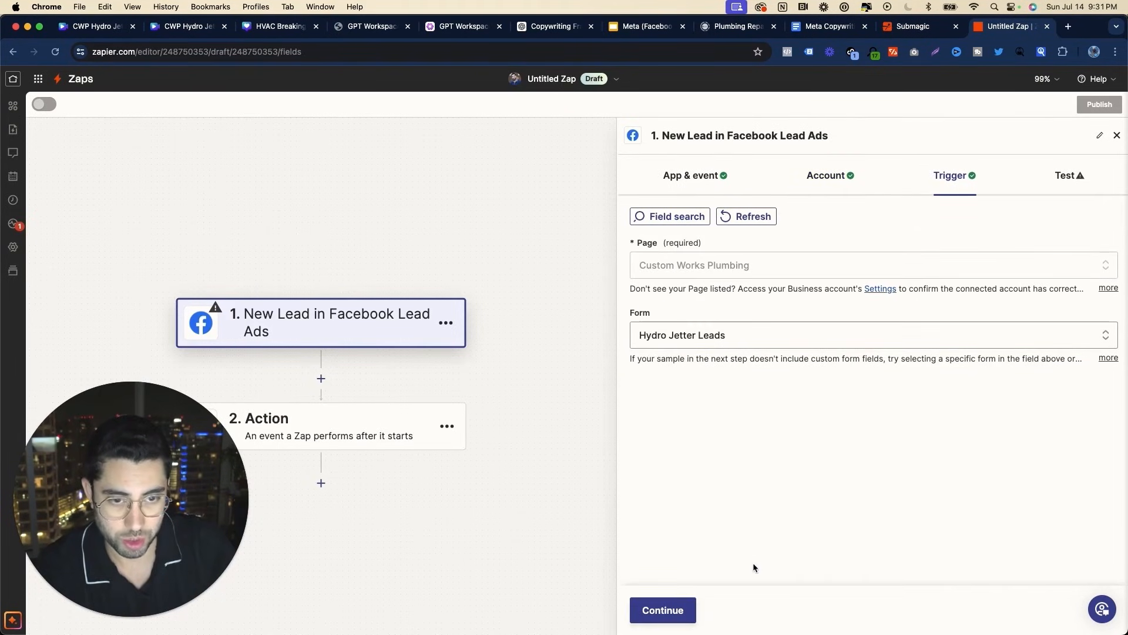
{"action": "left_click", "coordinate": [678, 612]}
Test the trigger, review the fields of the sample lead record, and continue with it to the action's app selection.
{"action": "left_click", "coordinate": [873, 370]}
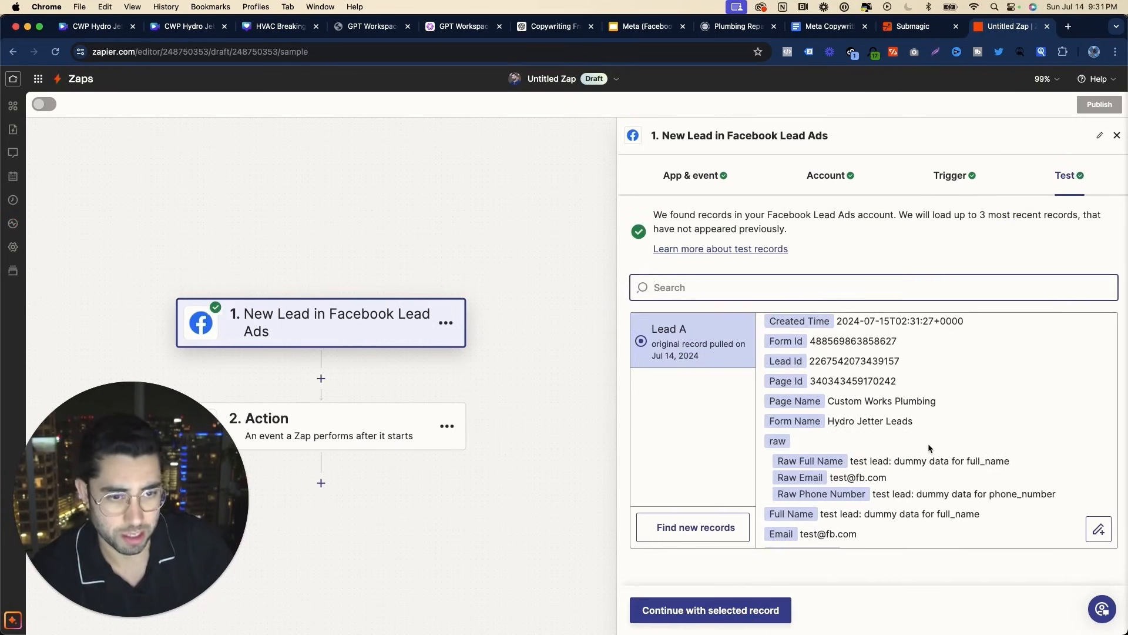
{"action": "scroll", "coordinate": [1010, 395], "scroll_direction": "down", "scroll_amount": 2}
{"action": "left_click_drag", "start_coordinate": [1009, 395], "coordinate": [888, 405]}
{"action": "scroll", "coordinate": [888, 406], "scroll_direction": "down", "scroll_amount": 2}
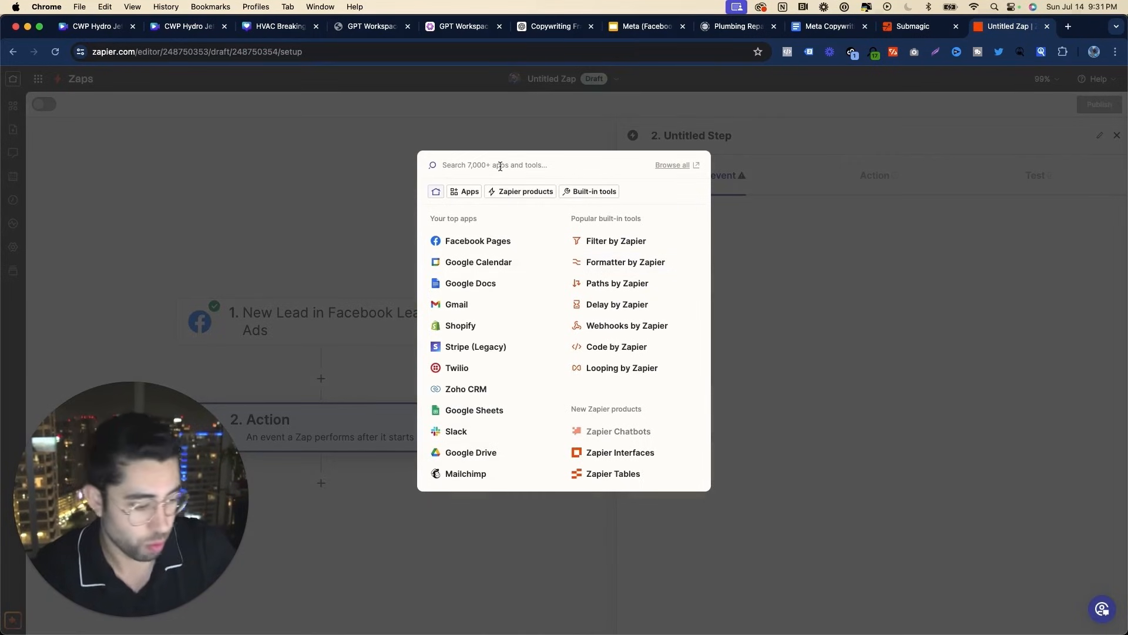
Search the available action apps for "hub", "pipe" and "serv" to review the CRM options.
{"action": "type", "text": "hub"}
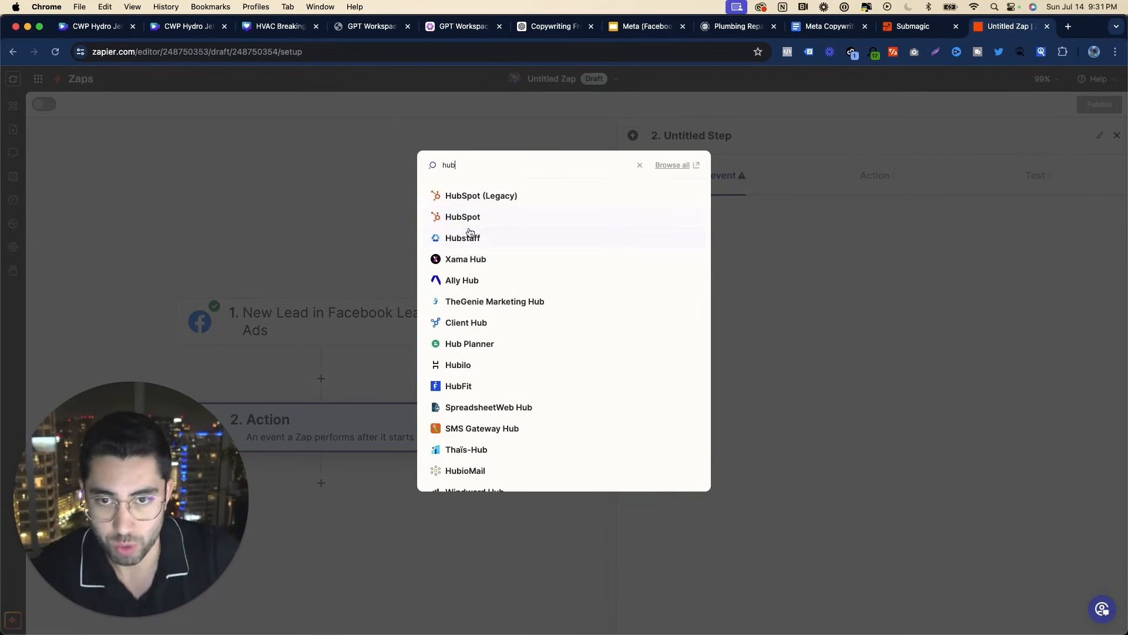
{"action": "double_click", "coordinate": [467, 169]}
{"action": "type", "text": "pipe"}
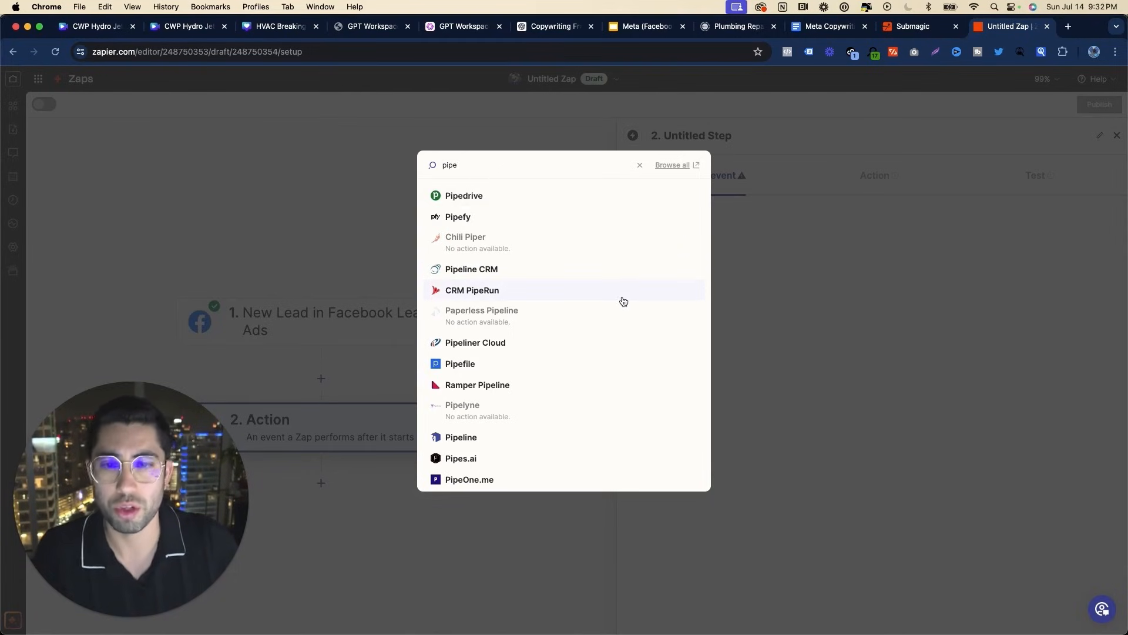
{"action": "key", "text": "BackSpace"}
{"action": "key", "text": "BackSpace"}
{"action": "key", "text": "BackSpace"}
{"action": "key", "text": "BackSpace"}
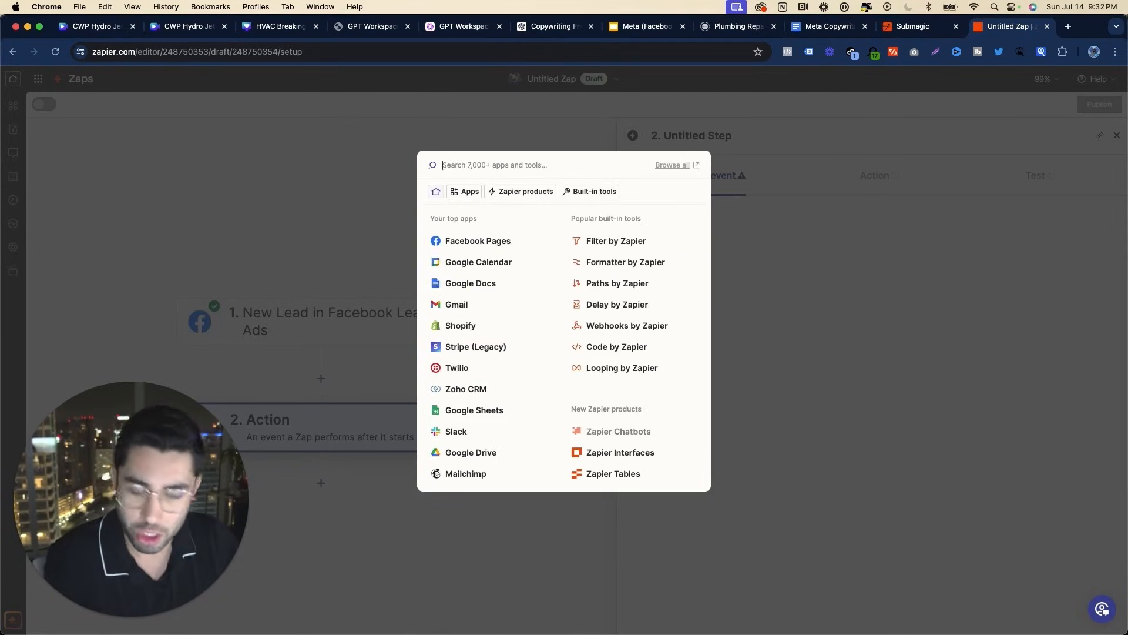
{"action": "type", "text": "serv"}
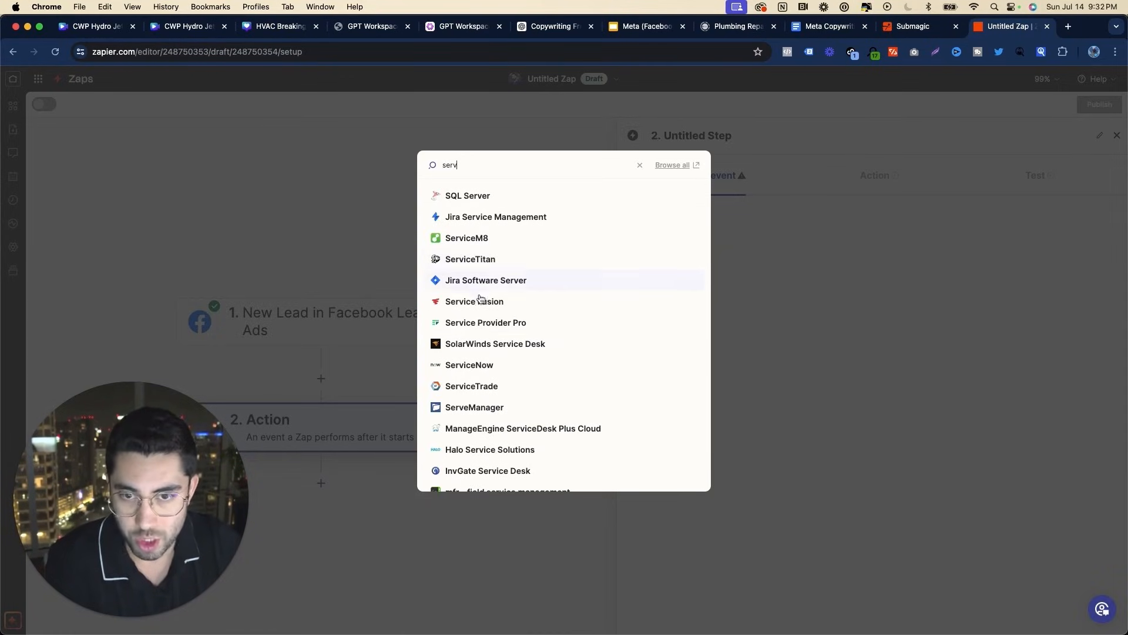
{"action": "double_click", "coordinate": [499, 164]}
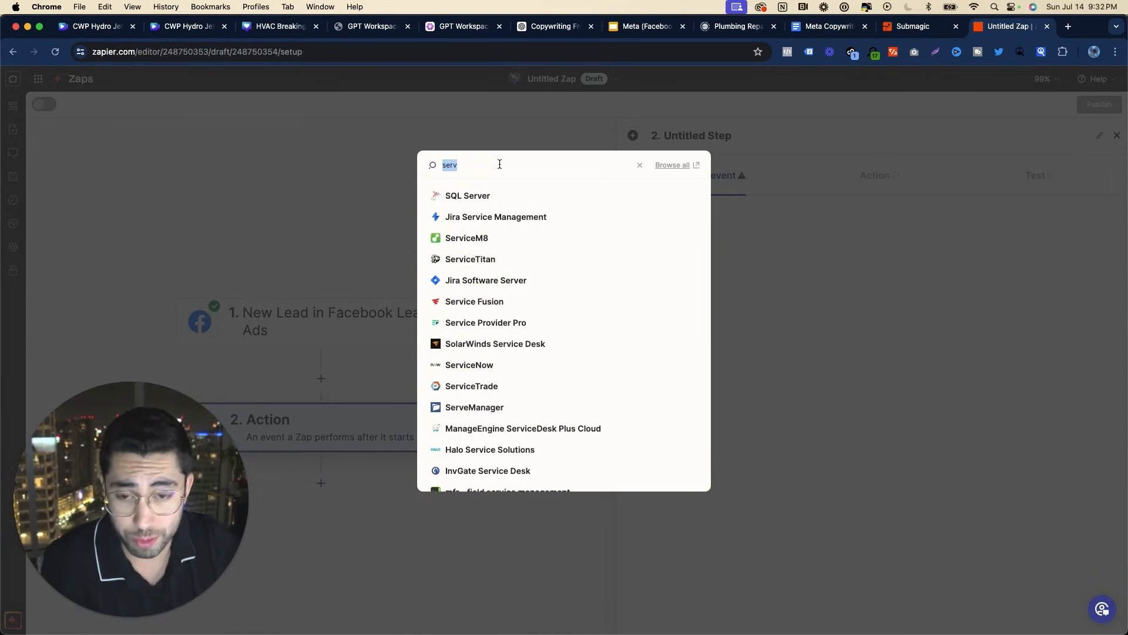
Try Housecall Pro's Create Customer event as the action, start connecting an account, and cancel the connection.
{"action": "type", "text": "house"}
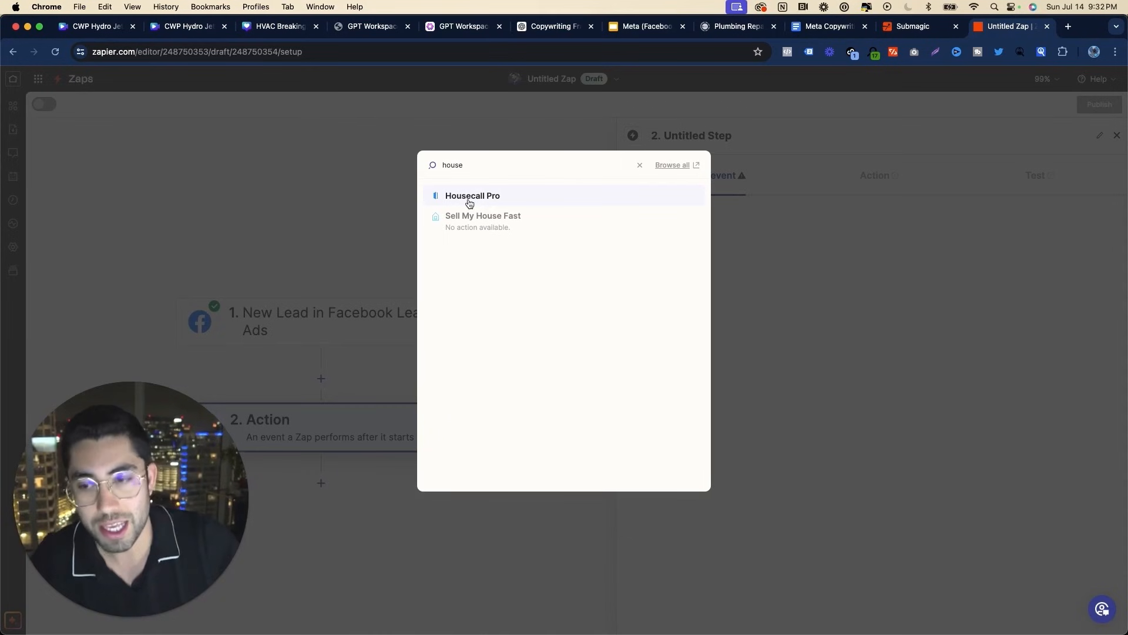
{"action": "left_click", "coordinate": [570, 200]}
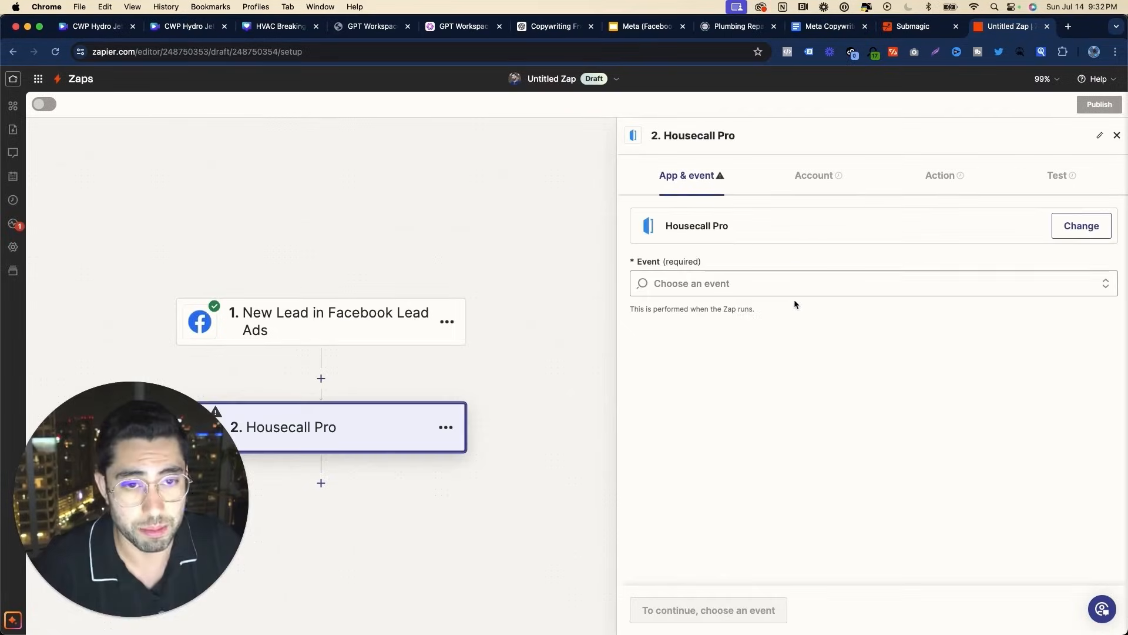
{"action": "left_click", "coordinate": [778, 288]}
{"action": "left_click", "coordinate": [799, 320]}
{"action": "left_click", "coordinate": [1078, 233]}
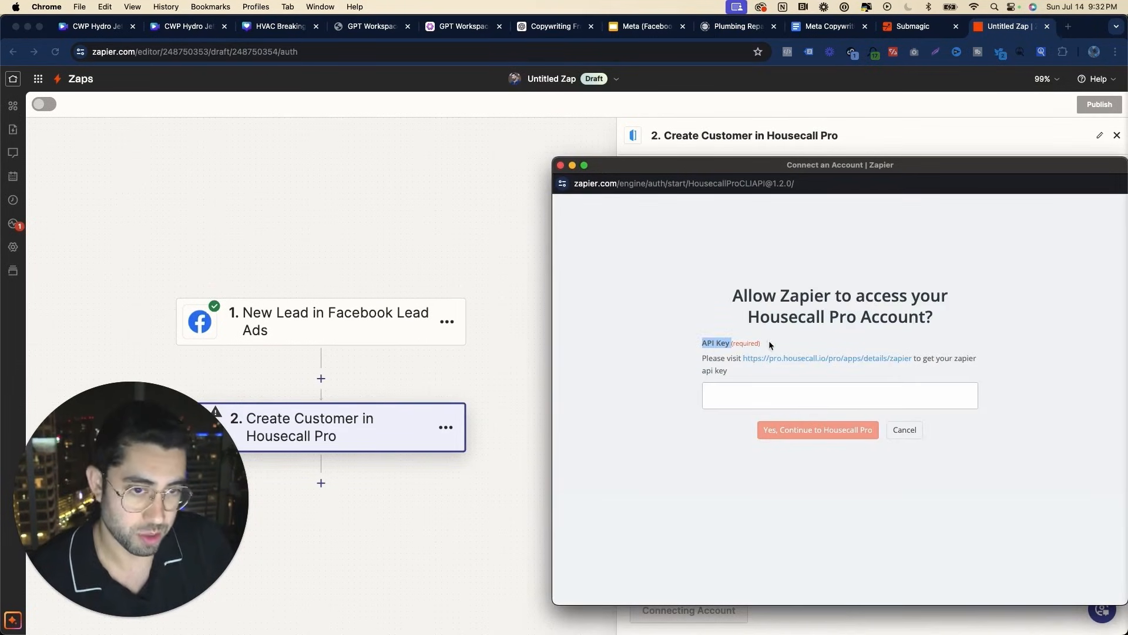
{"action": "left_click", "coordinate": [904, 430]}
Change the action's app to HubSpot, using the Create Contact event and the connected account.
{"action": "left_click", "coordinate": [663, 178]}
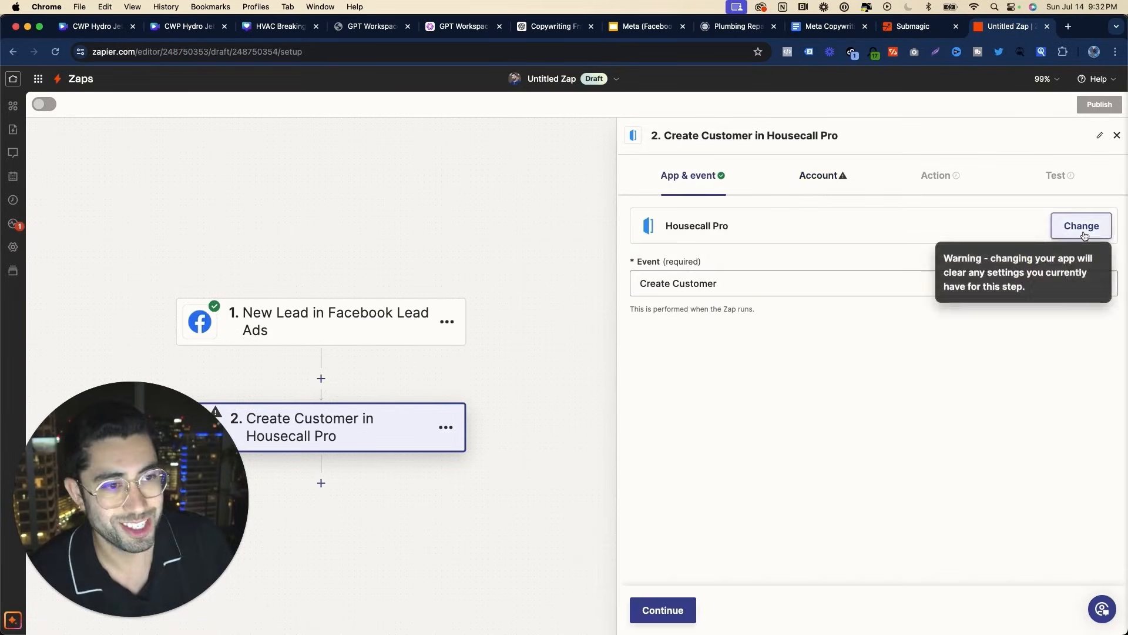
{"action": "left_click", "coordinate": [1081, 226]}
{"action": "type", "text": "hub"}
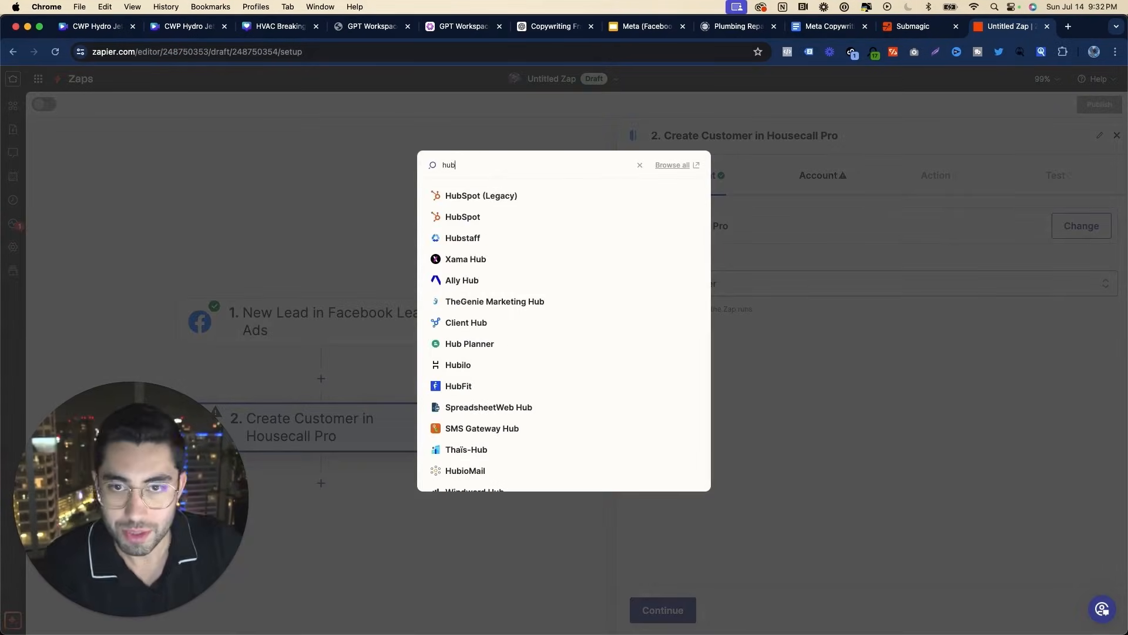
{"action": "left_click", "coordinate": [466, 220]}
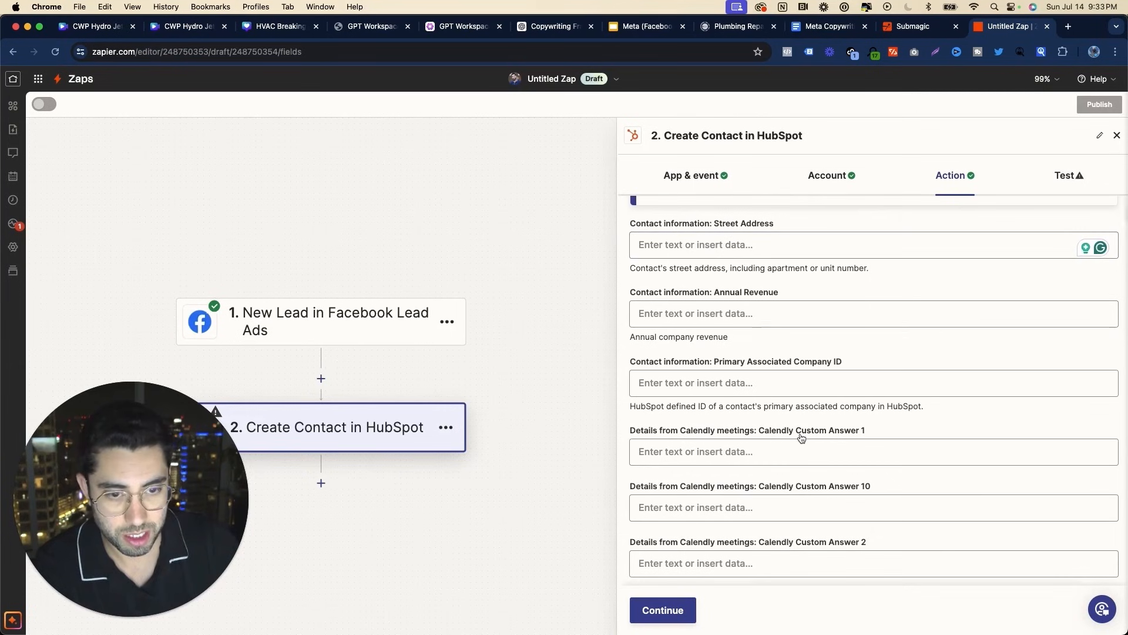
Search the HubSpot contact fields for "email" and map the contact's Email to the Facebook lead's Email.
{"action": "scroll", "coordinate": [800, 438], "scroll_direction": "down", "scroll_amount": 20}
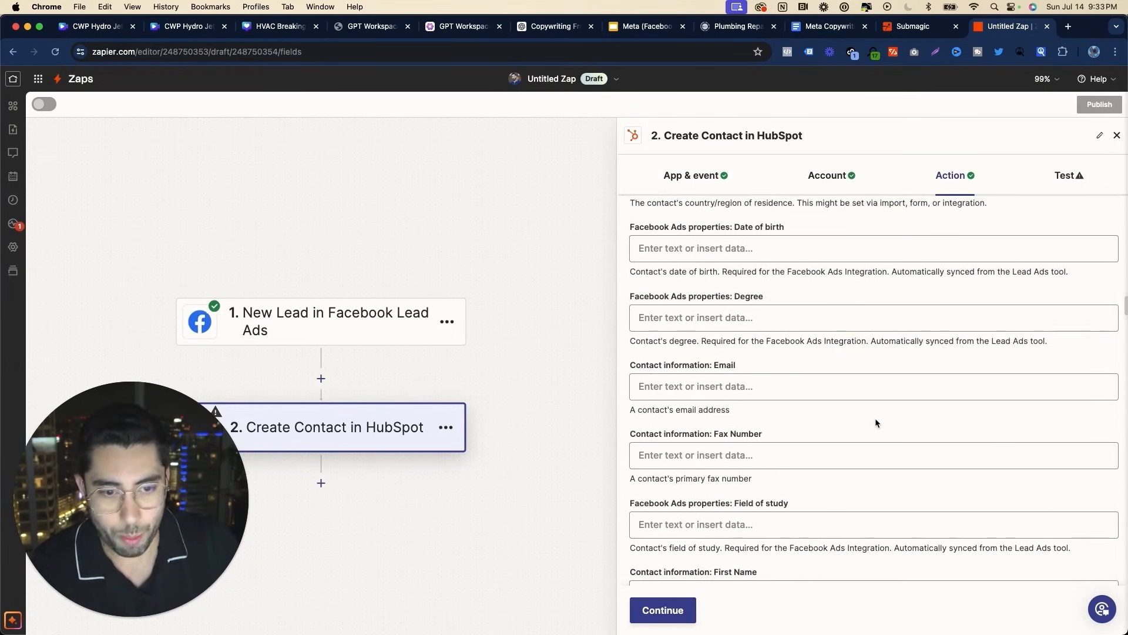
{"action": "scroll", "coordinate": [875, 418], "scroll_direction": "down", "scroll_amount": 4}
{"action": "scroll", "coordinate": [875, 418], "scroll_direction": "up", "scroll_amount": 20}
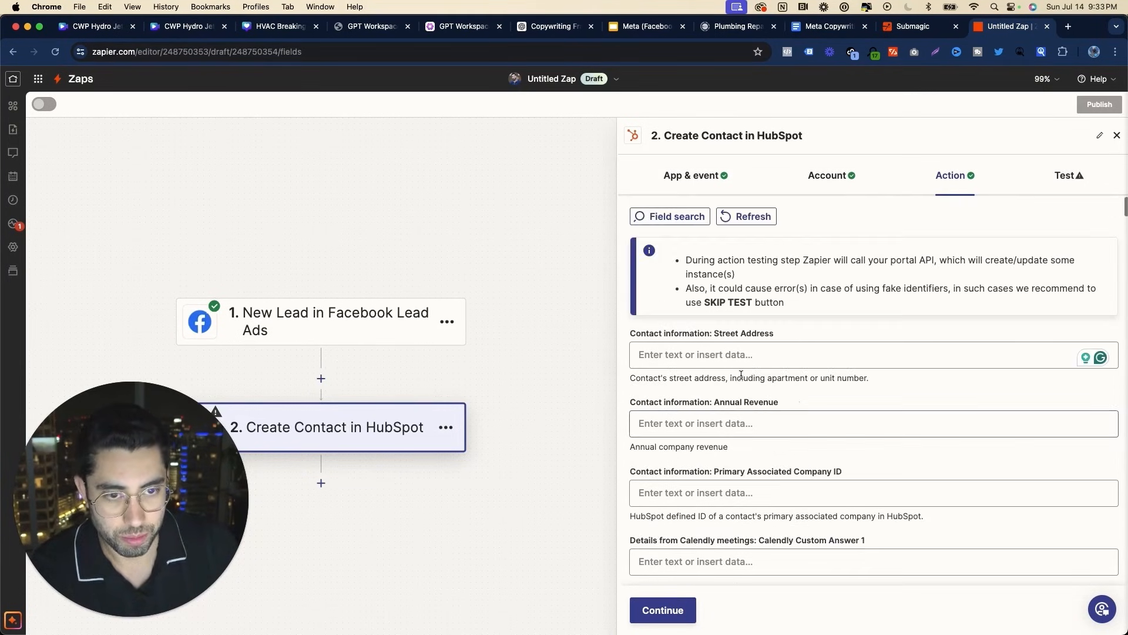
{"action": "left_click", "coordinate": [681, 217]}
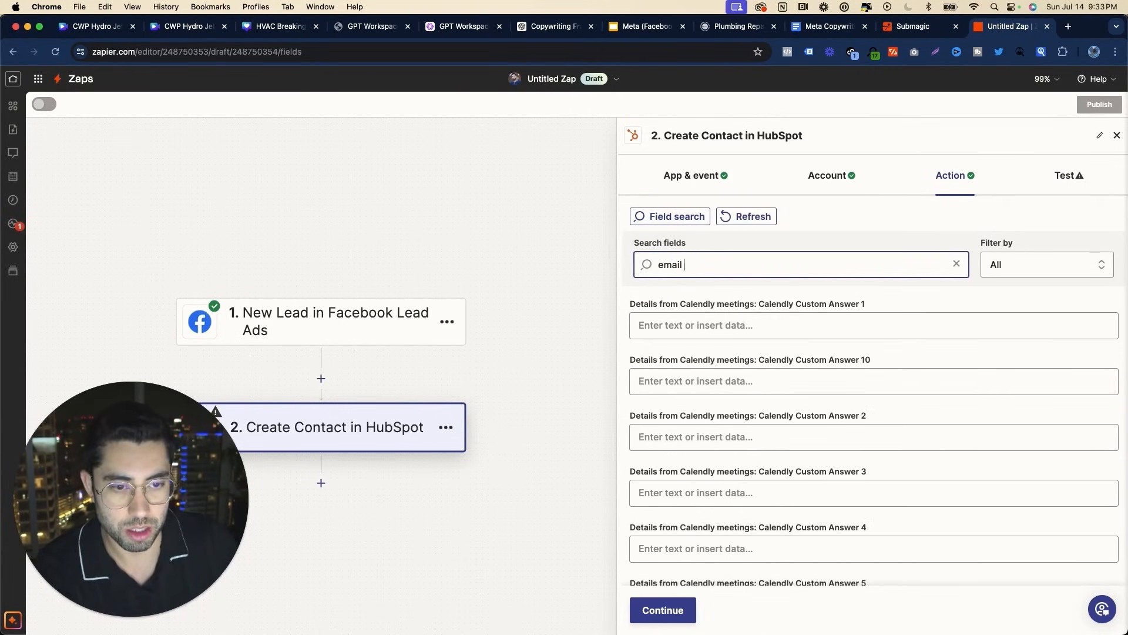
{"action": "scroll", "coordinate": [874, 388], "scroll_direction": "down", "scroll_amount": 6}
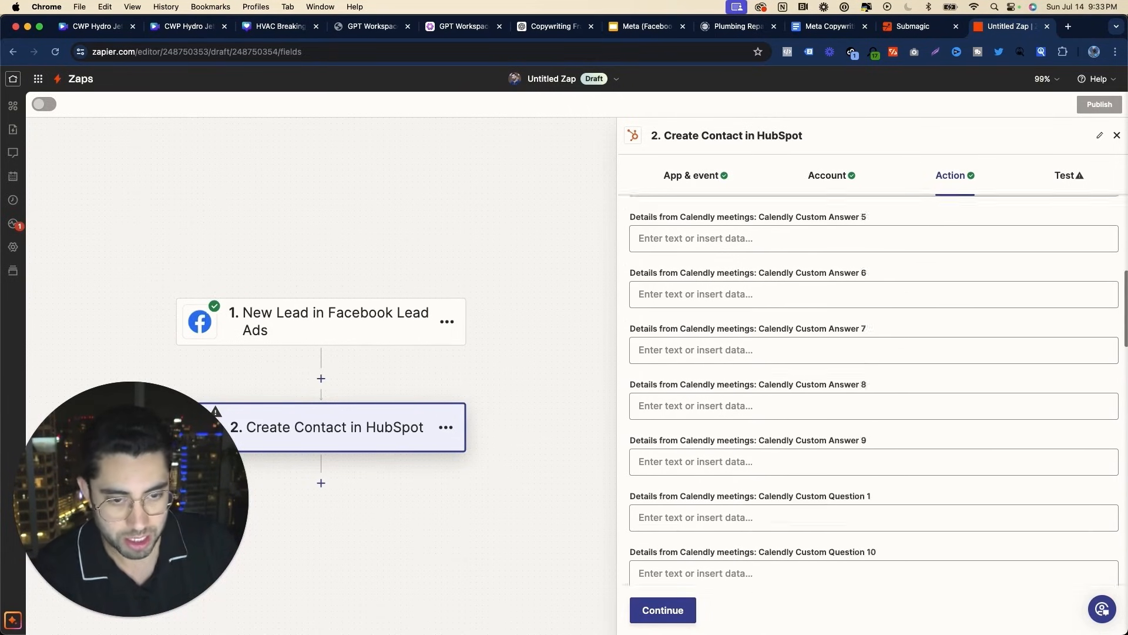
{"action": "scroll", "coordinate": [874, 388], "scroll_direction": "down", "scroll_amount": 10}
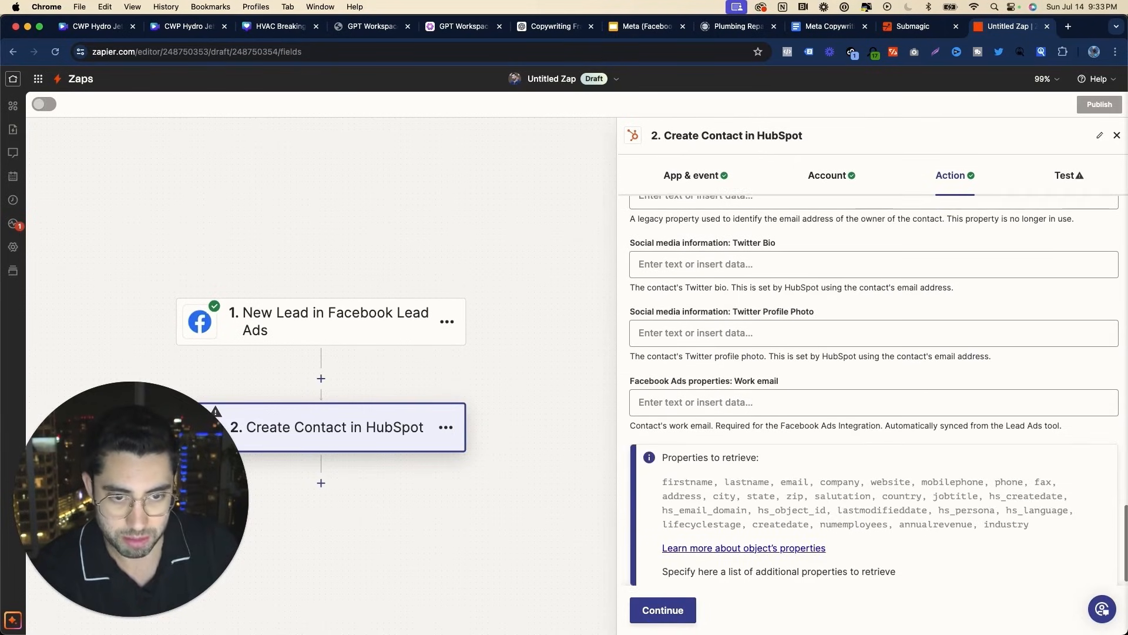
{"action": "scroll", "coordinate": [695, 336], "scroll_direction": "up", "scroll_amount": 8}
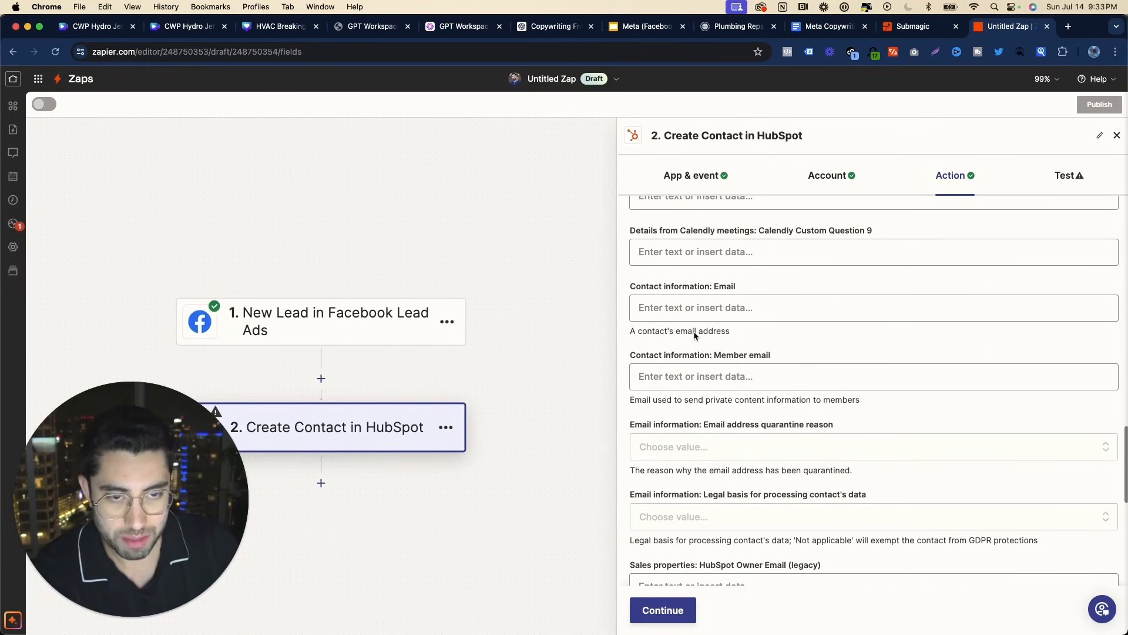
{"action": "left_click", "coordinate": [717, 310]}
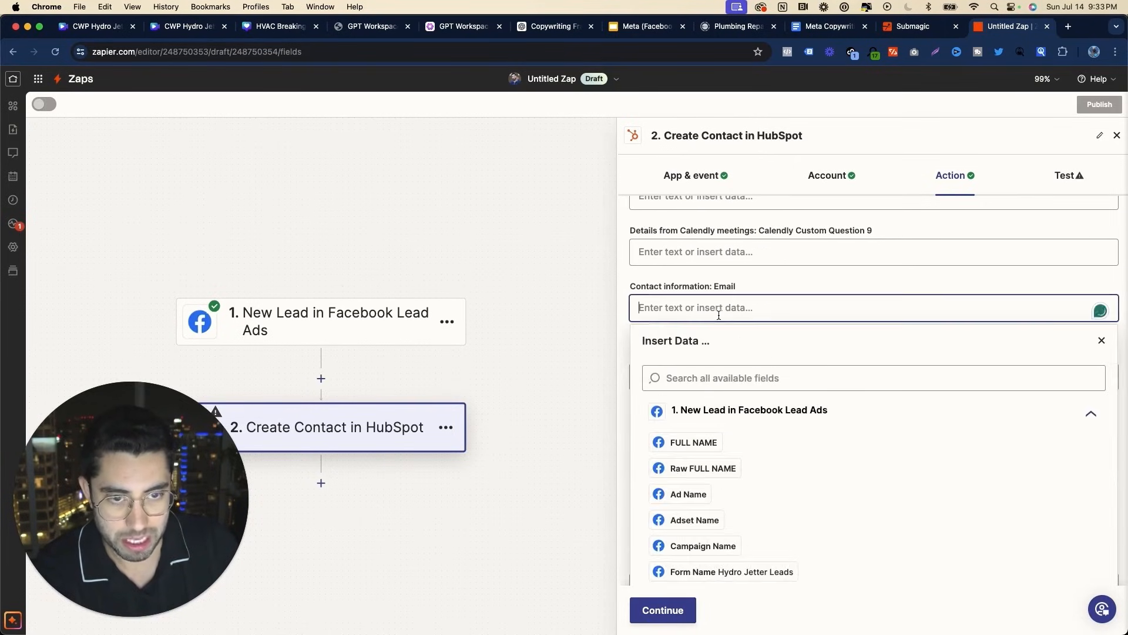
{"action": "scroll", "coordinate": [713, 518], "scroll_direction": "down", "scroll_amount": 3}
{"action": "left_click", "coordinate": [712, 517]}
{"action": "left_click", "coordinate": [797, 283]}
Search the contact fields for "name" and map First Name to the lead's FULL NAME.
{"action": "scroll", "coordinate": [797, 283], "scroll_direction": "up", "scroll_amount": 4}
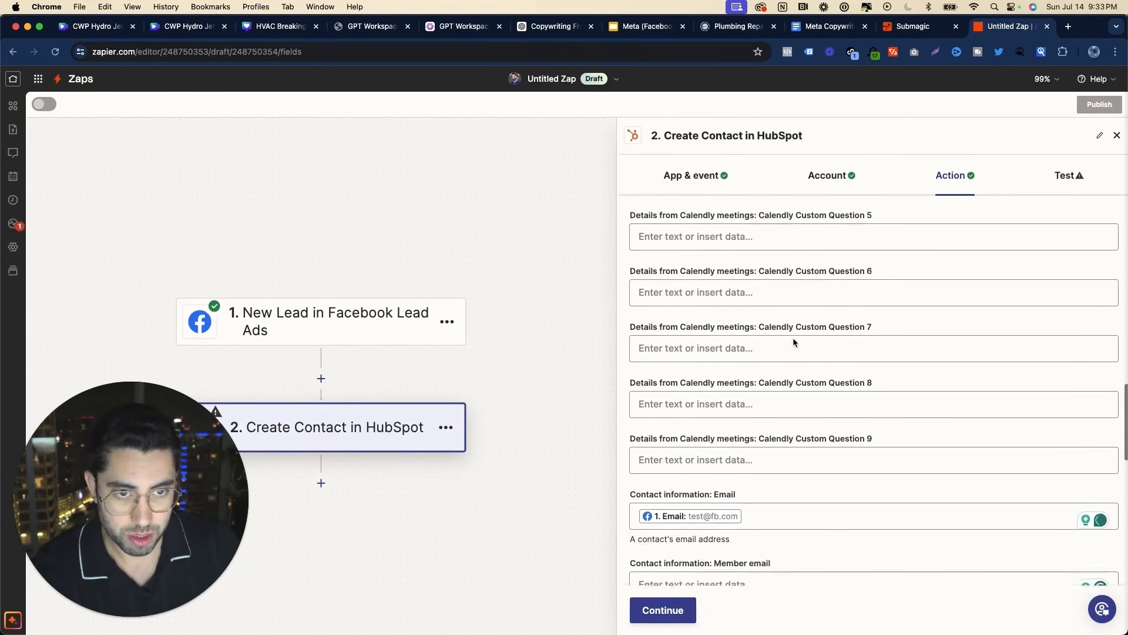
{"action": "scroll", "coordinate": [793, 342], "scroll_direction": "up", "scroll_amount": 4}
{"action": "left_click", "coordinate": [753, 457]}
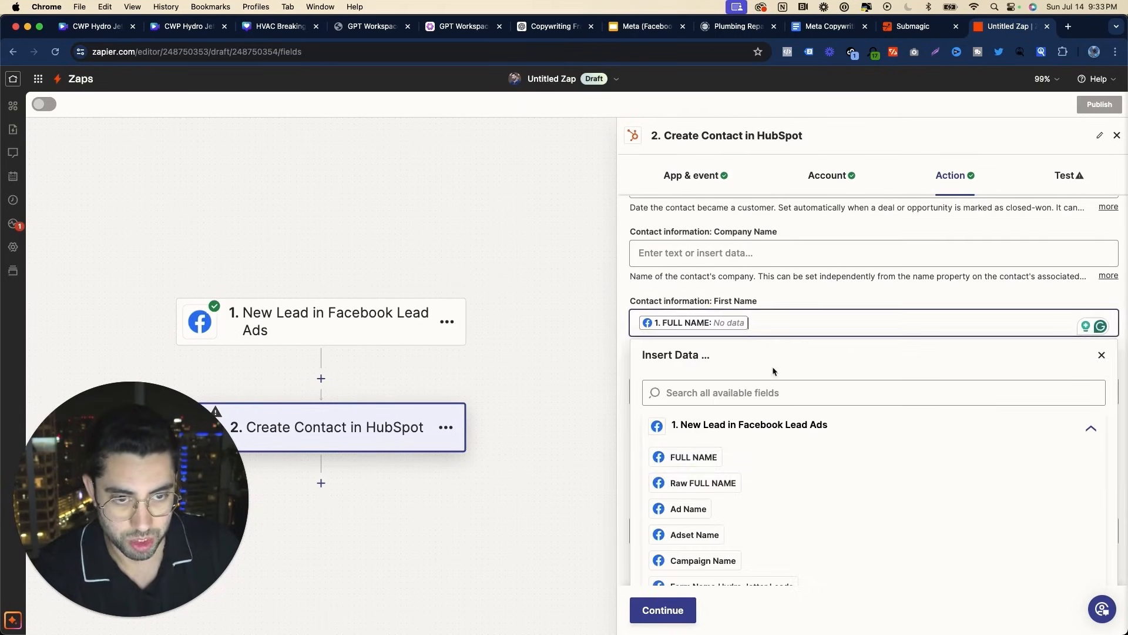
{"action": "left_click", "coordinate": [835, 291]}
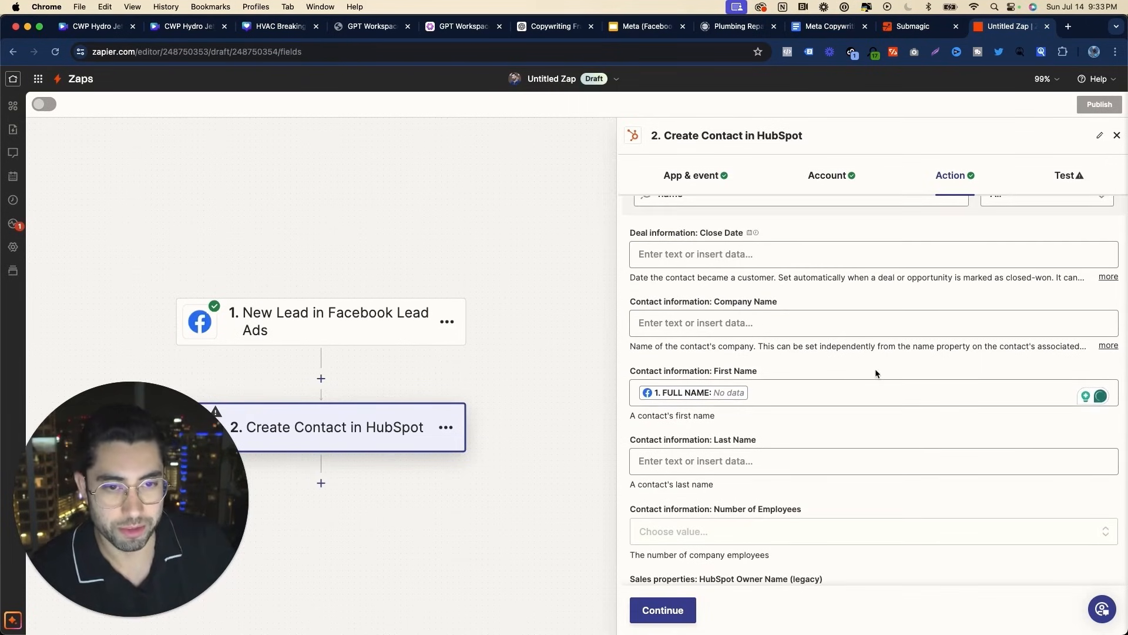
Search the contact fields for "phone", map the lead's phone number, and send a test contact to HubSpot.
{"action": "scroll", "coordinate": [875, 373], "scroll_direction": "down", "scroll_amount": 5}
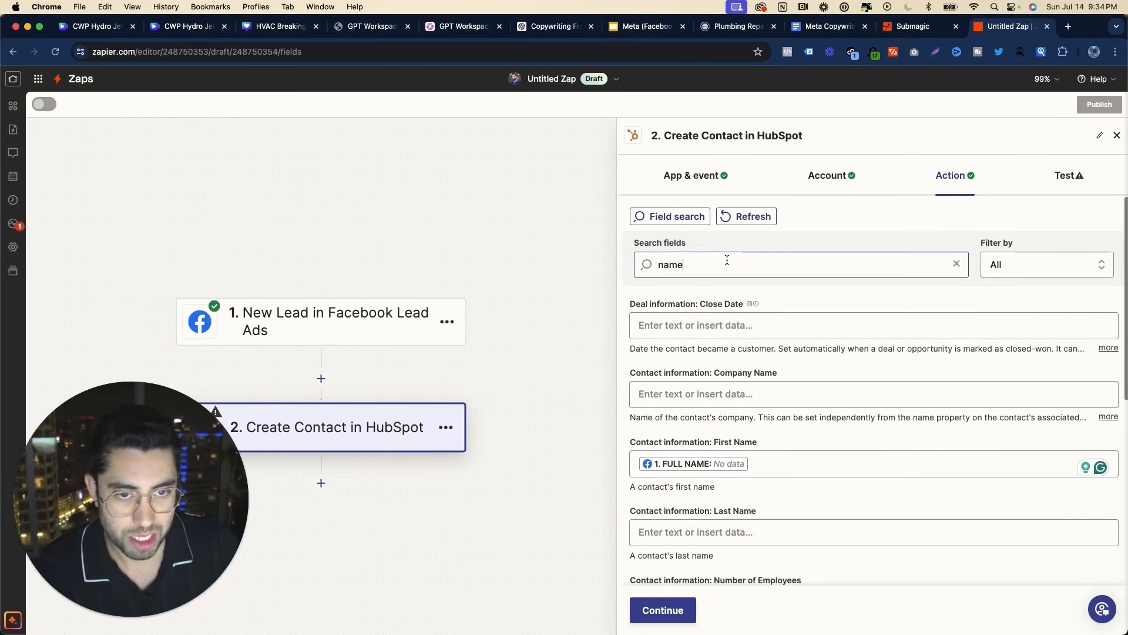
{"action": "double_click", "coordinate": [727, 259]}
{"action": "type", "text": "phone"}
{"action": "left_click", "coordinate": [764, 489]}
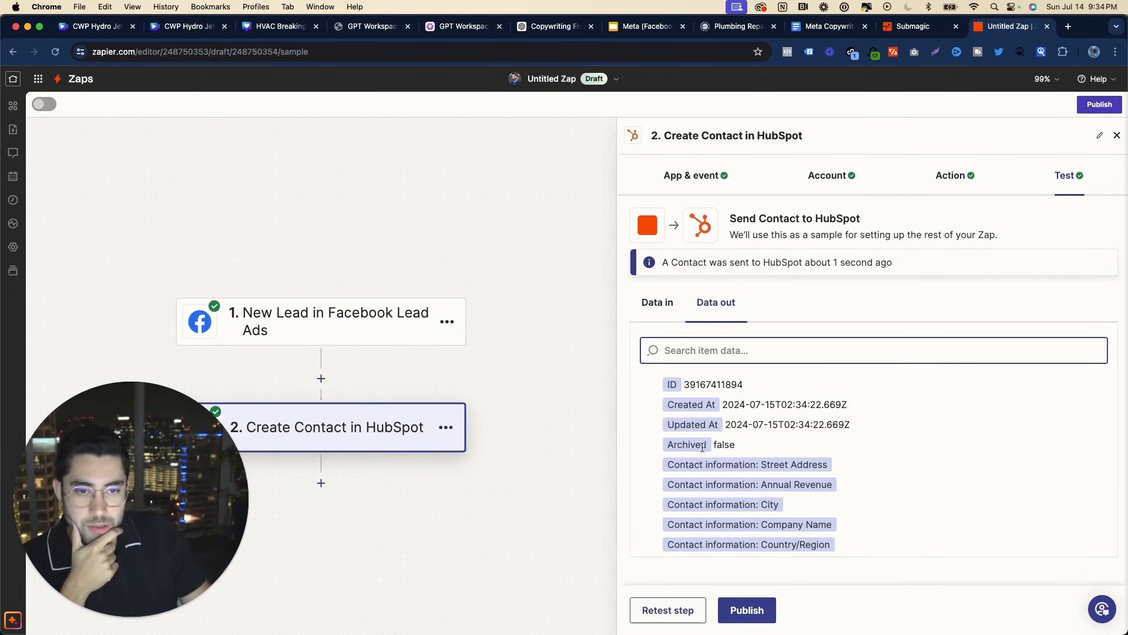
{"action": "left_click", "coordinate": [692, 176]}
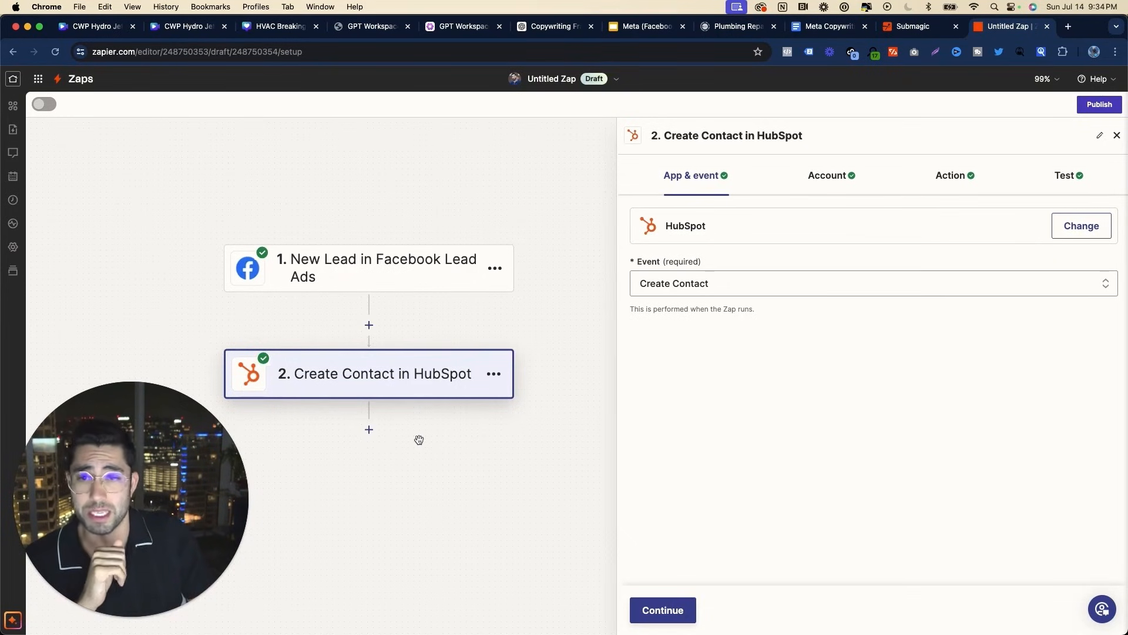
Switch to Meta Ads Manager and review the lead form campaign and the 3% LLA Stack ad set's conversion location.
{"action": "scroll", "coordinate": [419, 440], "scroll_direction": "down", "scroll_amount": 1}
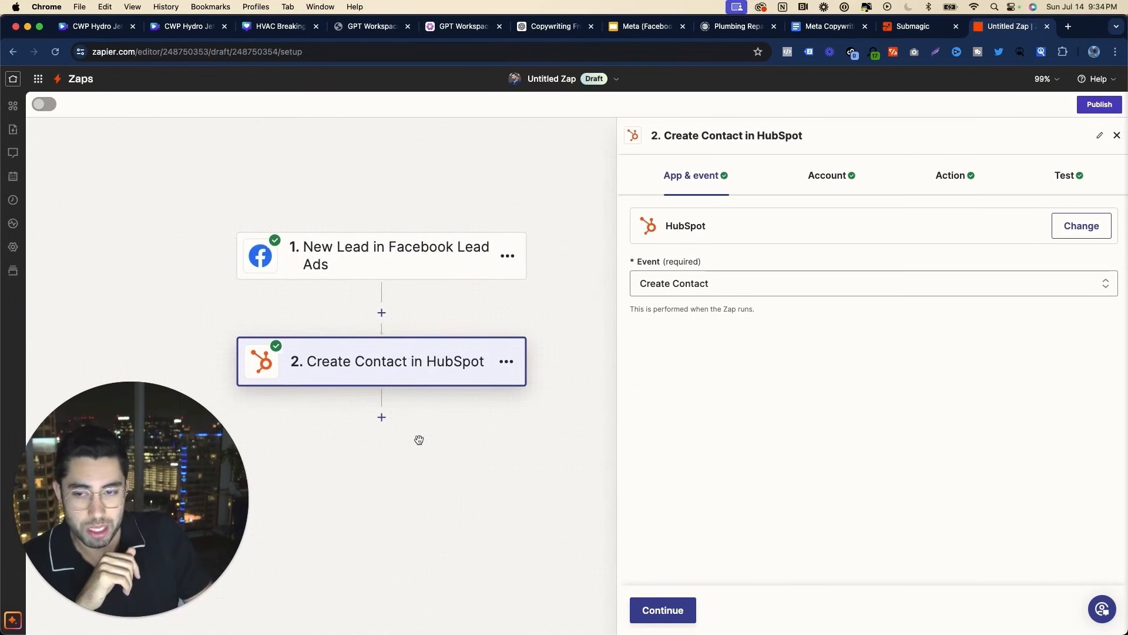
{"action": "key", "text": "ctrl+Left"}
{"action": "left_click", "coordinate": [252, 34]}
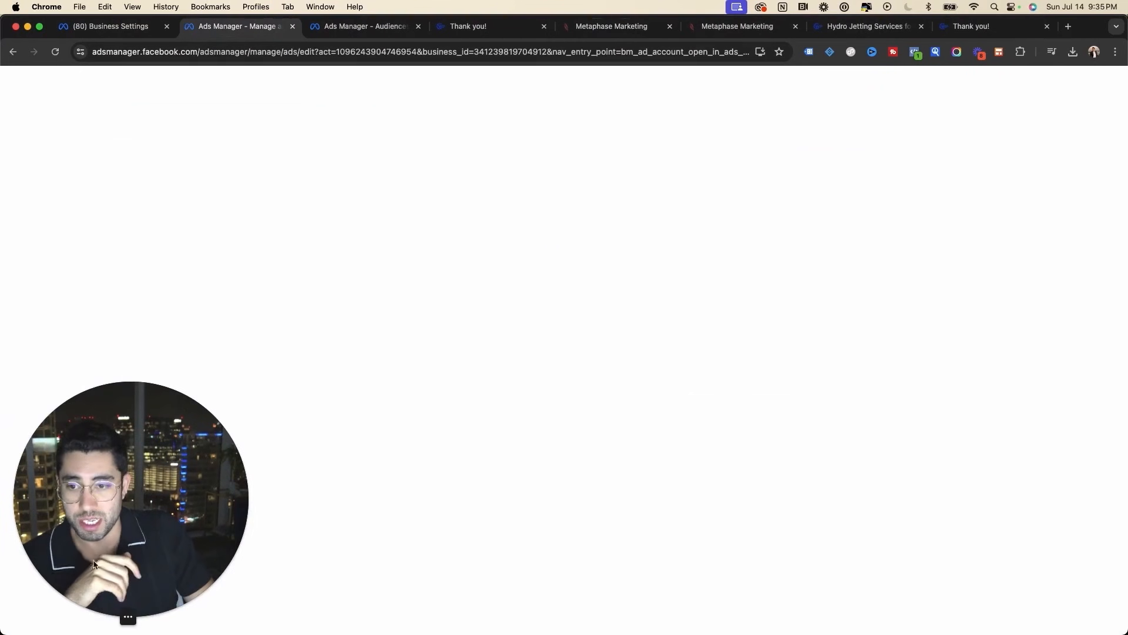
{"action": "scroll", "coordinate": [500, 384], "scroll_direction": "up", "scroll_amount": 4}
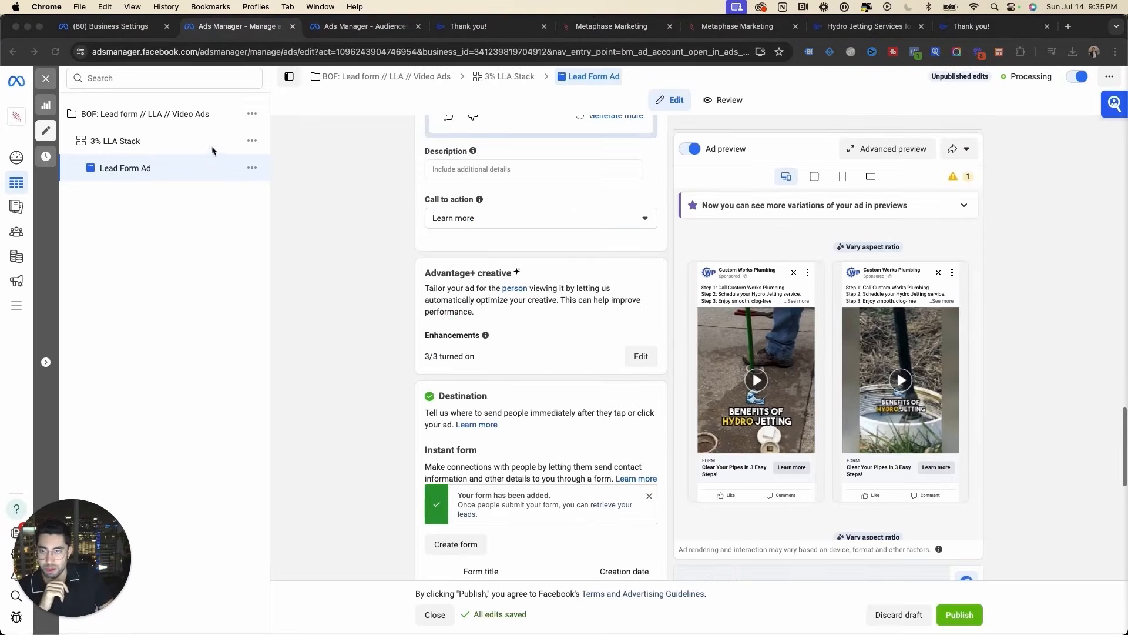
{"action": "left_click", "coordinate": [175, 117]}
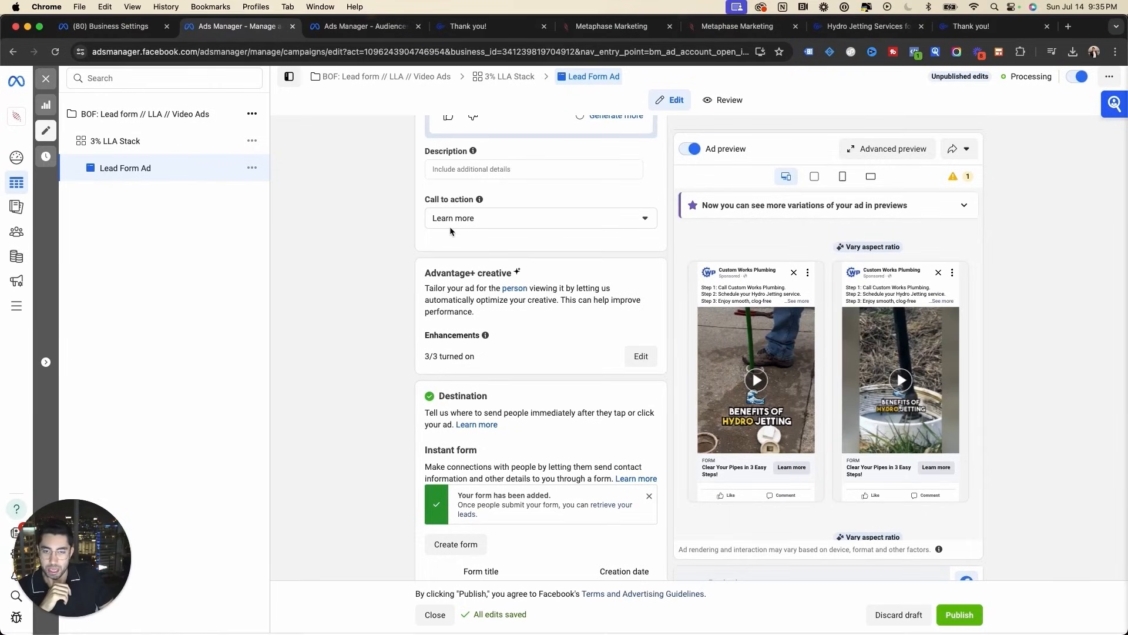
{"action": "scroll", "coordinate": [369, 277], "scroll_direction": "down", "scroll_amount": 2}
{"action": "left_click", "coordinate": [116, 142]}
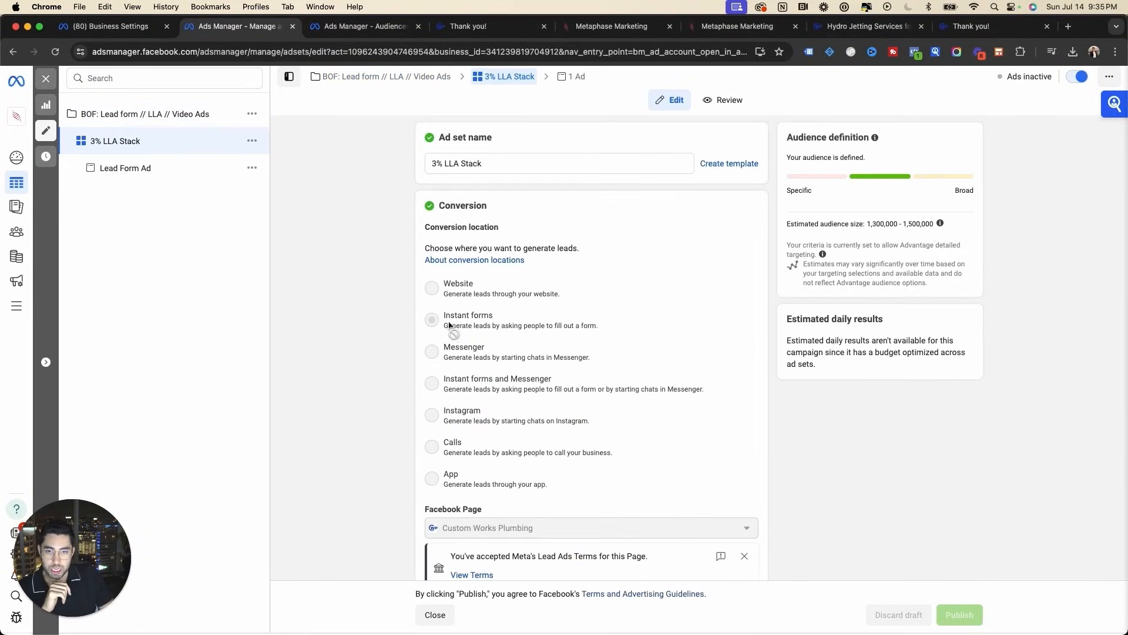
{"action": "left_click_drag", "start_coordinate": [443, 317], "coordinate": [508, 320]}
Open the Lead Form Ad and review its format, primary texts, call to action, instant form destination and tracking settings.
{"action": "left_click", "coordinate": [162, 176]}
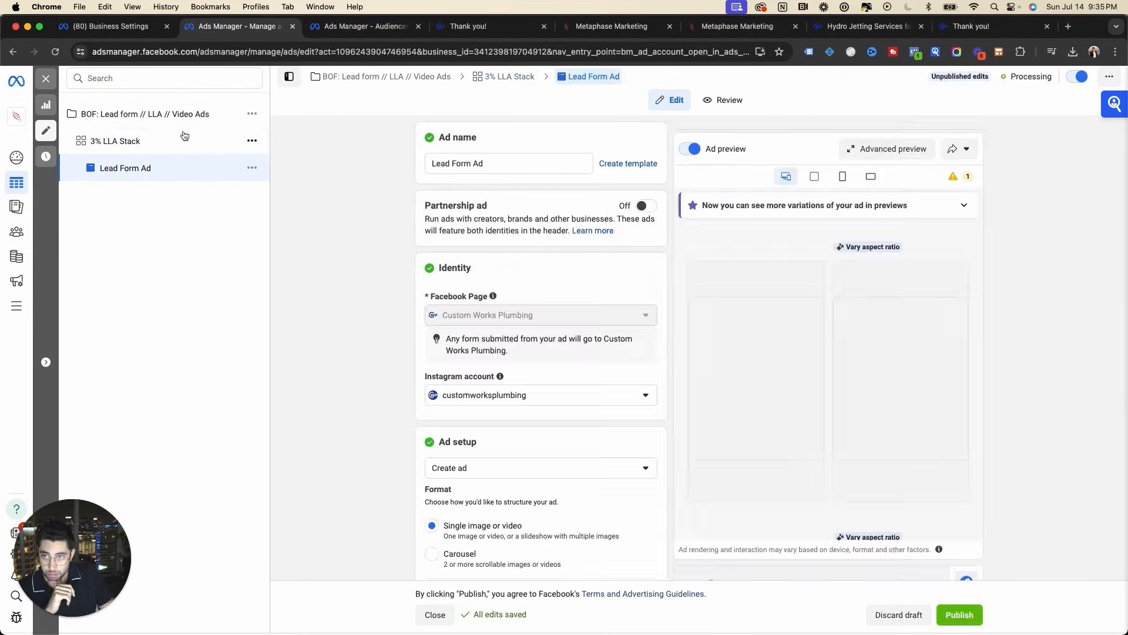
{"action": "scroll", "coordinate": [563, 342], "scroll_direction": "down", "scroll_amount": 1}
{"action": "scroll", "coordinate": [562, 342], "scroll_direction": "down", "scroll_amount": 8}
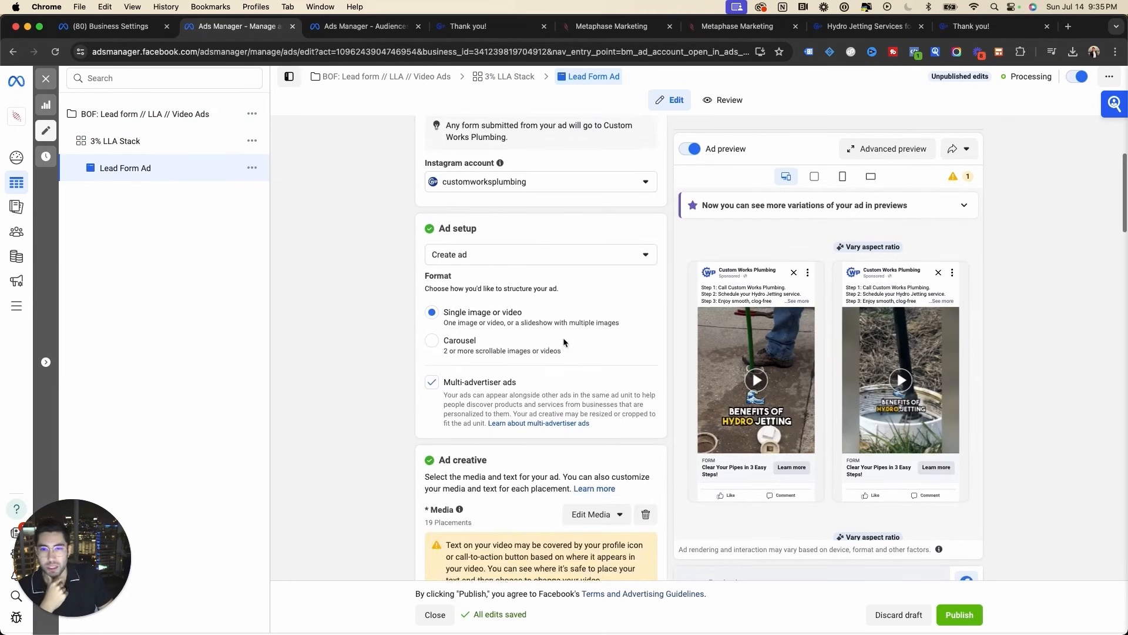
{"action": "scroll", "coordinate": [522, 460], "scroll_direction": "down", "scroll_amount": 3}
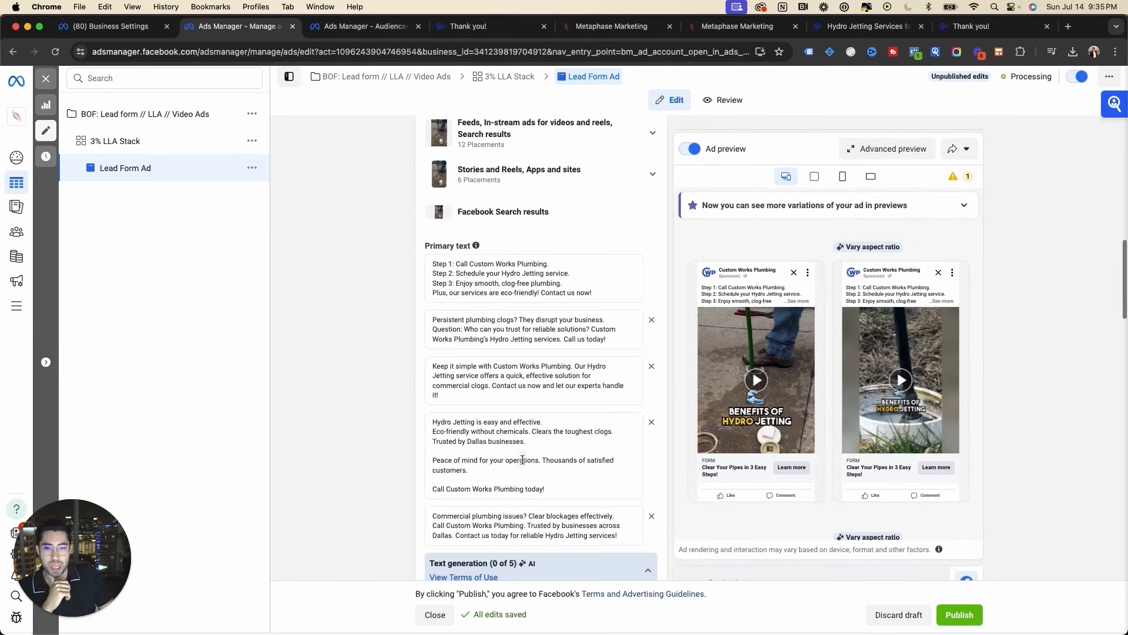
{"action": "scroll", "coordinate": [537, 487], "scroll_direction": "down", "scroll_amount": 10}
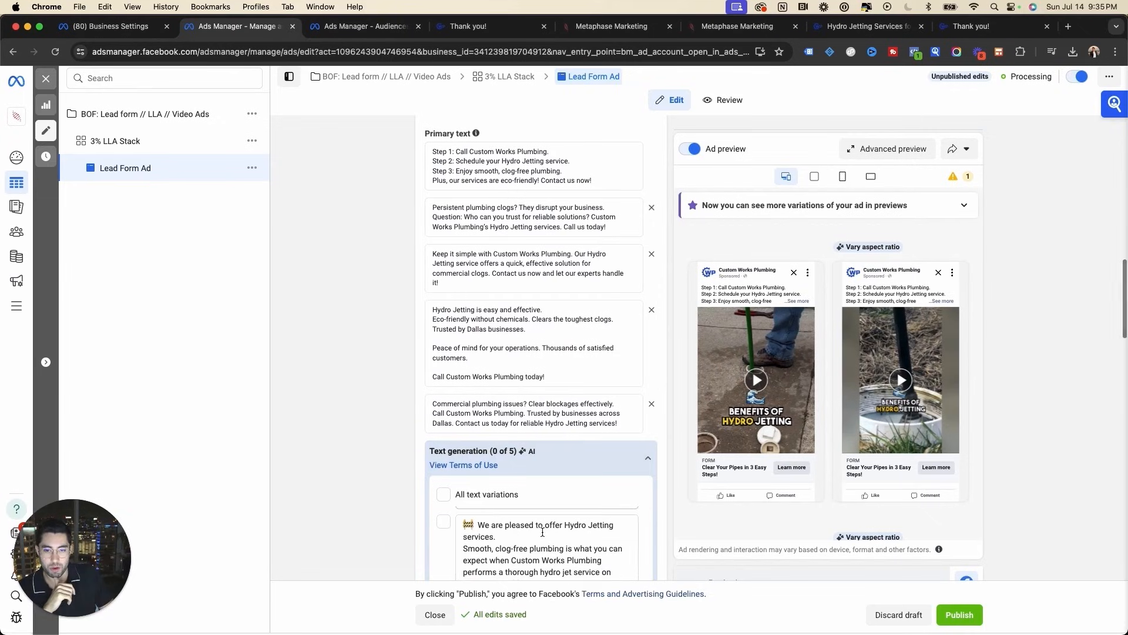
{"action": "scroll", "coordinate": [374, 418], "scroll_direction": "down", "scroll_amount": 8}
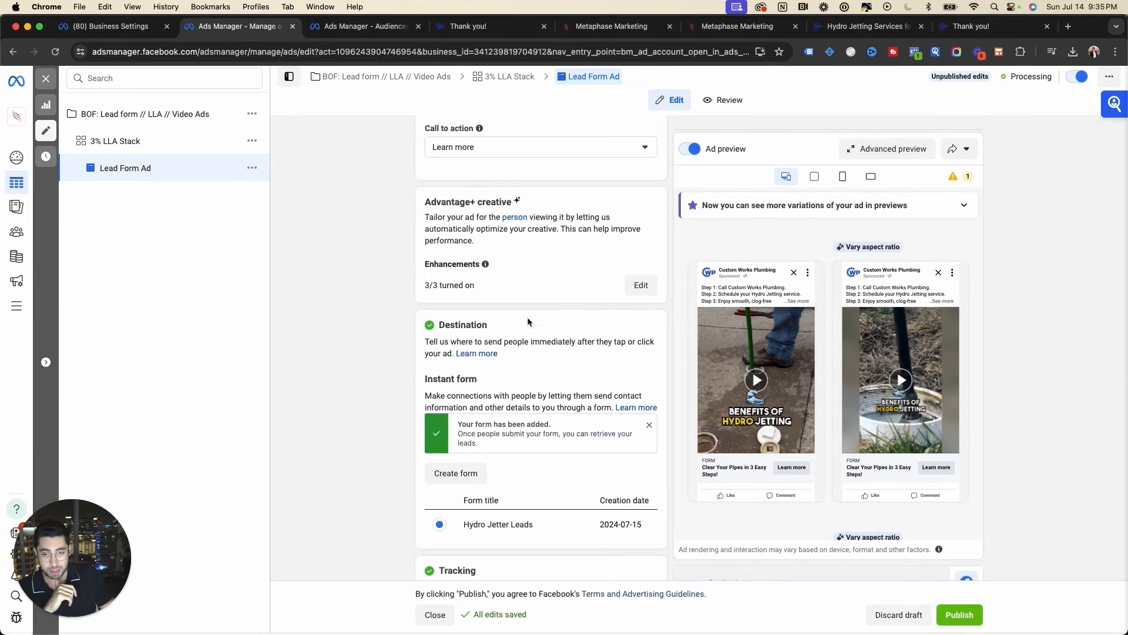
{"action": "scroll", "coordinate": [408, 493], "scroll_direction": "down", "scroll_amount": 4}
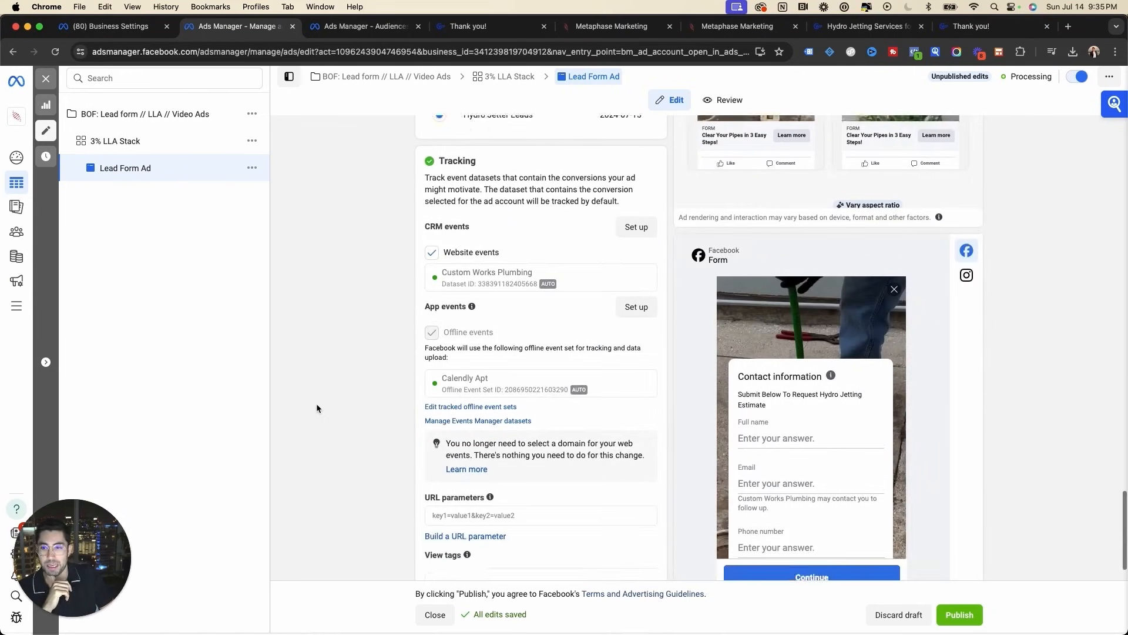